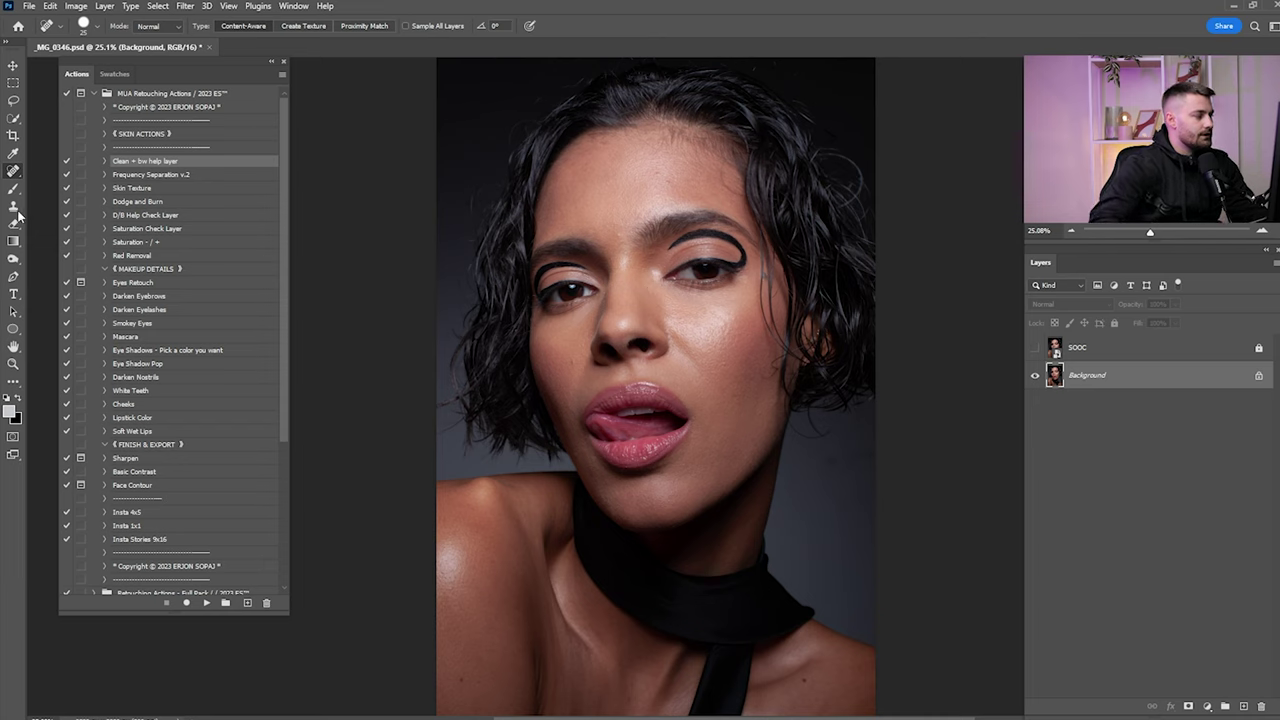
Activate the Spot Healing Brush and run the Clean + bw help layer action
right_click(16, 177)
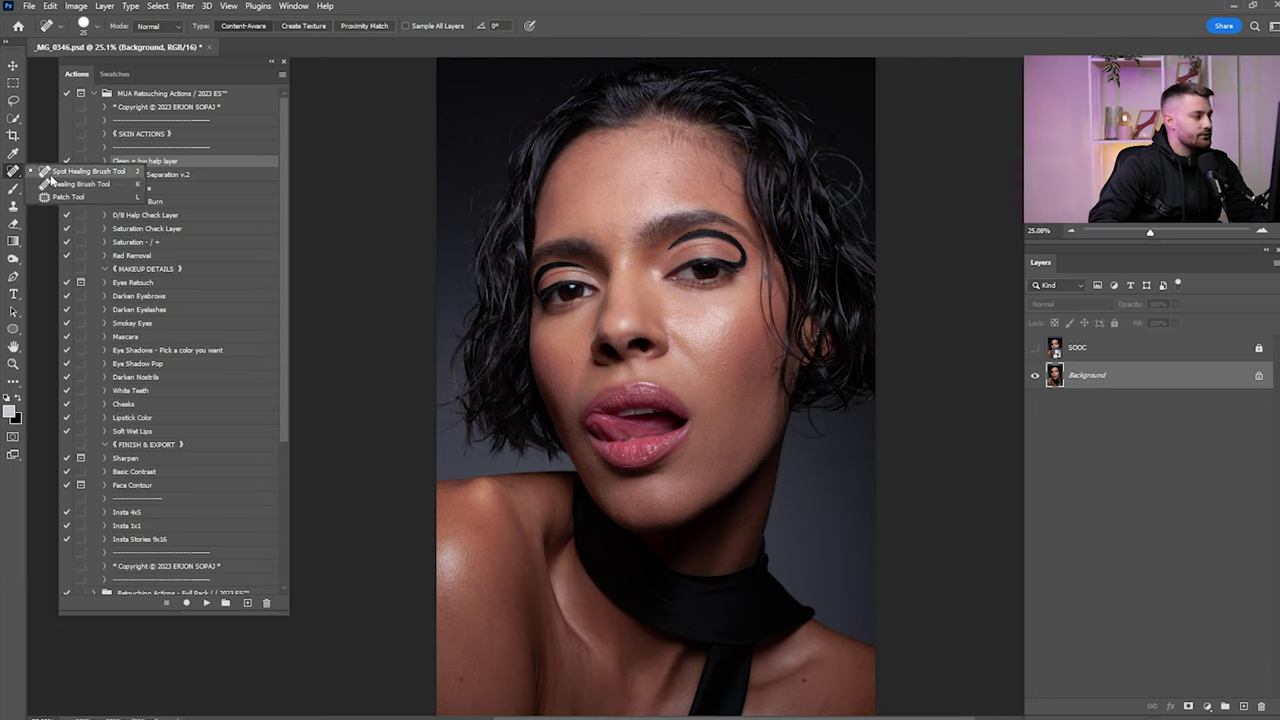
click(55, 172)
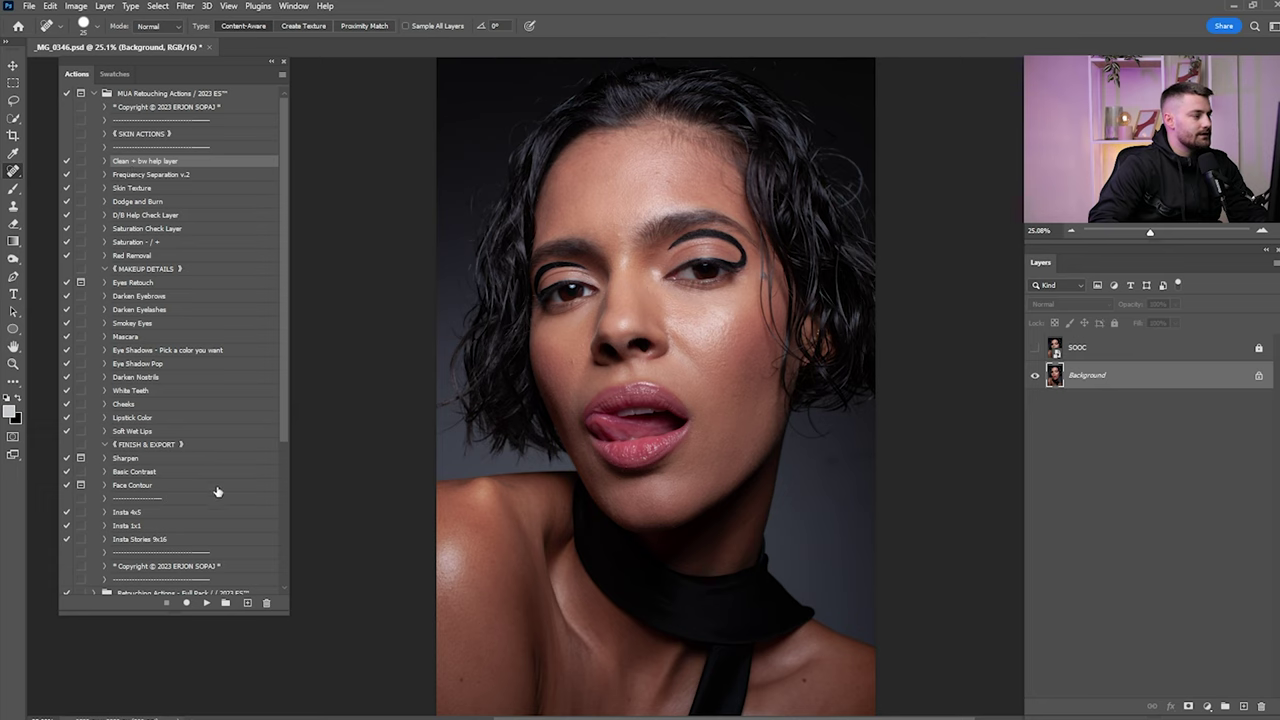
click(206, 603)
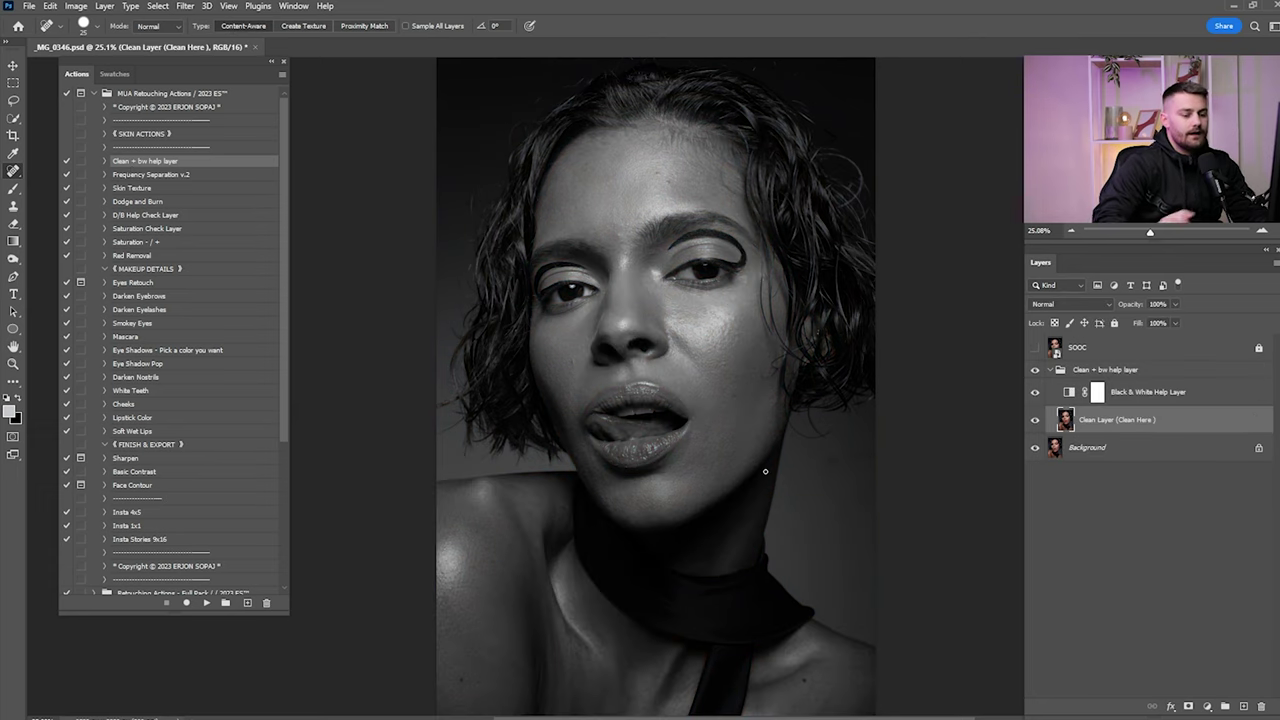
Heal the small blemish on the forehead above the eyebrow on the Clean Layer with the Spot Healing Brush
click(1128, 392)
key(z)
drag(650, 210, 953, 310)
click(1086, 426)
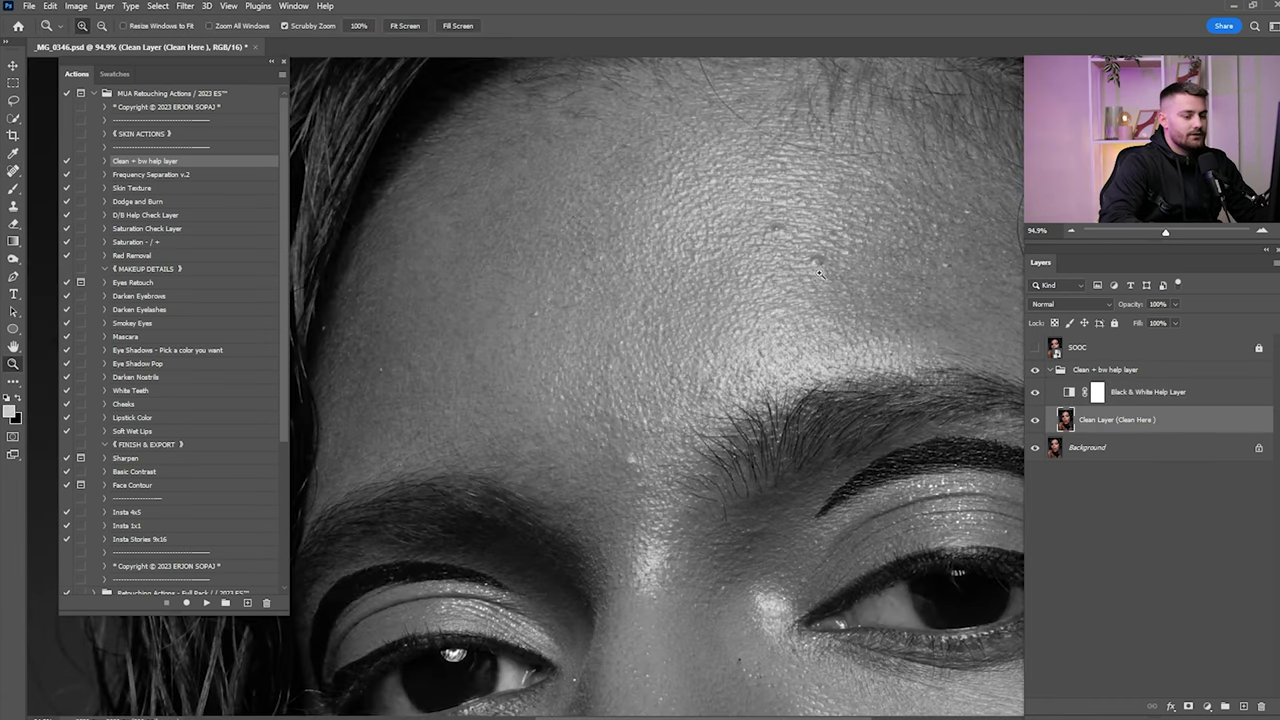
drag(820, 272, 841, 291)
key(j)
right_click(14, 171)
click(60, 172)
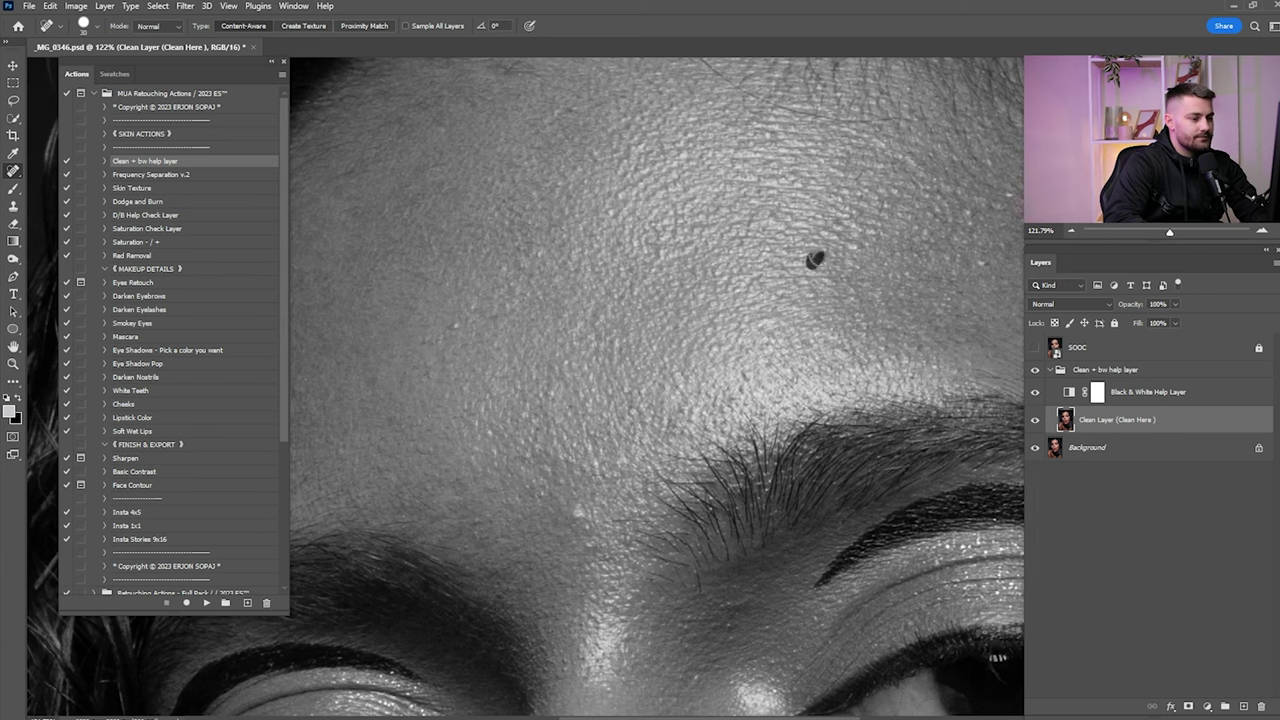
Hide the Black & White Help Layer and heal the stray hairs crossing the upper forehead
click(1036, 392)
drag(891, 131, 910, 301)
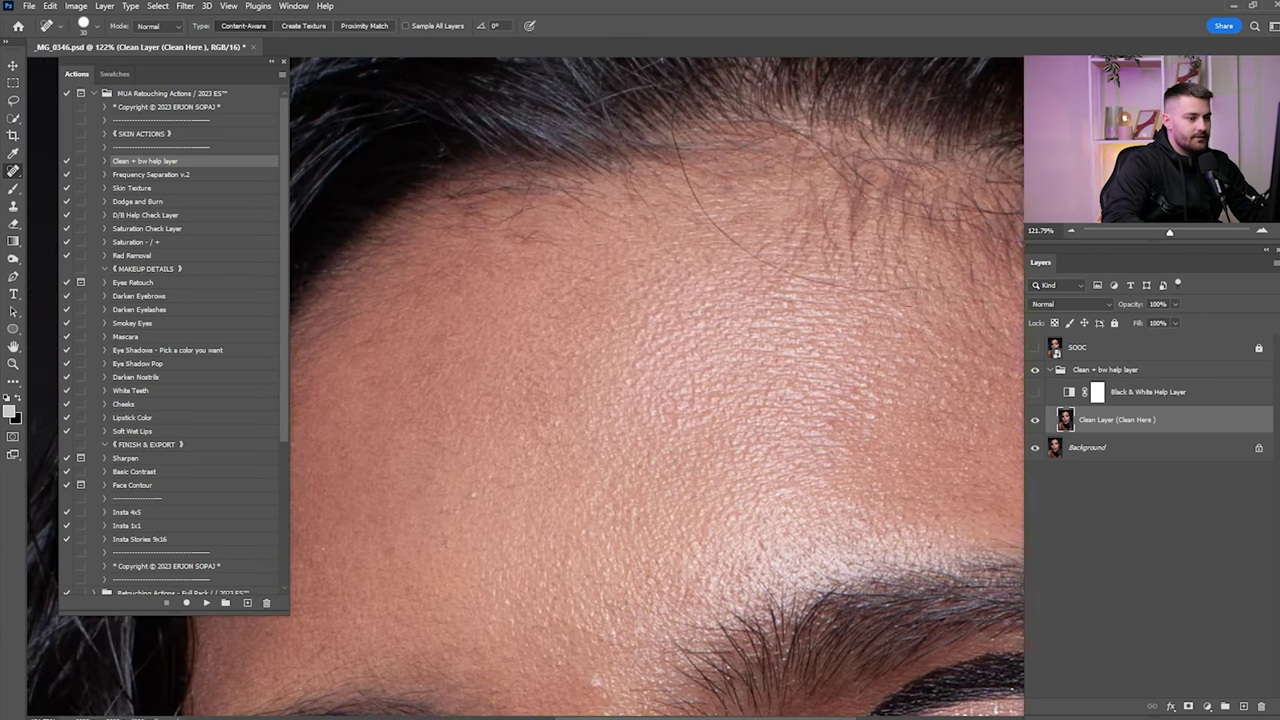
drag(785, 270, 767, 266)
mouse_move(754, 255)
mouse_down()
mouse_move(787, 305)
mouse_move(750, 280)
mouse_up()
drag(738, 265, 759, 311)
drag(757, 310, 728, 227)
mouse_move(751, 155)
mouse_down()
mouse_move(781, 230)
mouse_move(718, 247)
mouse_move(703, 269)
mouse_up()
Heal the curved flyaway hairs against the dark background beside the hair with a 40 px Spot Healing Brush
mouse_move(500, 152)
mouse_down()
mouse_move(585, 204)
mouse_move(690, 307)
mouse_move(580, 300)
mouse_move(776, 190)
mouse_up()
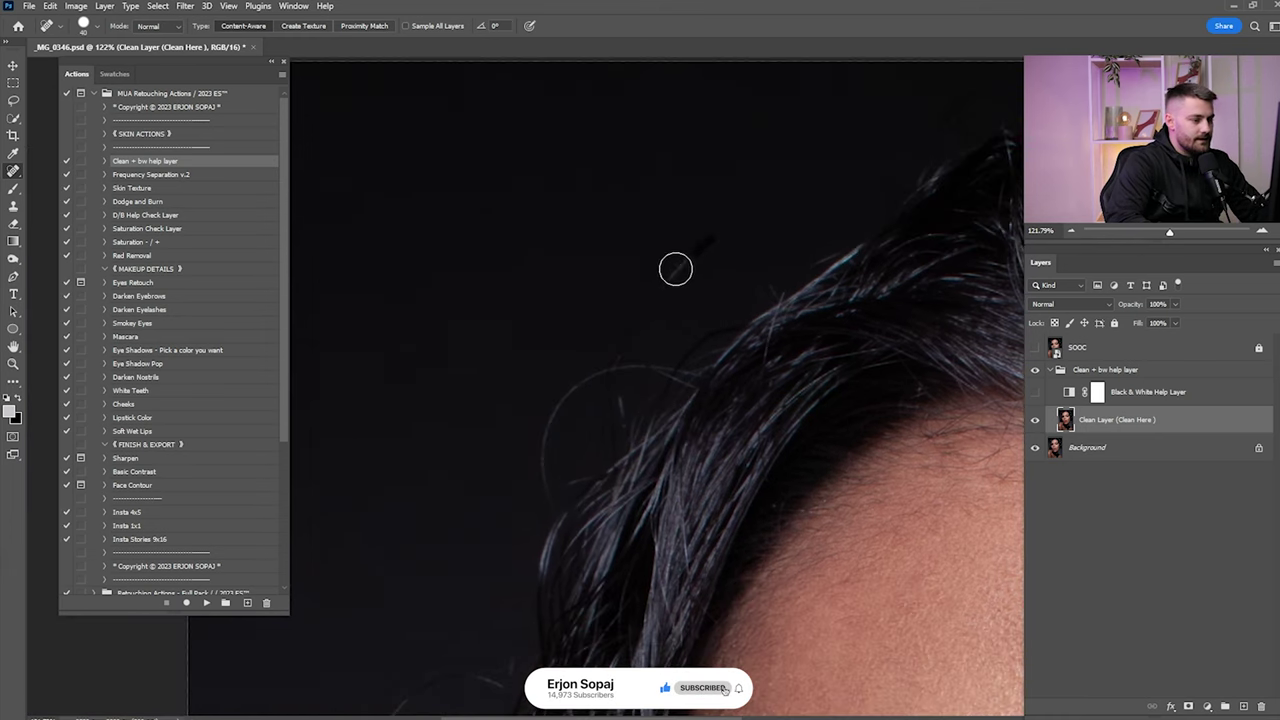
mouse_move(649, 291)
mouse_down()
mouse_move(703, 245)
mouse_move(622, 288)
mouse_move(612, 341)
mouse_move(626, 383)
mouse_up()
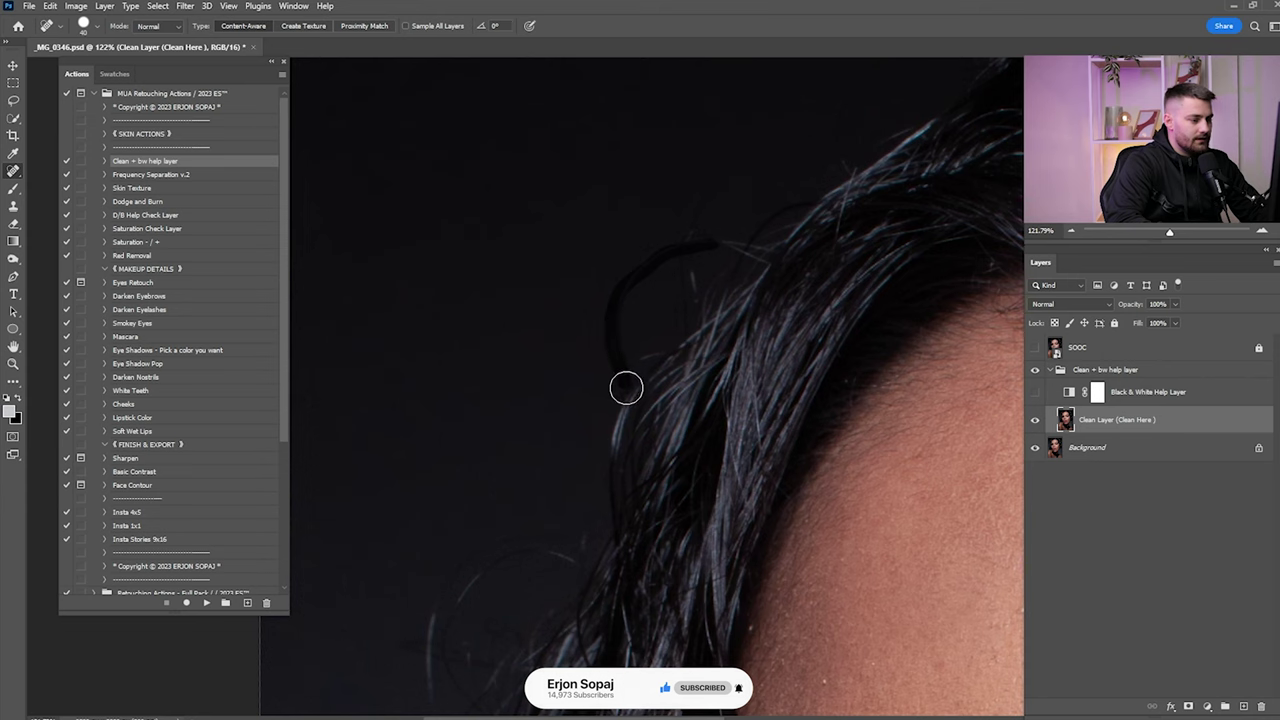
mouse_move(565, 562)
mouse_down()
mouse_move(763, 282)
mouse_move(649, 347)
mouse_up()
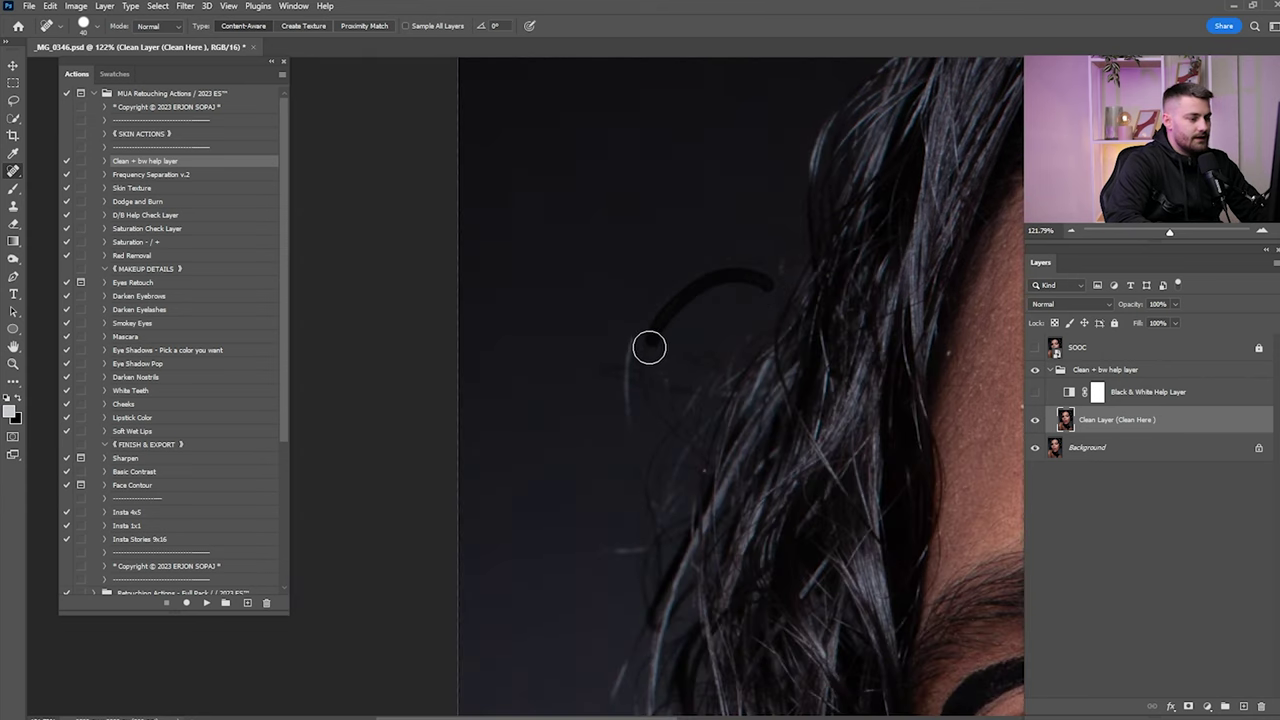
mouse_move(737, 258)
mouse_down()
mouse_move(650, 304)
mouse_move(622, 366)
mouse_move(653, 496)
mouse_up()
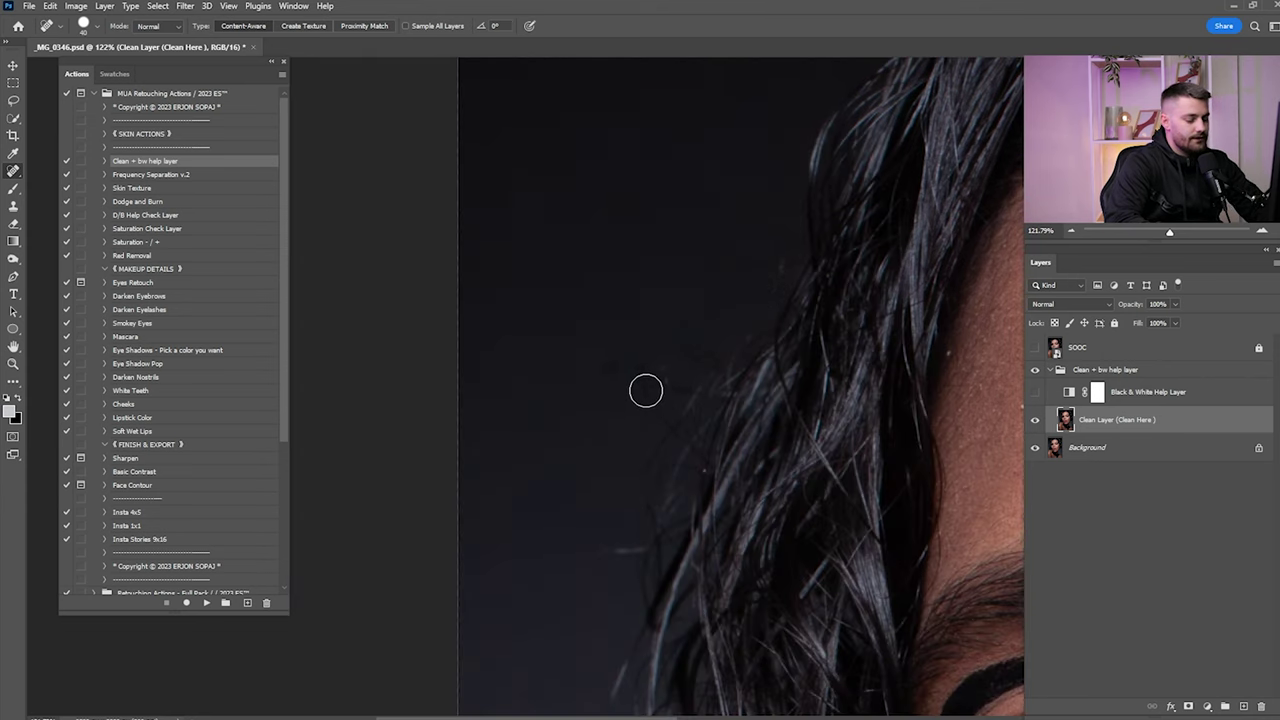
Enlarge the healing brush to 50 px and clean the leftover hair traces in the background beside the hair
key(])
drag(603, 362, 661, 421)
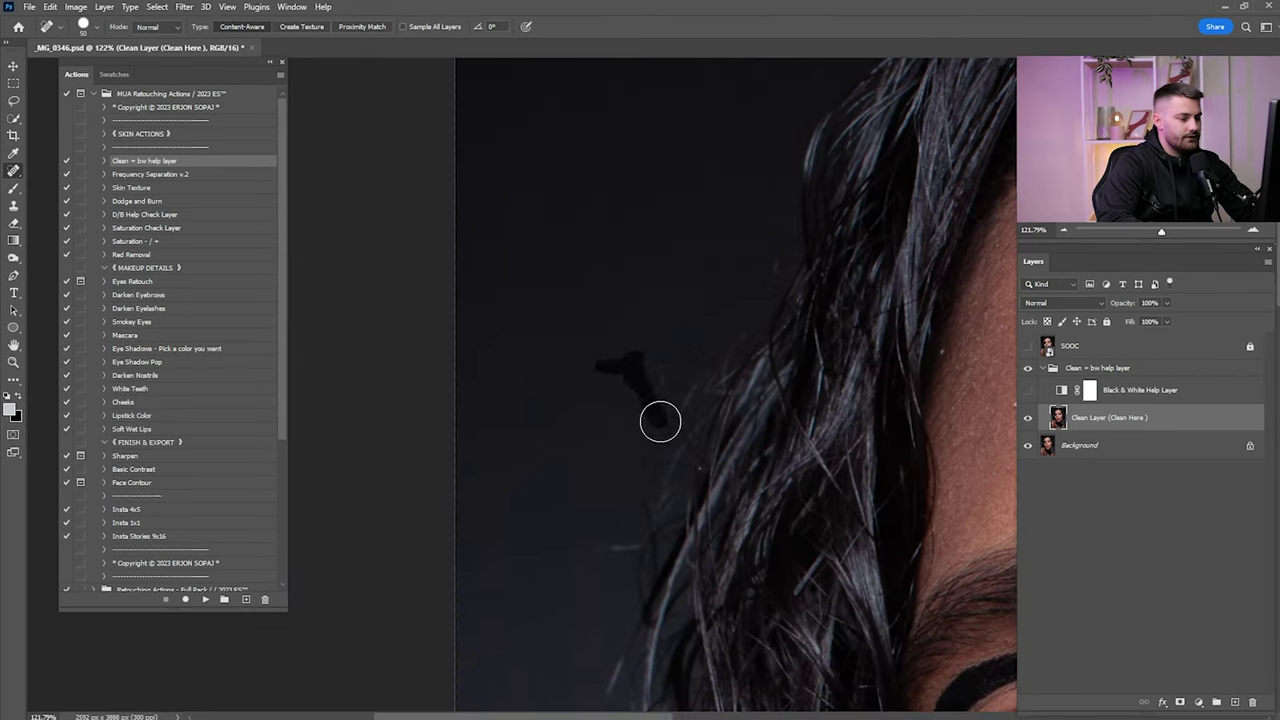
drag(662, 367, 661, 376)
scroll(640, 415, down, 3)
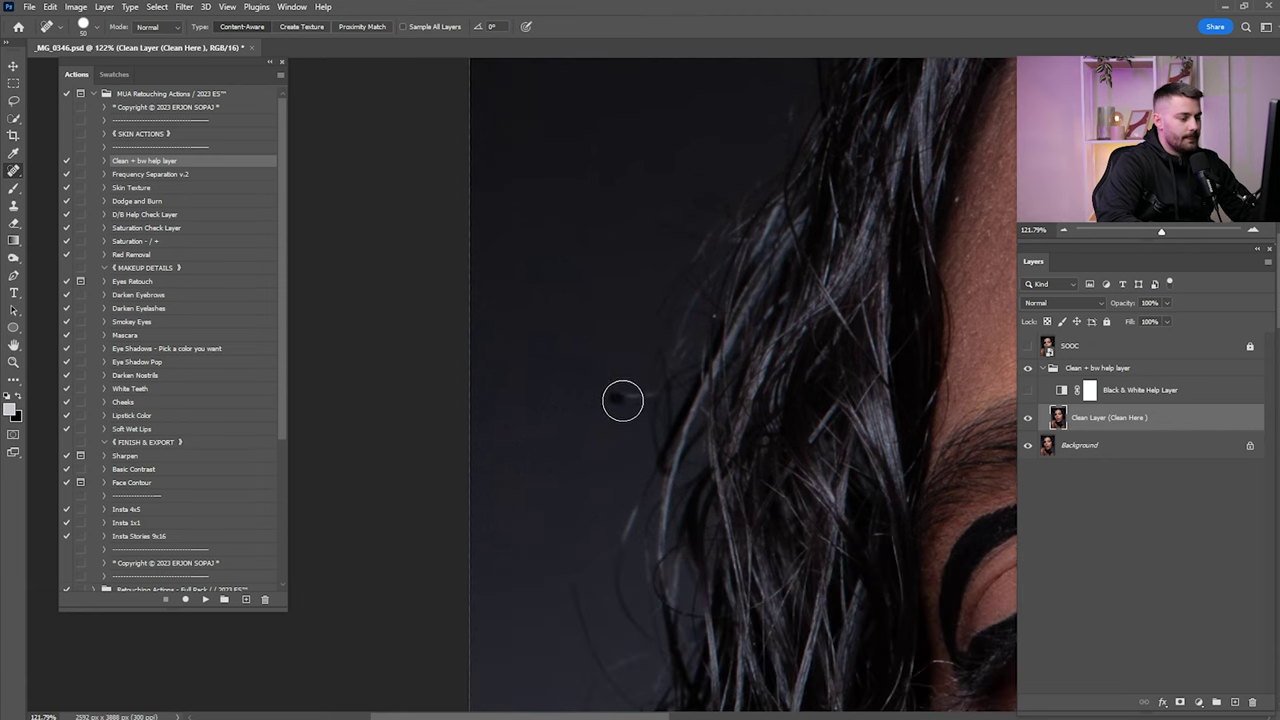
scroll(600, 390, down, 3)
Heal the remaining flyaway strands in the background along the lower outer edge of the hair
mouse_move(576, 380)
mouse_down()
mouse_move(593, 474)
mouse_move(618, 510)
mouse_up()
mouse_move(634, 460)
mouse_down()
mouse_move(590, 490)
mouse_move(592, 560)
mouse_up()
mouse_move(619, 424)
mouse_down()
mouse_move(617, 340)
mouse_move(636, 302)
mouse_up()
drag(624, 344, 500, 180)
drag(725, 335, 727, 338)
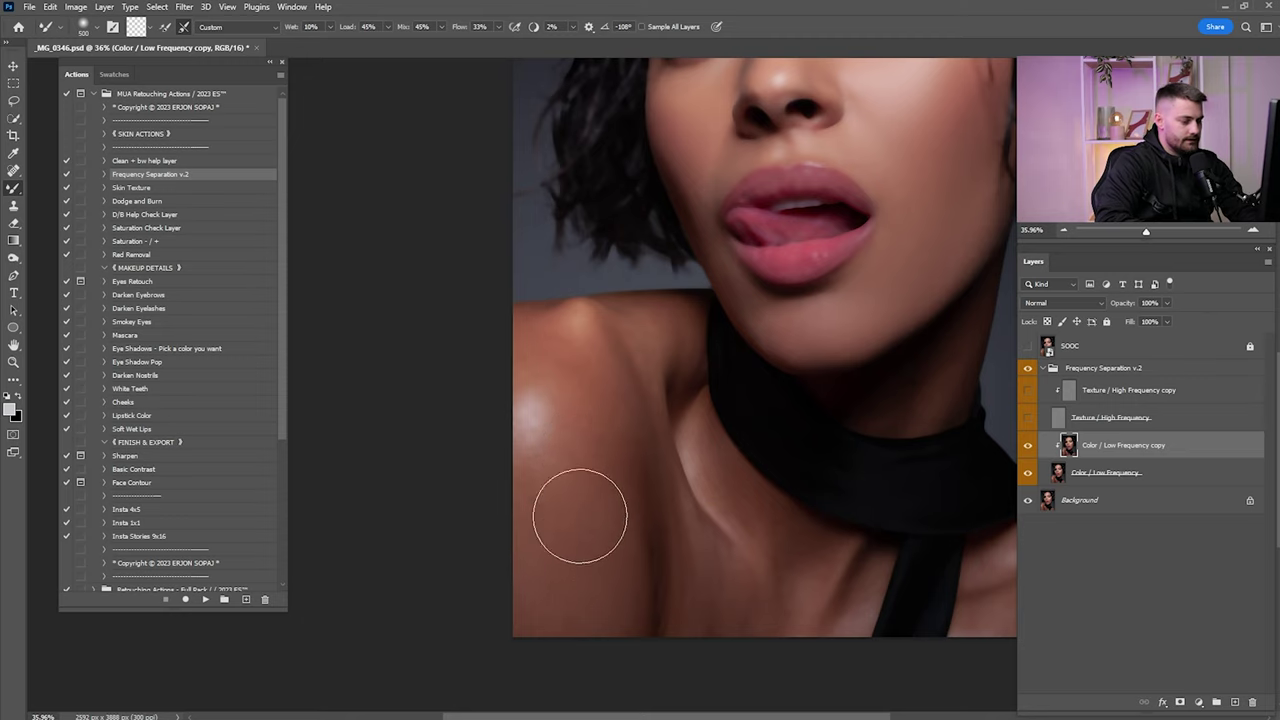
Blend the skin tones of the chest and upper arm on the Color / Low Frequency copy layer with a 500 px Mixer Brush
key(bracketleft)
drag(691, 589, 580, 485)
mouse_move(746, 445)
mouse_down()
mouse_move(662, 404)
mouse_move(871, 507)
mouse_up()
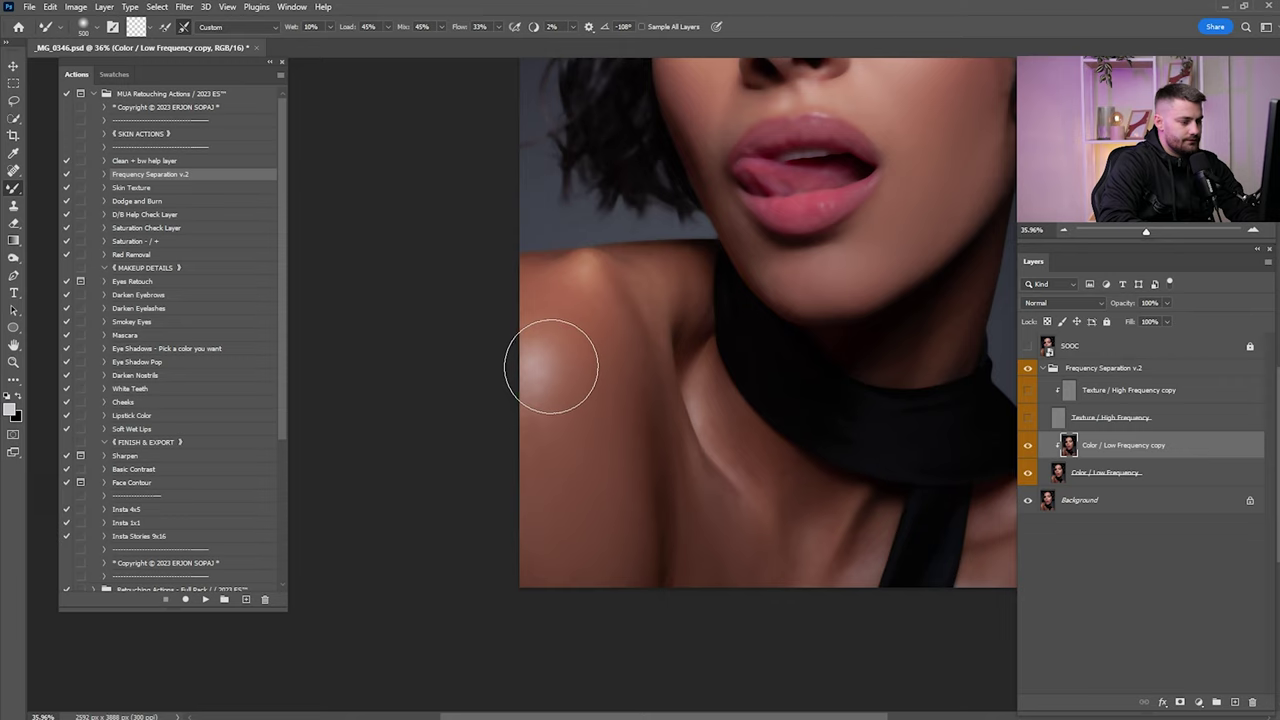
Soften the bright shoulder highlight with the Mixer Brush reduced to 400 px
key(bracketleft)
key(bracketleft)
key(bracketleft)
key(bracketright)
key(bracketright)
key(bracketright)
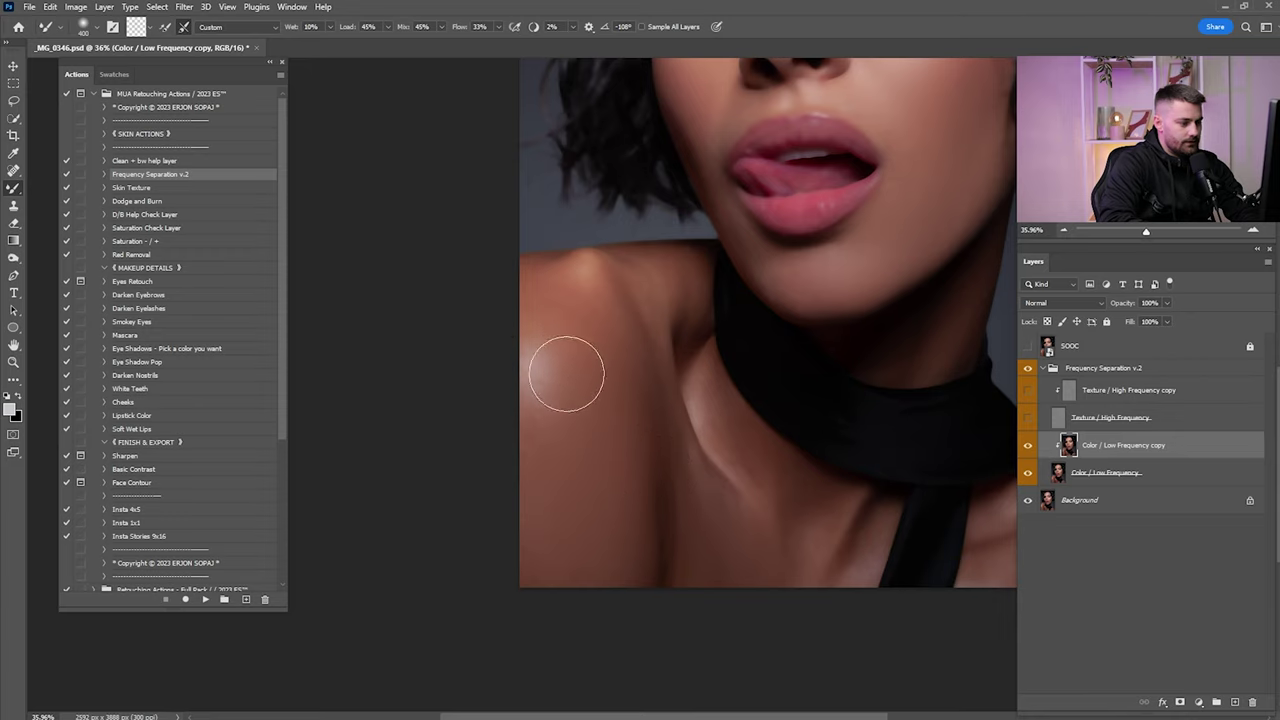
Smooth the facial skin tones around the nose, cheeks and mouth with a 175 to 200 px Mixer Brush and show both texture layers
drag(663, 343, 720, 451)
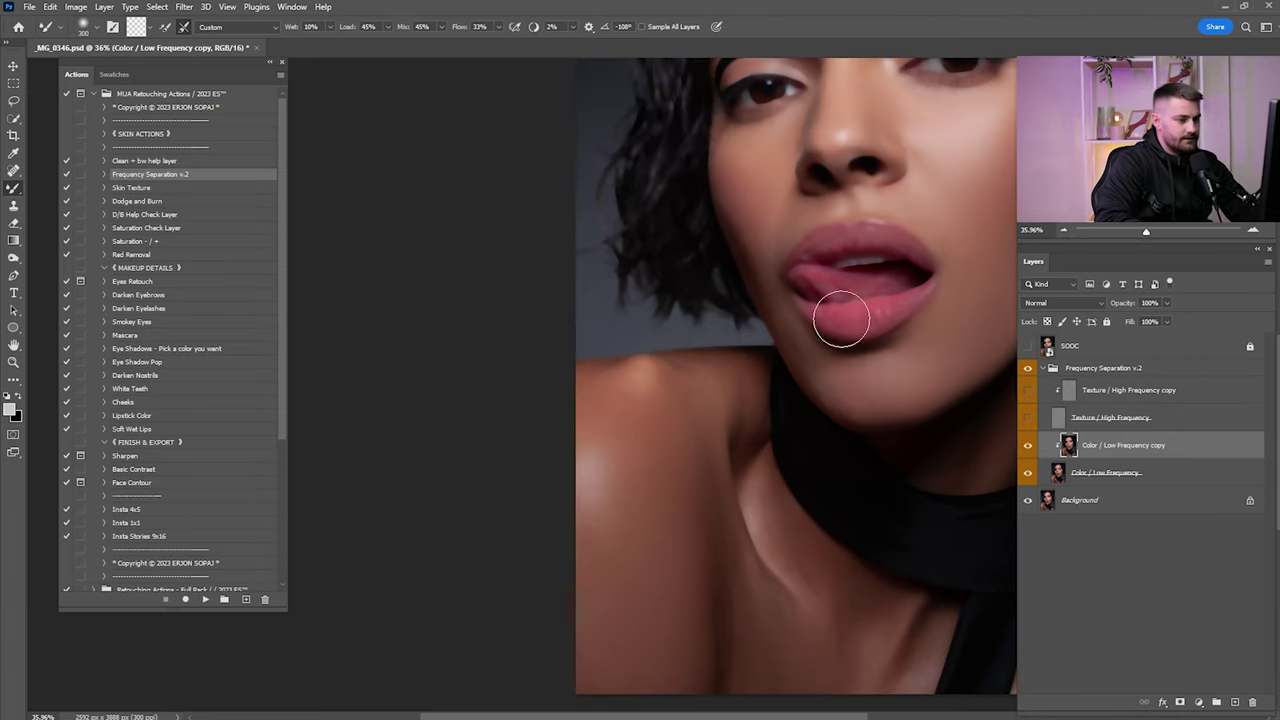
scroll(837, 309, up, 3)
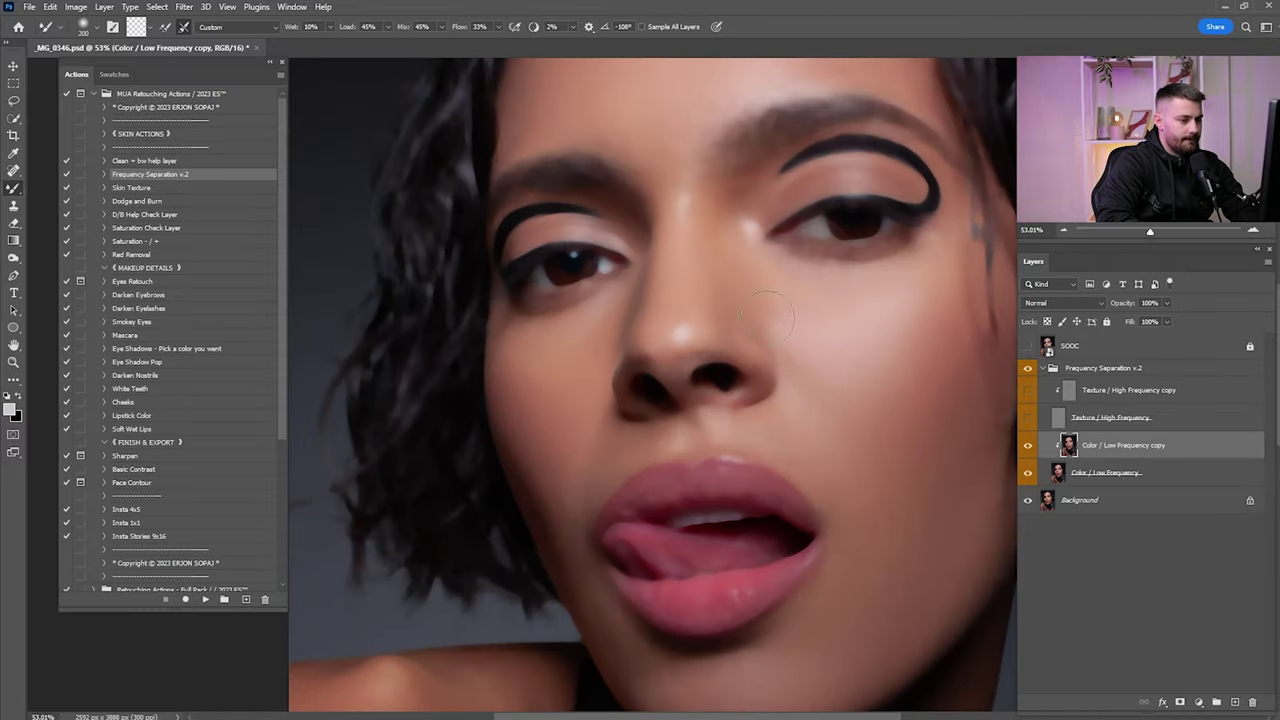
scroll(708, 240, down, 2)
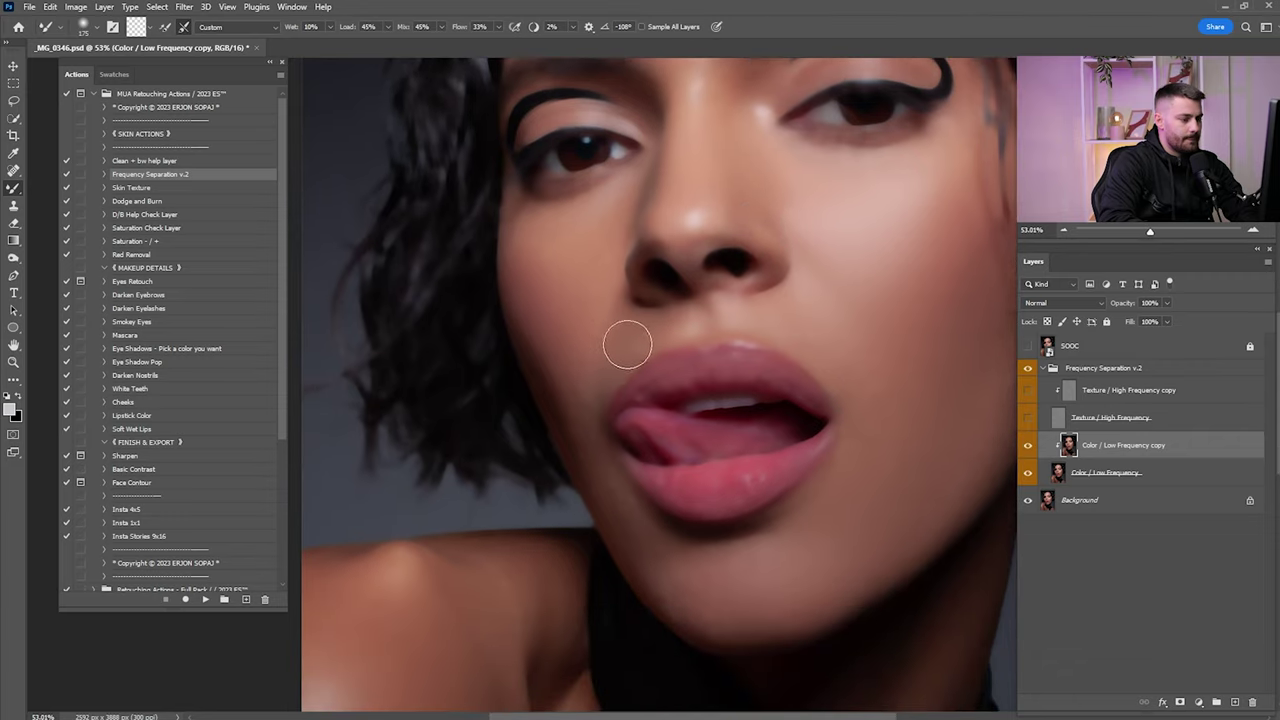
scroll(560, 400, down, 3)
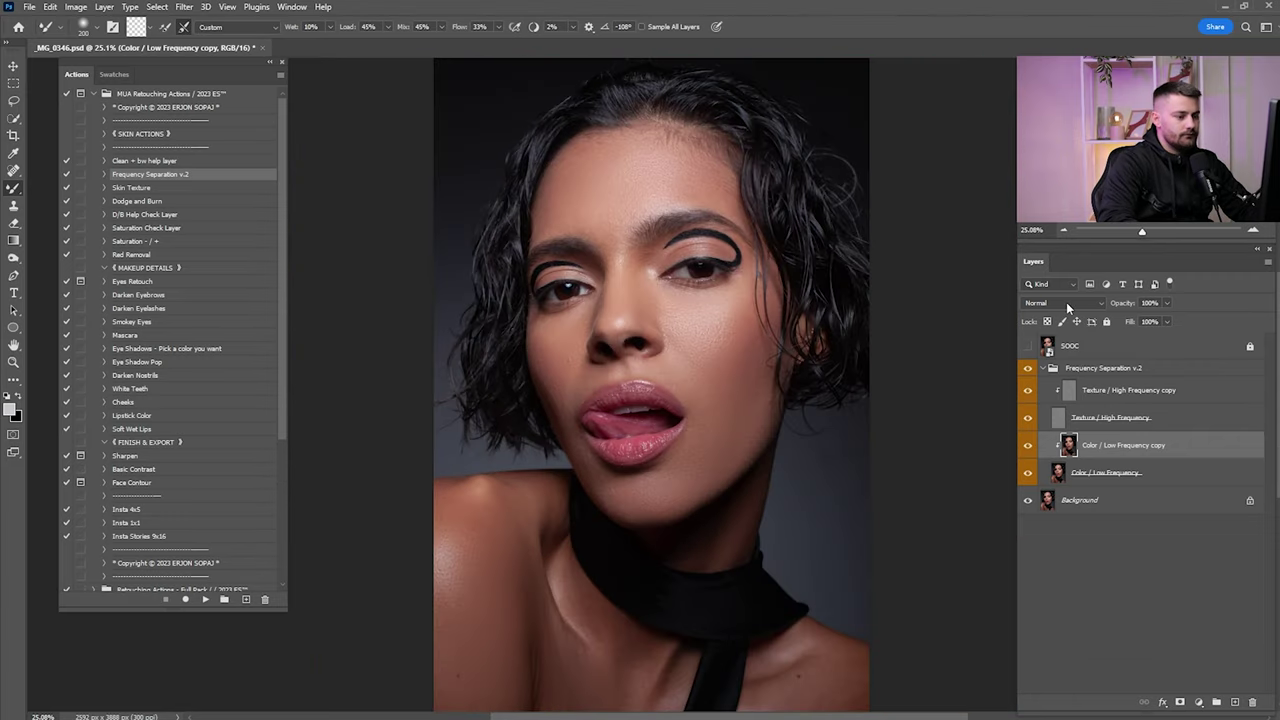
Compare the whole portrait with and without the Frequency Separation v.2 group
click(1028, 369)
click(1028, 369)
click(1028, 369)
click(1028, 369)
click(1028, 369)
click(1028, 369)
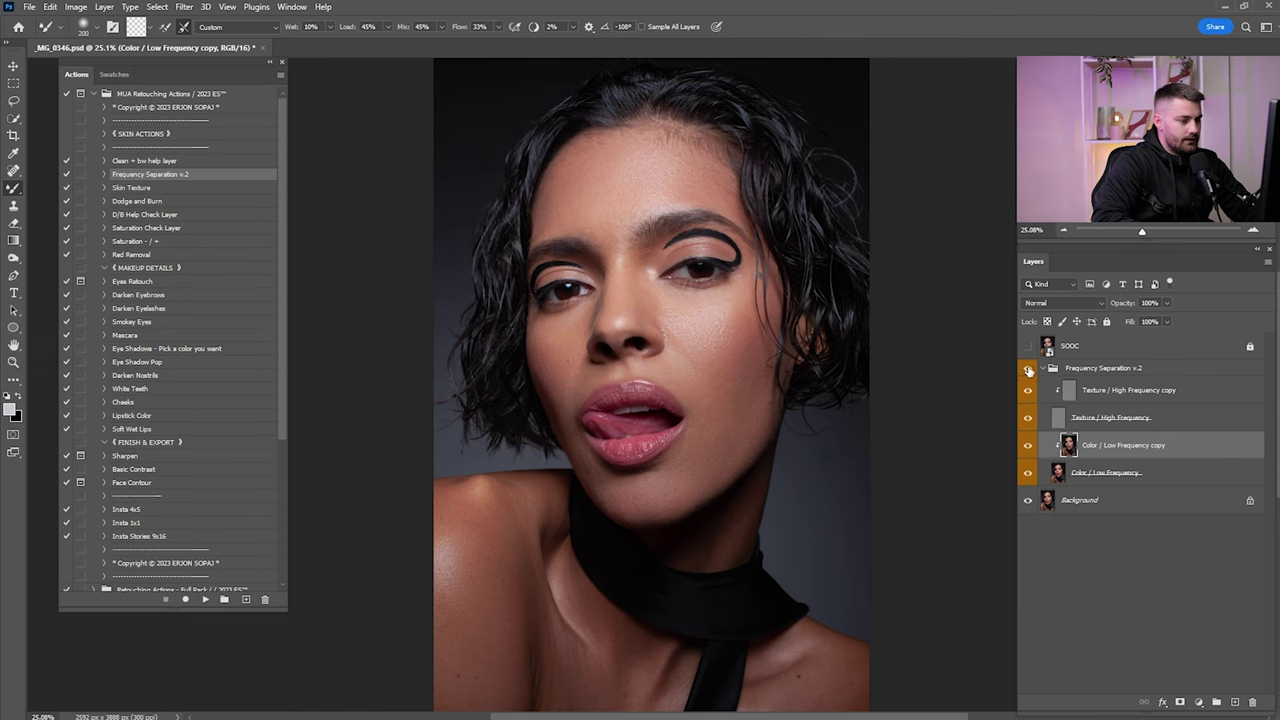
click(1028, 369)
click(1028, 369)
Reduce the Color / Low Frequency copy layer's opacity to 71% and check the Frequency Separation effect before and after
scroll(723, 371, up, 5)
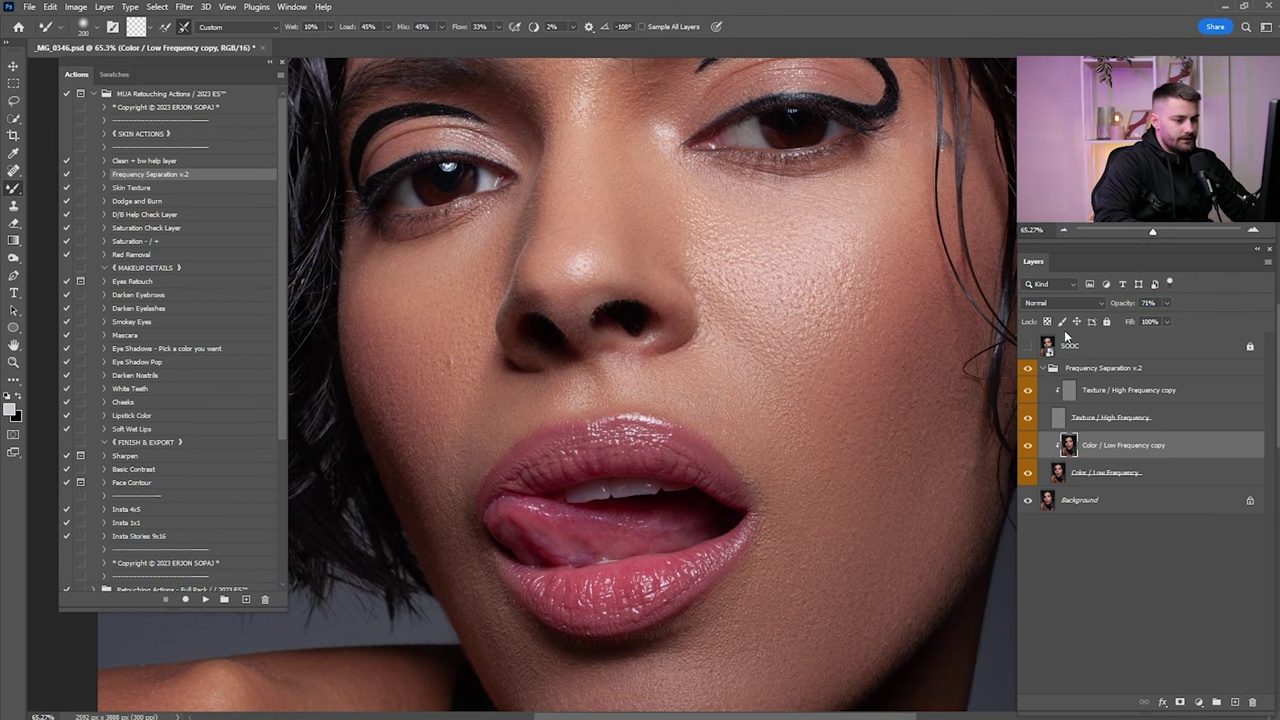
click(1029, 370)
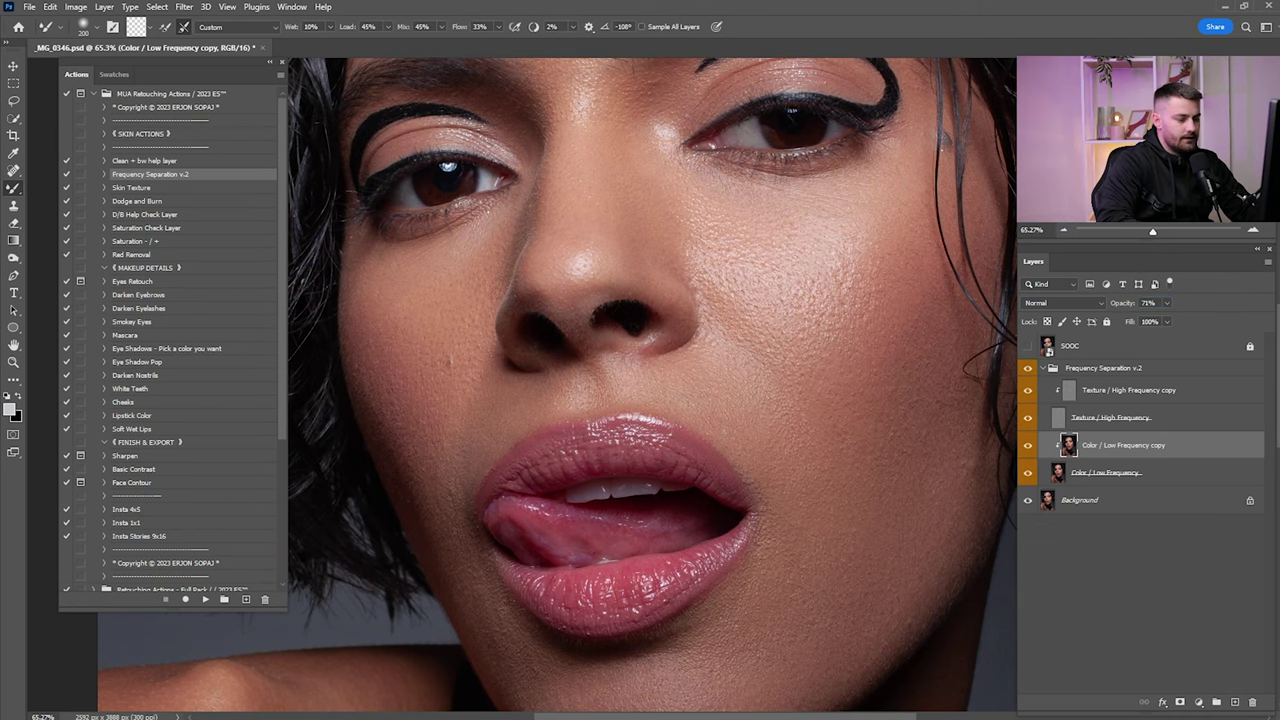
key(ctrl+0)
click(1027, 369)
click(1027, 369)
click(1027, 369)
Merge the Frequency Separation v.2 group with the Background layer
click(1045, 369)
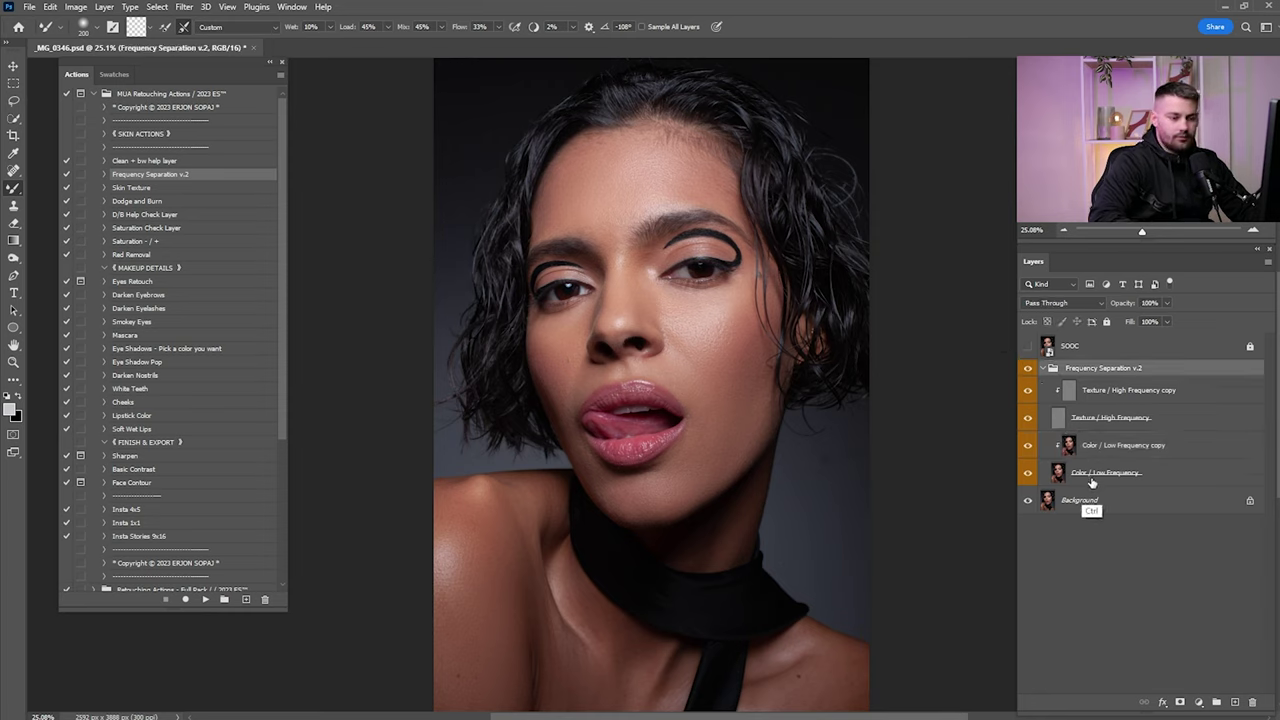
ctrl+click(1088, 500)
right_click(1096, 373)
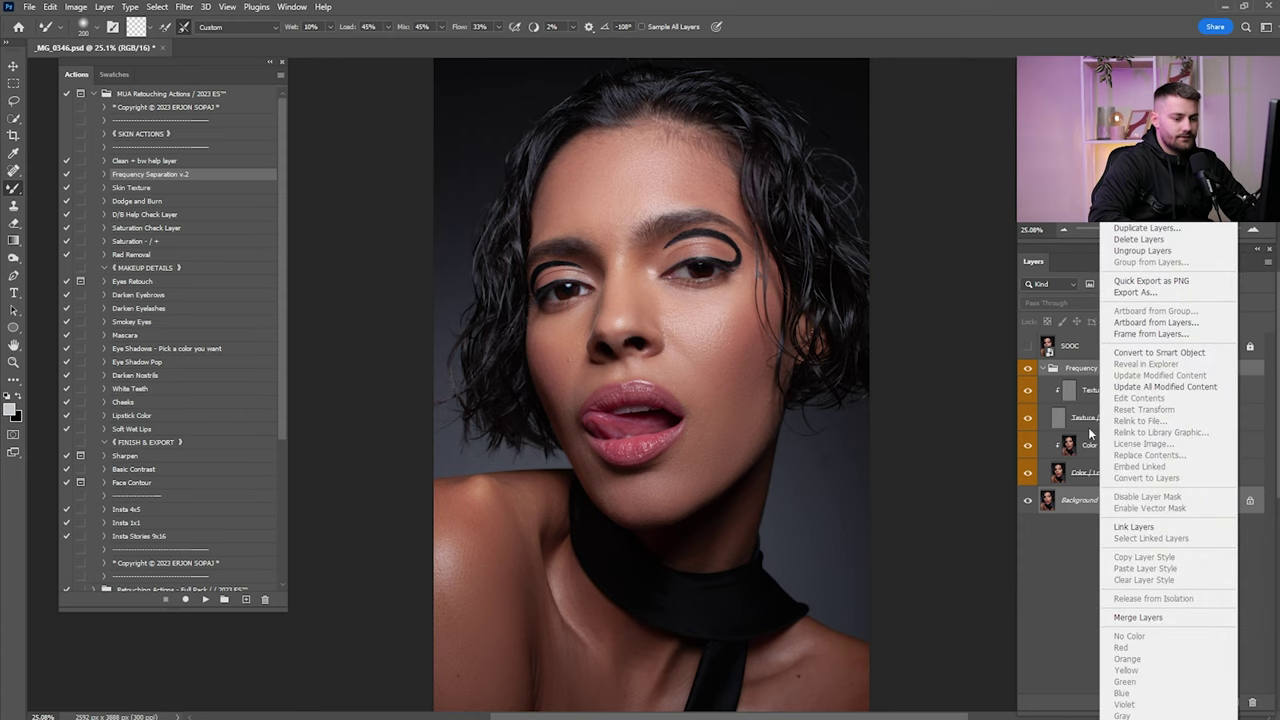
click(1135, 615)
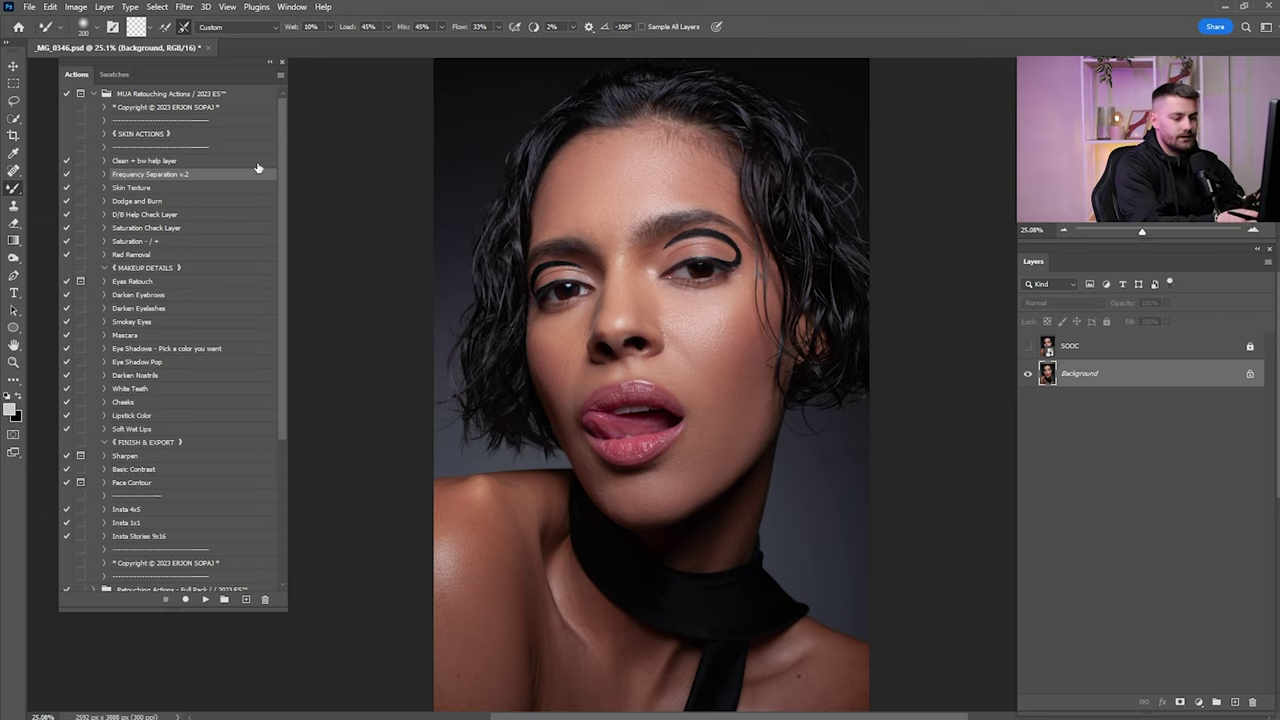
Run the Dodge and Burn action and select the Dodge layer's mask
click(138, 201)
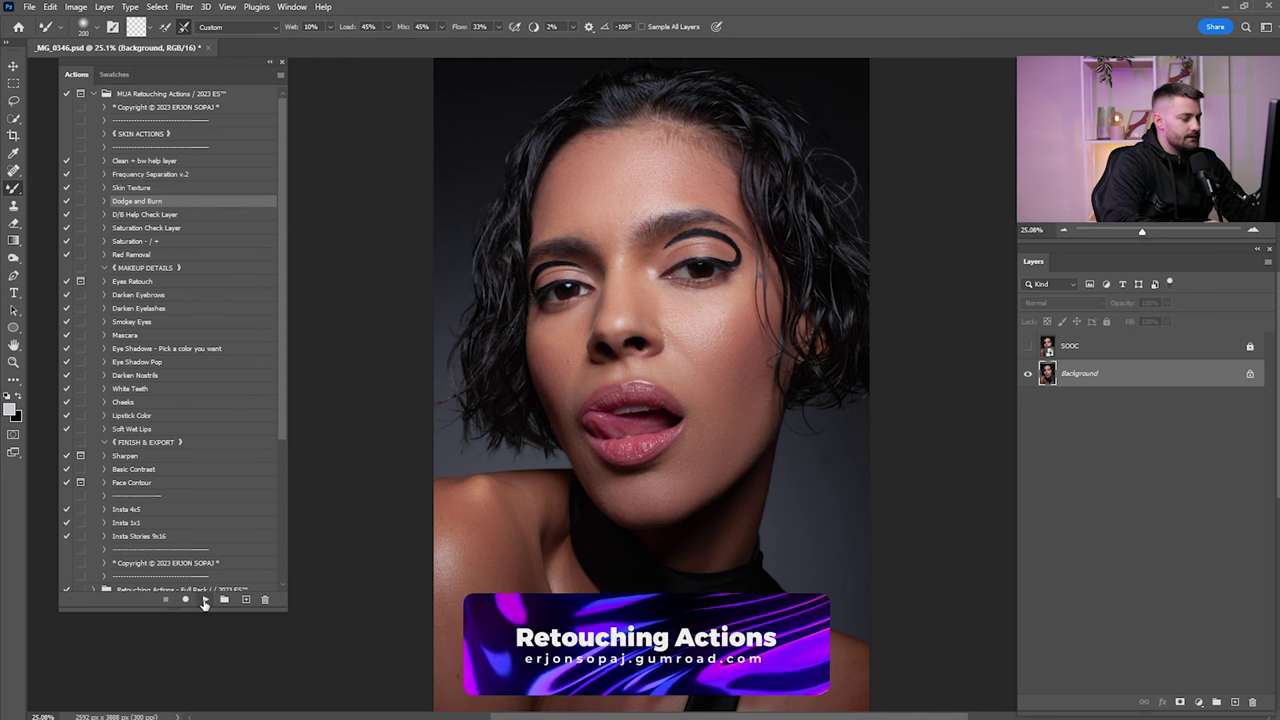
click(205, 599)
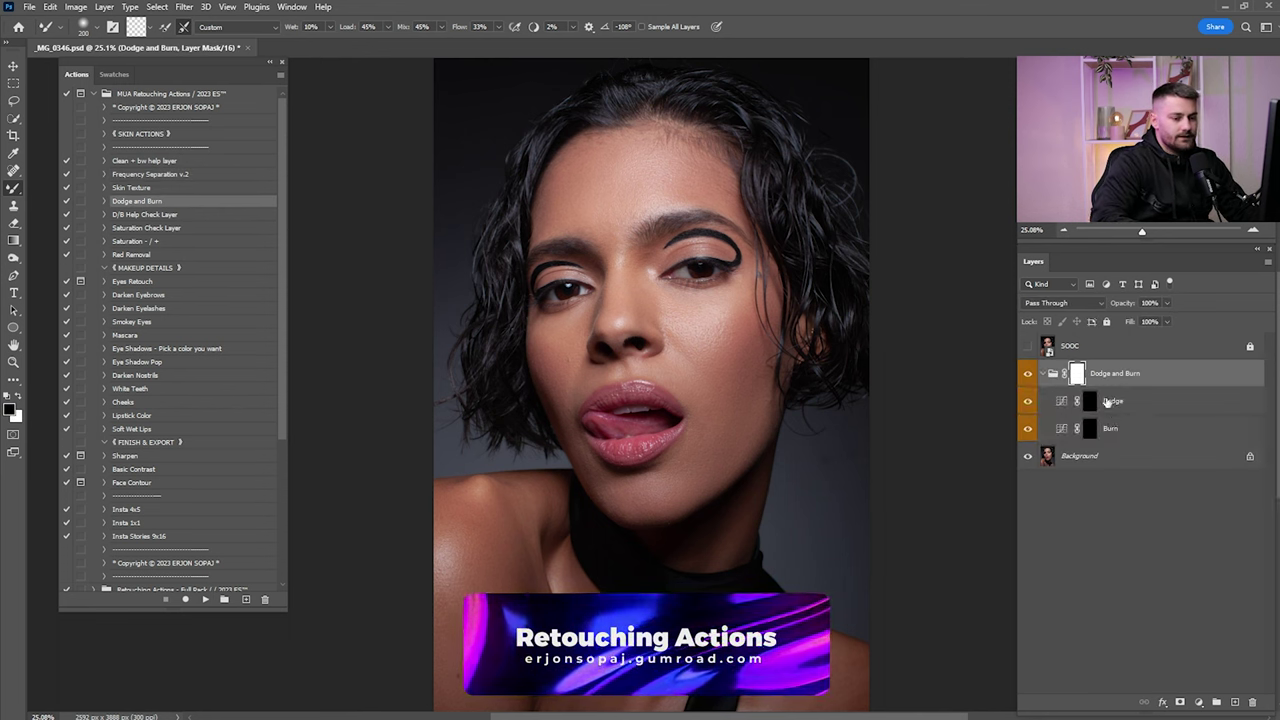
click(1089, 401)
Brighten the face highlights on the Dodge mask with a white 500 px Brush at 10% opacity
scroll(735, 295, up, 3)
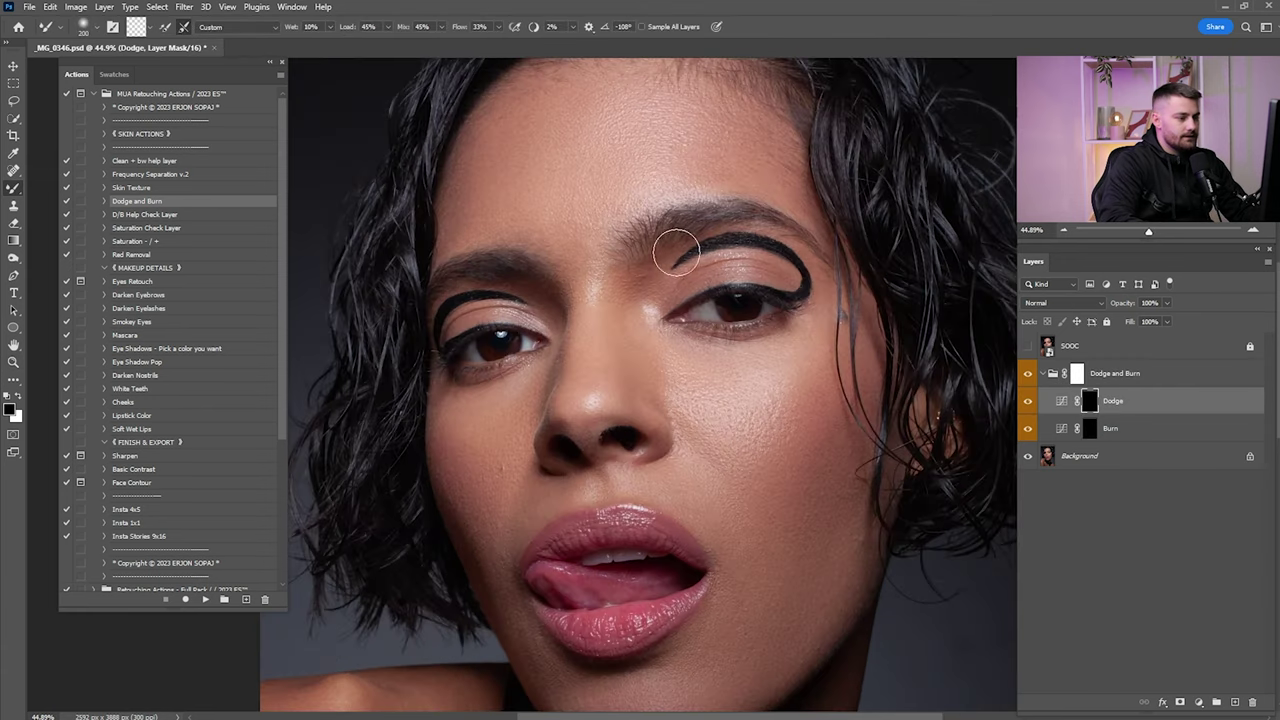
key(b)
key(x)
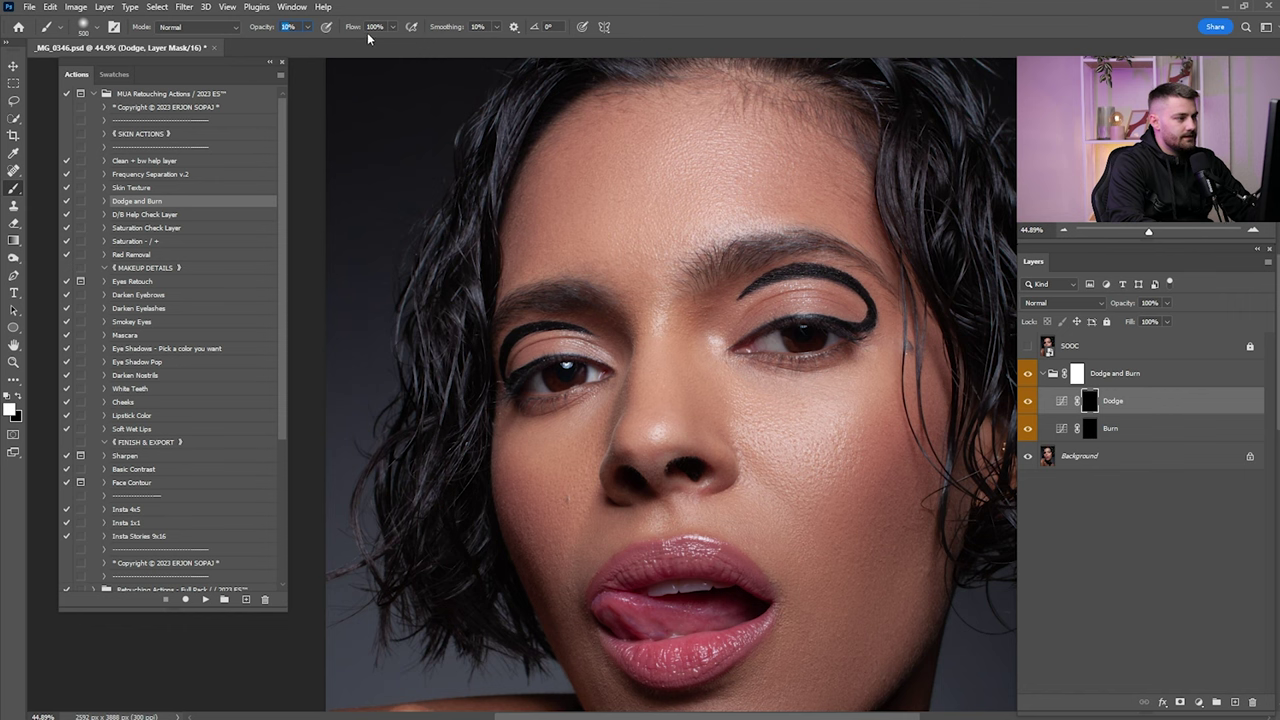
key(bracketright)
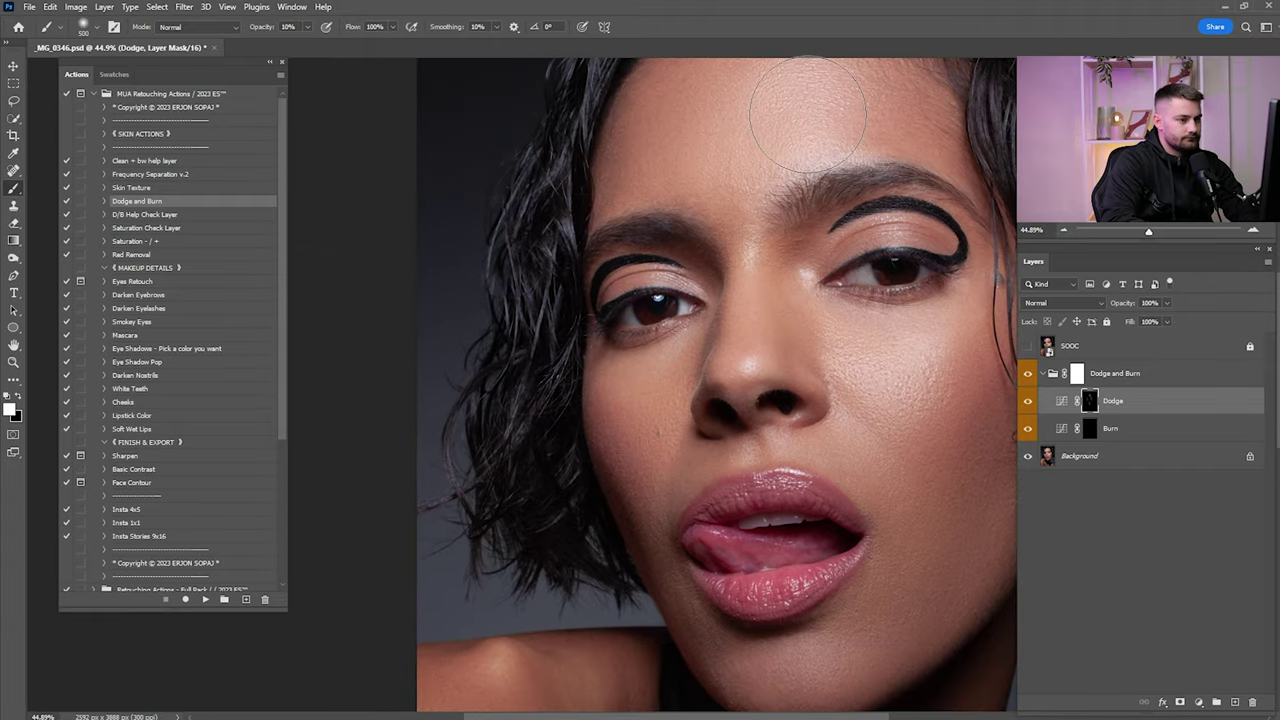
Continue dodging the cheeks, nose and forehead centre with the brush reduced to between 400 and 300 px
mouse_move(875, 427)
mouse_down()
mouse_move(873, 248)
mouse_move(830, 499)
mouse_up()
key(bracketleft)
key(bracketleft)
key(bracketleft)
key(bracketright)
key(bracketright)
key(bracketright)
key(bracketright)
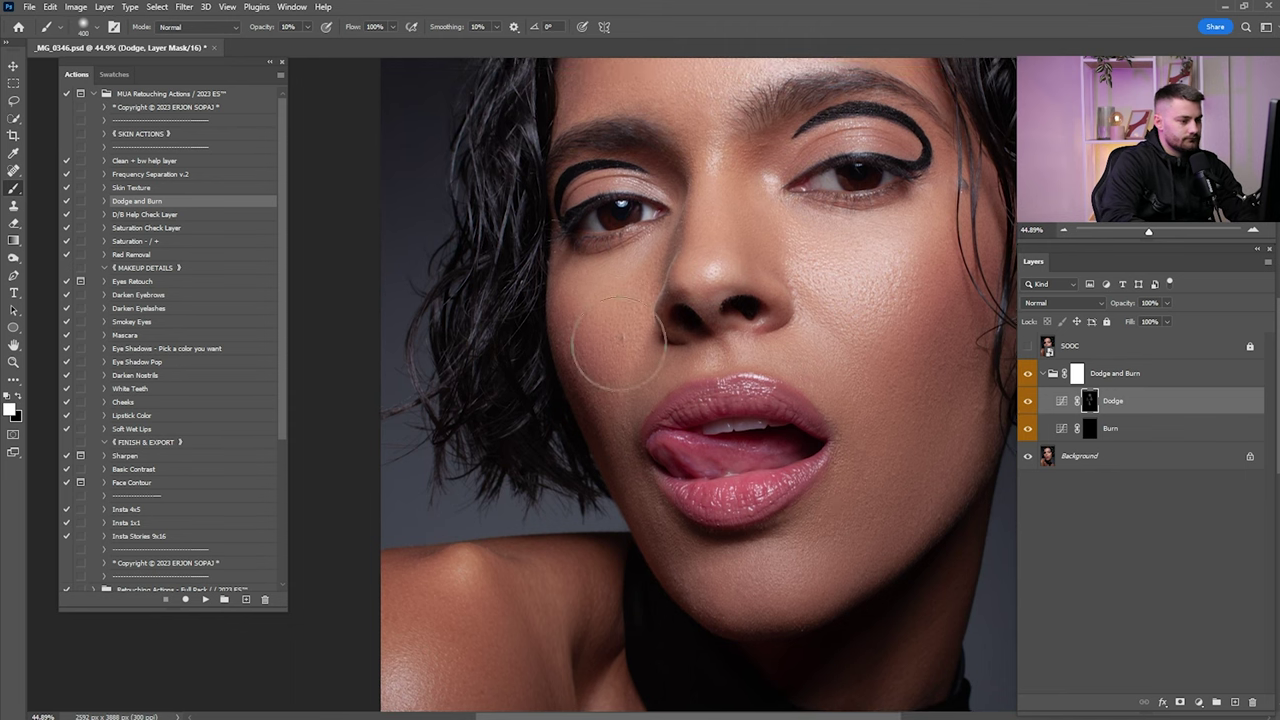
drag(808, 217, 800, 436)
key(bracketleft)
key(bracketleft)
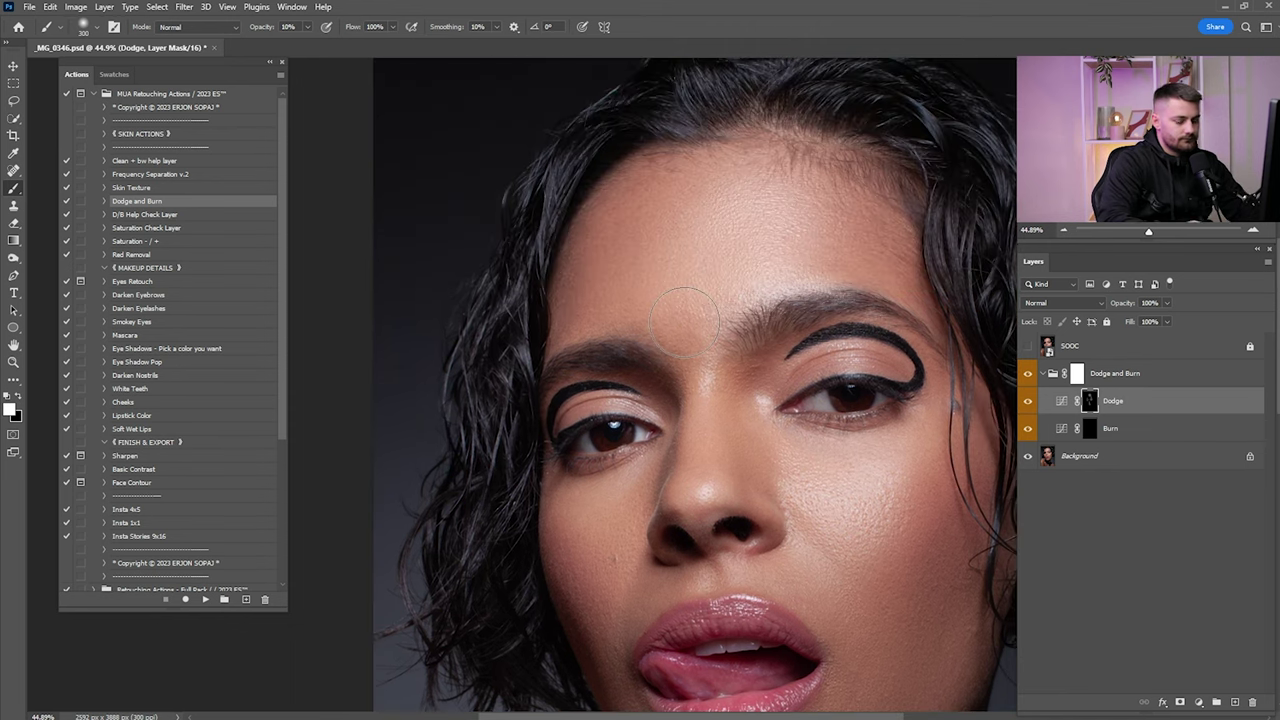
Compare the whole portrait with and without the Dodge layer
key(ctrl+0)
click(1030, 405)
click(1030, 405)
click(1031, 406)
click(1030, 405)
click(1030, 405)
click(1030, 405)
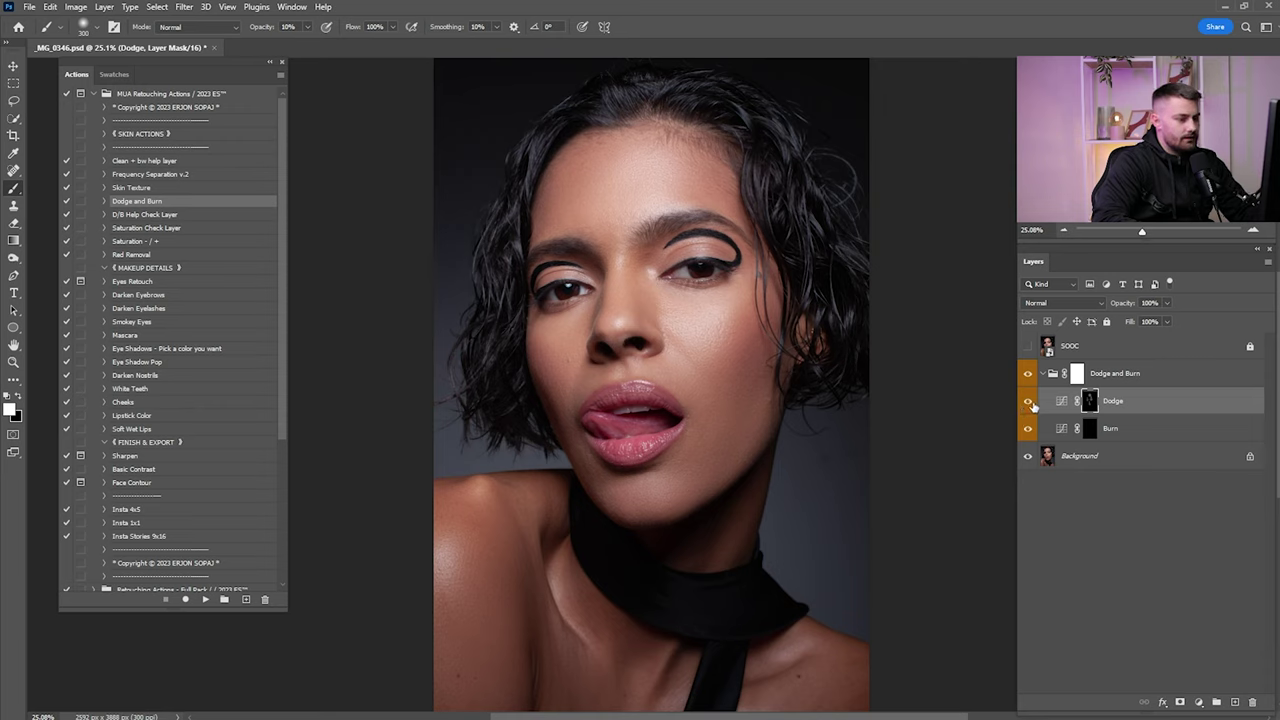
click(1030, 405)
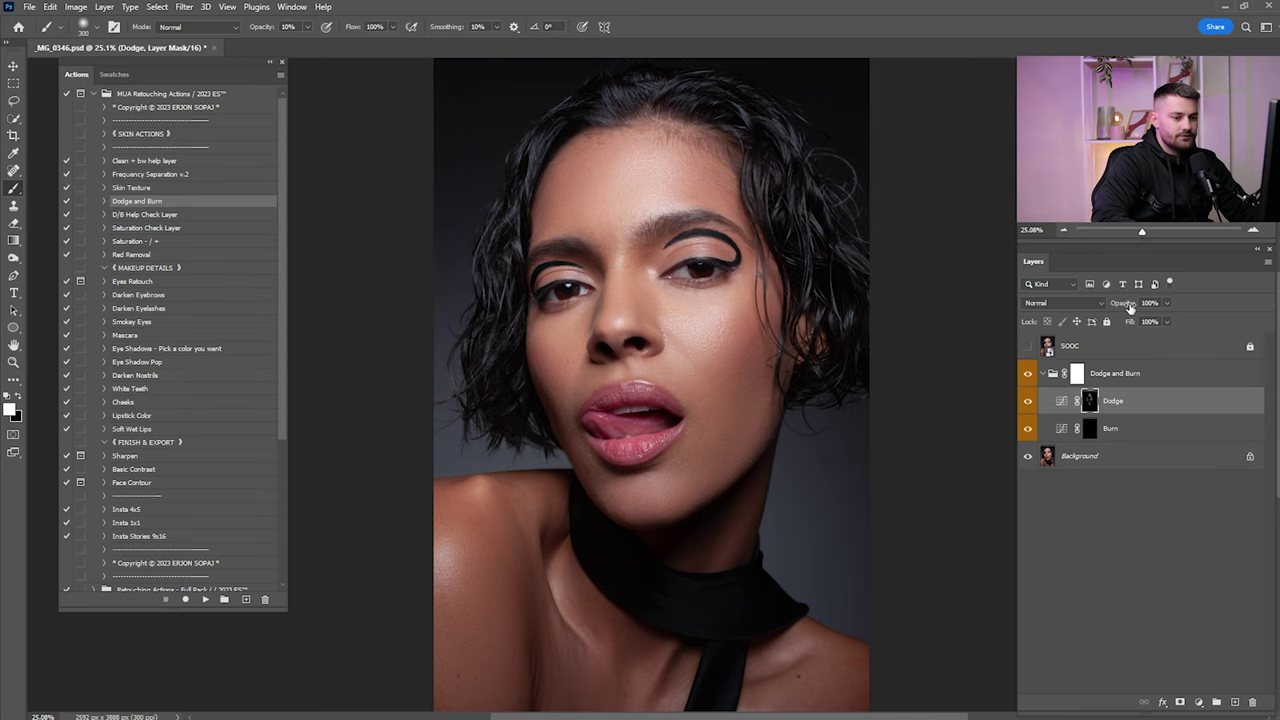
Darken the shadow areas of the face on the Burn layer's mask with a white 10% Brush between 500 and 300 px, and check the effect
click(1095, 428)
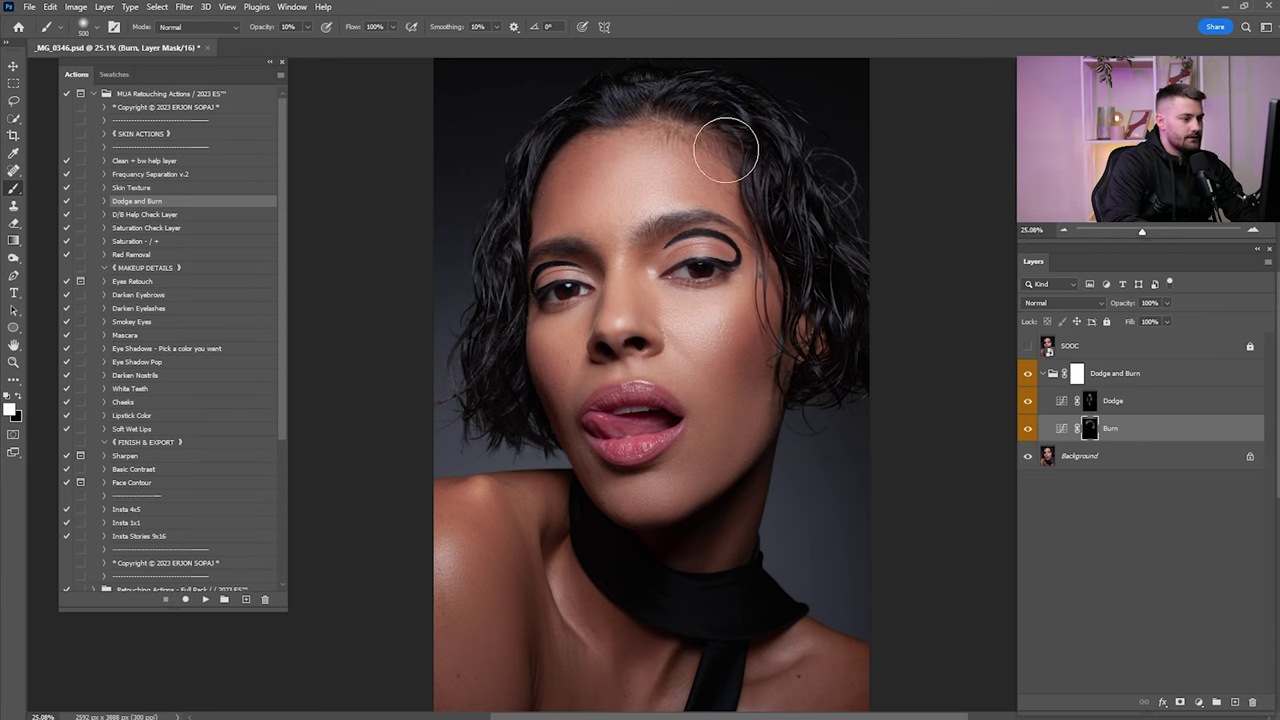
key(bracketright)
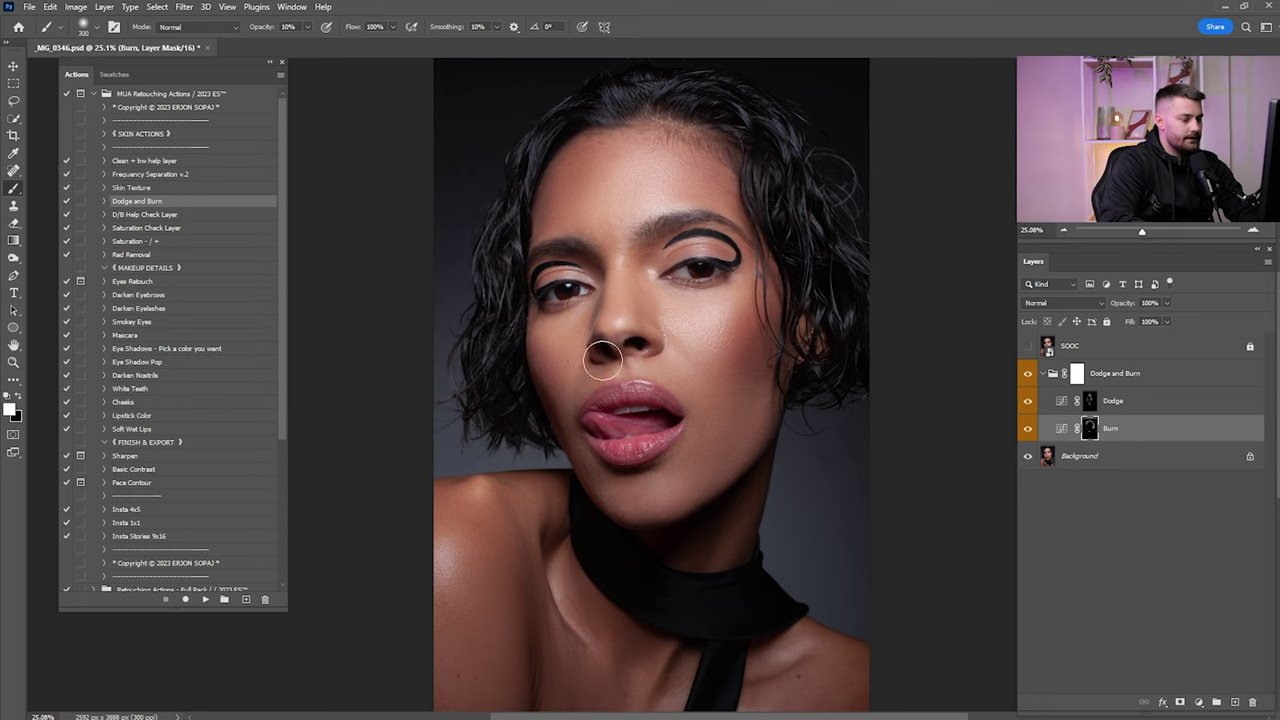
click(1027, 428)
click(1027, 428)
click(1027, 428)
click(1027, 428)
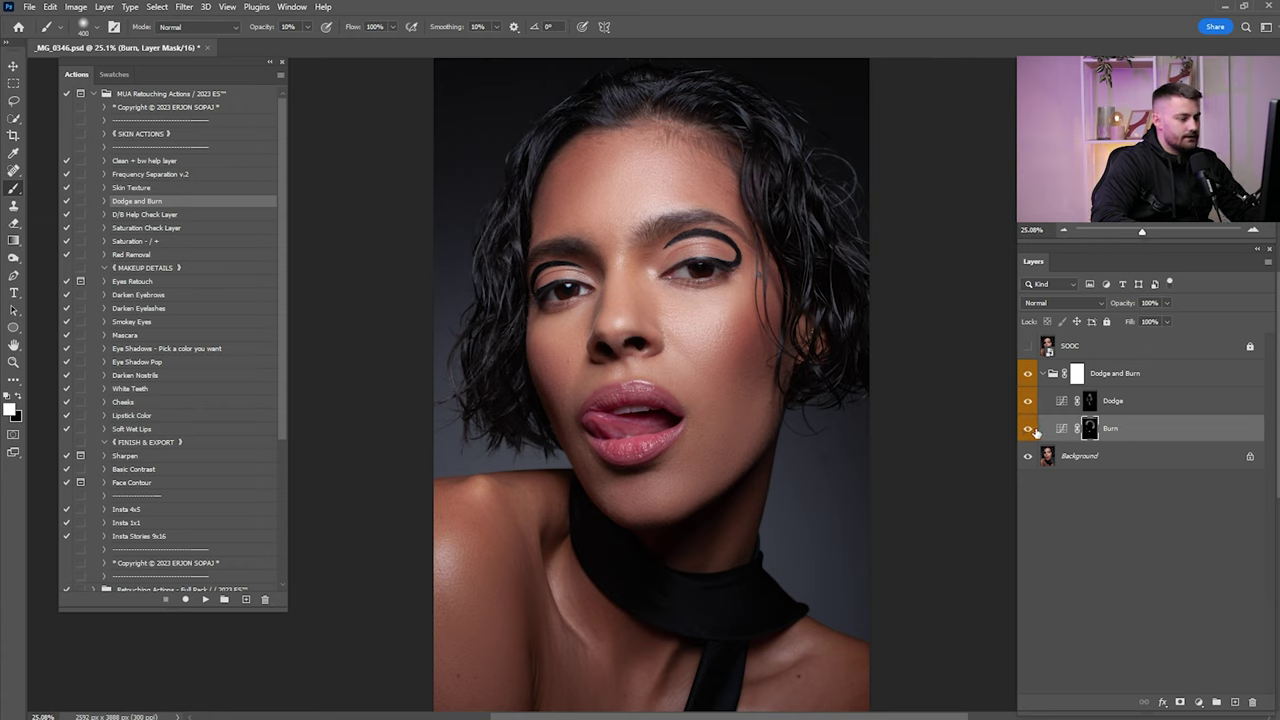
Set the Burn layer's opacity to 50% and check its effect on the portrait
click(1148, 302)
text(50)
key(Return)
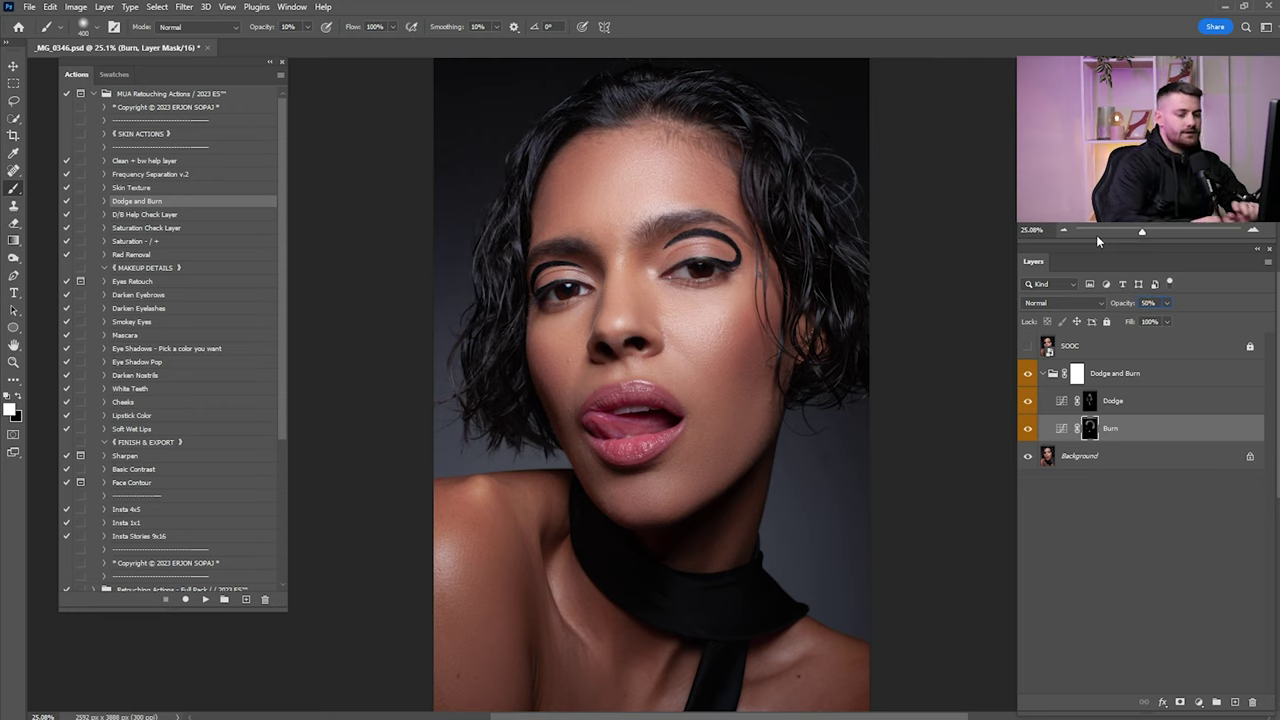
click(1027, 430)
click(1027, 430)
Compare the portrait with and without the Dodge and Burn group, and against the original SOOC layer
click(1028, 375)
click(1028, 375)
click(1028, 347)
click(1027, 347)
click(1026, 349)
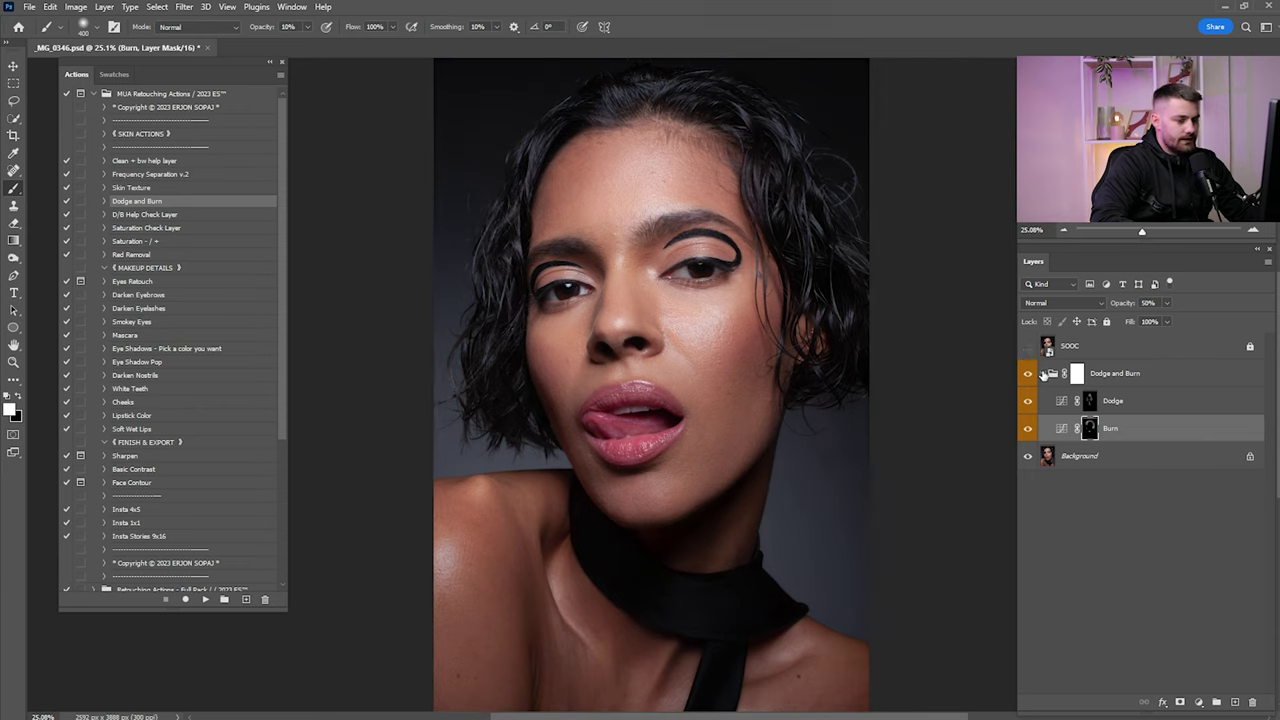
Merge the Dodge and Burn group into the Background with Merge Visible, keeping the hidden SOOC layer separate
click(1068, 380)
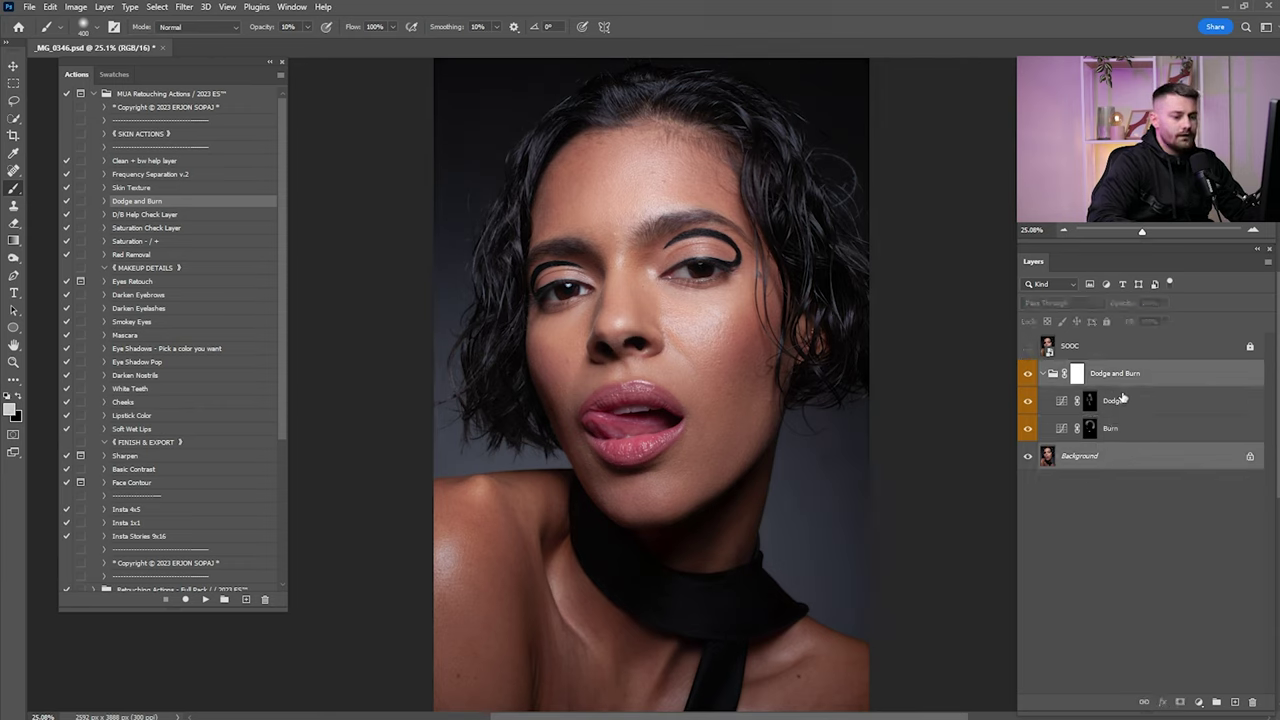
right_click(1114, 401)
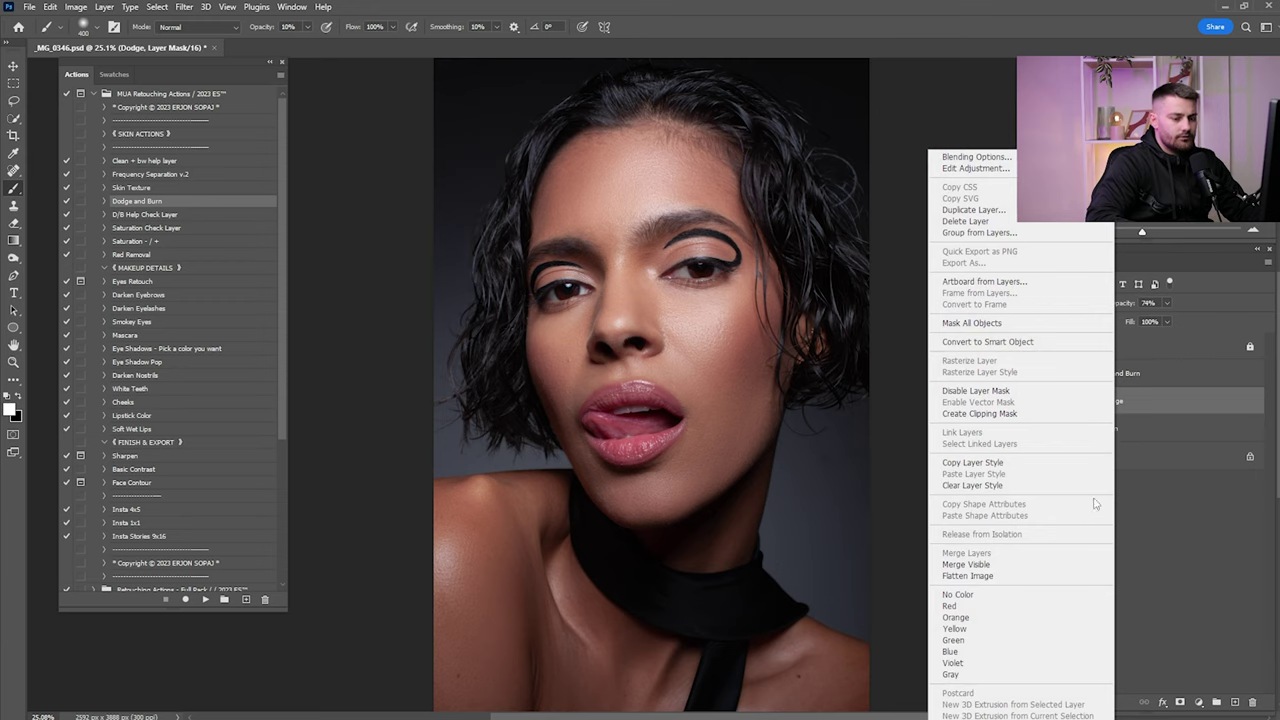
click(997, 564)
key(j)
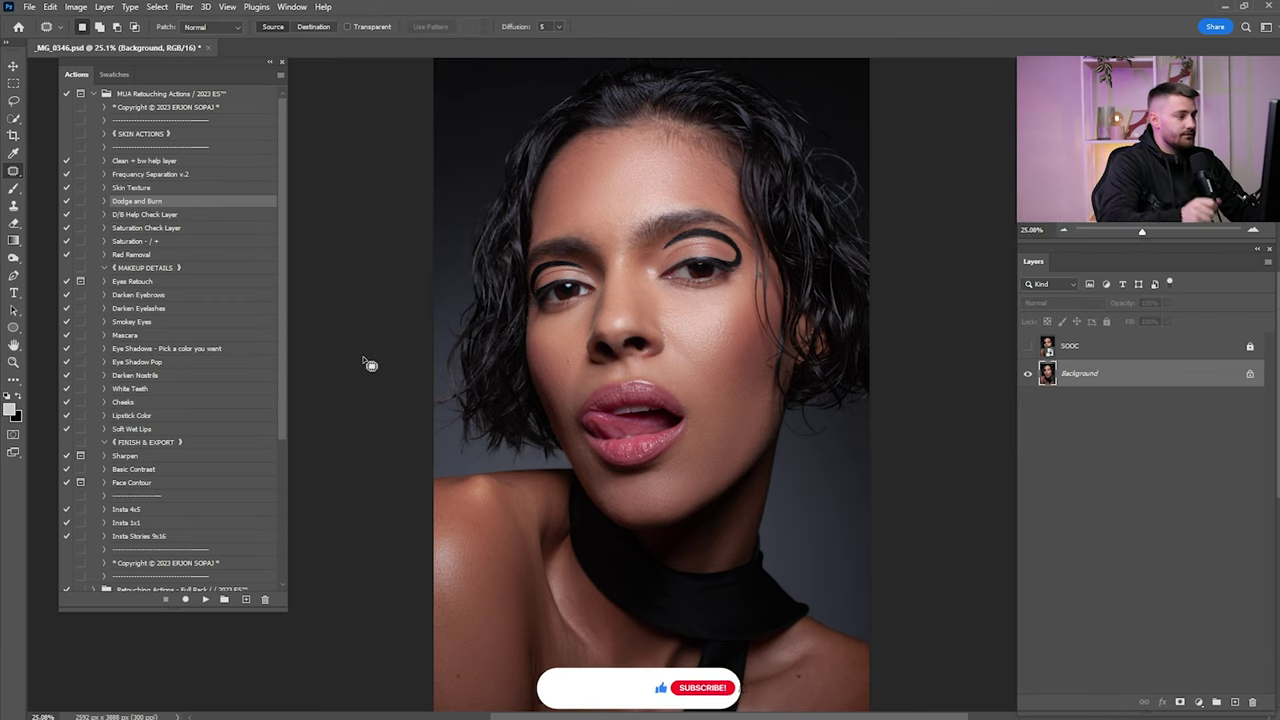
Run the Eyes Retouch action and accept its prompts
click(147, 284)
click(206, 601)
key(Return)
key(Return)
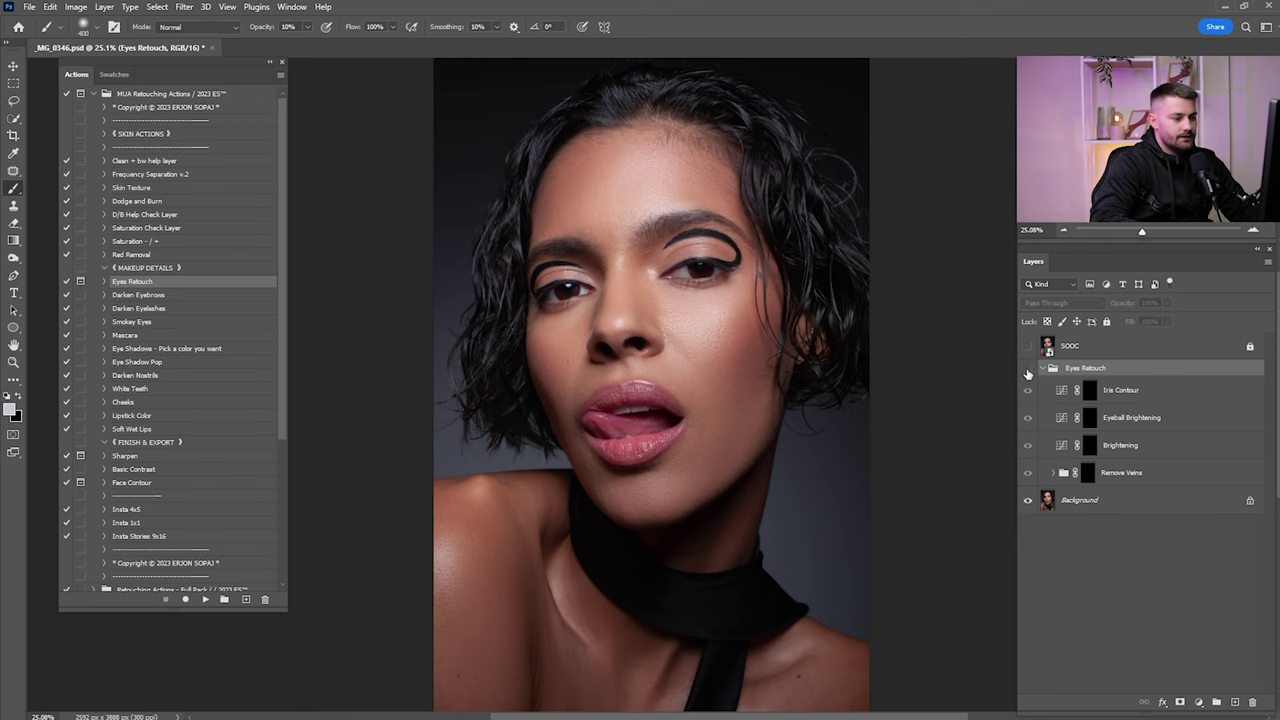
Clean the whites of both eyes on the Remove Veins mask with a white Brush of 25 to 40 px at 100% opacity
click(690, 268)
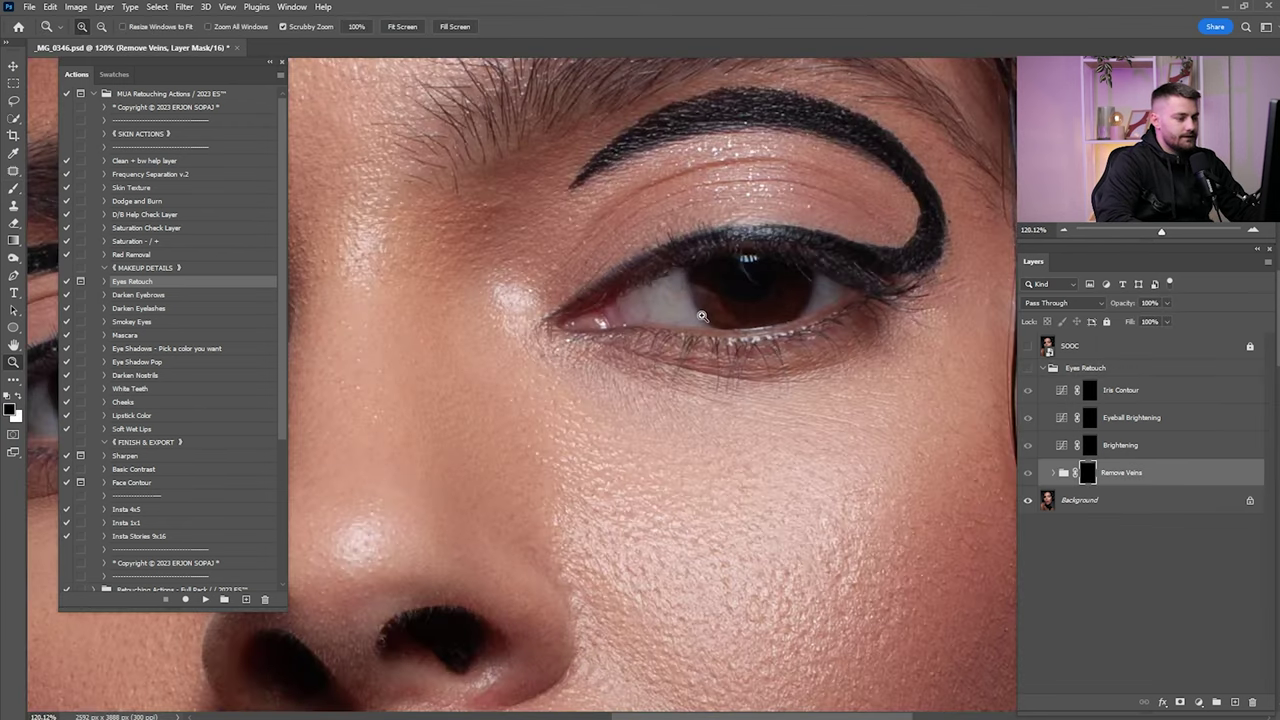
key(0)
key(bracketleft)
key(bracketleft)
key(bracketleft)
key(bracketleft)
key(bracketleft)
key(bracketleft)
key(bracketleft)
key(bracketleft)
key(bracketleft)
key(bracketleft)
key(bracketleft)
key(bracketleft)
key(bracketleft)
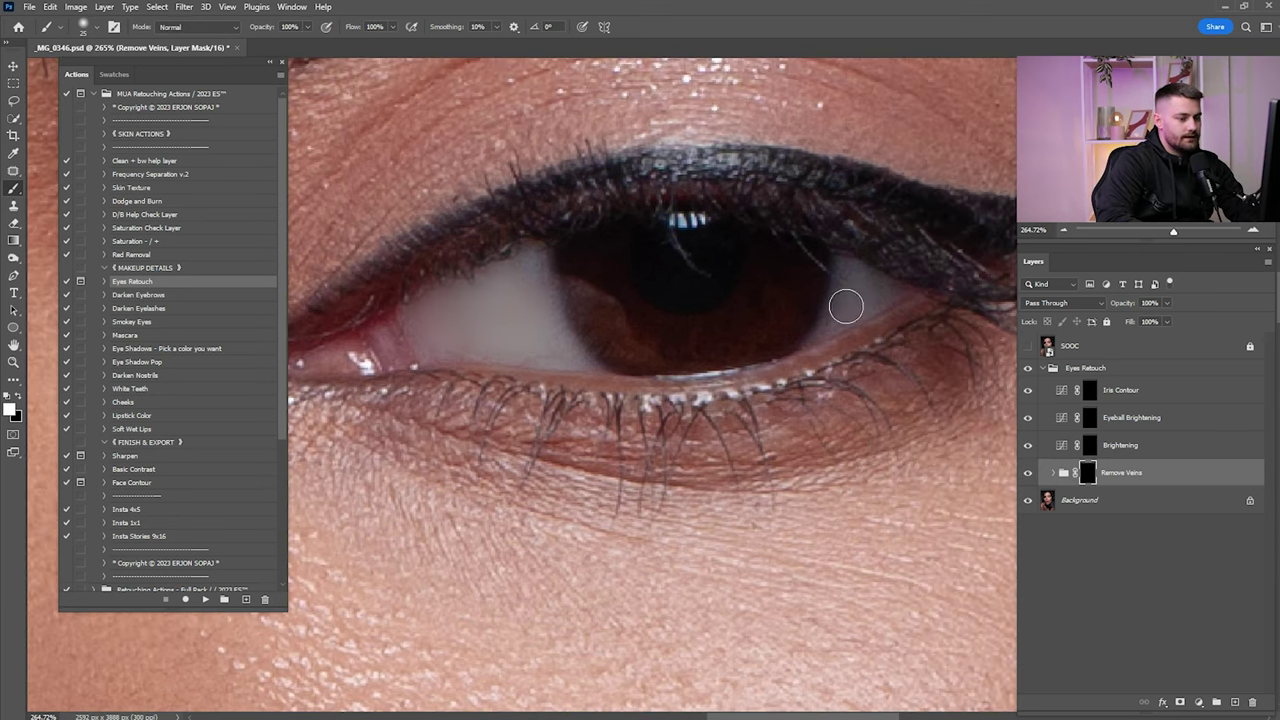
drag(450, 380, 847, 306)
drag(370, 320, 789, 294)
drag(348, 363, 867, 325)
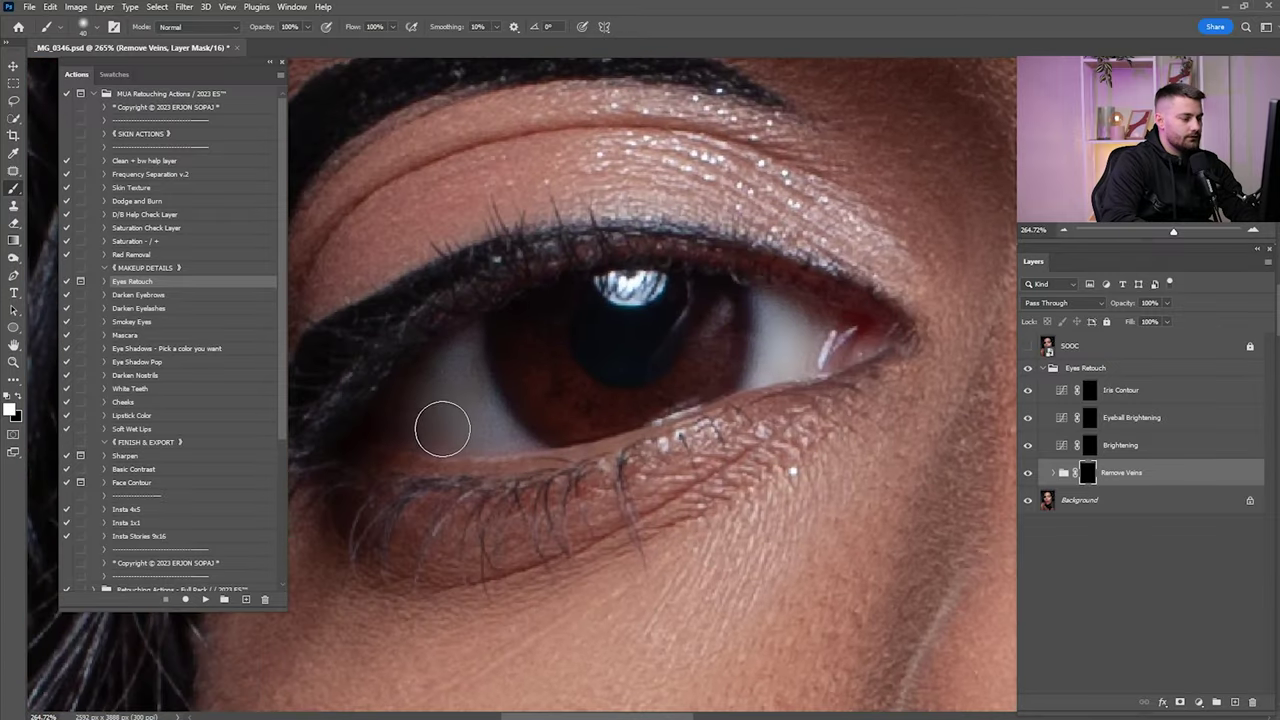
Set the Remove Veins group's opacity to 40%
key(ctrl+0)
drag(1159, 303, 1061, 307)
text(40)
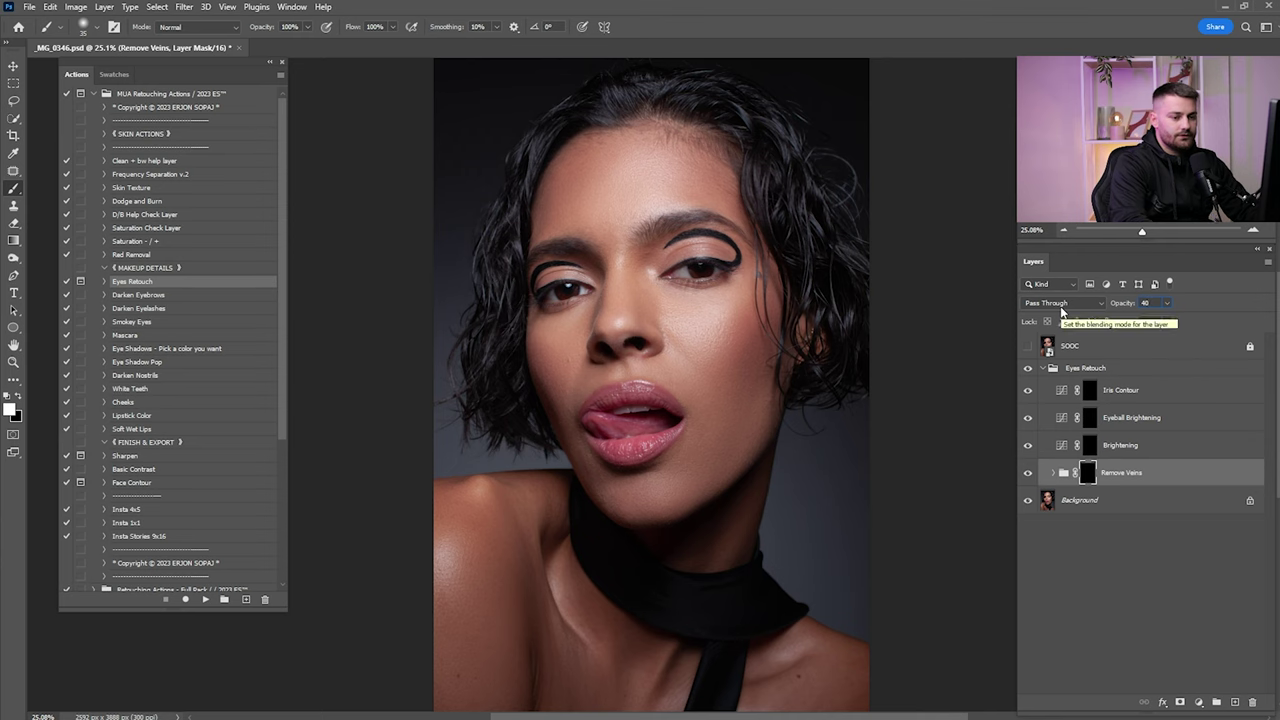
key(Return)
Brighten the whites of both eyes on the Brightening layer's mask with a 35 to 40 px white Brush, and lower the layer to 35% opacity
key(z)
drag(681, 277, 795, 290)
click(1087, 450)
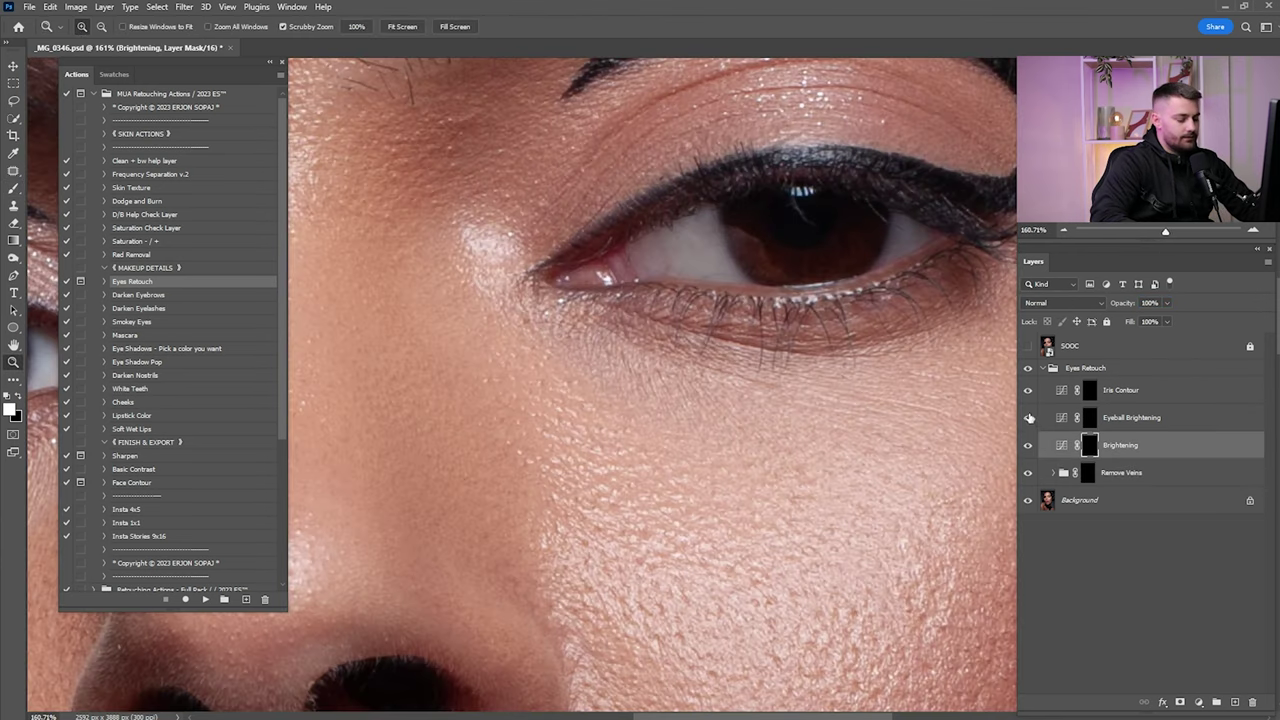
key(b)
drag(652, 256, 716, 248)
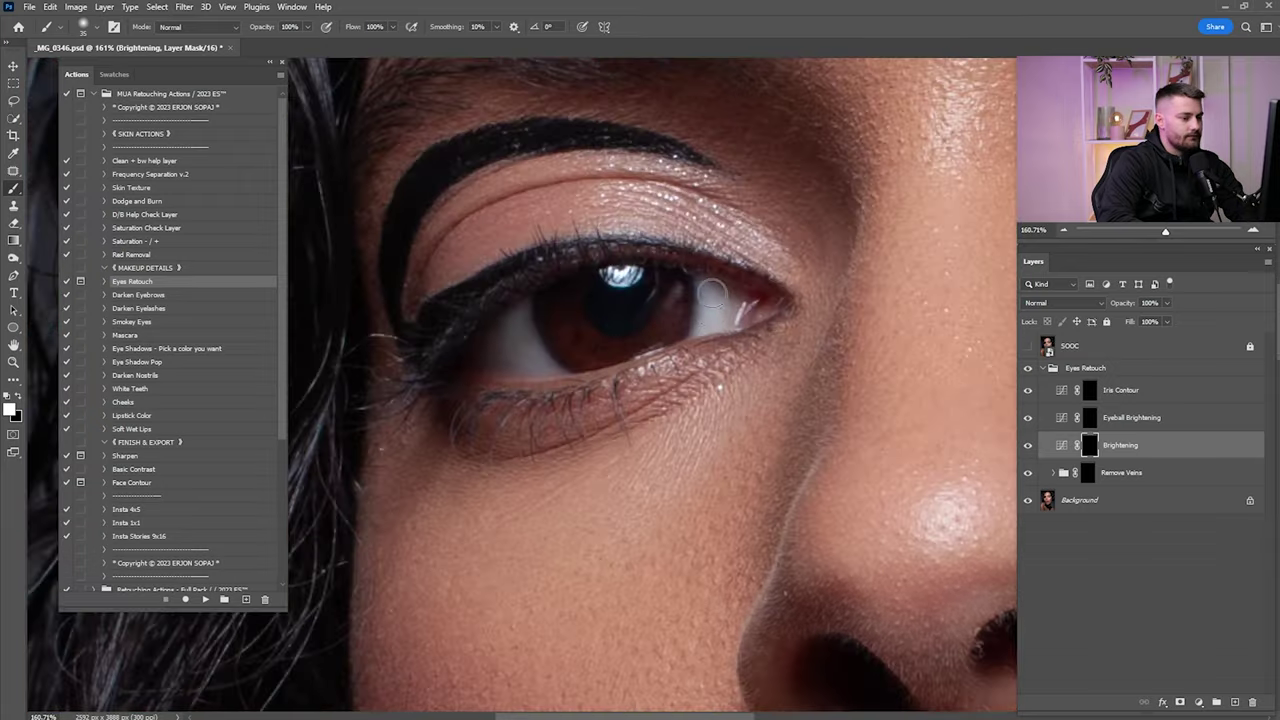
drag(720, 305, 509, 327)
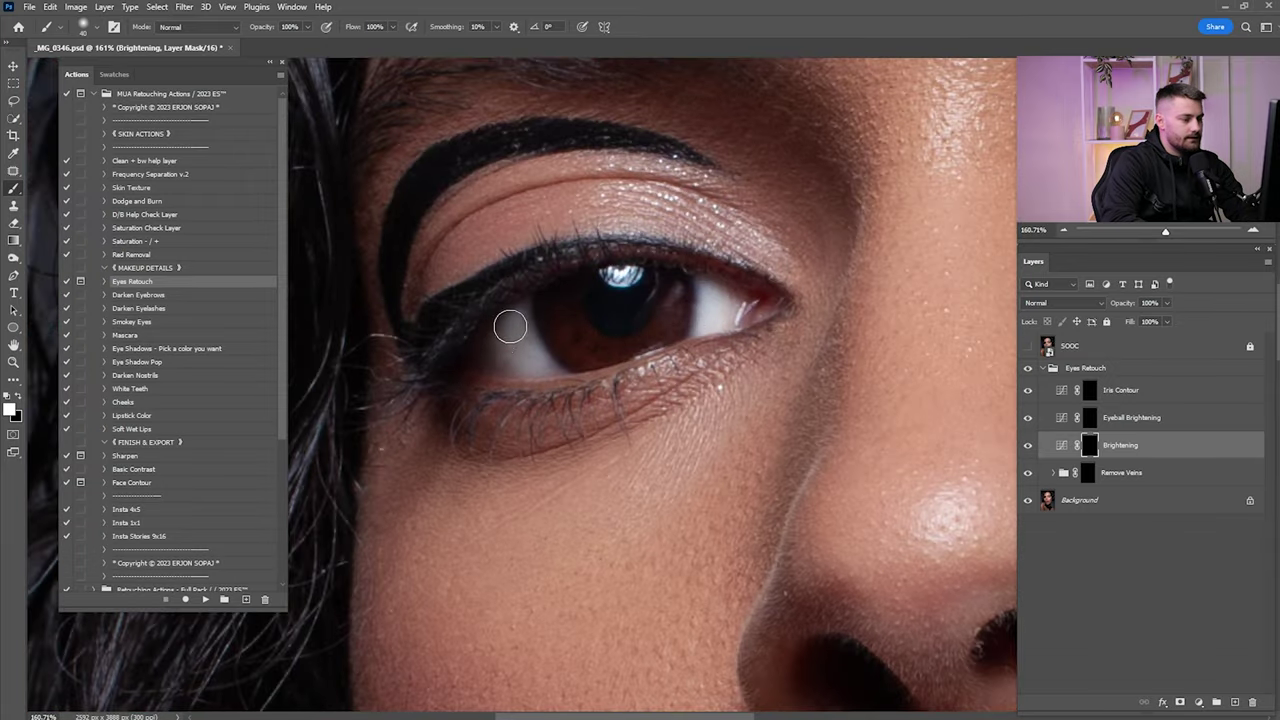
key(ctrl+0)
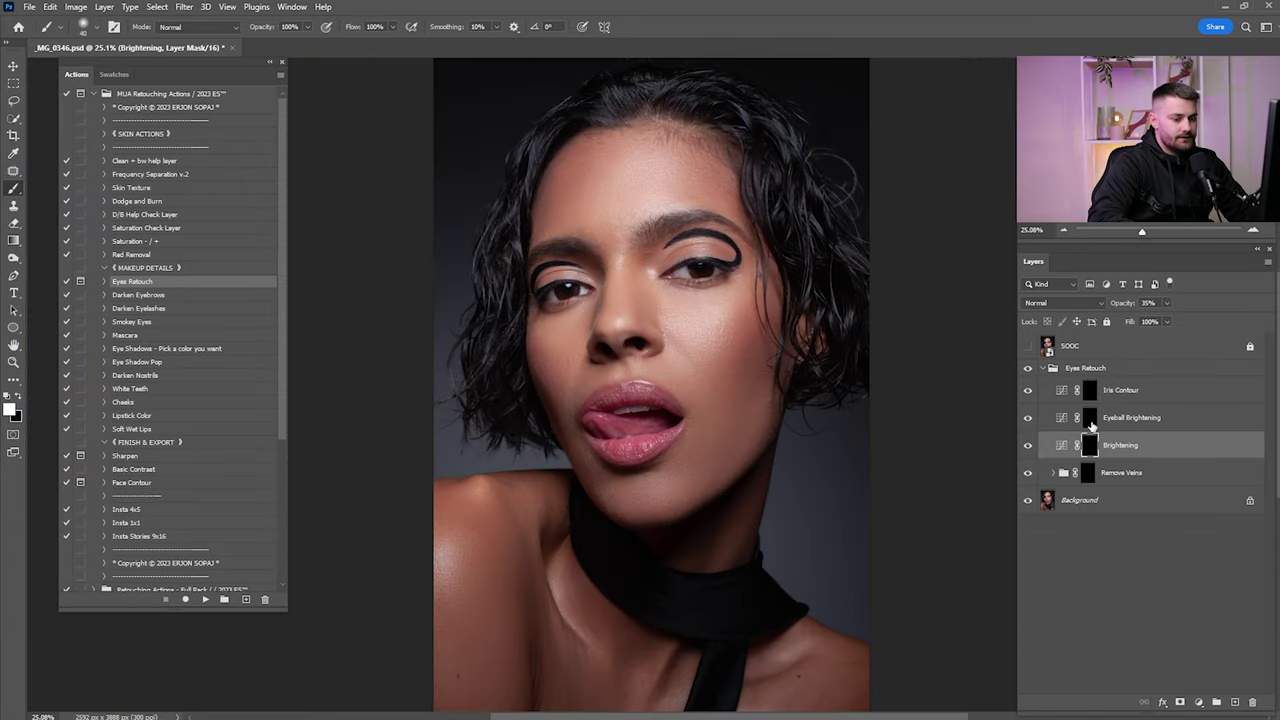
Brighten the irises of both eyes on the Eyeball Brightening layer's mask with a white 50 px Brush
click(1053, 420)
scroll(700, 285, up, 8)
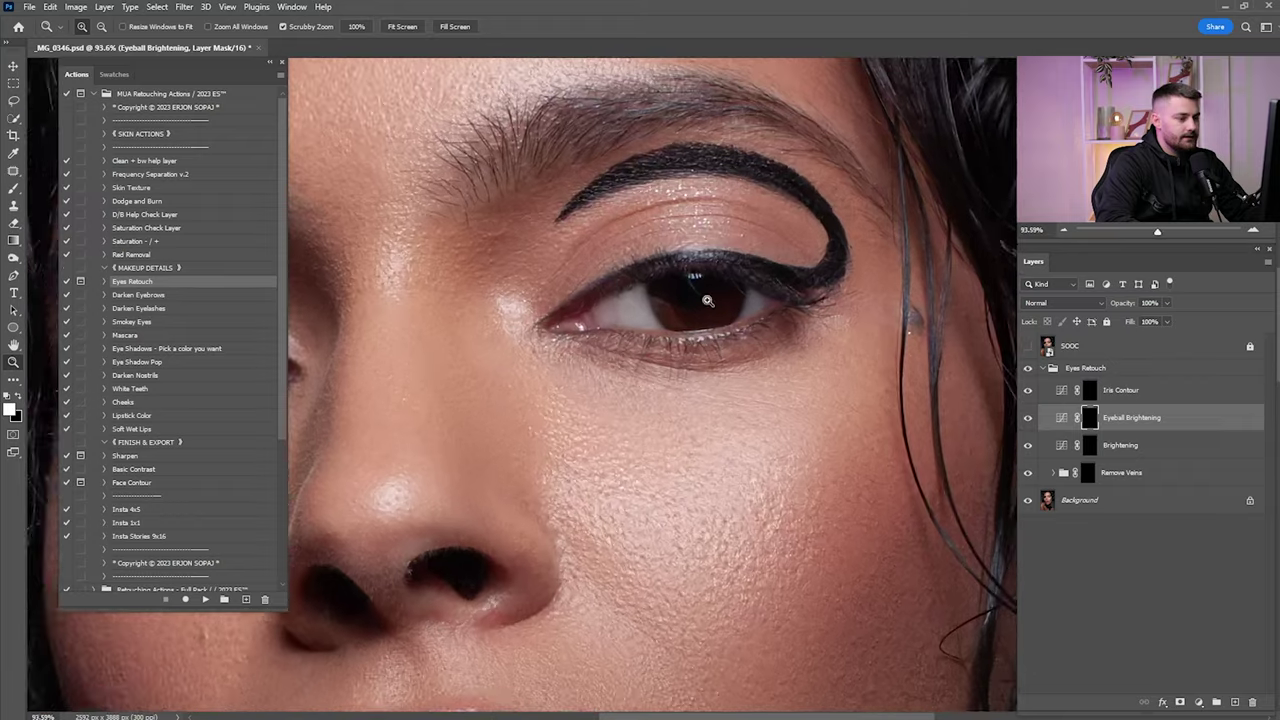
key(bracketright)
drag(644, 286, 672, 324)
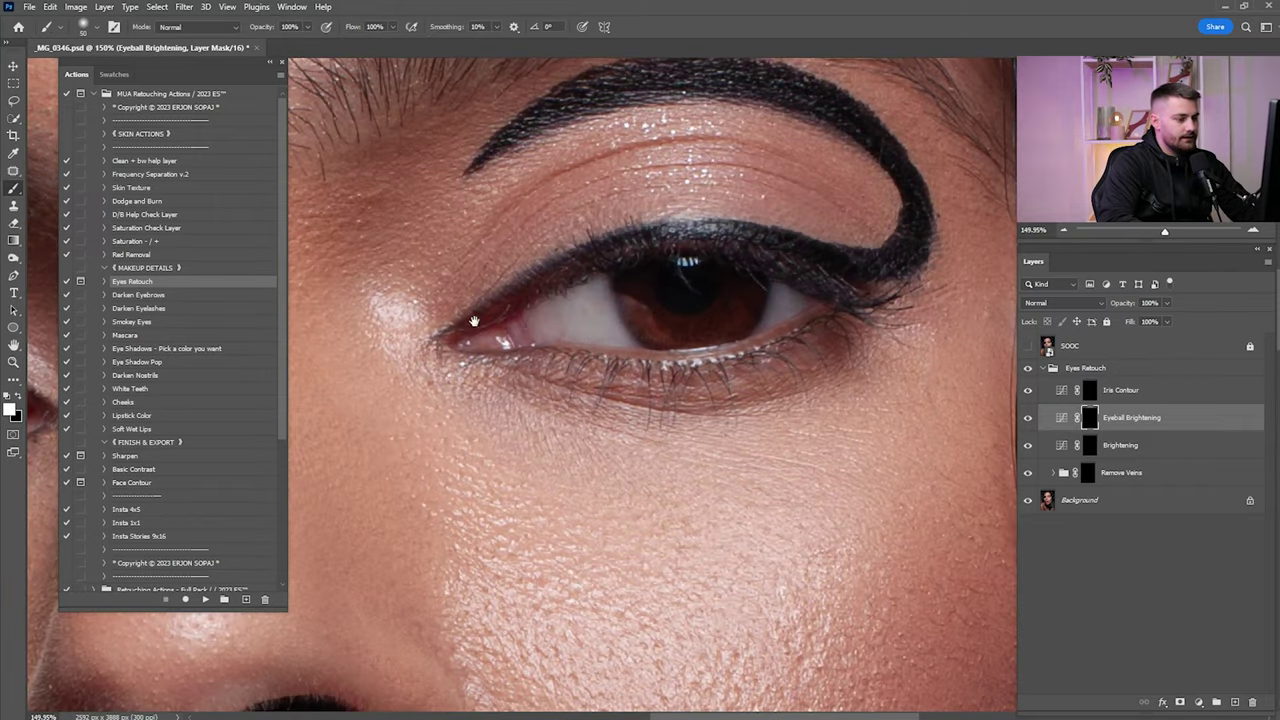
drag(474, 320, 871, 311)
mouse_move(735, 349)
mouse_down()
mouse_move(690, 385)
mouse_move(637, 373)
mouse_up()
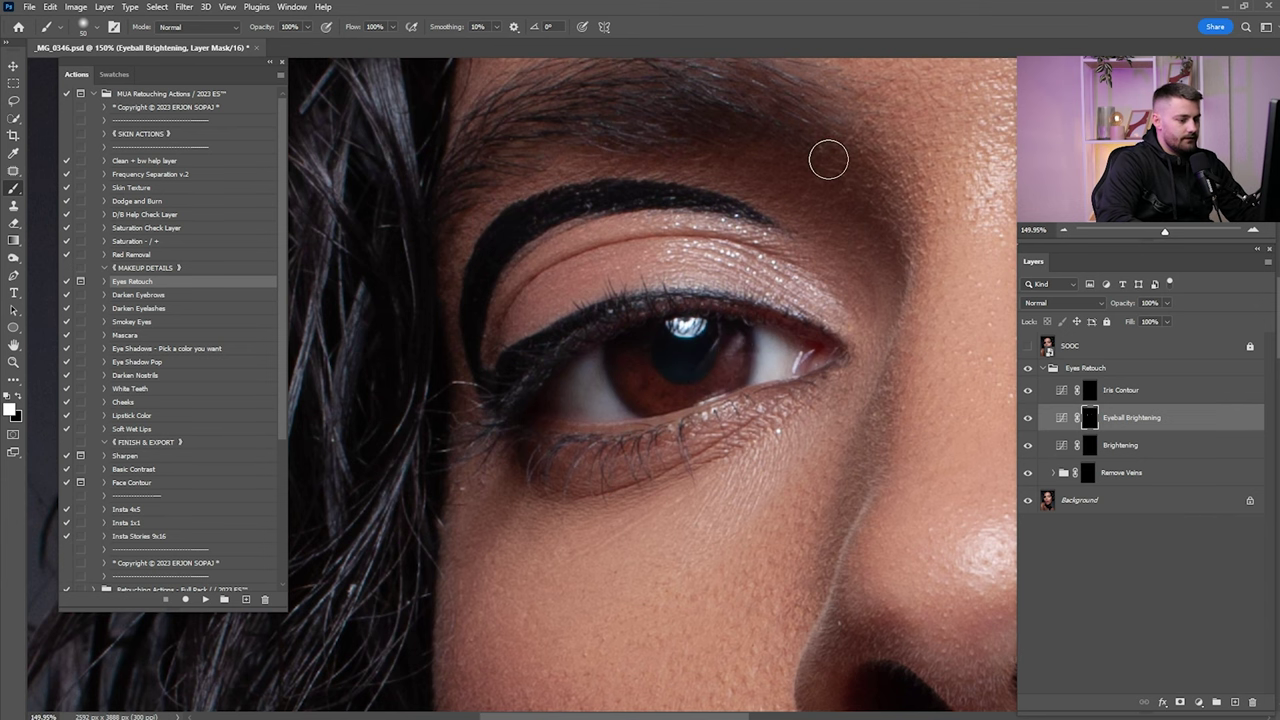
key(ctrl+0)
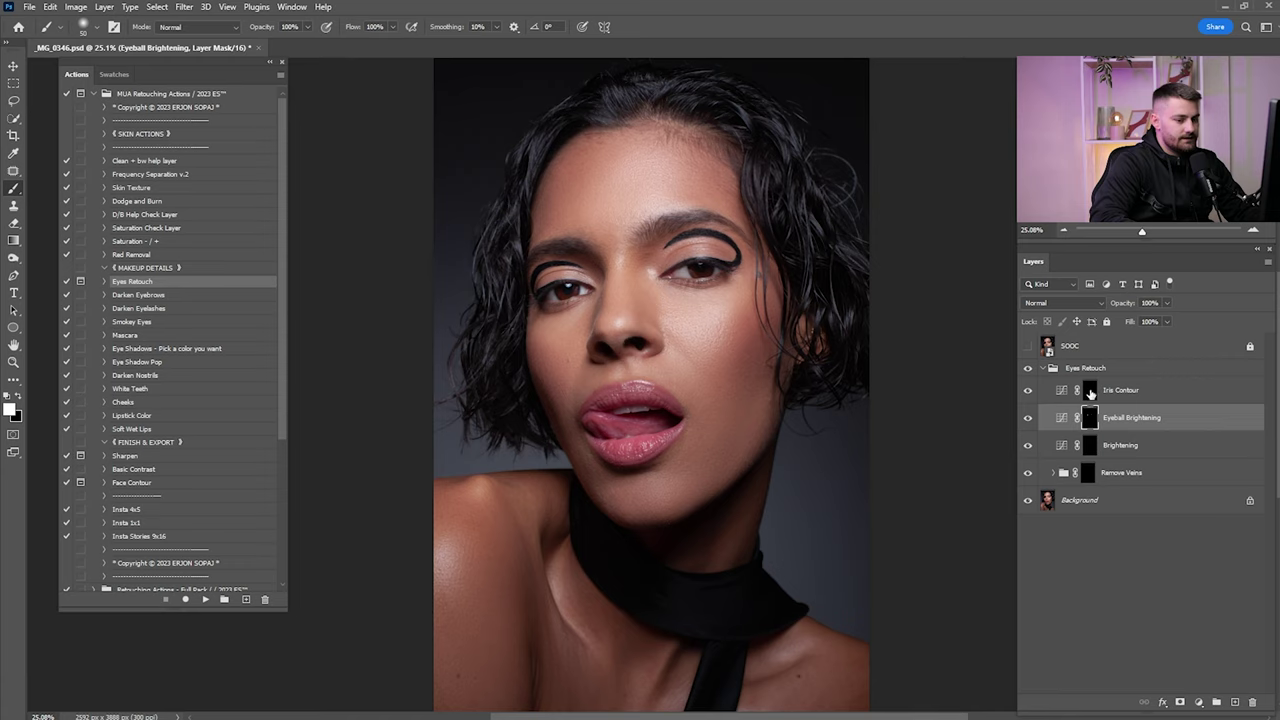
Paint the iris outlines of both eyes on the Iris Contour layer's mask with a white 35 px Brush
click(1090, 392)
key(z)
drag(700, 266, 838, 323)
key(b)
drag(908, 283, 749, 360)
drag(340, 330, 666, 367)
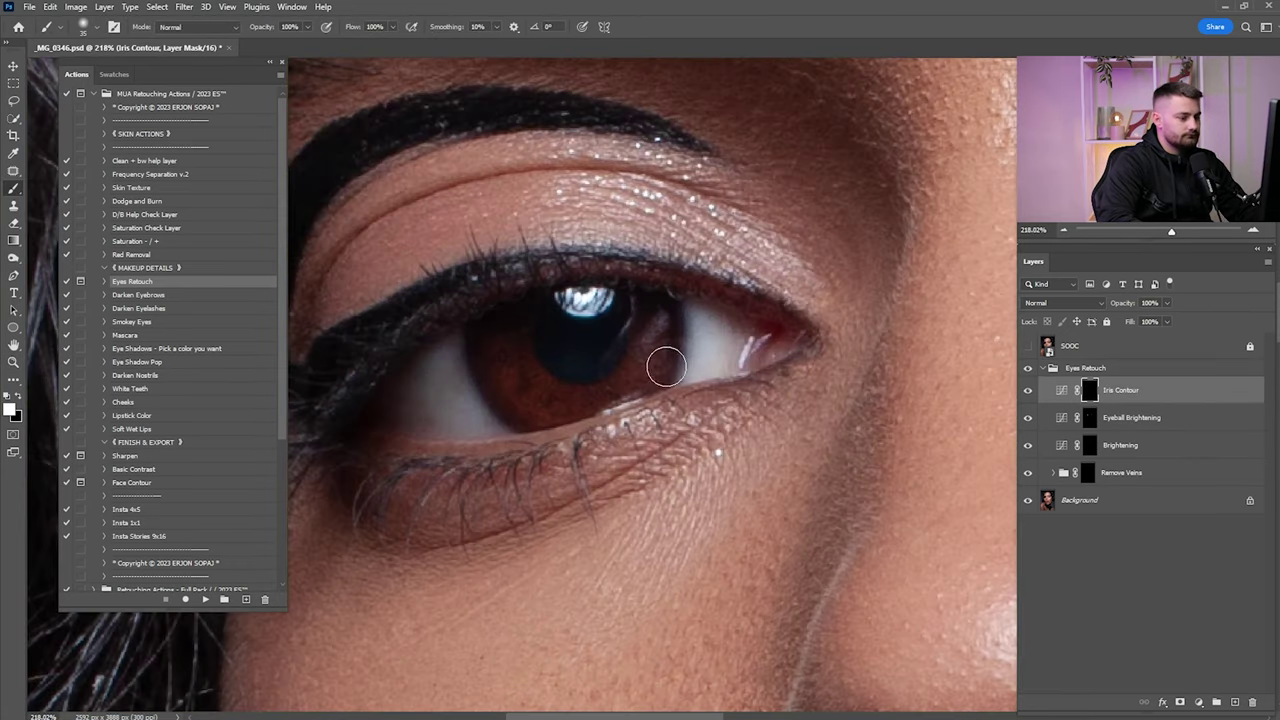
key(ctrl+shift+h)
key(ctrl+0)
Check the Iris Contour layer's effect and set its opacity to 50%
click(1027, 390)
click(1027, 392)
click(1027, 392)
click(1027, 392)
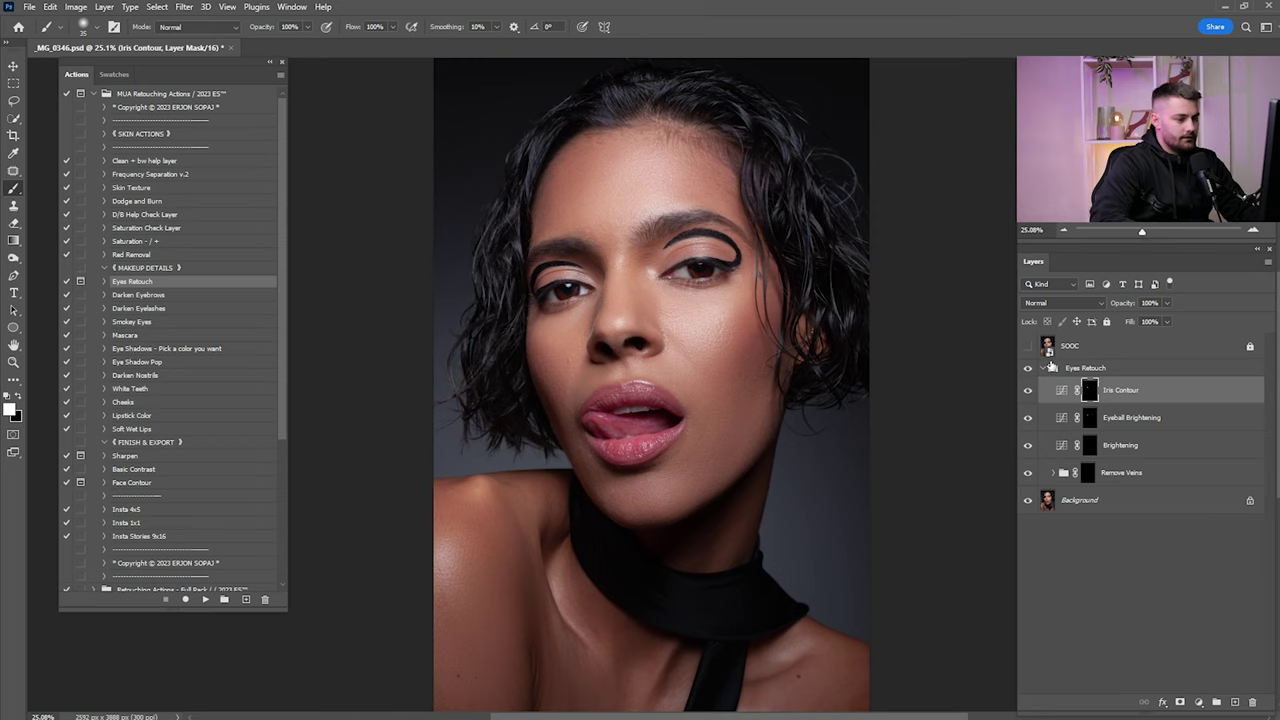
click(1165, 303)
drag(1162, 303, 1090, 268)
text(50)
key(Return)
Compare the portrait with and without the Eyes Retouch group
click(1028, 369)
click(1028, 369)
click(1028, 369)
click(1028, 371)
Merge the Eyes Retouch group with the Background layer
click(1087, 370)
ctrl+click(1096, 503)
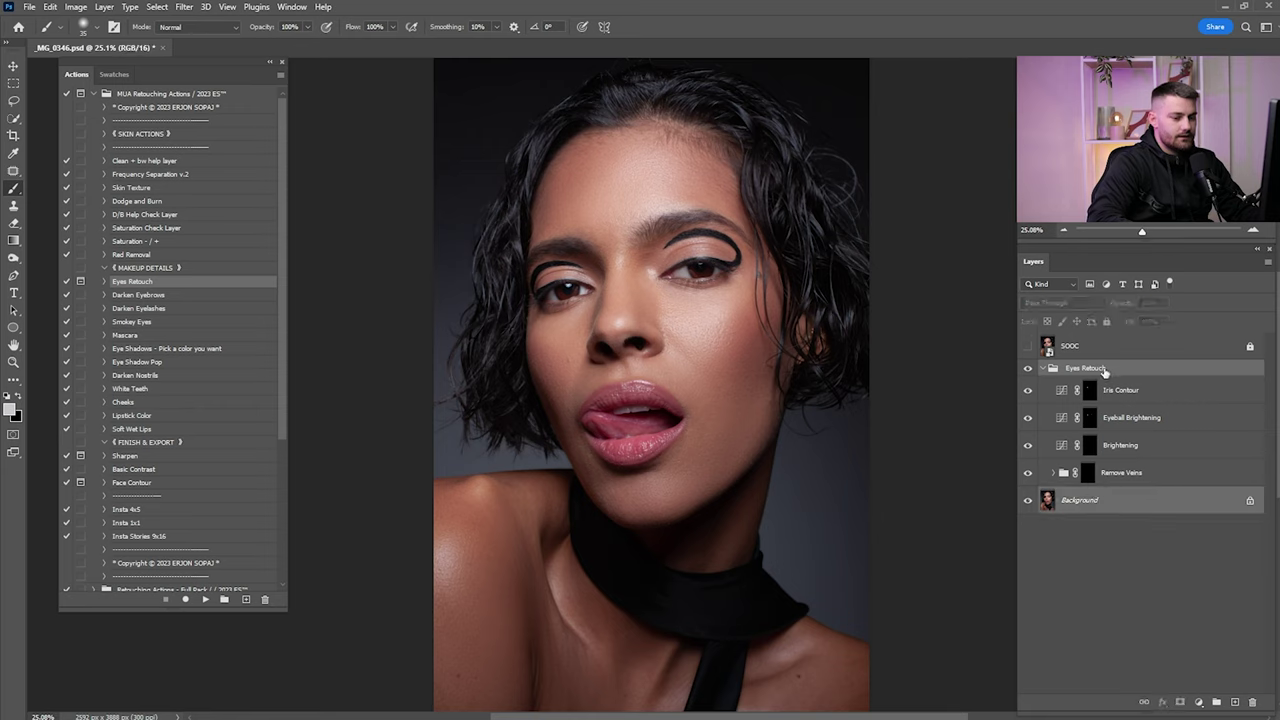
right_click(1104, 370)
click(1155, 614)
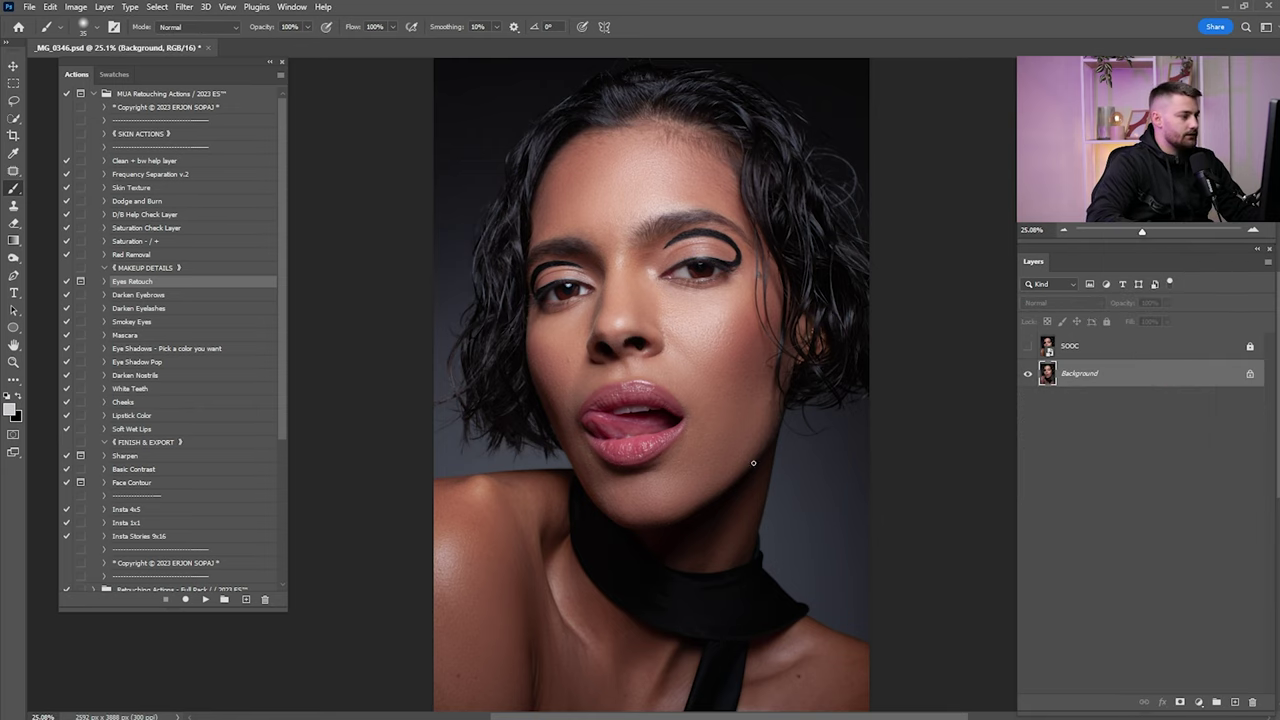
Run the Darken Eyebrows and Darken Eyelashes actions
click(166, 296)
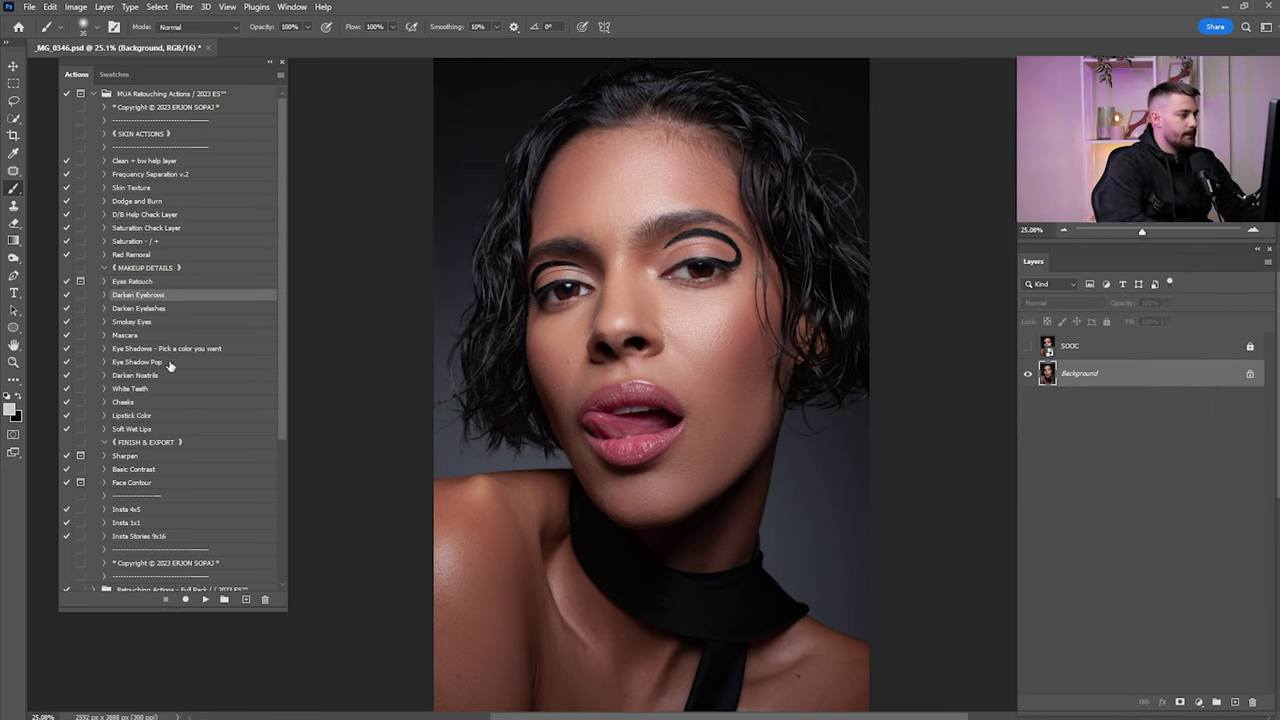
click(206, 601)
click(141, 310)
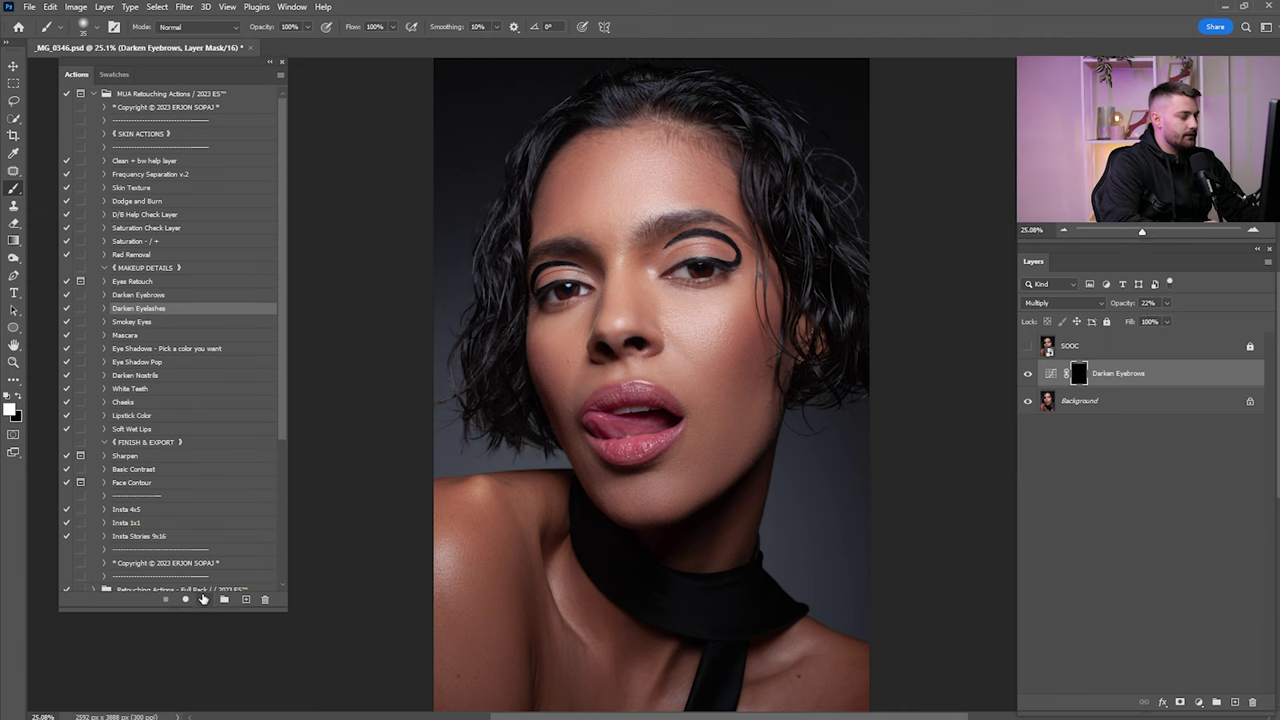
click(206, 601)
Darken both eyebrows on the Darken Eyebrows layer's mask with a white 150 px Brush at 20% opacity
key(z)
drag(689, 249, 1073, 373)
click(1077, 403)
drag(896, 251, 970, 382)
mouse_move(970, 382)
mouse_down()
mouse_move(928, 395)
mouse_move(846, 336)
mouse_up()
key(b)
key(1)
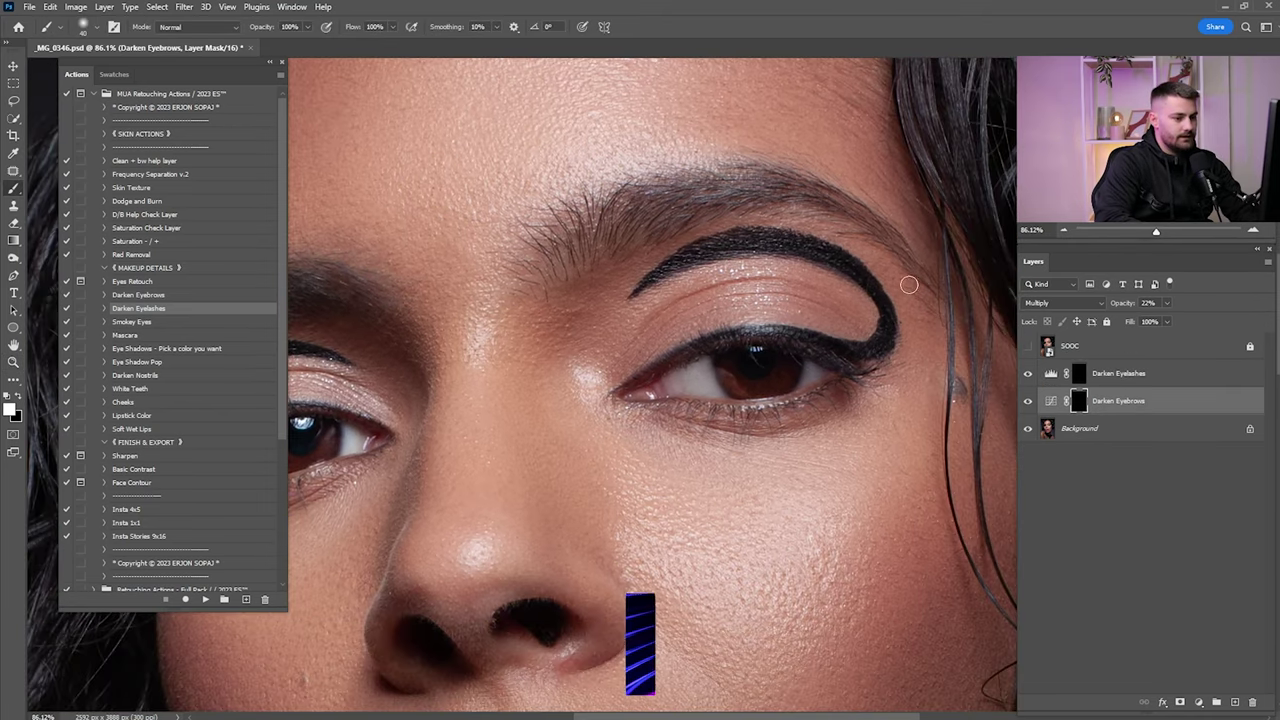
key(bracketright)
key(bracketright)
key(bracketright)
key(2)
key(bracketright)
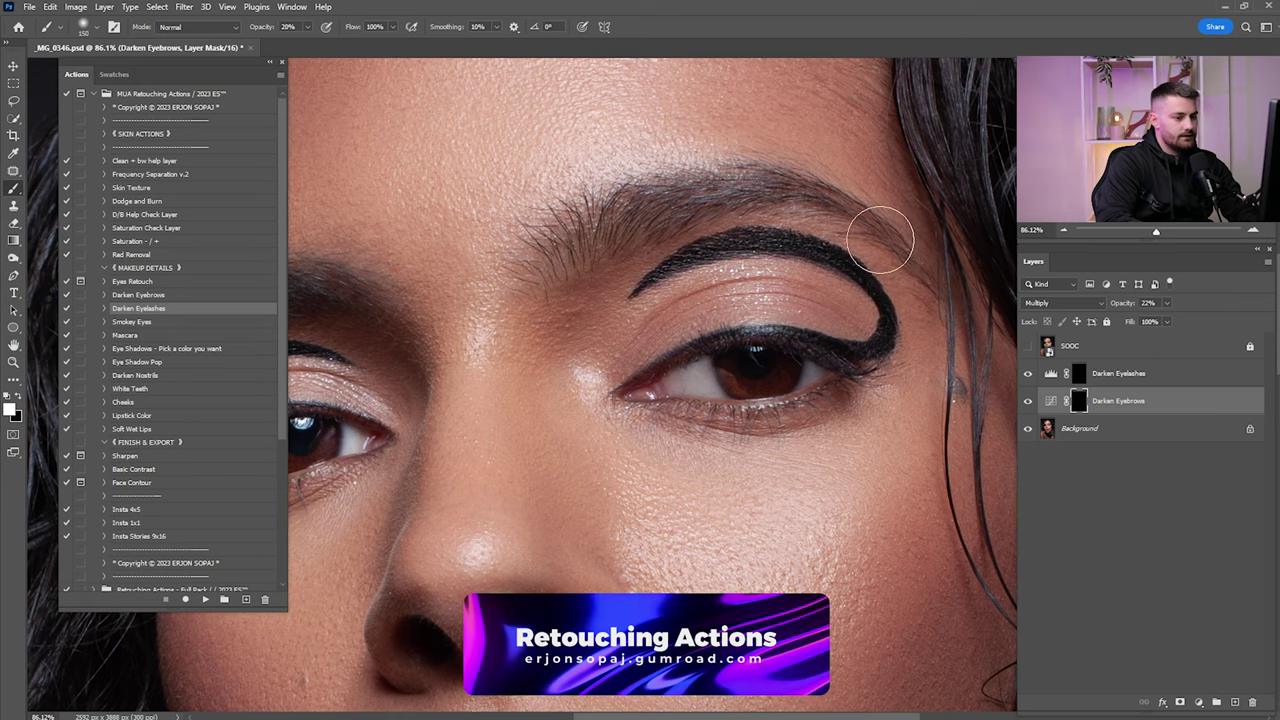
key(bracketright)
drag(596, 251, 1068, 217)
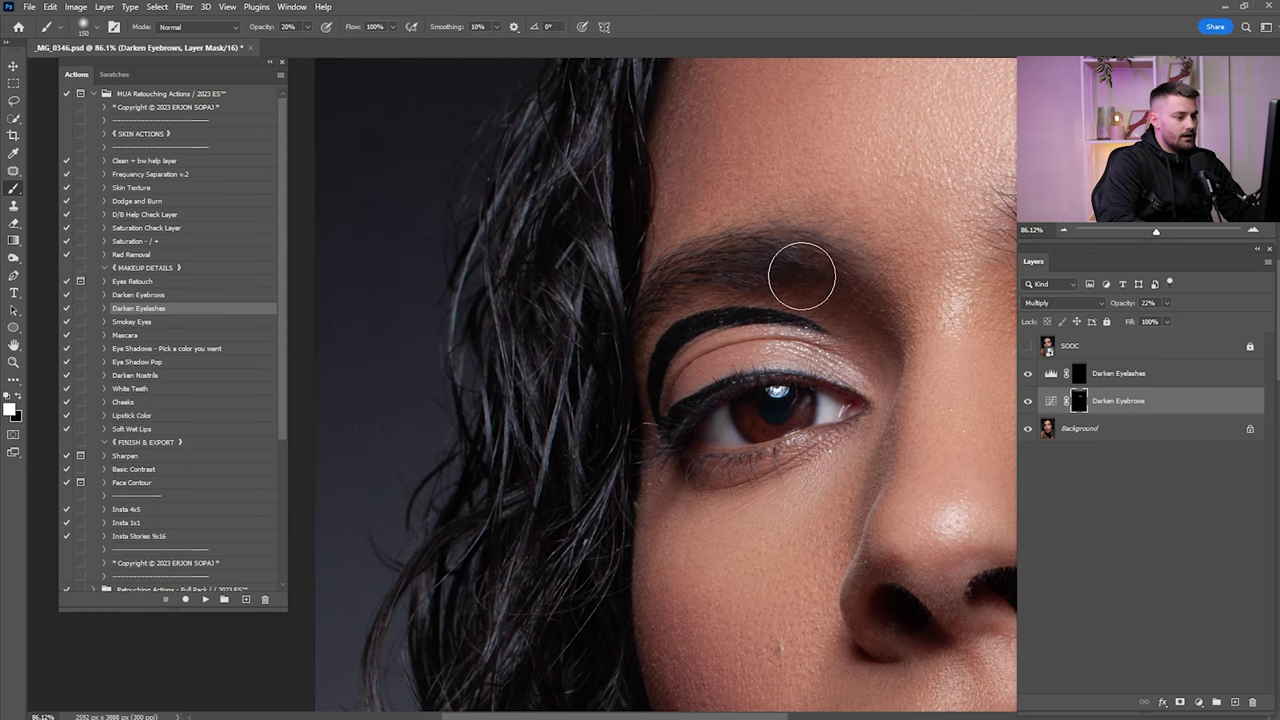
scroll(760, 240, right, 5)
drag(892, 214, 754, 209)
Compare the whole portrait with and without the Darken Eyebrows layer
key(ctrl+0)
click(1028, 401)
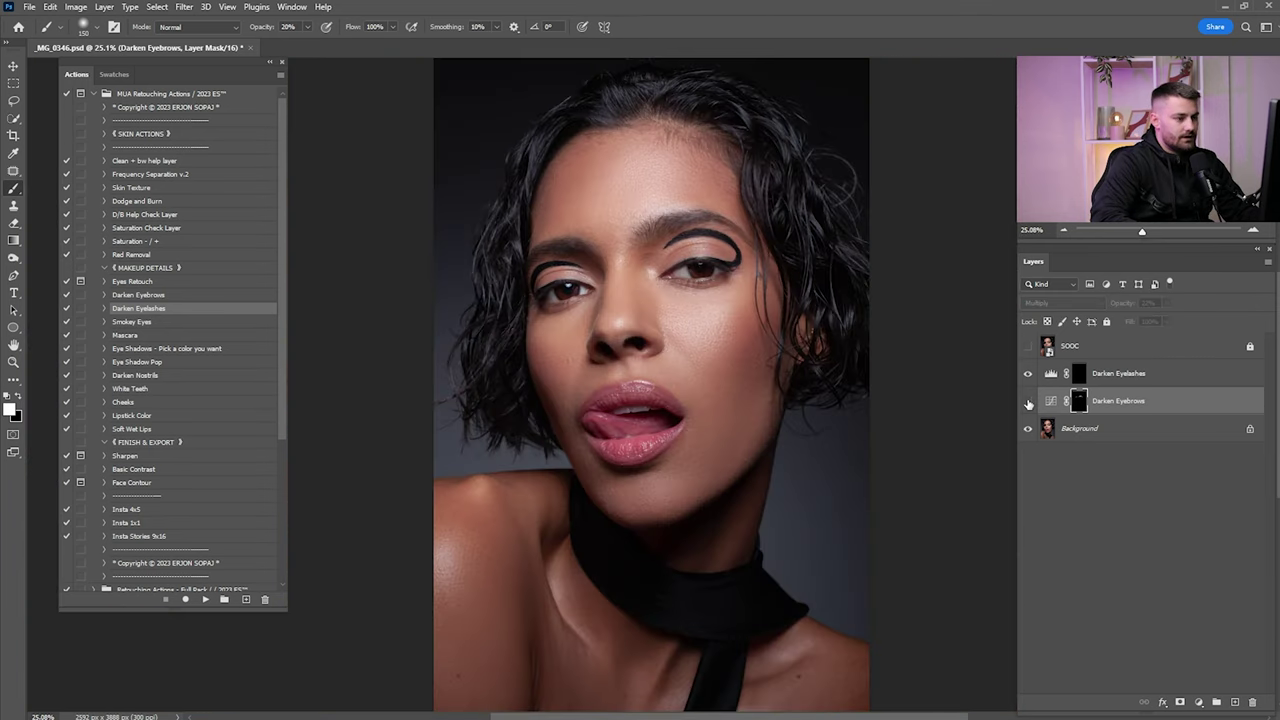
click(1028, 401)
Darken the lashes of both eyes on the Darken Eyelashes layer's mask with a white 90 px Brush at 50% opacity
click(1118, 373)
key(z)
drag(668, 270, 847, 293)
key(b)
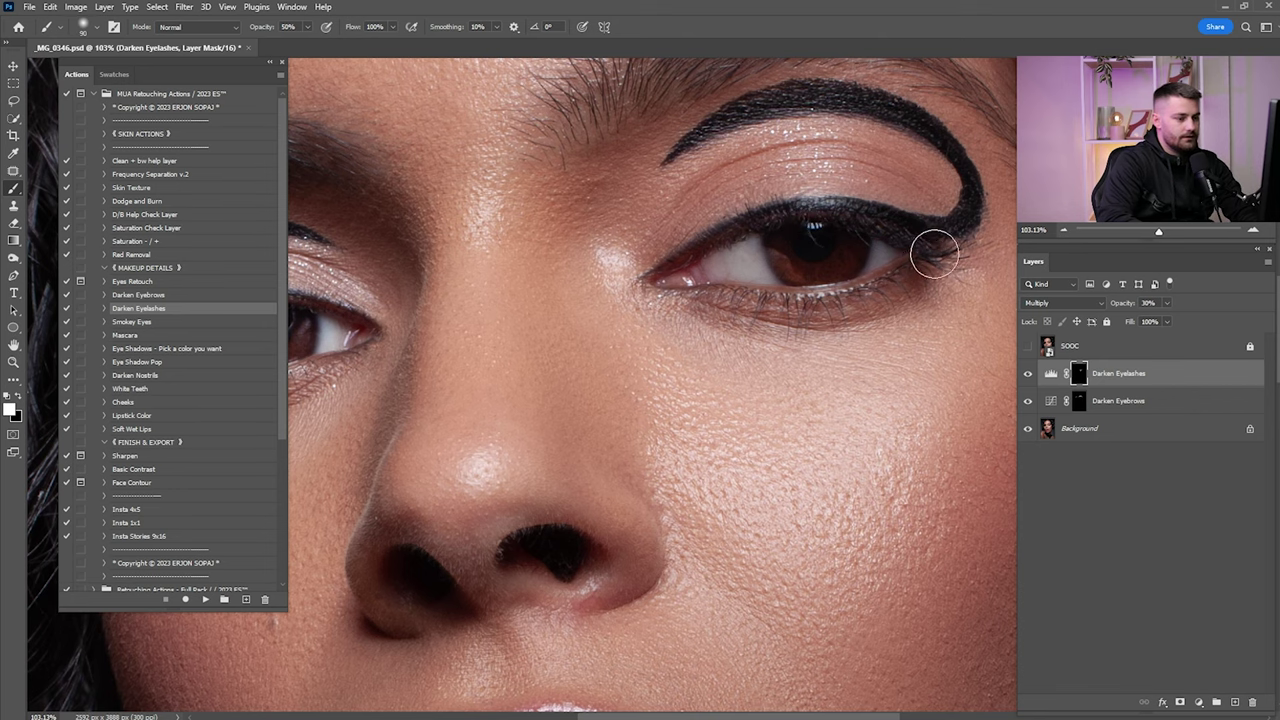
scroll(680, 260, left, 5)
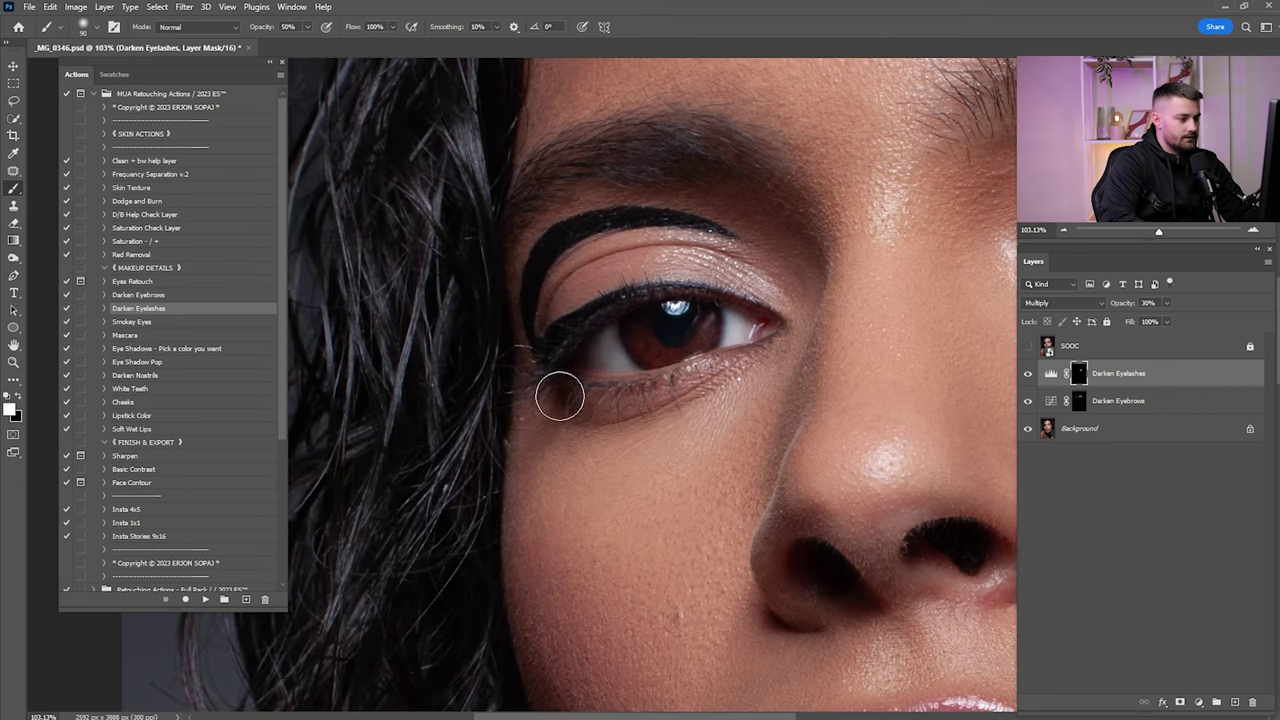
Compare the whole portrait with and without the Darken Eyelashes layer
key(ctrl+0)
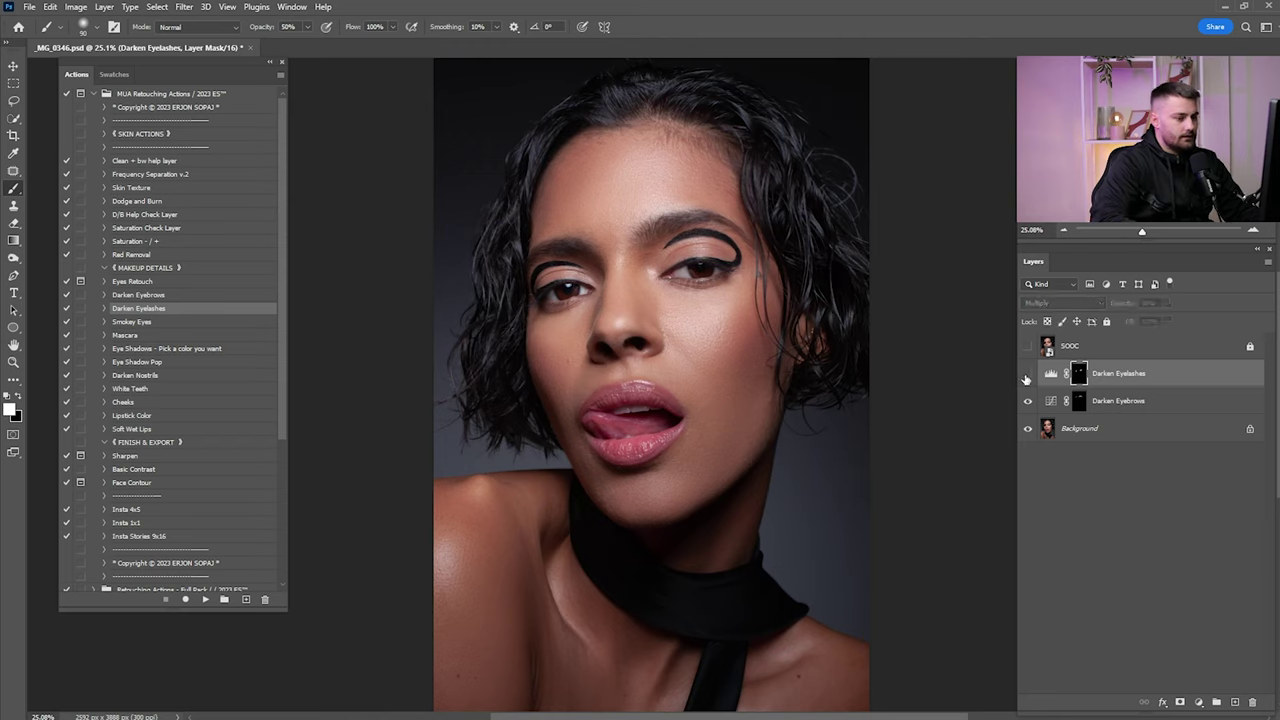
click(1028, 378)
click(1029, 380)
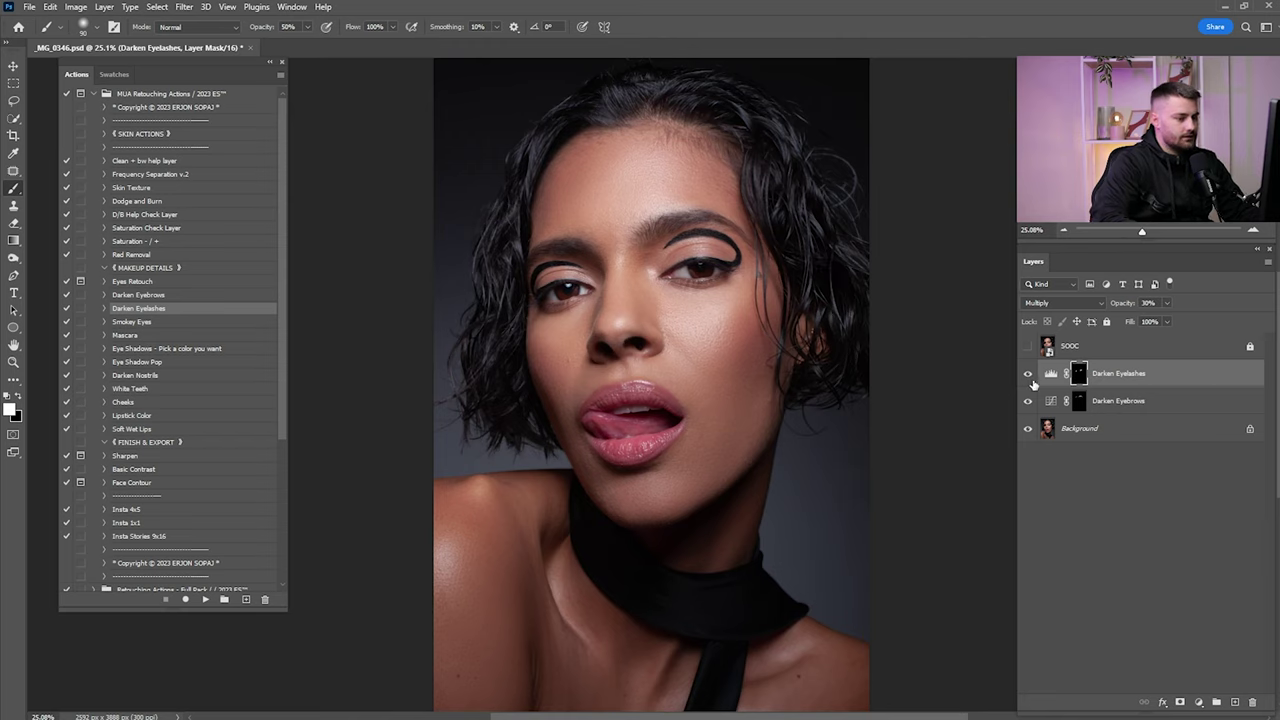
Merge the Darken Eyelashes and Darken Eyebrows layers into the Background layer
shift+click(1095, 430)
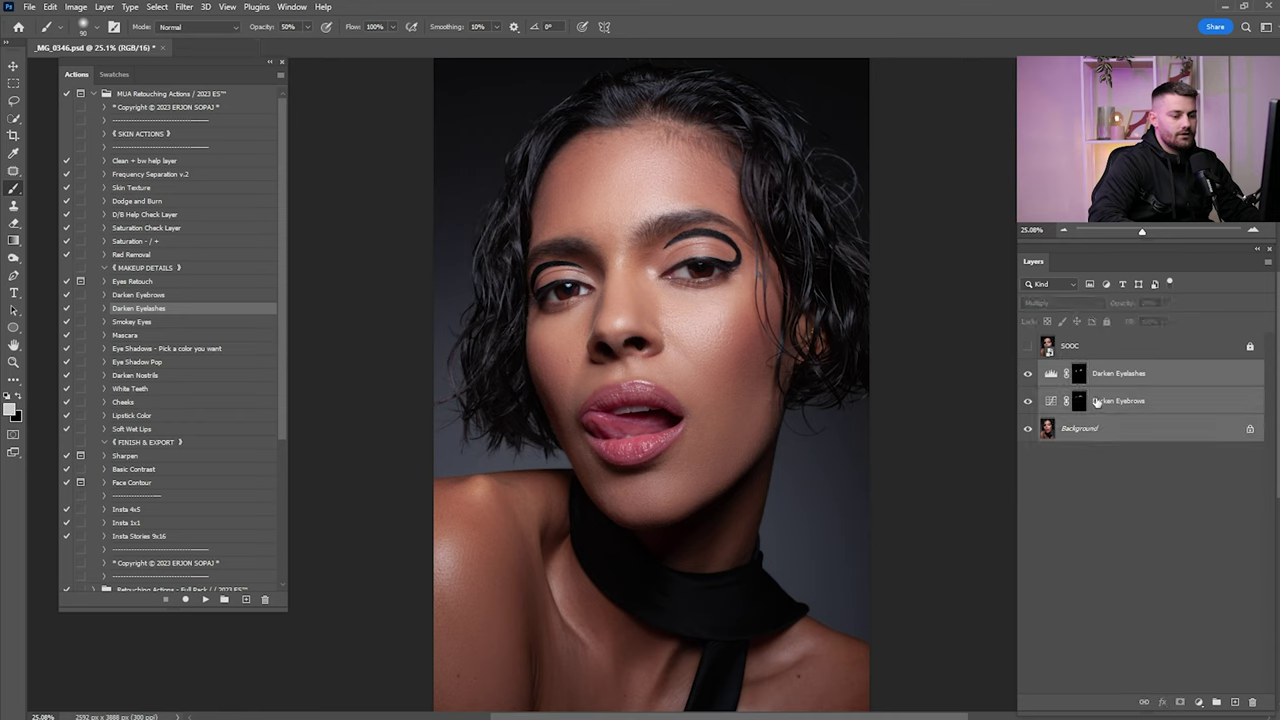
right_click(1112, 402)
click(990, 555)
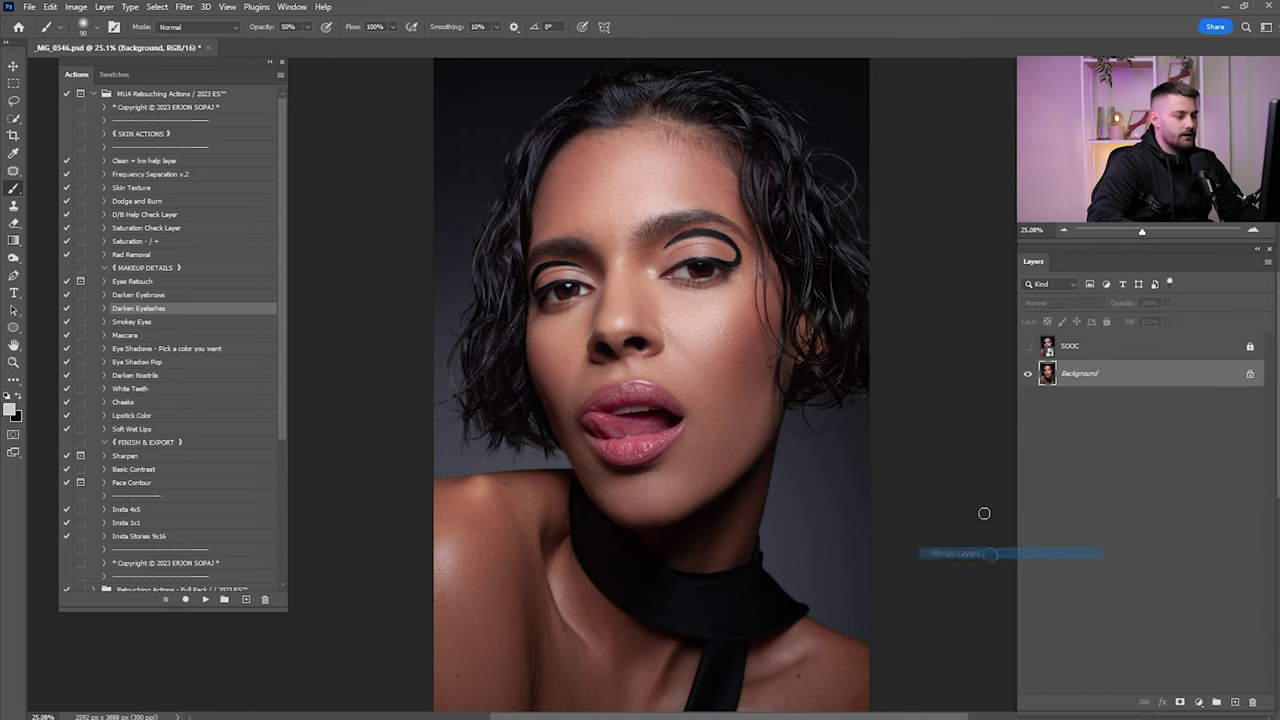
Run the Smokey Eyes action and paint both eyelids on its mask with a white 200 px Brush at 50% opacity
click(158, 321)
click(206, 599)
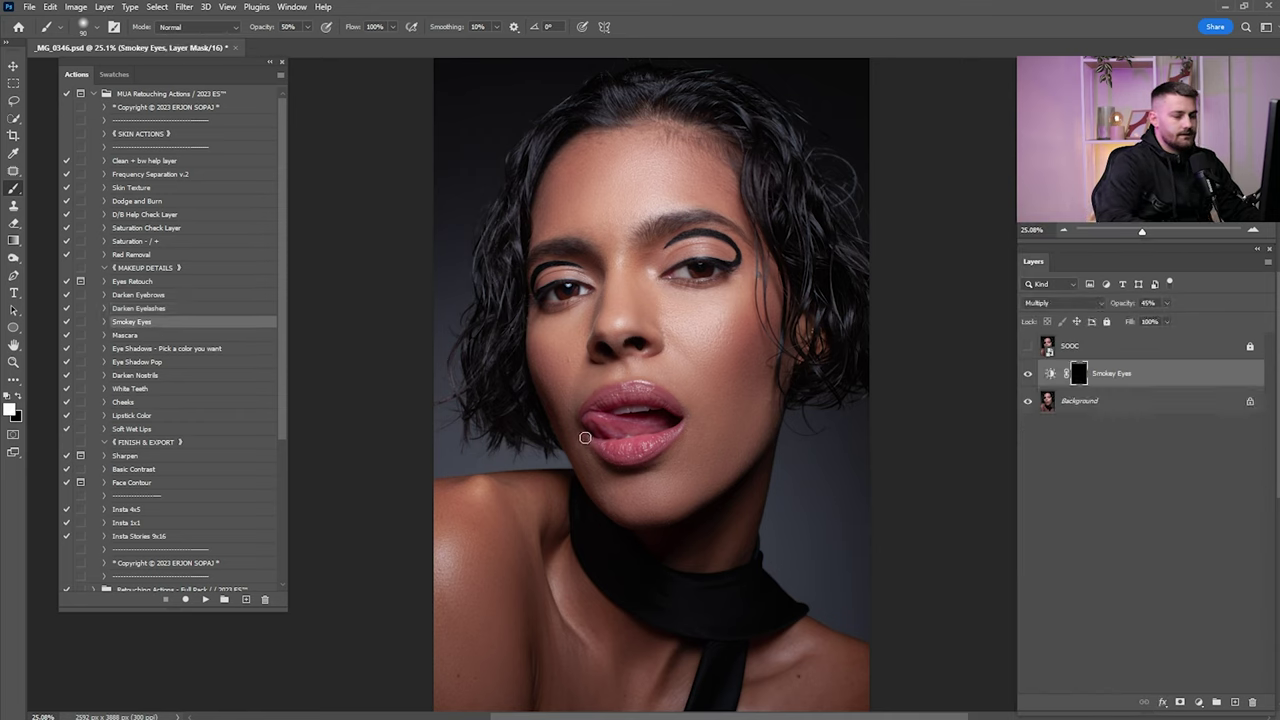
key(z)
mouse_move(728, 259)
mouse_down()
mouse_move(763, 277)
mouse_move(794, 270)
mouse_move(874, 311)
mouse_move(877, 296)
mouse_move(854, 291)
mouse_move(861, 305)
mouse_move(852, 272)
mouse_up()
key(b)
mouse_move(647, 317)
mouse_down()
mouse_move(667, 297)
mouse_move(758, 284)
mouse_up()
drag(519, 312, 887, 292)
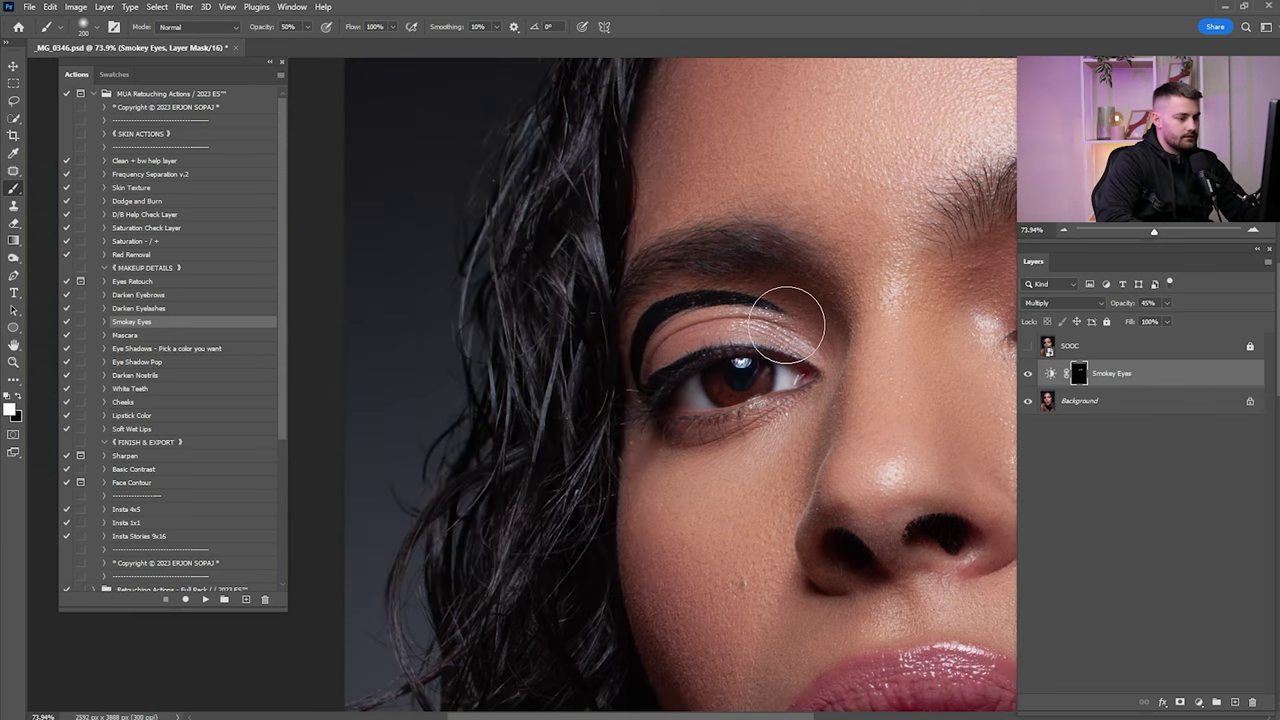
Compare the whole portrait with and without the Smokey Eyes layer
key(ctrl+0)
click(1027, 374)
click(1028, 375)
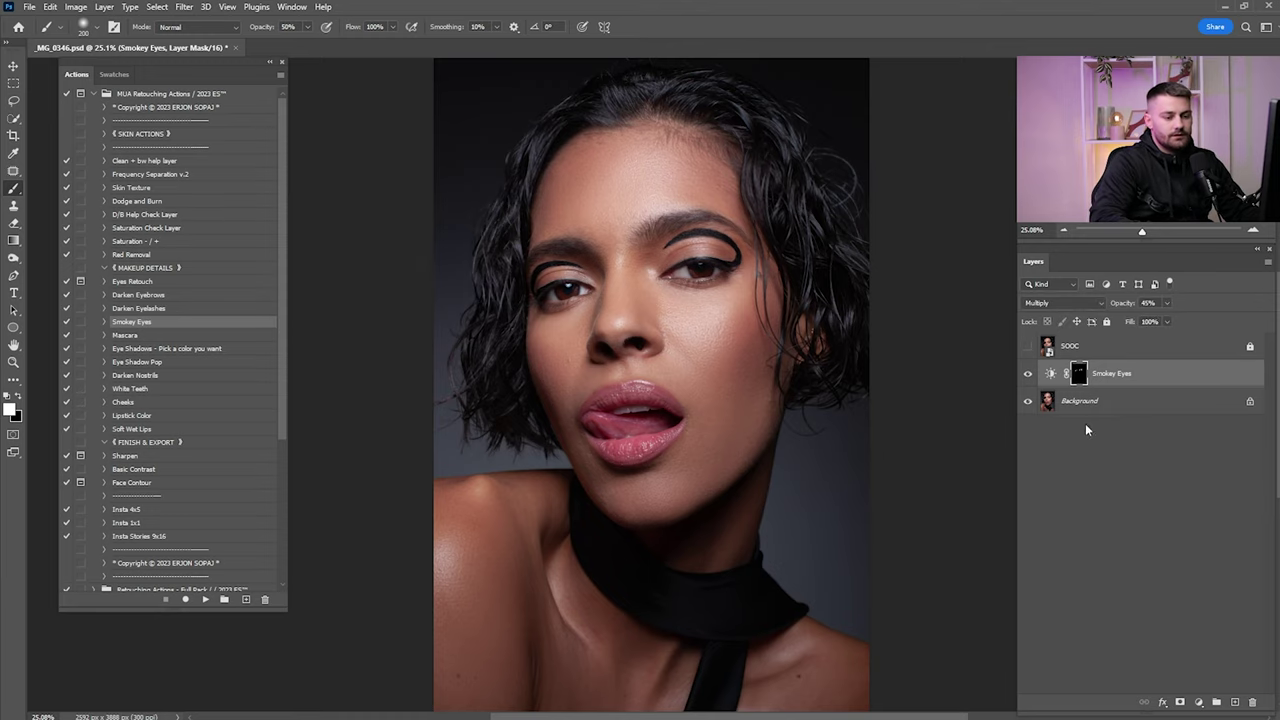
Add a magenta #ff00cc Solid Color fill clipped to the Smokey Eyes layer and set its blend mode to Soft Light
click(1197, 703)
click(1232, 466)
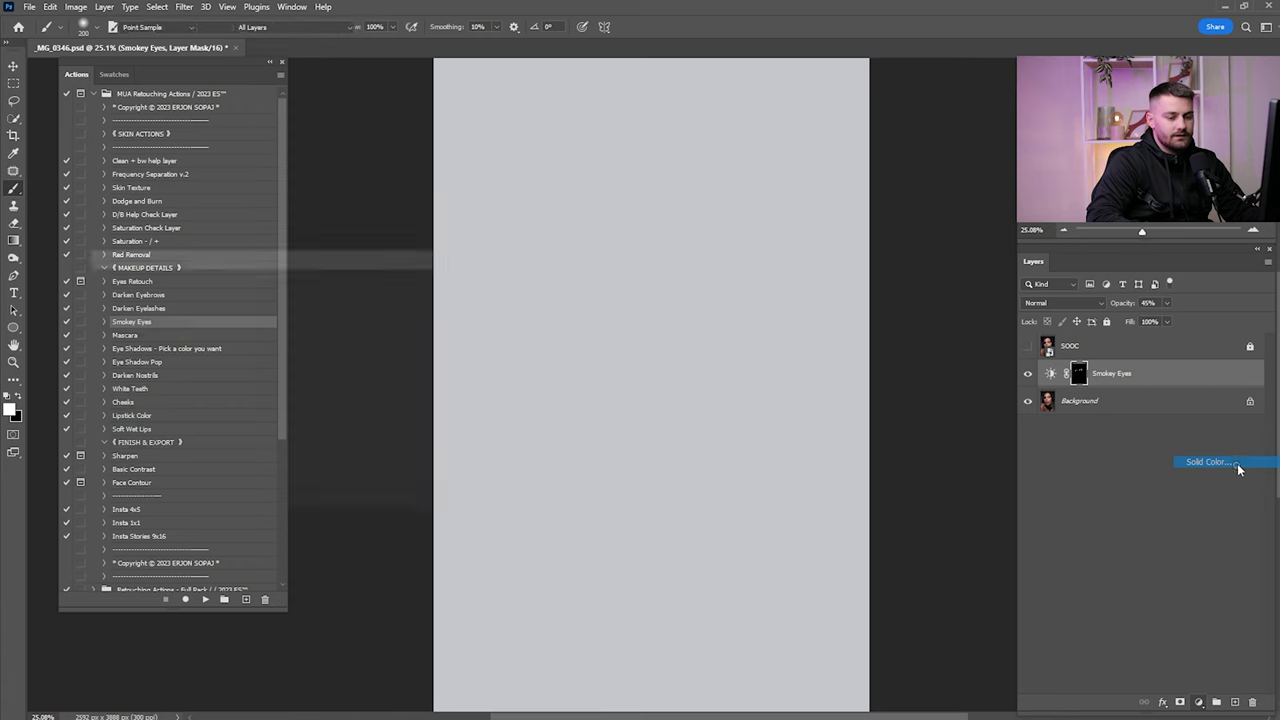
click(256, 308)
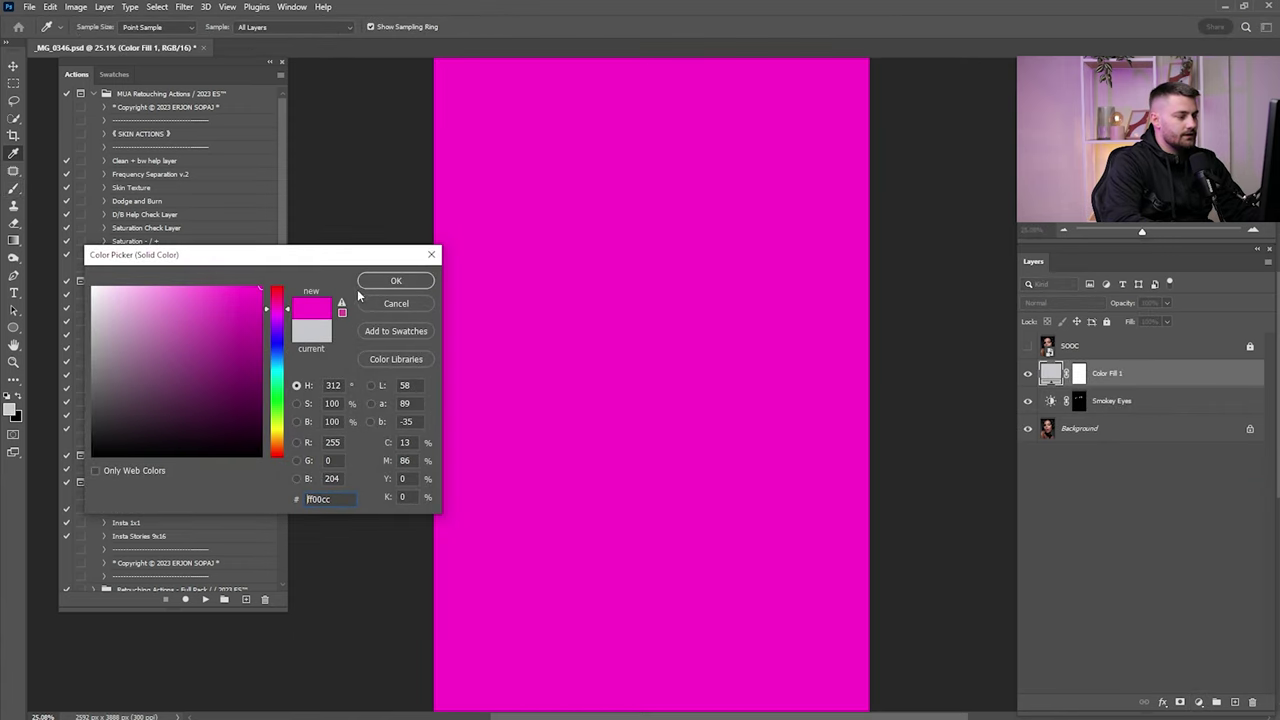
click(392, 281)
key(ctrl+alt+g)
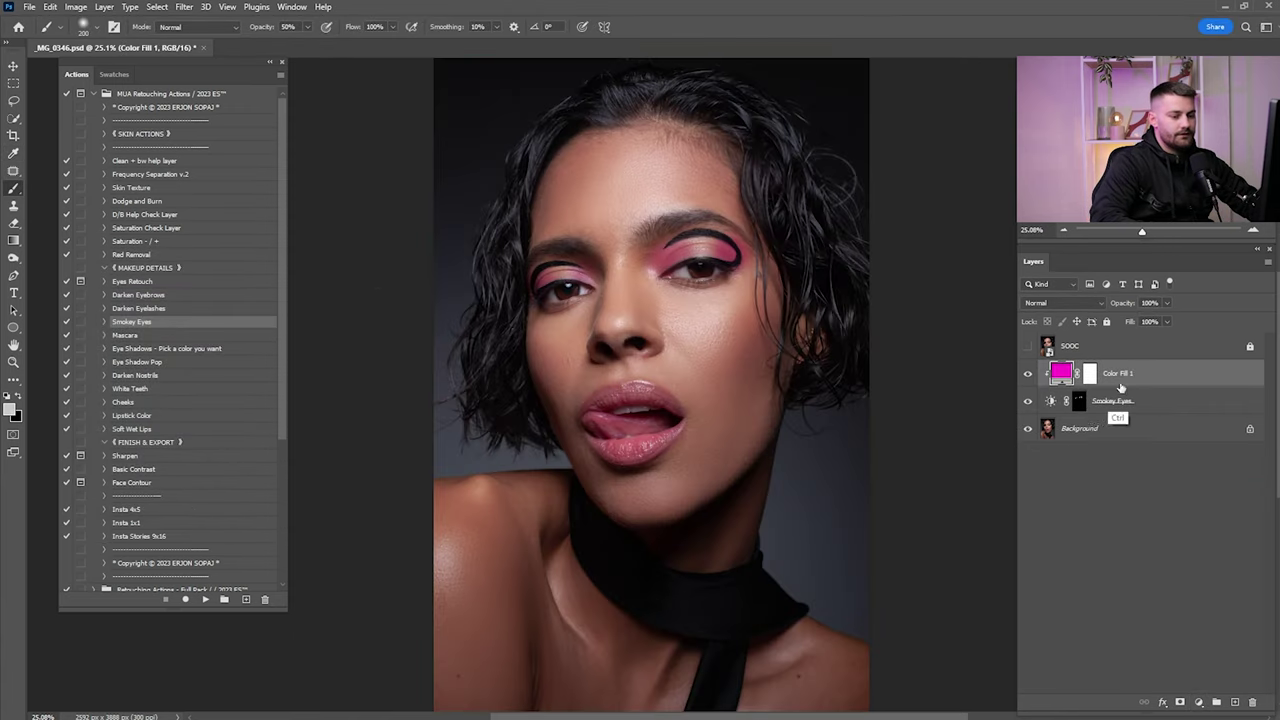
click(1074, 304)
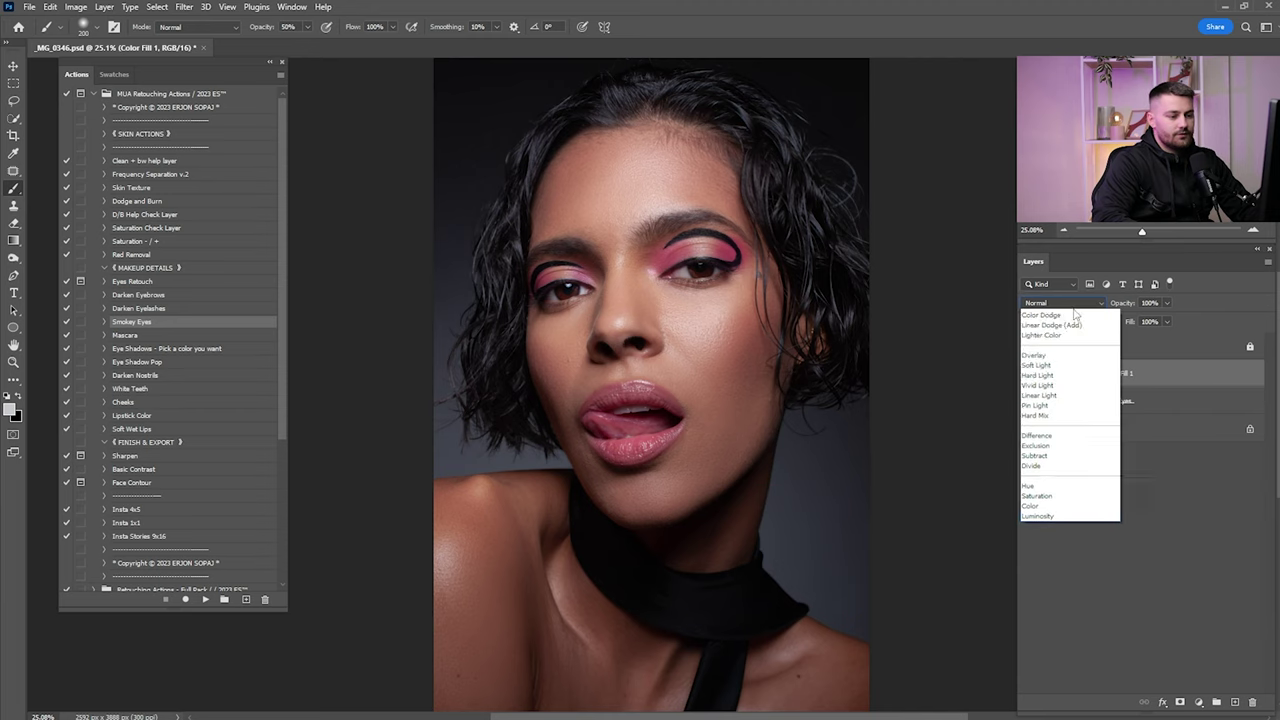
click(1045, 472)
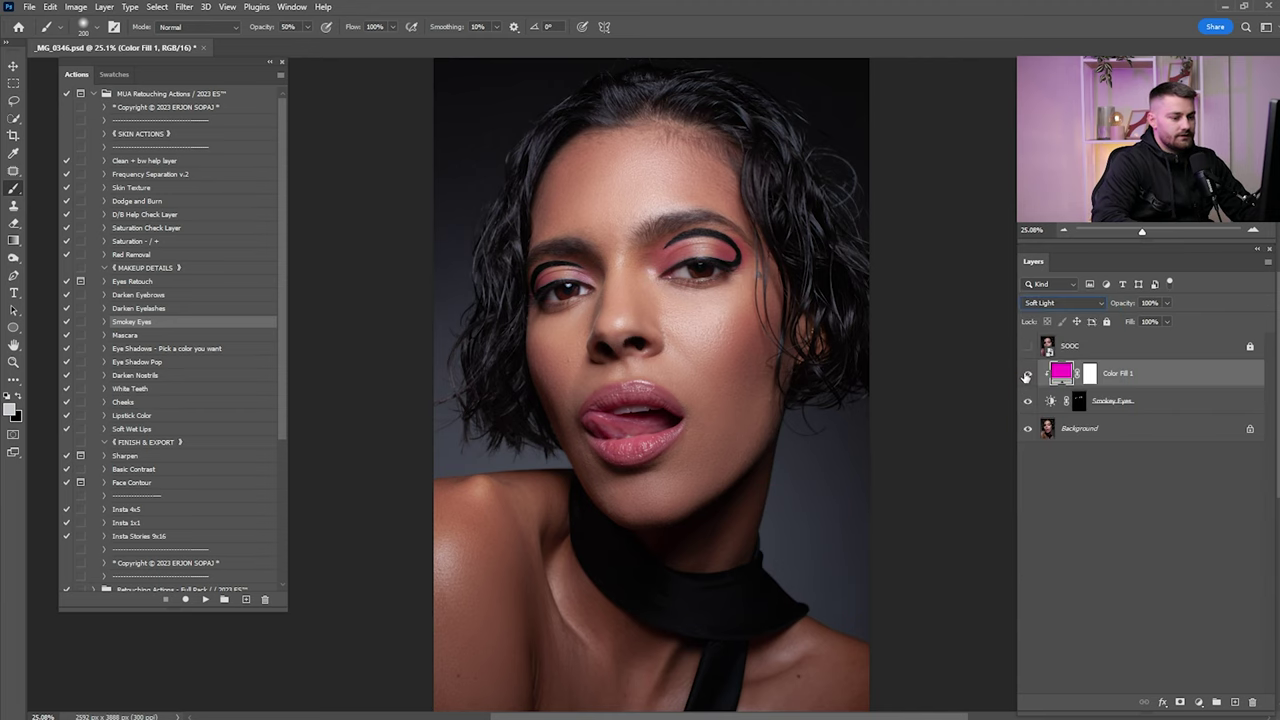
Try recolouring the clipped fill with the #9a5659 tone sampled from the upper lip and compare its effect on the eyelids
drag(603, 390, 686, 434)
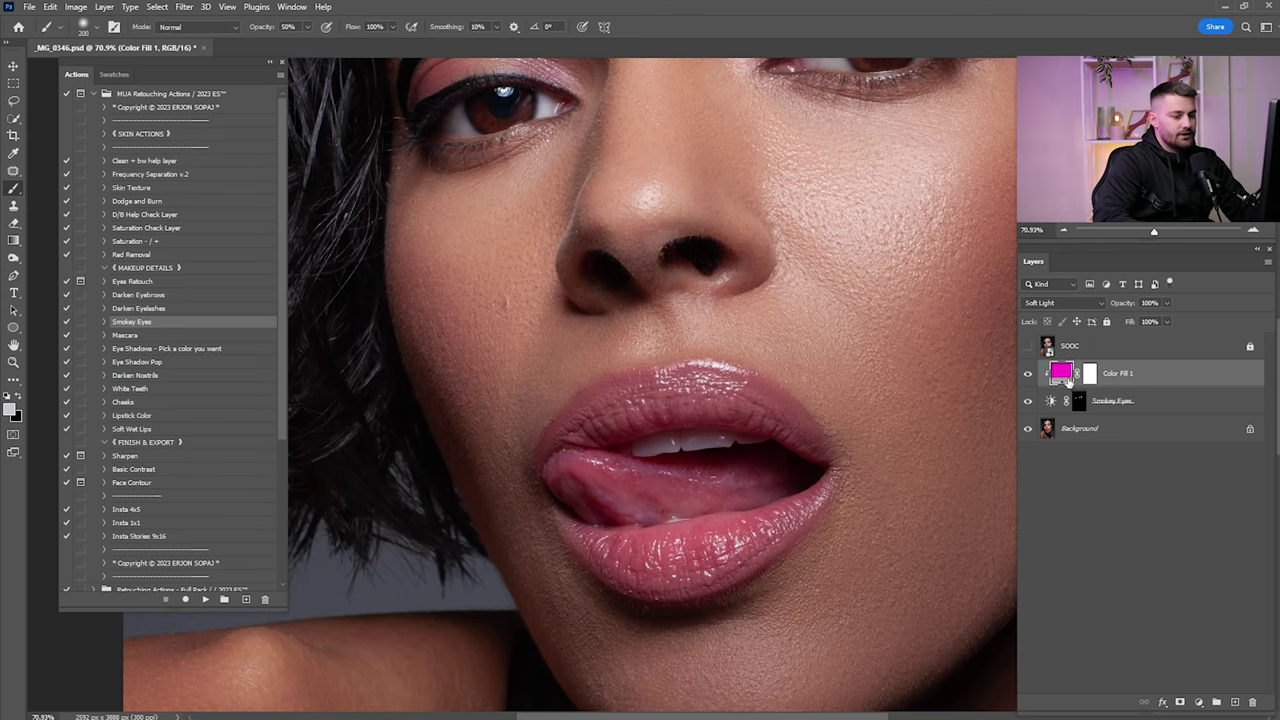
double_click(1062, 376)
click(693, 404)
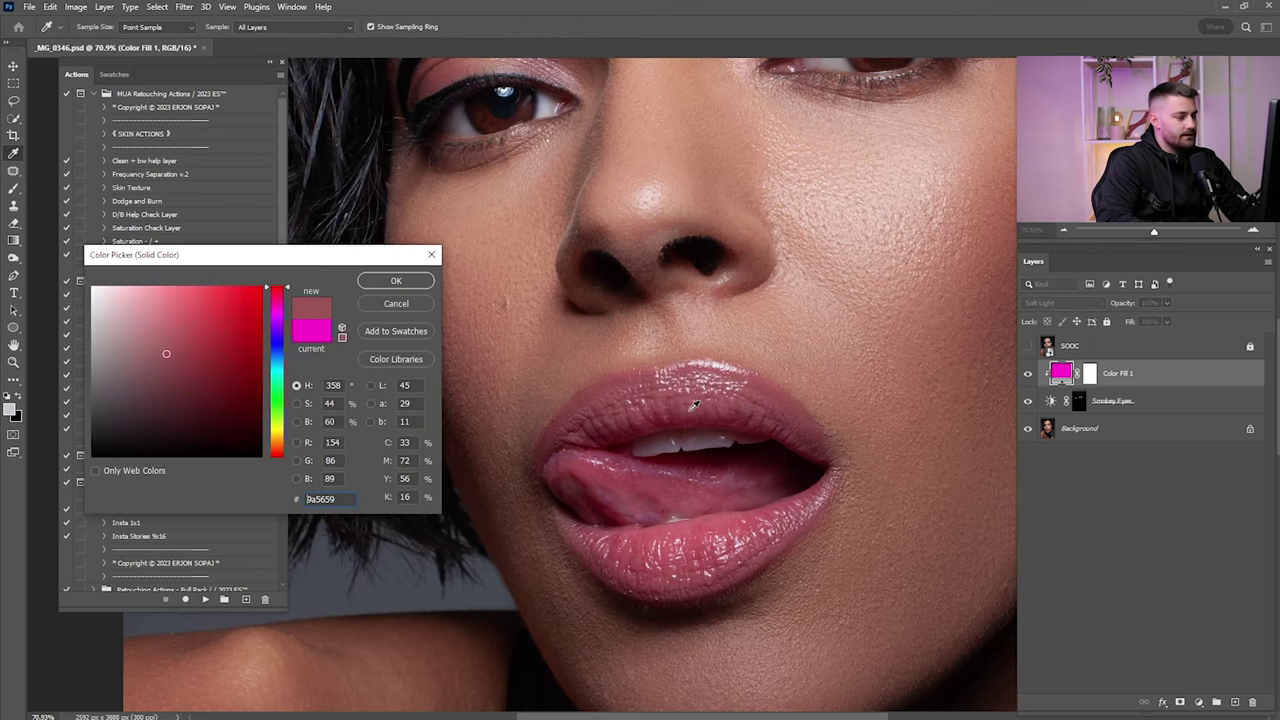
click(381, 283)
drag(743, 209, 623, 458)
click(1029, 374)
click(1029, 374)
click(1029, 374)
key(ctrl+comma)
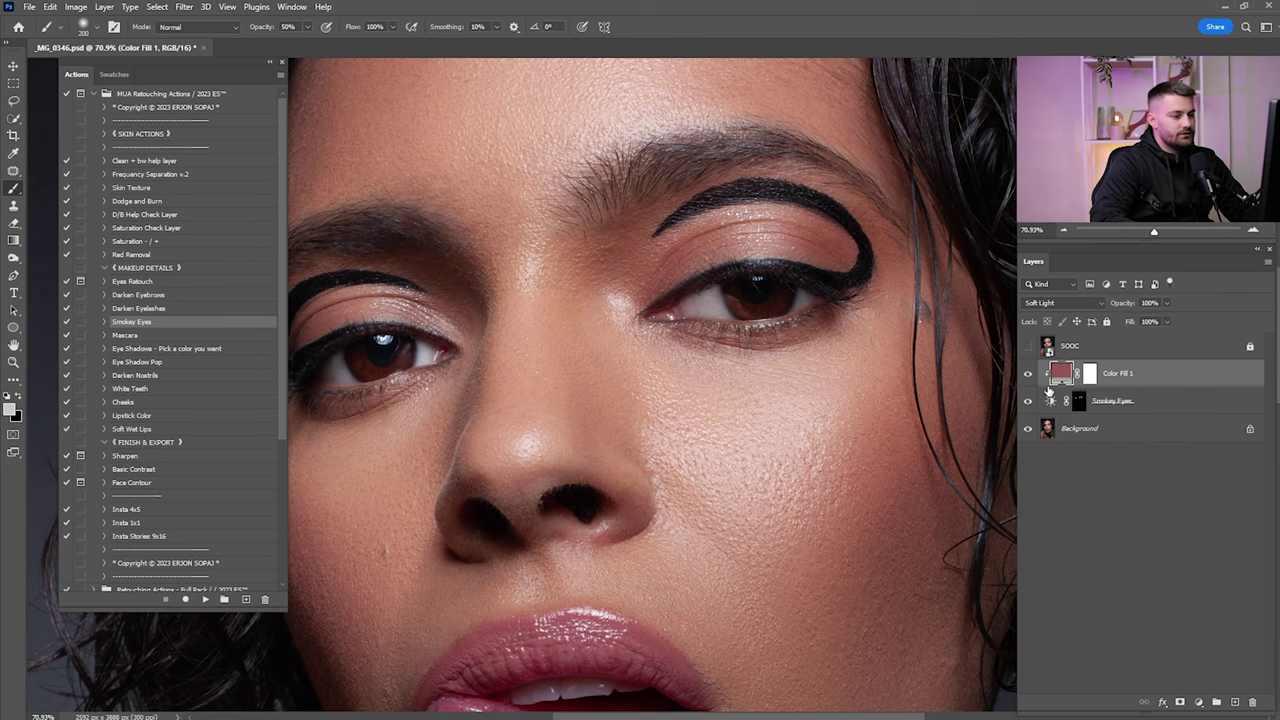
Compare the whole portrait with and without the magenta fill, and against the Background layer alone
key(ctrl+0)
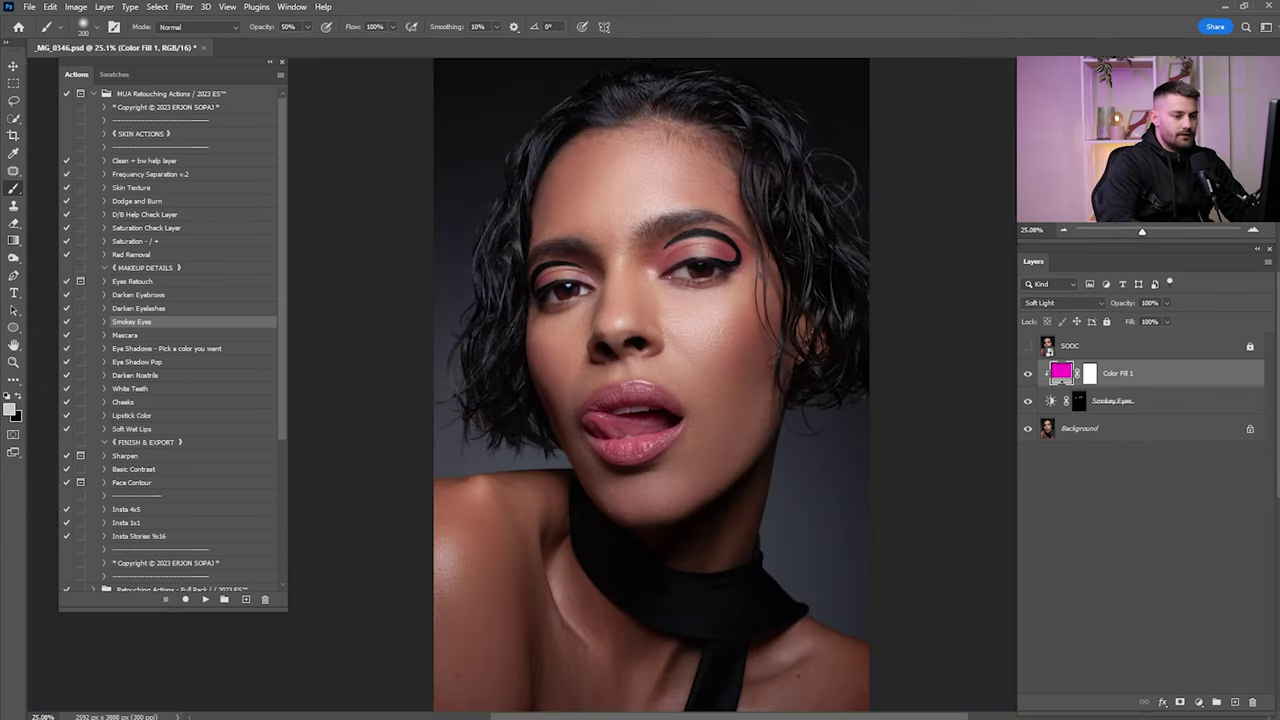
click(1028, 377)
click(1029, 376)
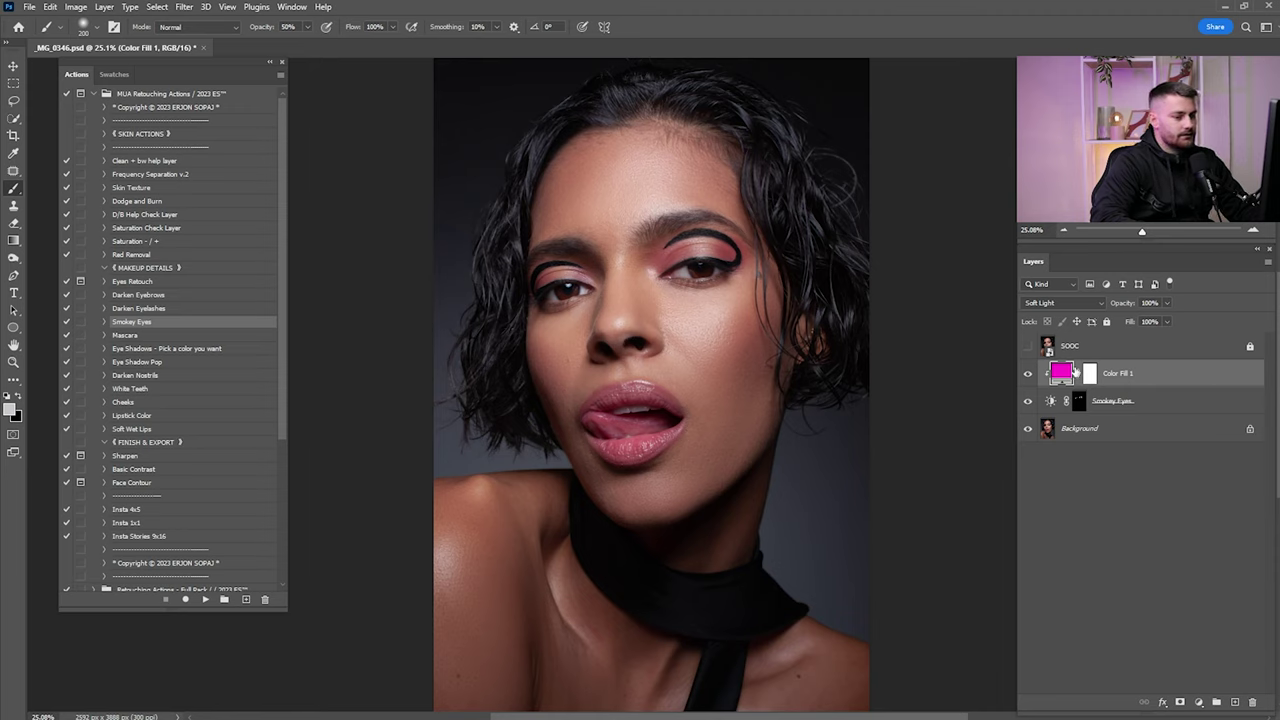
alt+click(1028, 428)
alt+click(1028, 429)
alt+click(1029, 430)
alt+click(1030, 431)
alt+click(1030, 431)
alt+click(1030, 431)
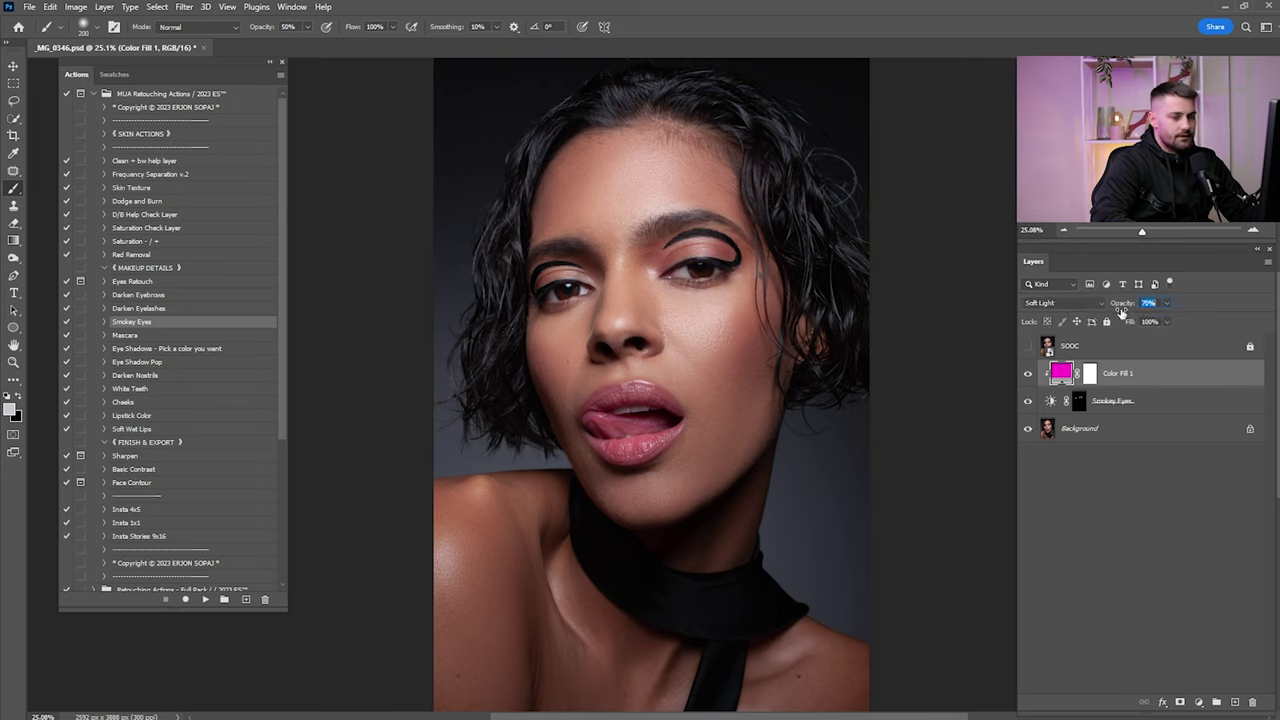
Merge the magenta Color Fill and Smokey Eyes layers into the Background layer
shift+click(1080, 430)
right_click(1128, 374)
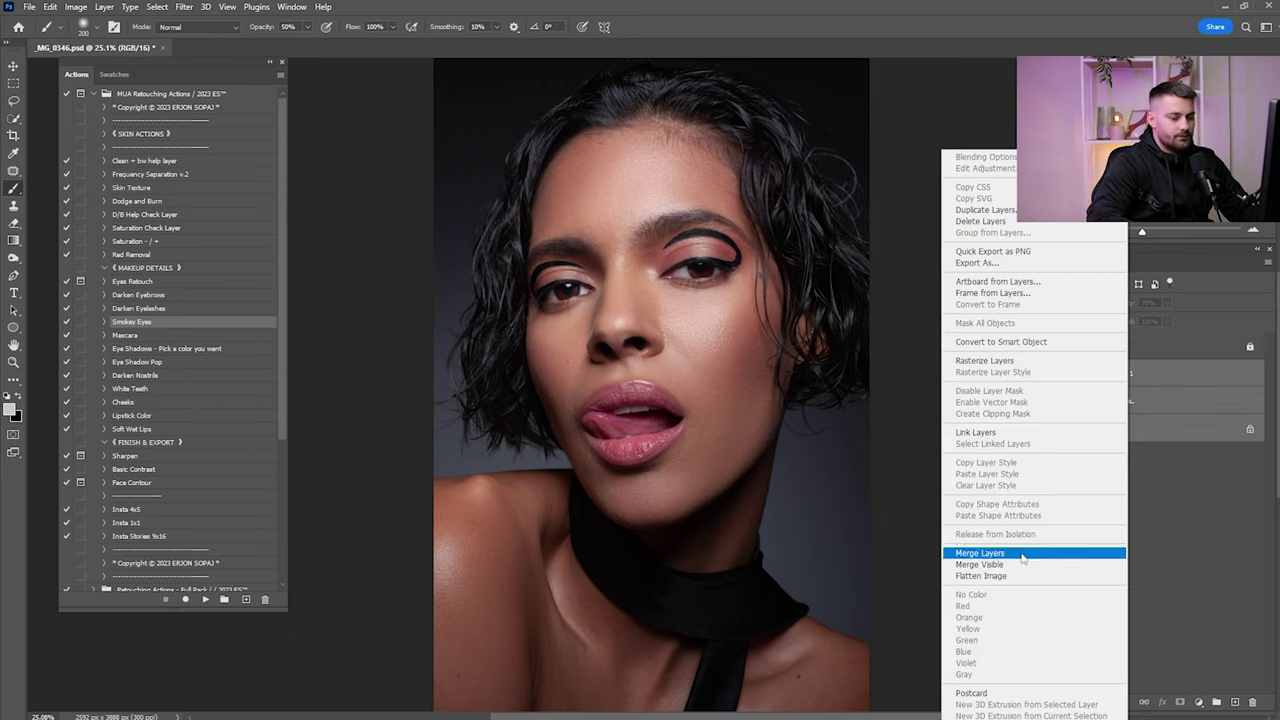
click(1050, 553)
Run the Mascara action and paint the lashes of both eyes on its mask with a white 80 px Brush at 100% opacity
click(142, 336)
click(204, 601)
key(z)
drag(689, 268, 751, 315)
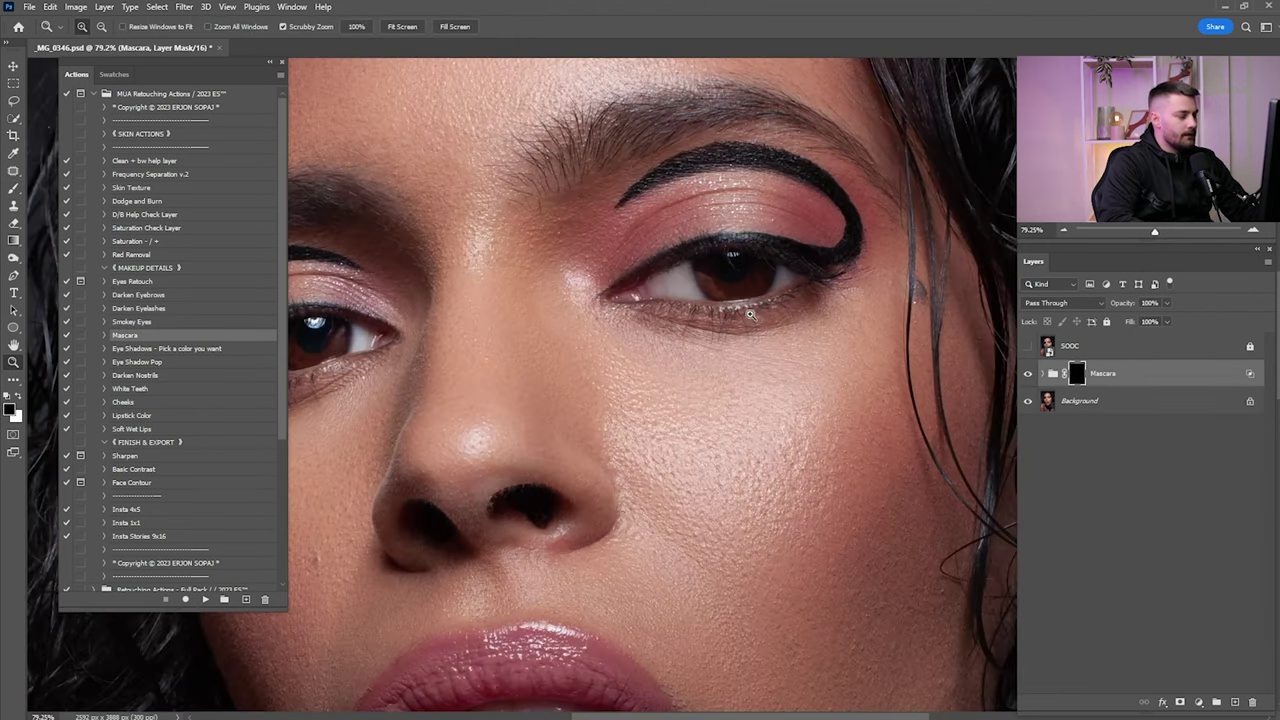
key(x)
key(b)
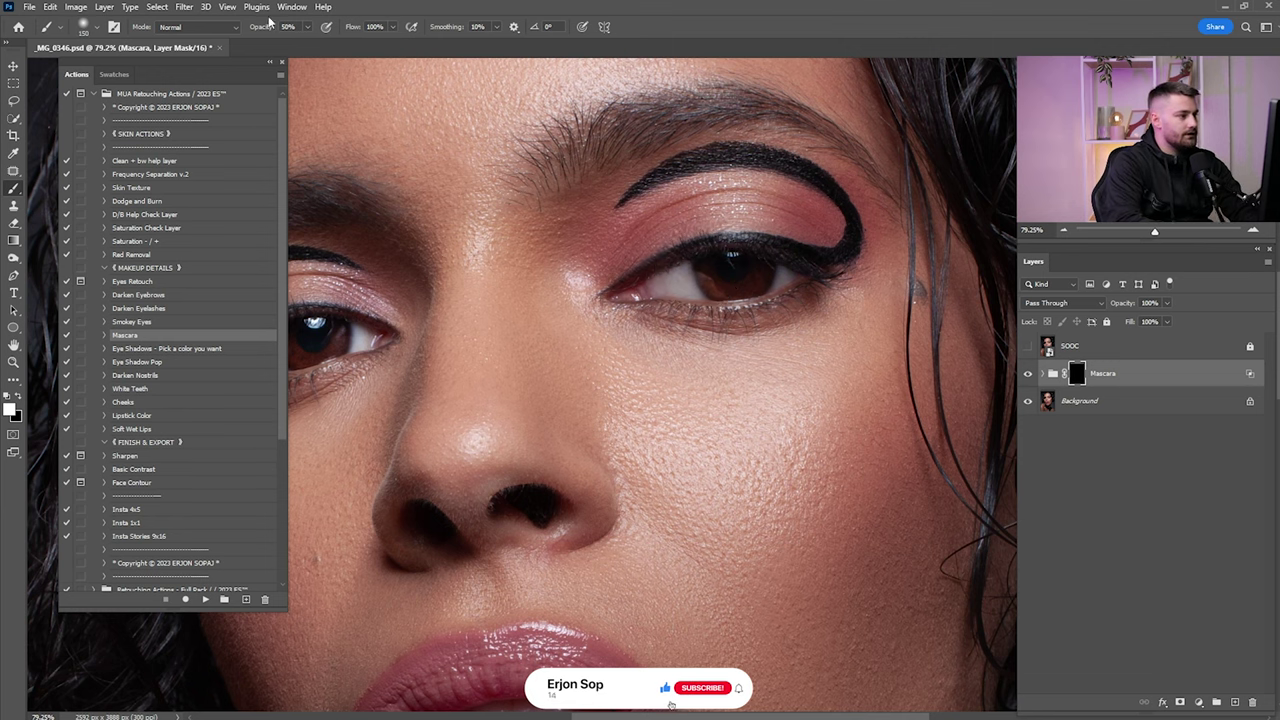
mouse_move(609, 283)
mouse_down()
mouse_move(737, 240)
mouse_move(831, 251)
mouse_move(857, 223)
mouse_move(820, 180)
mouse_move(691, 149)
mouse_move(655, 170)
mouse_up()
drag(349, 334, 711, 307)
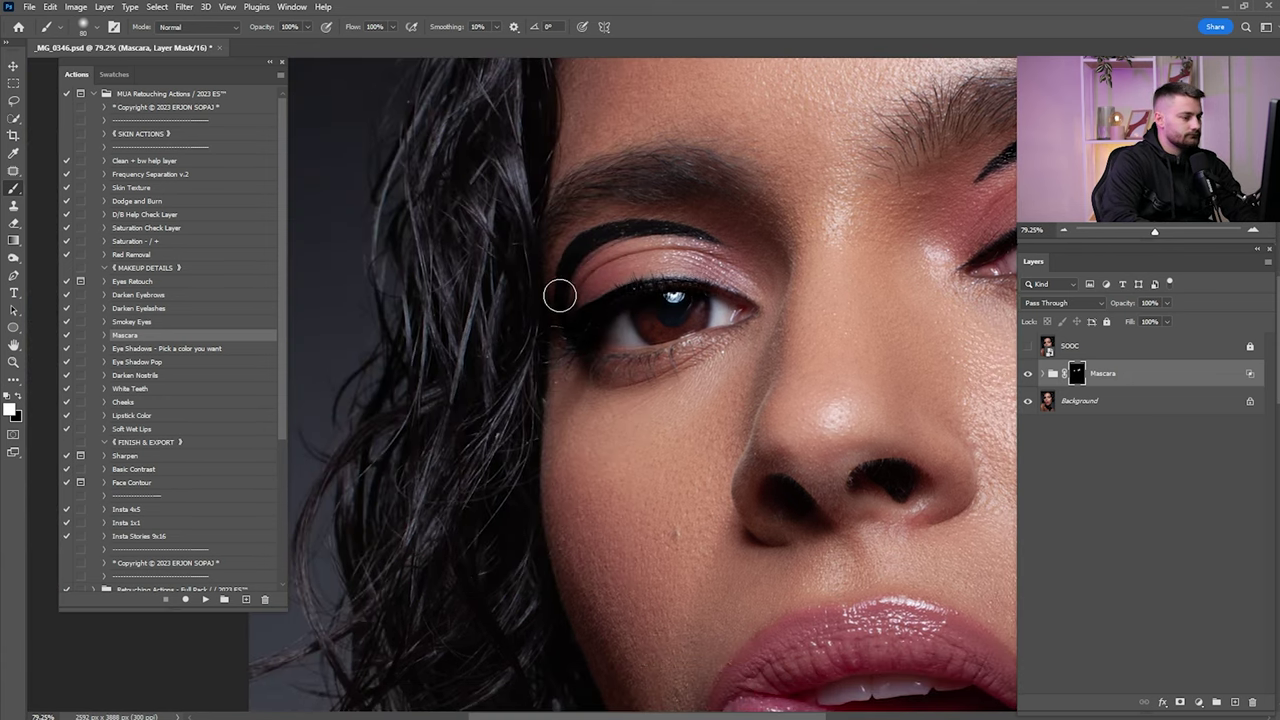
Compare the whole portrait with and without the Mascara group, and against the original SOOC layer
key(ctrl+0)
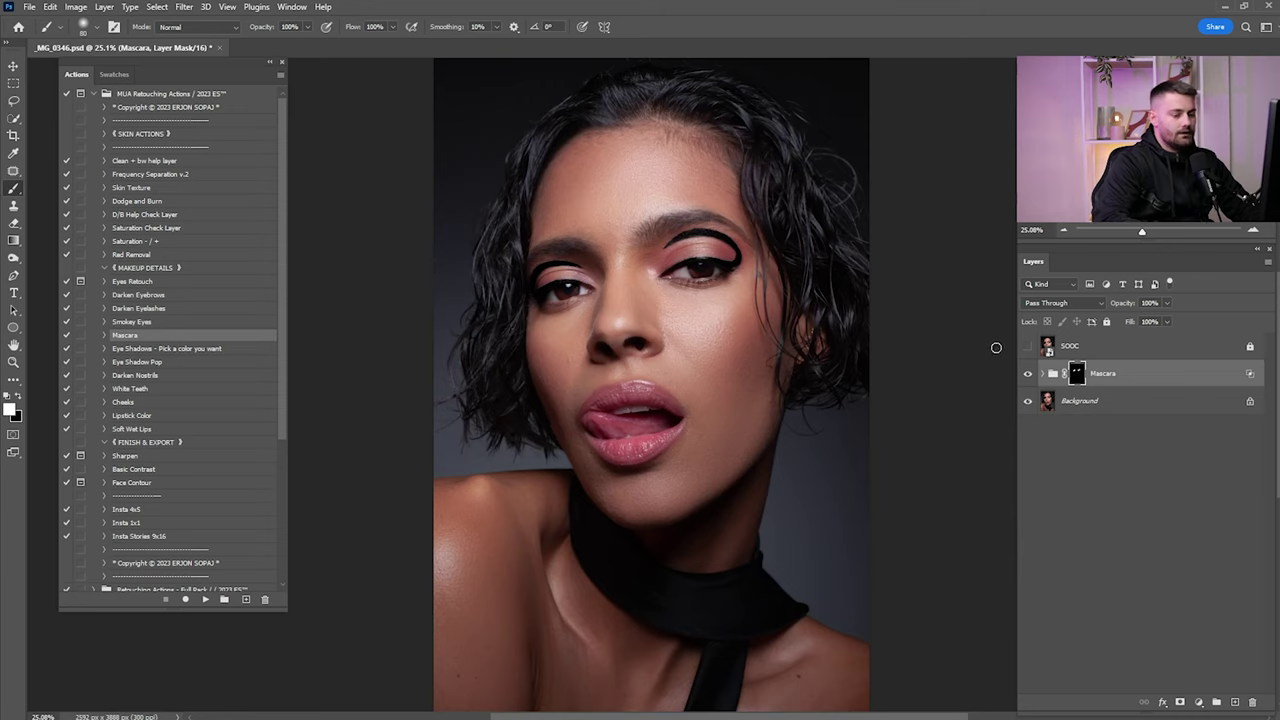
click(1026, 374)
click(1026, 376)
click(1026, 379)
click(1026, 379)
click(1026, 379)
click(1026, 379)
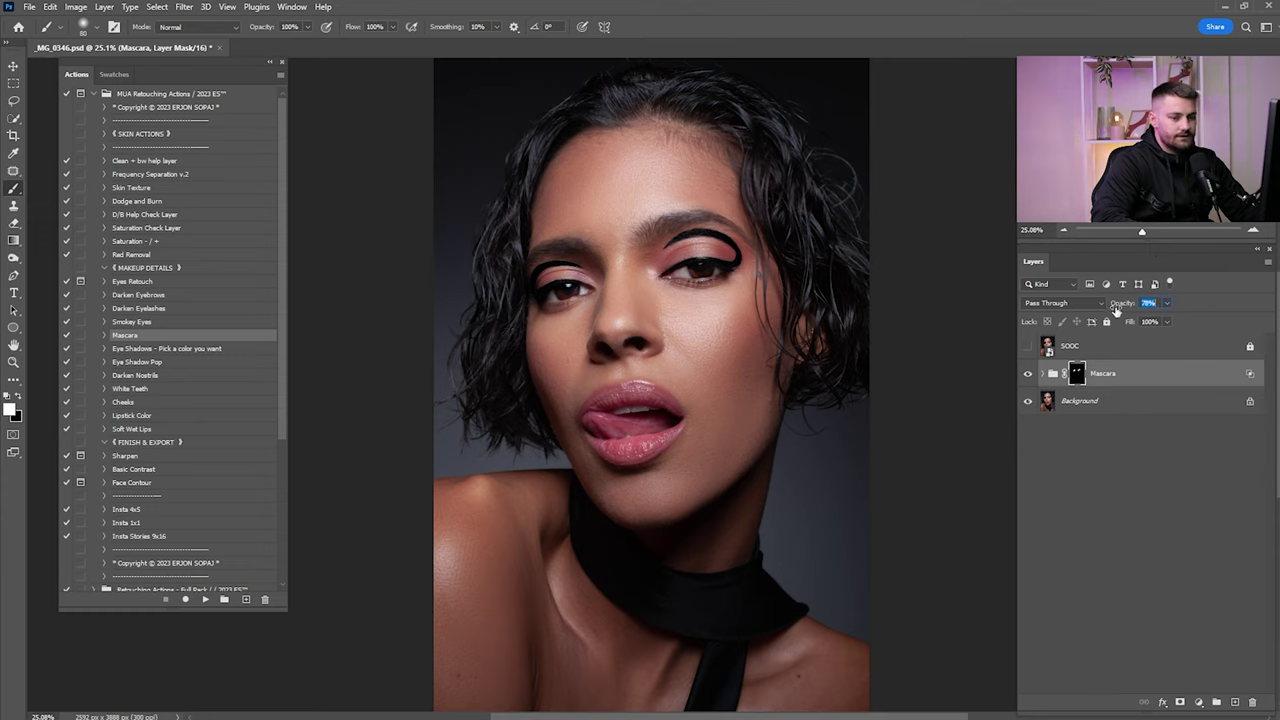
click(1028, 346)
click(1028, 346)
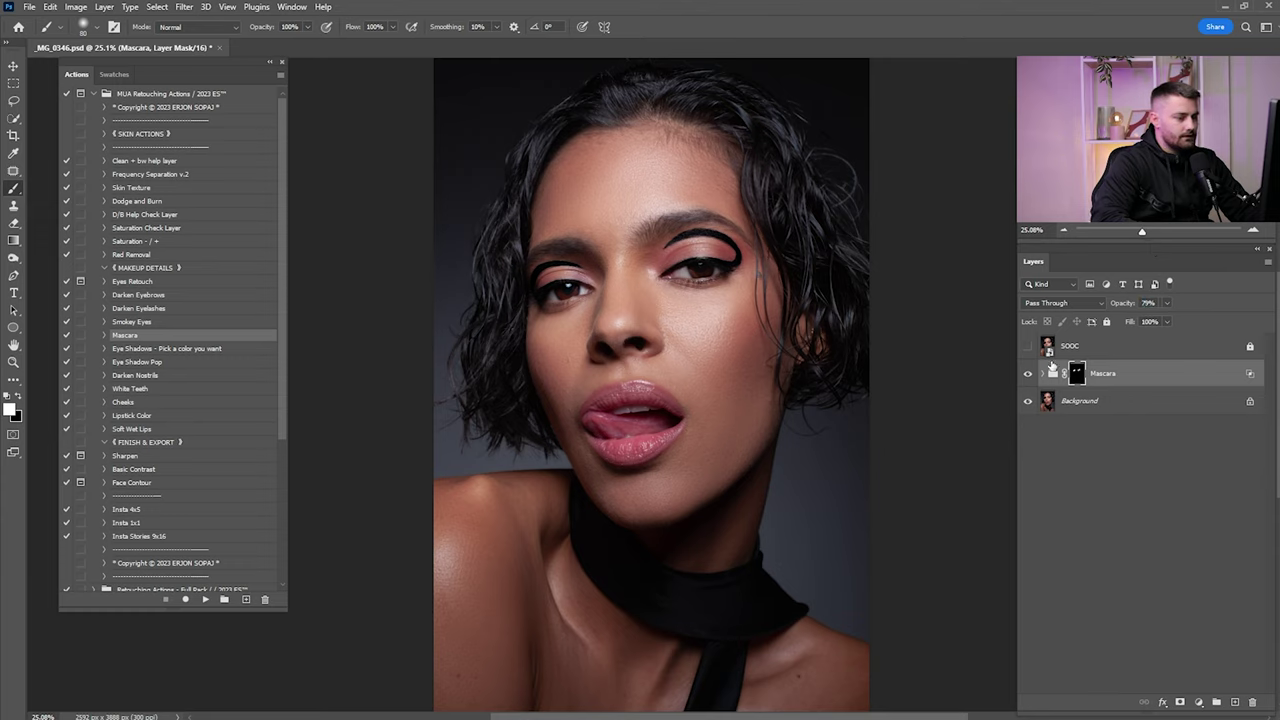
Merge the Mascara group into the Background layer
ctrl+click(1093, 398)
right_click(1093, 398)
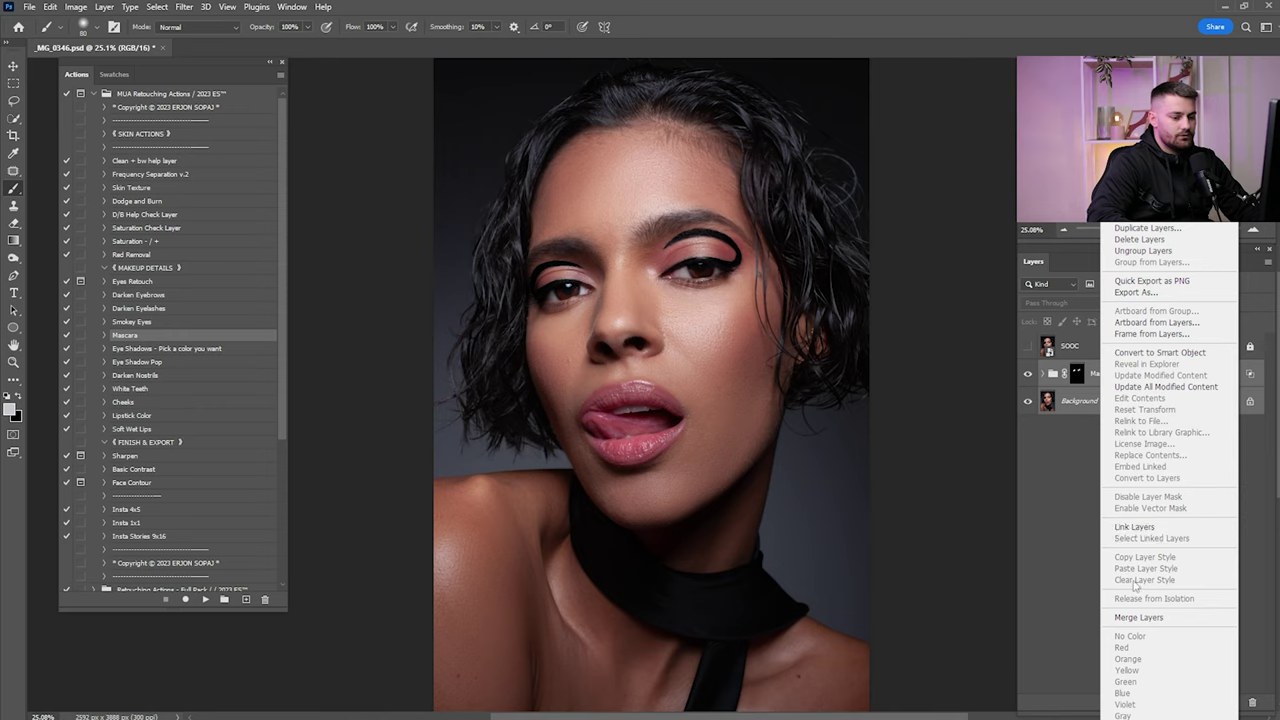
click(1137, 619)
Run the Eye Shadows - Pick a color you want action twice to create two eyeshadow layers
click(150, 349)
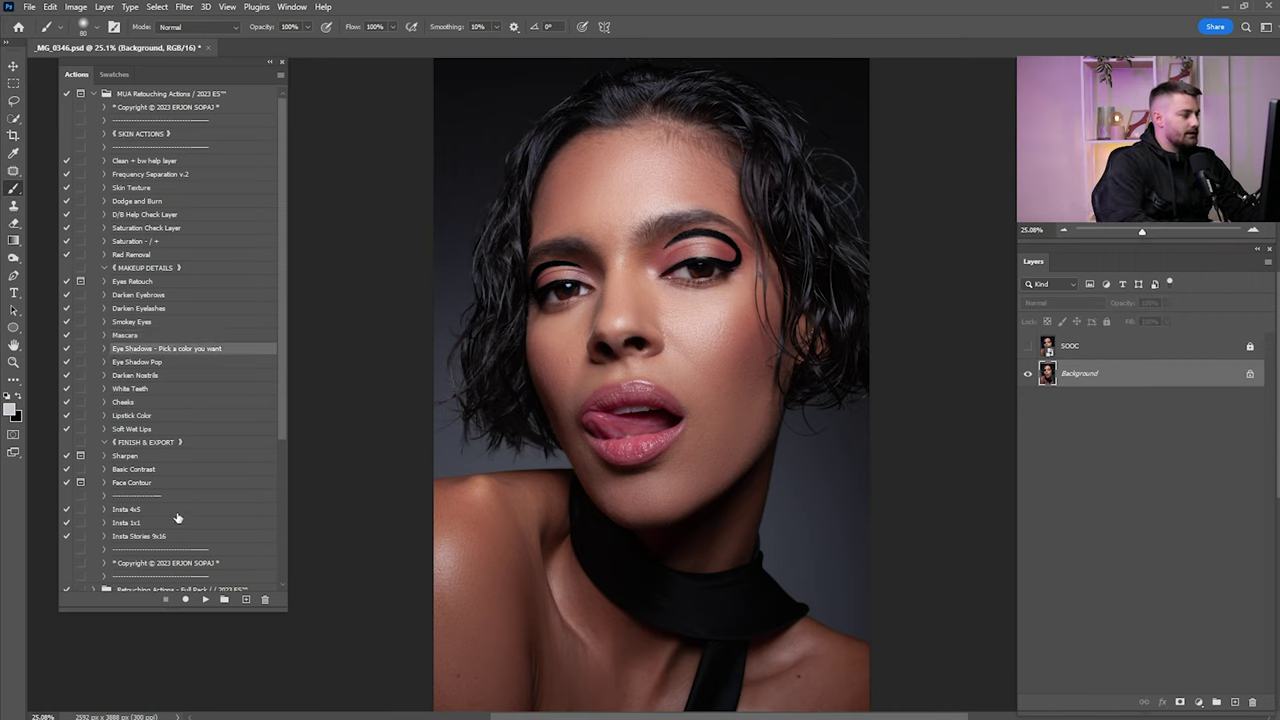
click(206, 600)
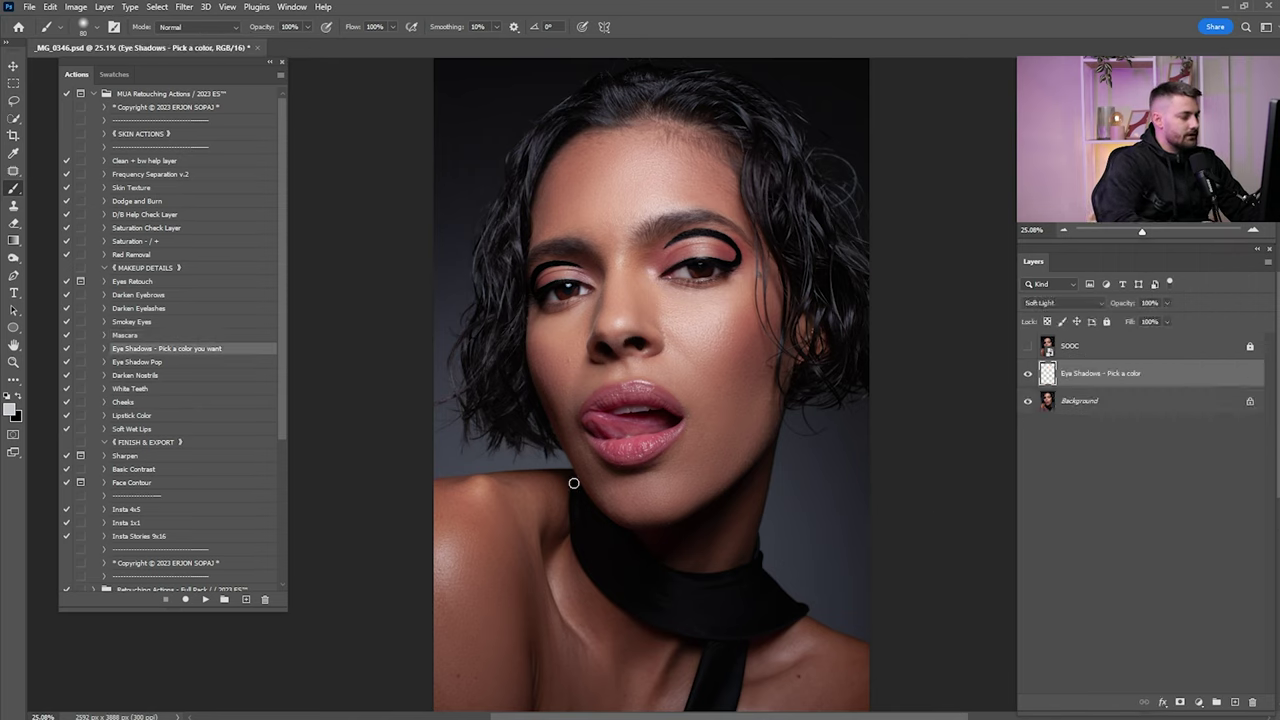
click(205, 600)
Sample the reddish eyeshadow tone and paint it over both eyelids on the upper Eye Shadows layer with the Brush at 30% opacity
drag(688, 264, 797, 336)
key(i)
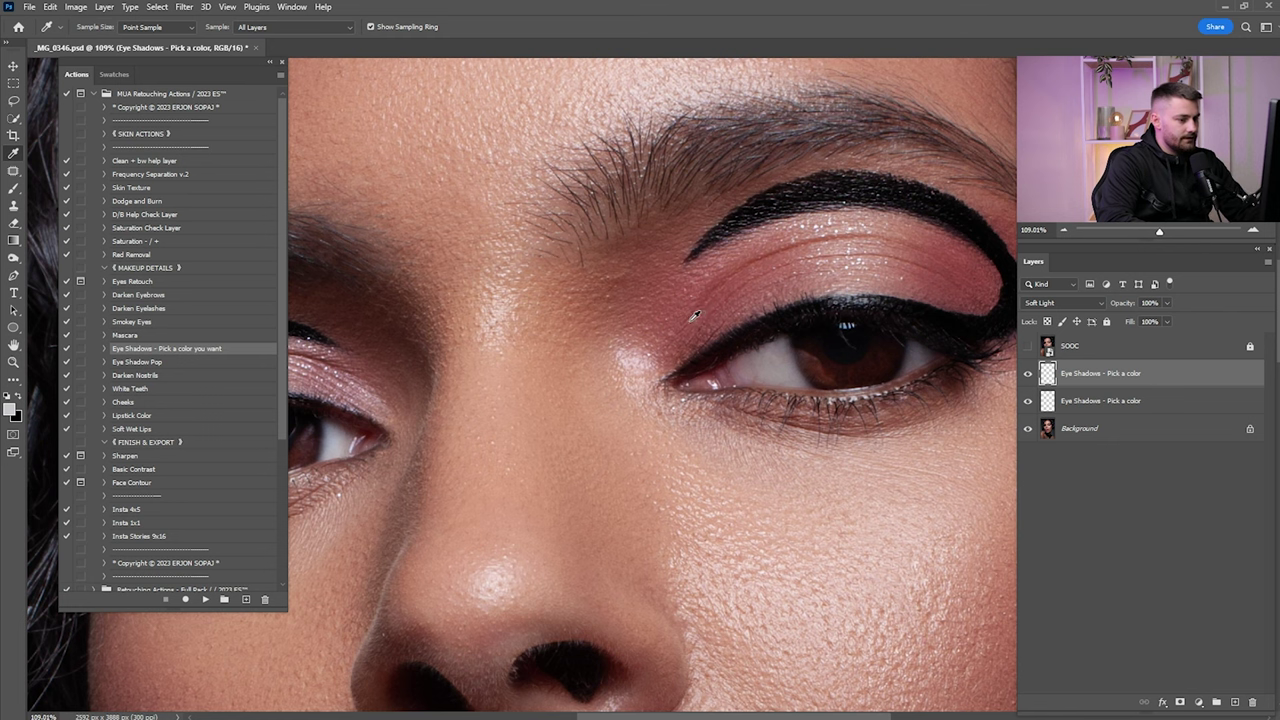
key(b)
key(bracketright)
key(bracketright)
key(bracketright)
key(bracketright)
mouse_move(708, 317)
mouse_down()
mouse_move(686, 332)
mouse_move(757, 287)
mouse_up()
mouse_move(951, 292)
mouse_down()
mouse_move(972, 300)
mouse_move(960, 251)
mouse_move(909, 268)
mouse_up()
drag(552, 358, 932, 303)
key(bracketleft)
mouse_move(586, 319)
mouse_down()
mouse_move(560, 329)
mouse_move(762, 314)
mouse_move(708, 305)
mouse_up()
drag(980, 275, 708, 299)
key(bracketright)
mouse_move(711, 295)
mouse_down()
mouse_move(723, 256)
mouse_move(700, 276)
mouse_up()
drag(885, 248, 731, 290)
drag(852, 287, 843, 268)
Add a mask to the upper Eye Shadows layer and erase excess colour beside the outer eye corner with a black 100 px Brush at 100% opacity
click(1181, 703)
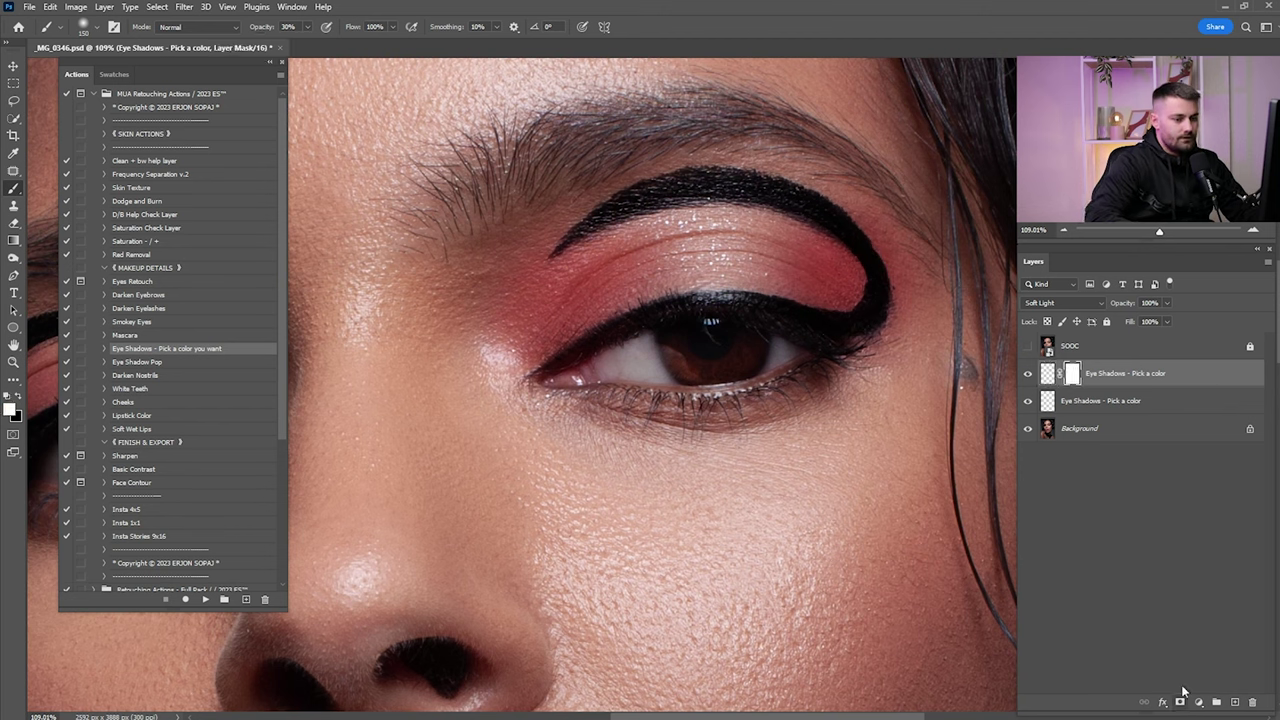
key(0)
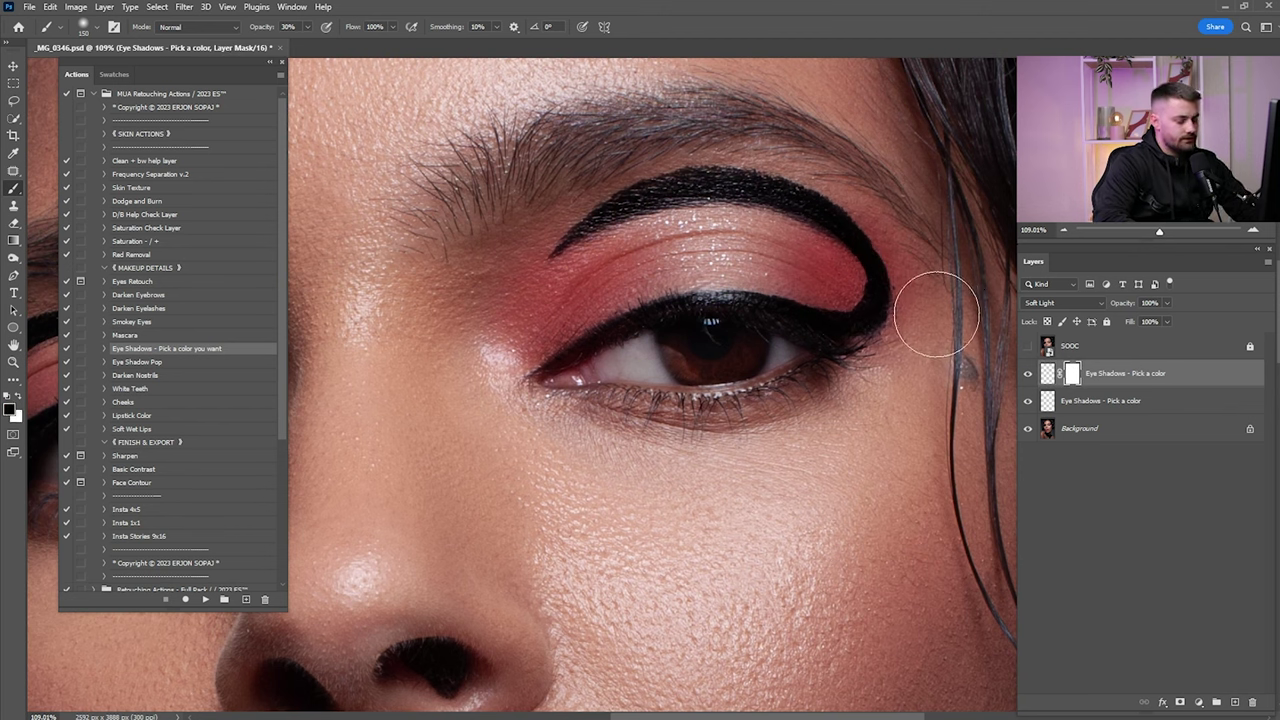
key(bracketleft)
key(bracketleft)
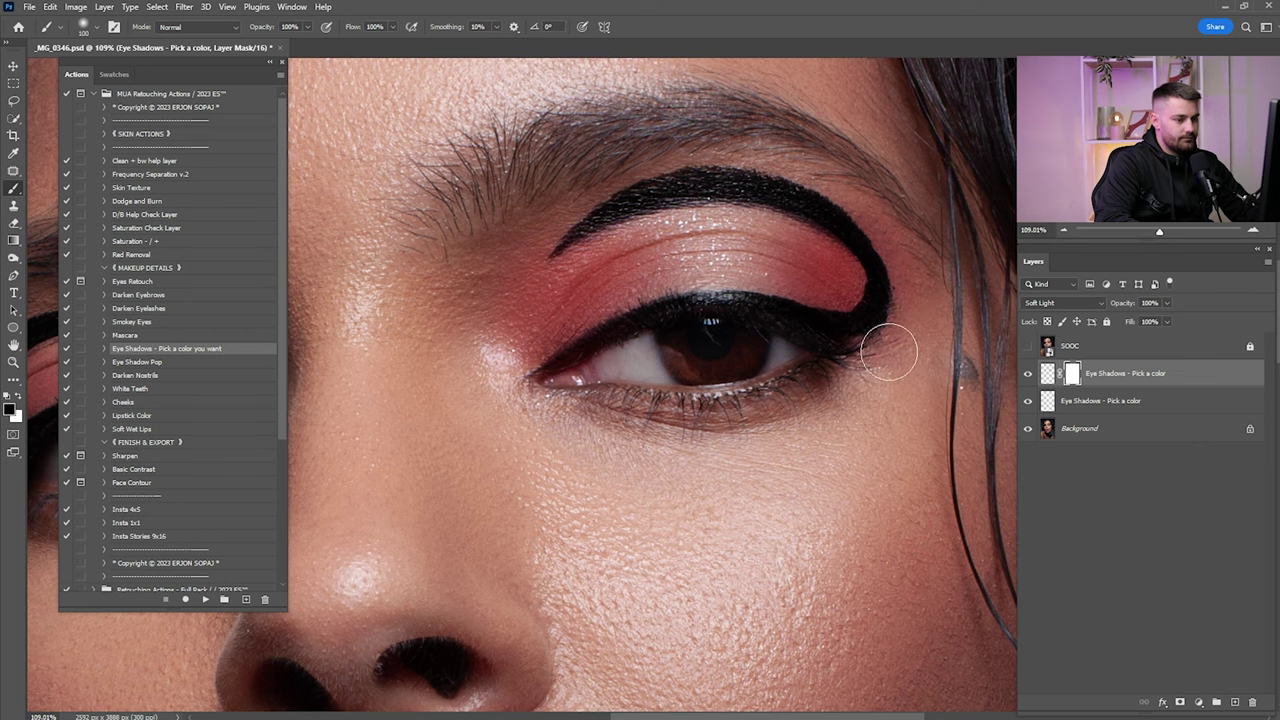
Compare the whole portrait with and without the upper Eye Shadows layer
key(ctrl+0)
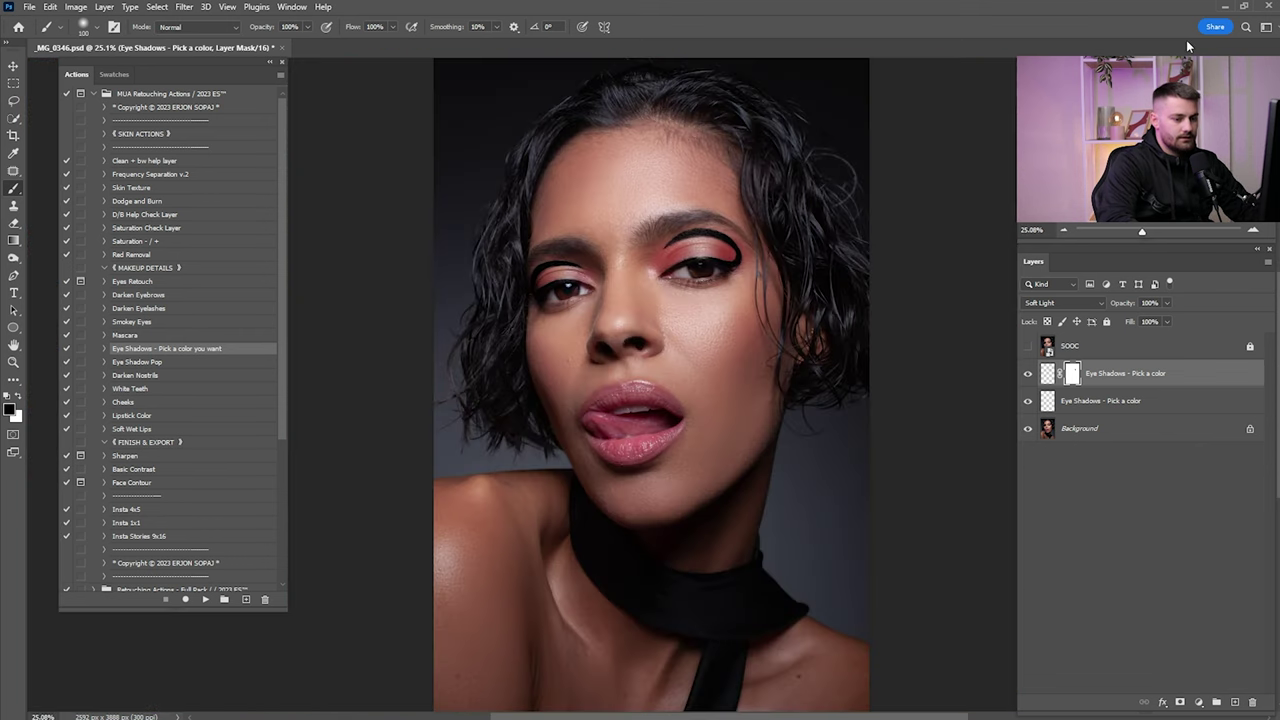
click(1031, 375)
click(1031, 375)
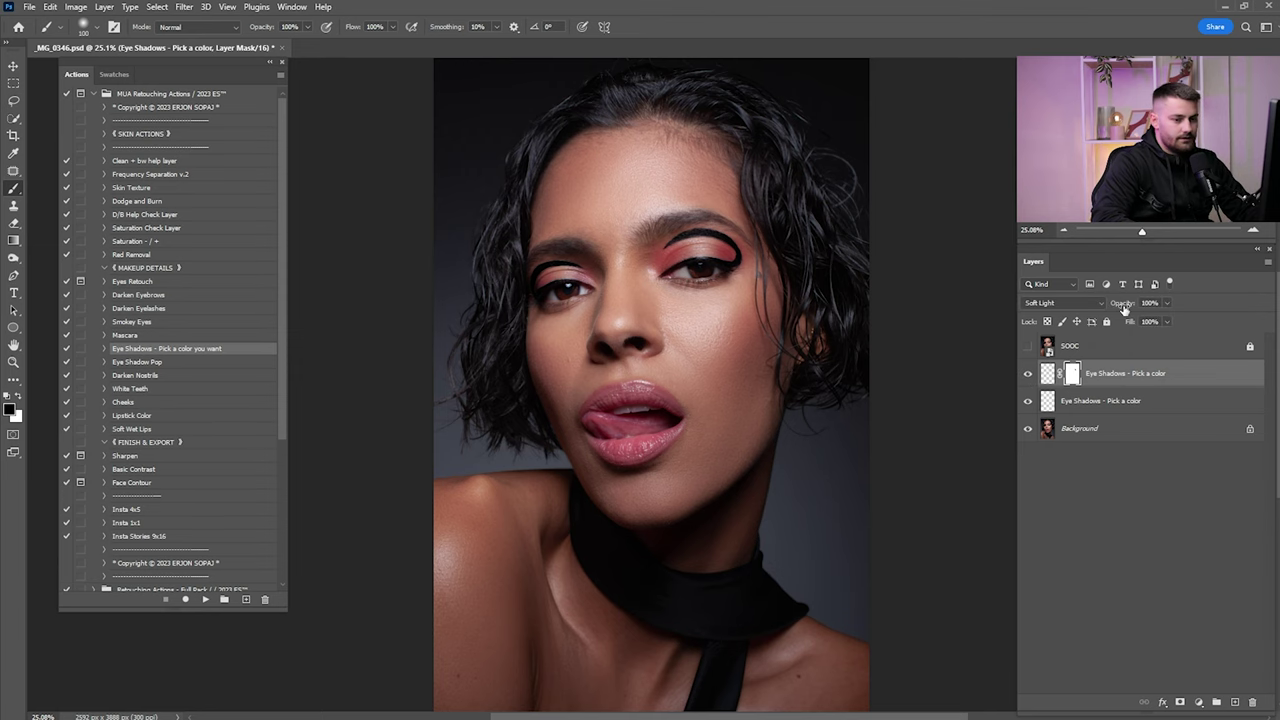
Select the lower Eye Shadows layer and change the foreground colour to the light pink e1c0be
click(1100, 400)
key(z)
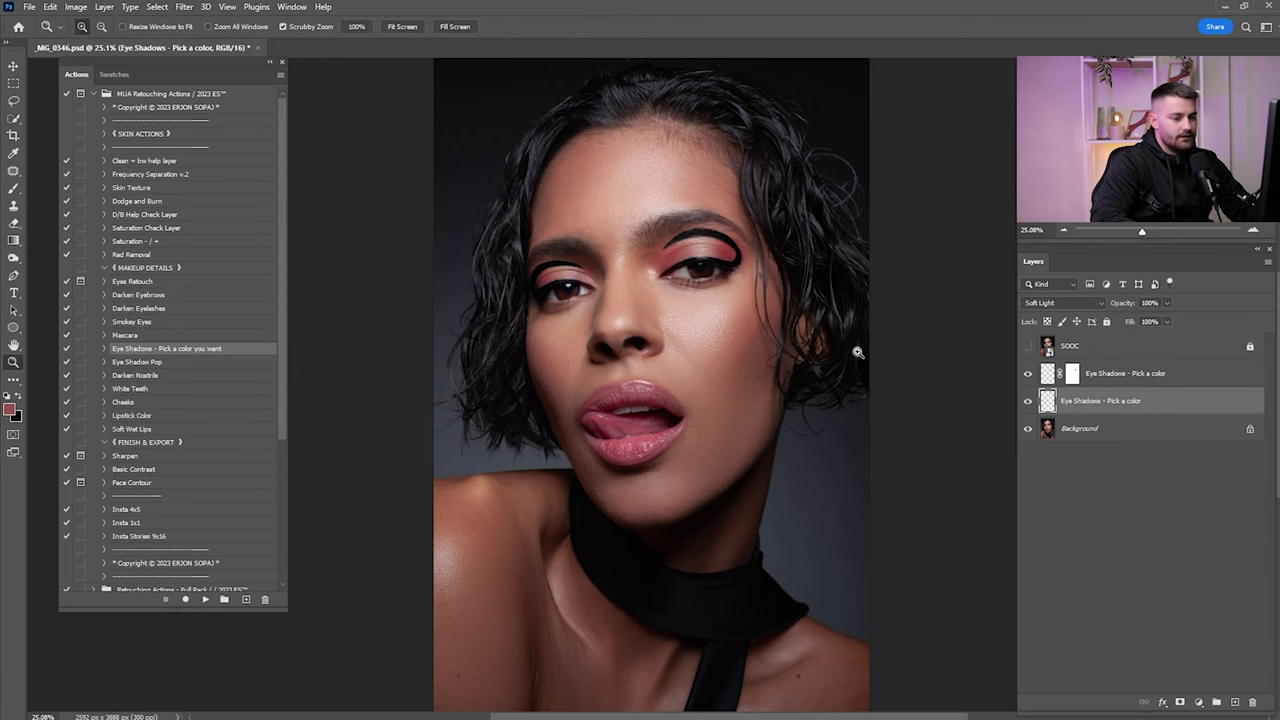
click(714, 262)
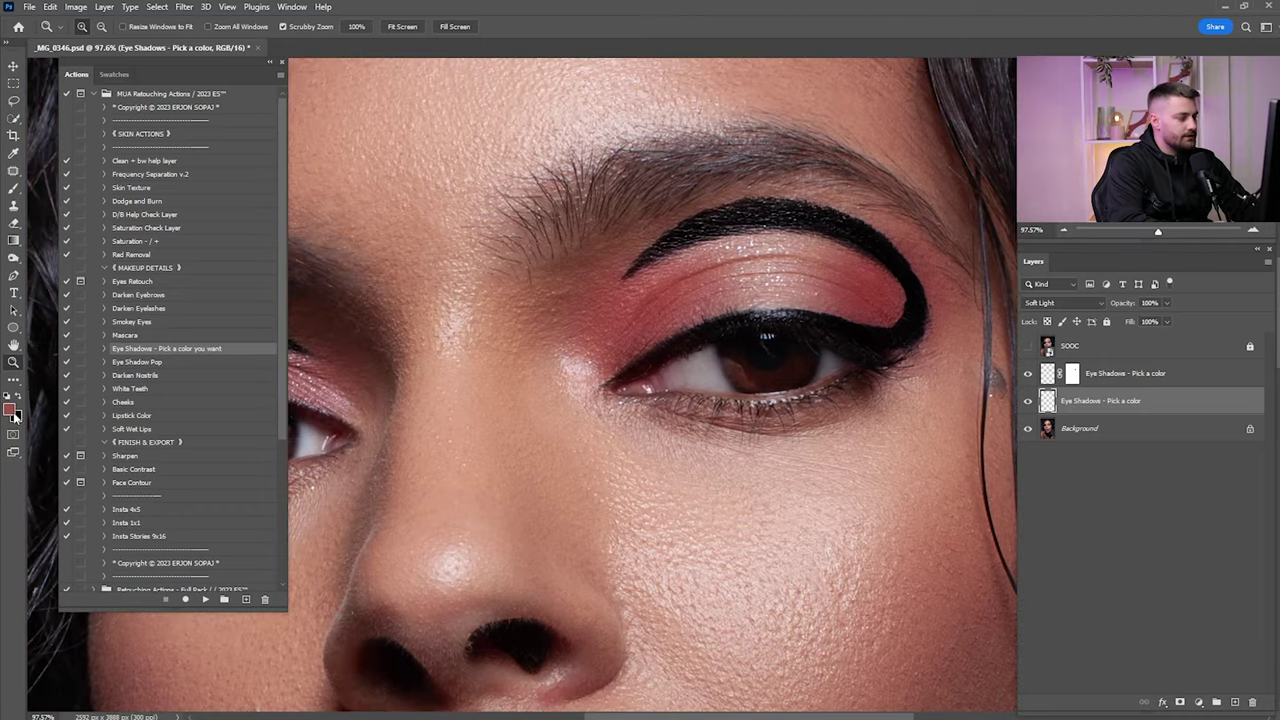
click(12, 408)
click(117, 306)
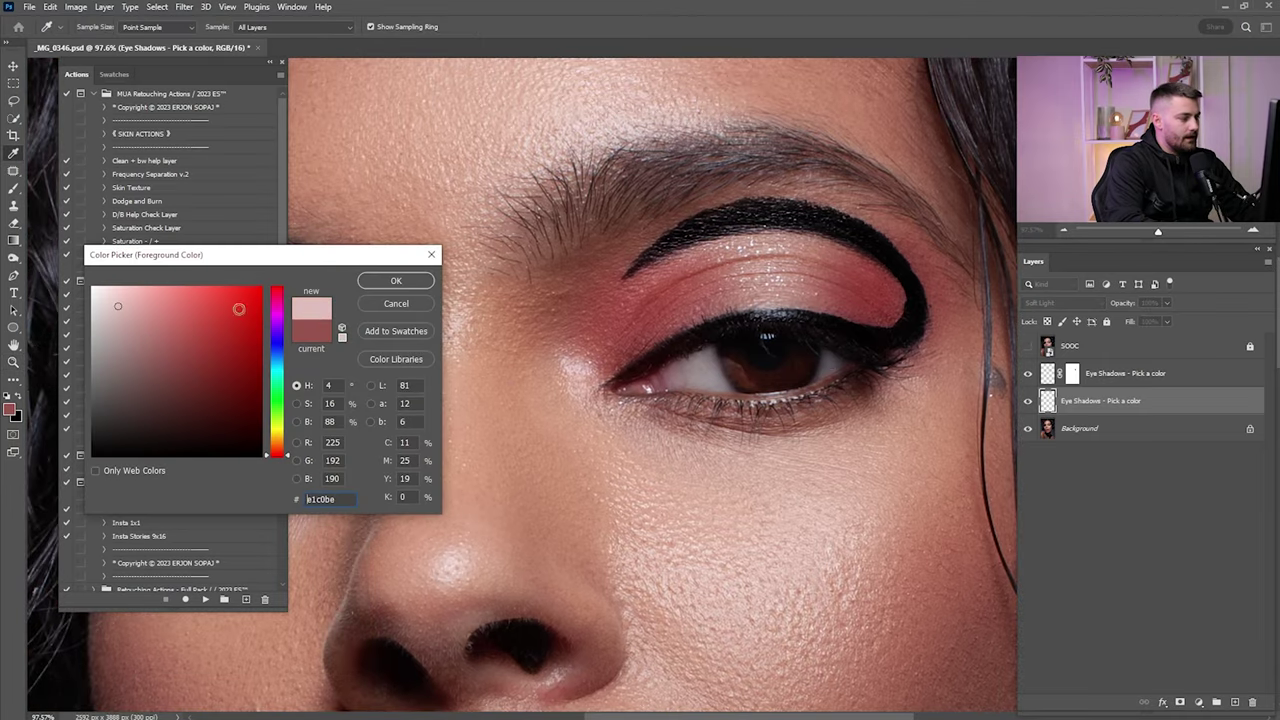
click(382, 283)
Paint the light pink over both eyelids with a 125 px Brush and set the lower Eye Shadows layer's opacity to 23%
key(bracketright)
mouse_move(764, 292)
mouse_down()
mouse_move(689, 303)
mouse_move(821, 280)
mouse_up()
drag(590, 307, 1038, 296)
mouse_move(698, 372)
mouse_down()
mouse_move(674, 364)
mouse_move(691, 334)
mouse_up()
key(ctrl+0)
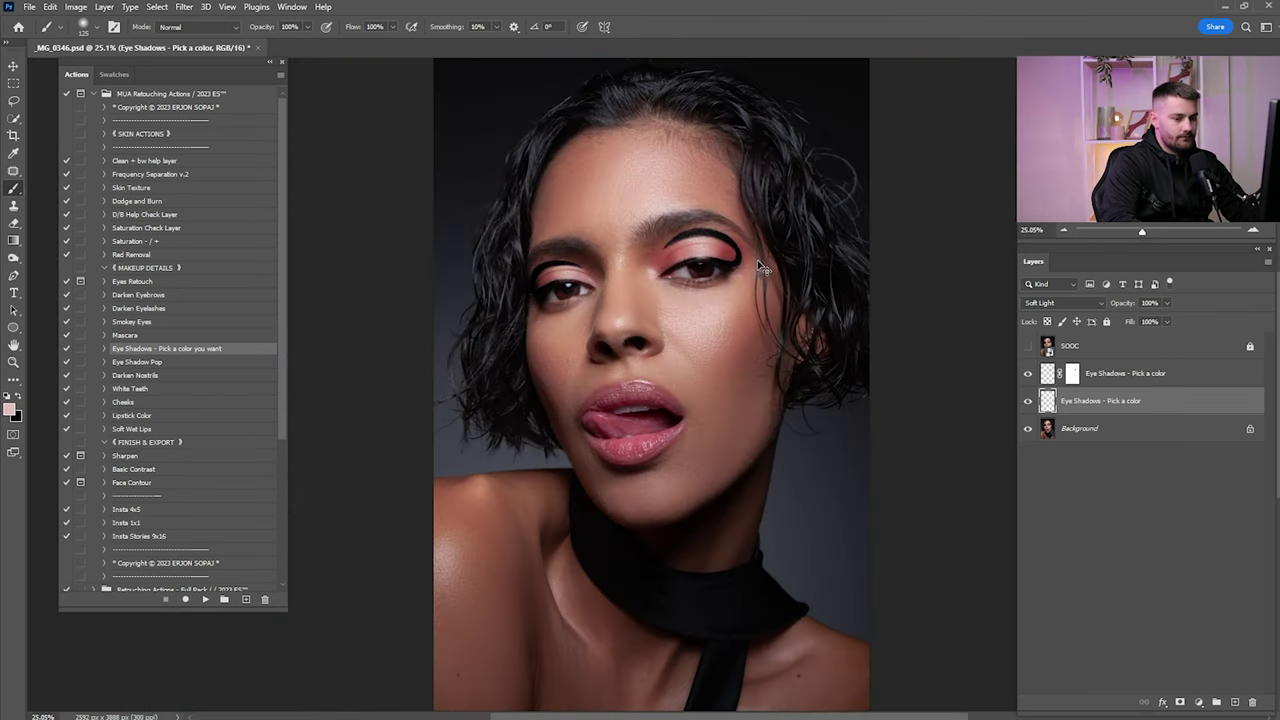
text(25)
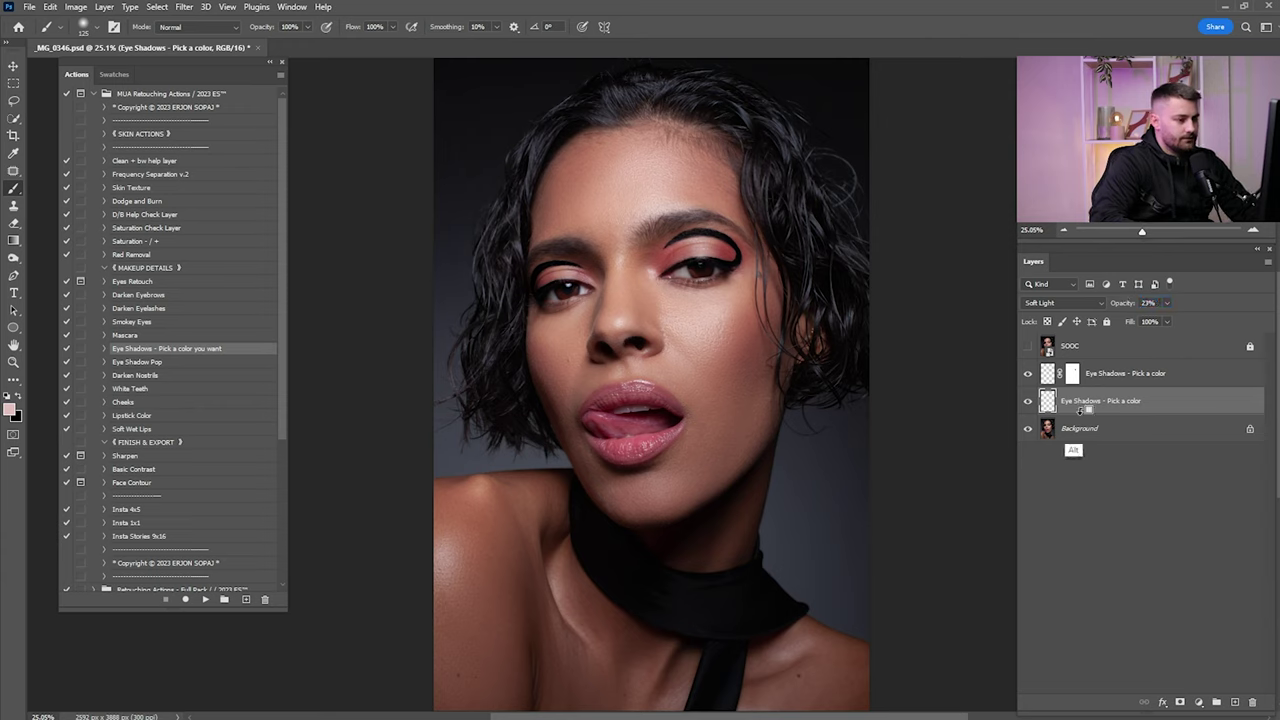
Merge both Eye Shadows layers with the Background layer
click(1101, 378)
shift+click(1109, 427)
right_click(1111, 406)
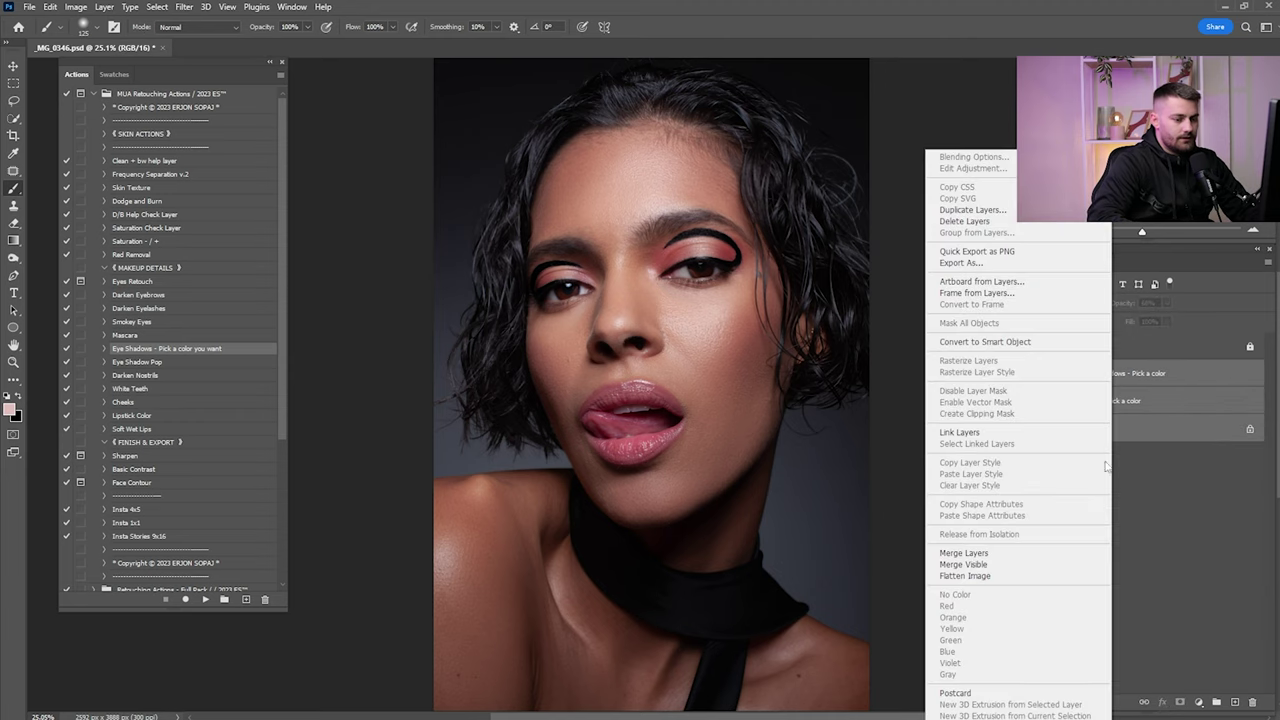
click(993, 556)
Run the Eye Shadow Pop action and paint both eyelids in white on its mask with a 175 px Brush
click(140, 362)
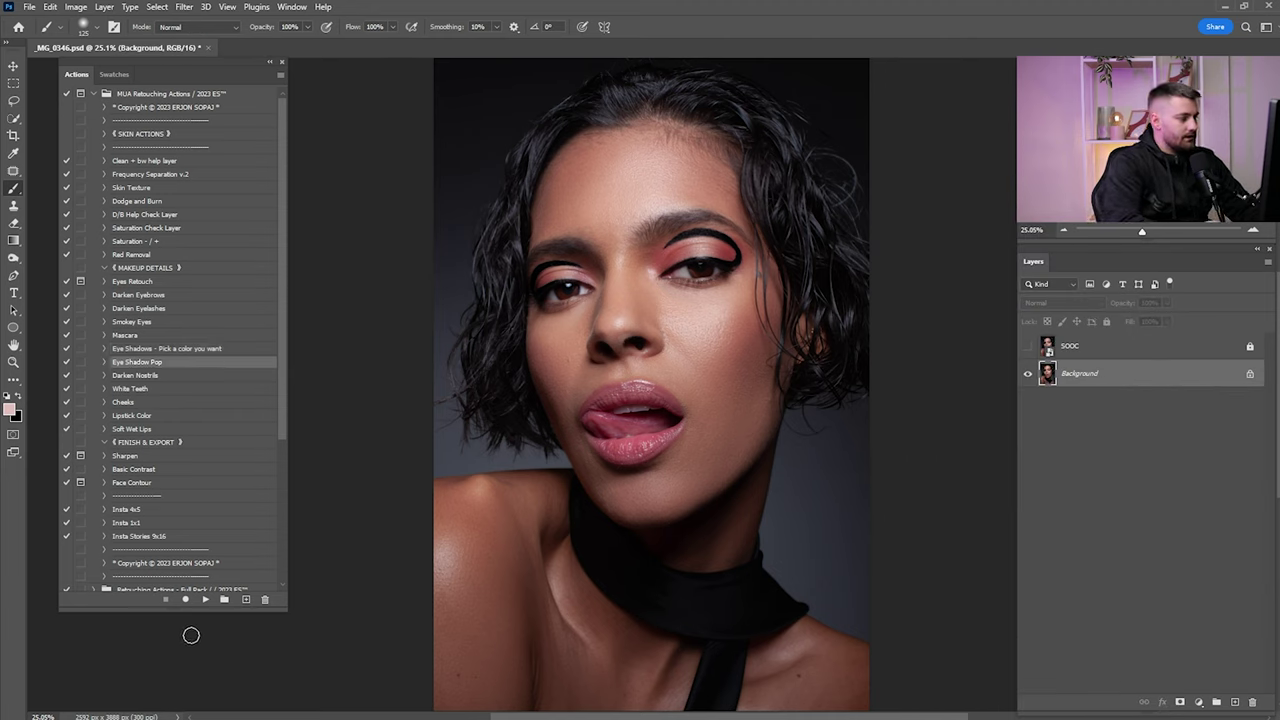
click(206, 600)
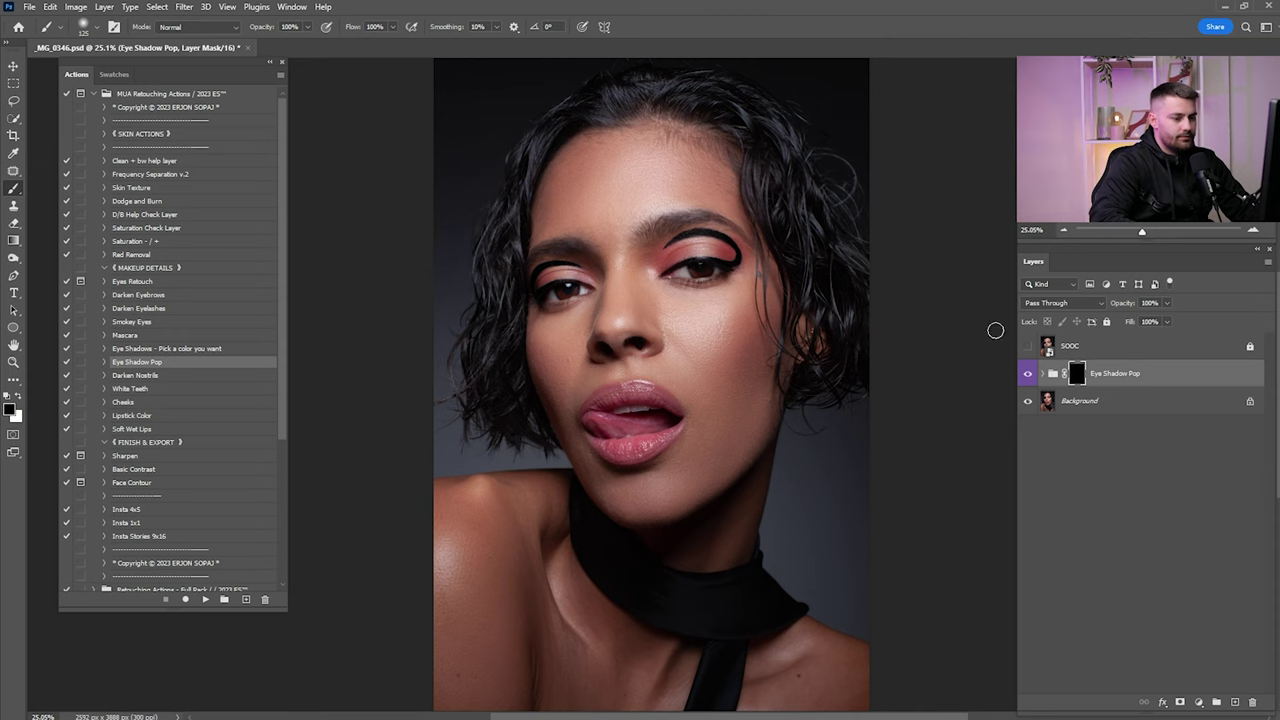
scroll(664, 225, up, 5)
mouse_move(705, 280)
mouse_down()
mouse_move(672, 309)
mouse_move(713, 282)
mouse_move(868, 301)
mouse_move(737, 257)
mouse_move(657, 306)
mouse_up()
mouse_move(474, 335)
mouse_down()
mouse_move(435, 325)
mouse_move(347, 356)
mouse_move(460, 352)
mouse_up()
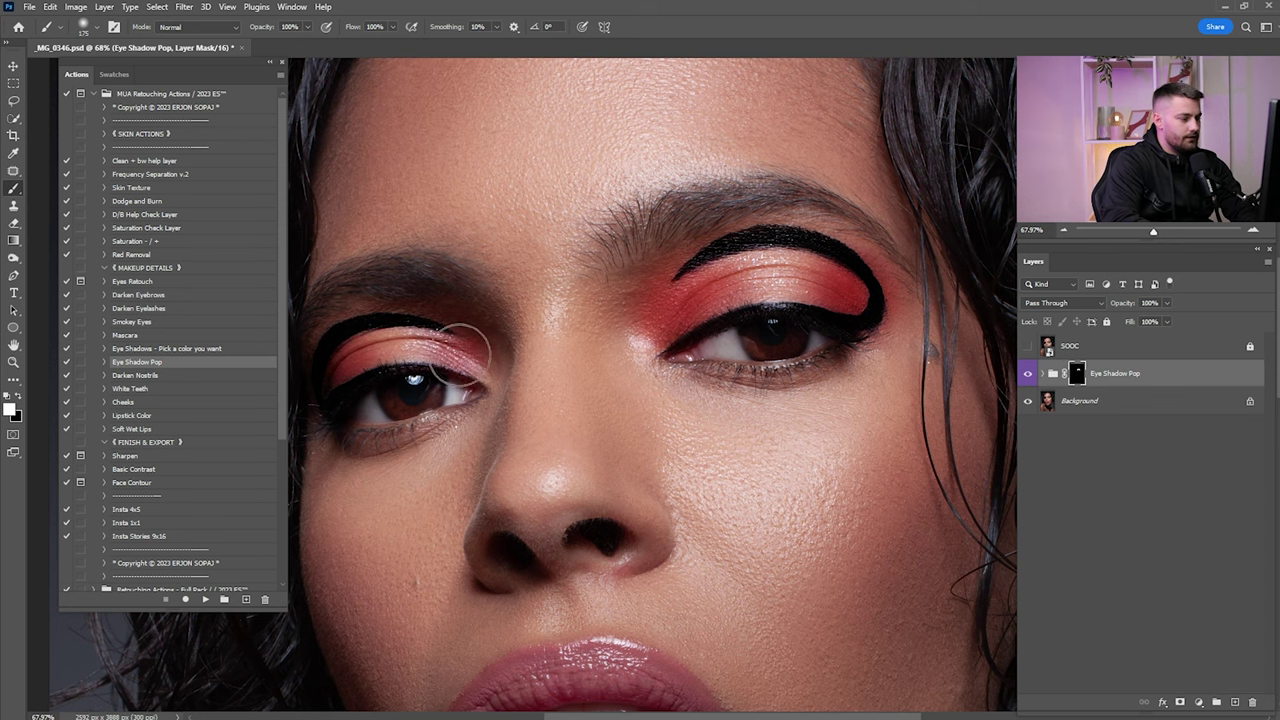
Compare the whole portrait with and without the Eye Shadow Pop group
key(ctrl+0)
click(1027, 377)
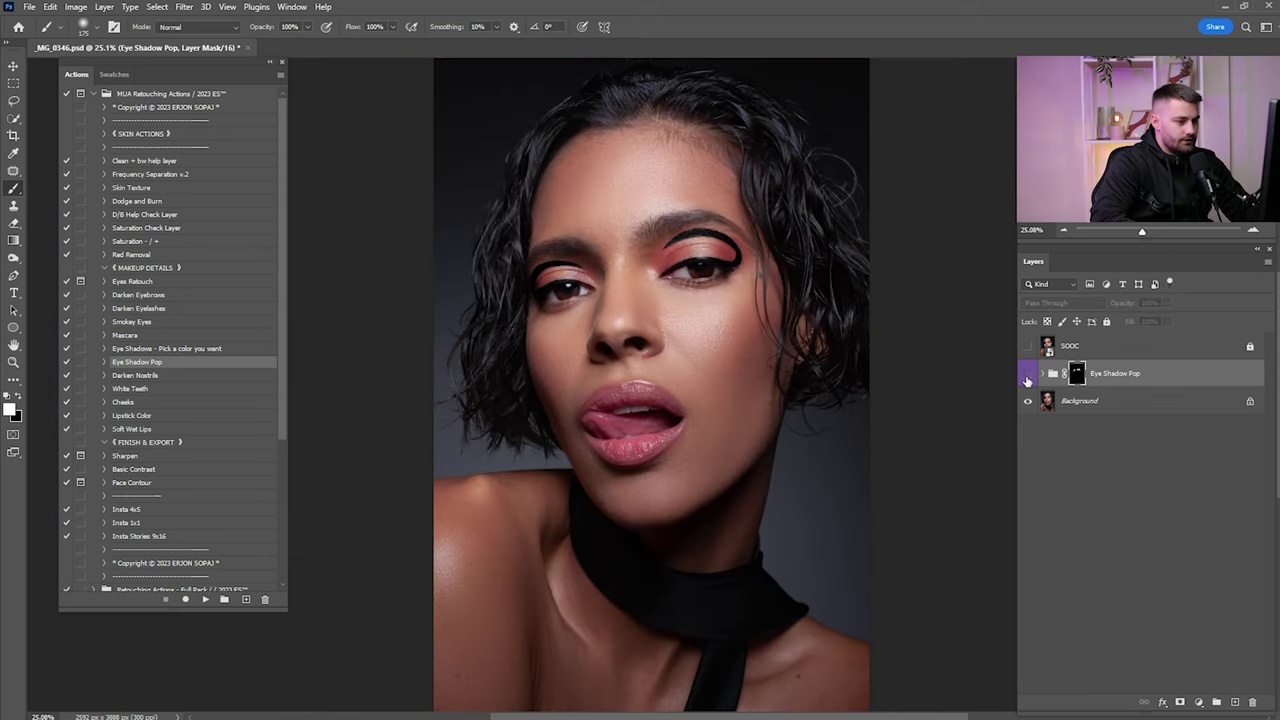
click(1027, 377)
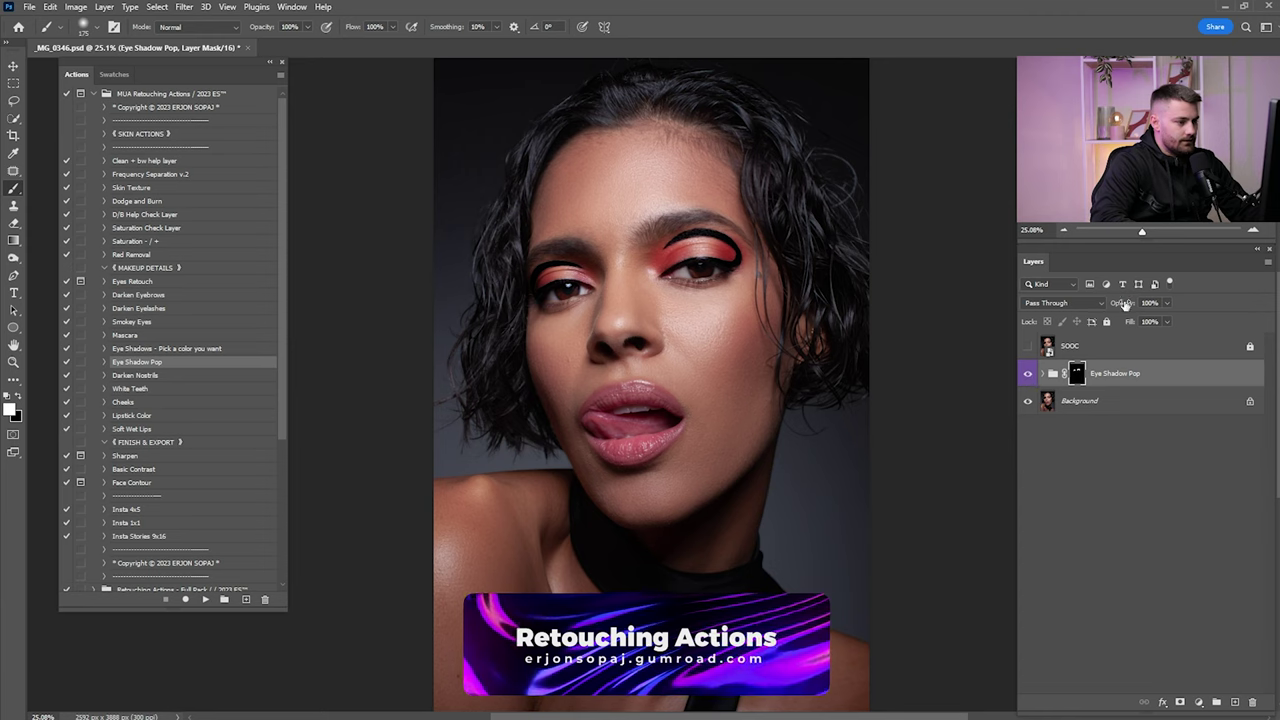
Merge the Eye Shadow Pop group into the Background layer
click(1129, 307)
shift+click(1108, 396)
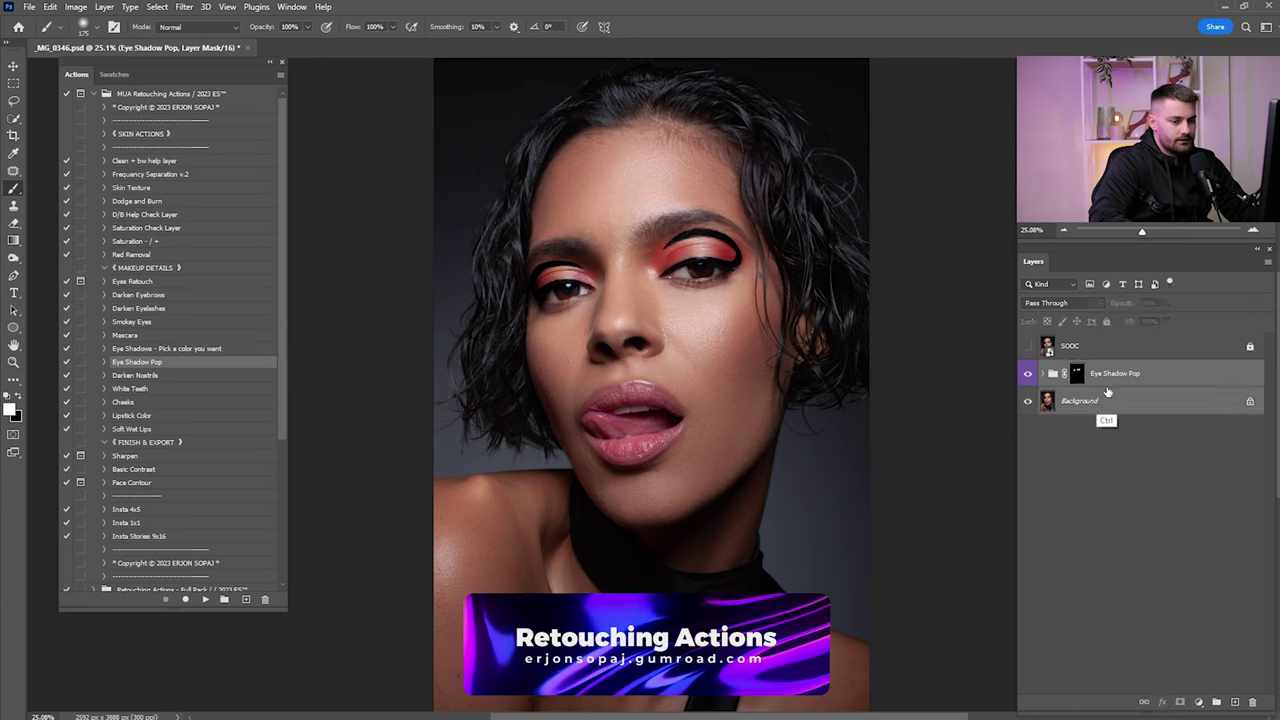
right_click(1105, 376)
click(1160, 619)
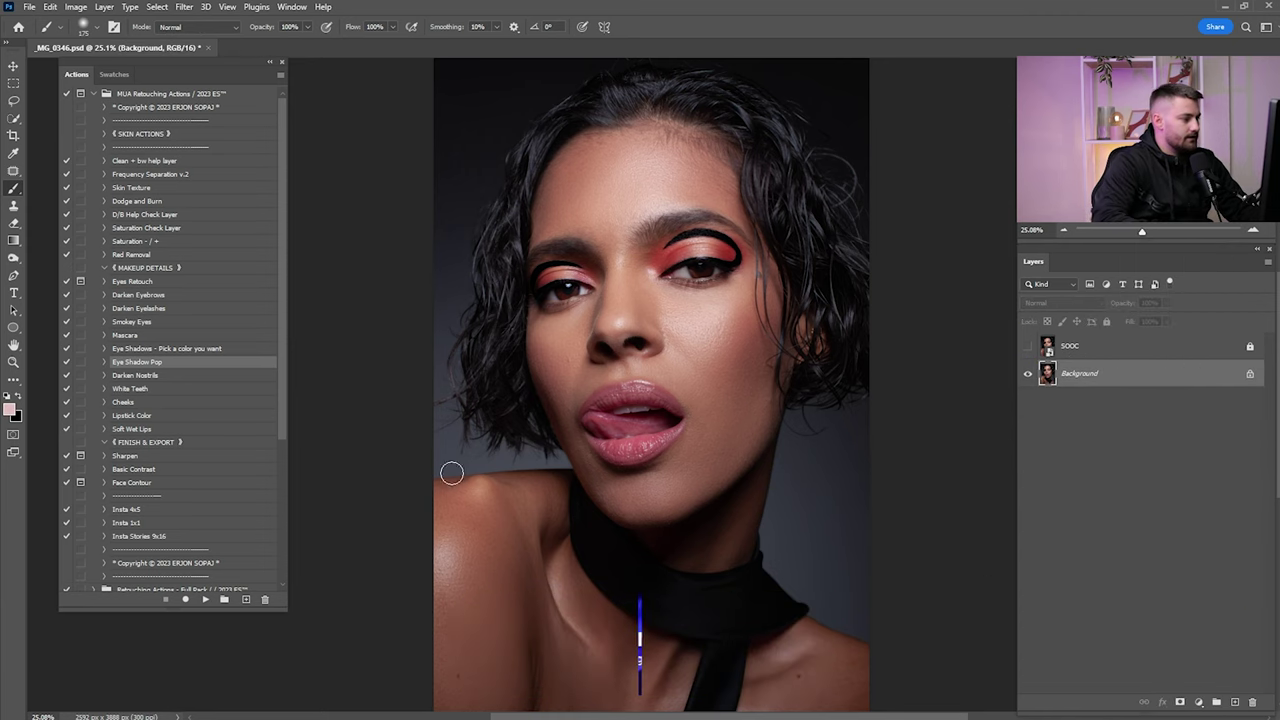
Run the Darken Nostrils action and paint the nostrils in white on its mask with a 40 px Brush
click(155, 377)
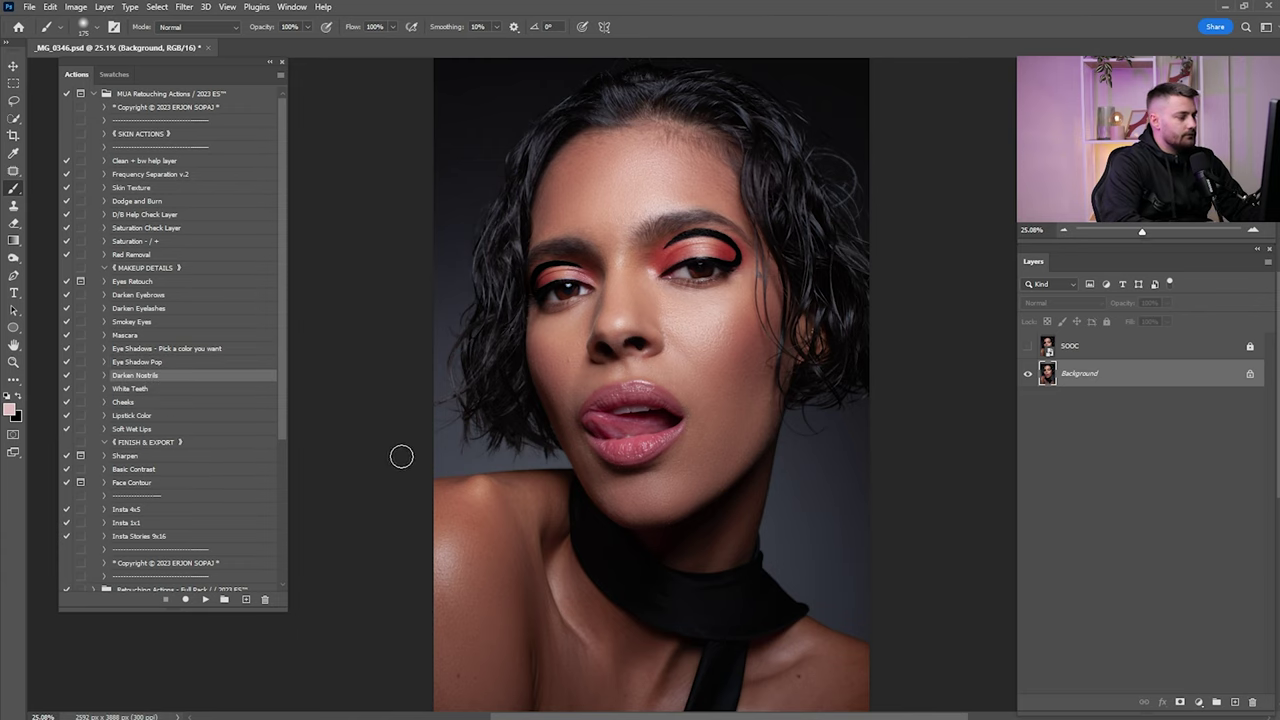
click(205, 600)
key(z)
drag(625, 356, 728, 352)
drag(728, 300, 748, 346)
key(b)
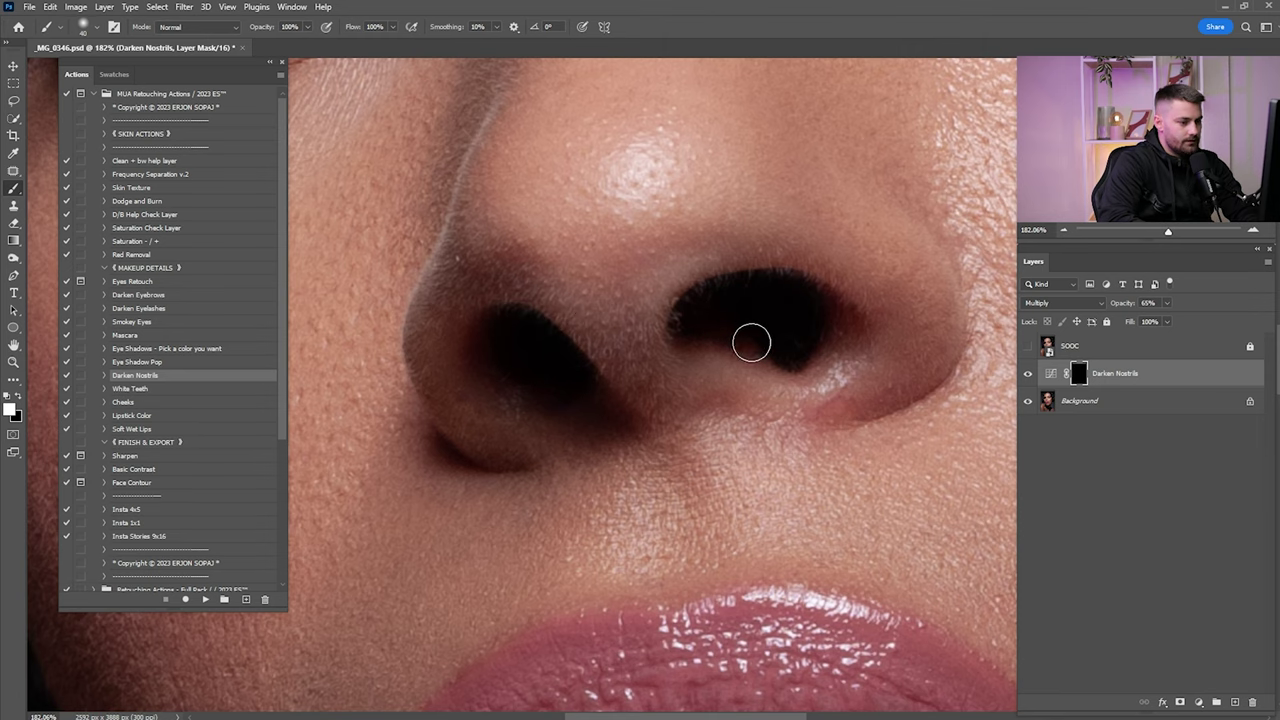
Compare the portrait with and without the Darken Nostrils layer and inspect the nostrils up close
key(ctrl+0)
click(1027, 377)
click(1027, 379)
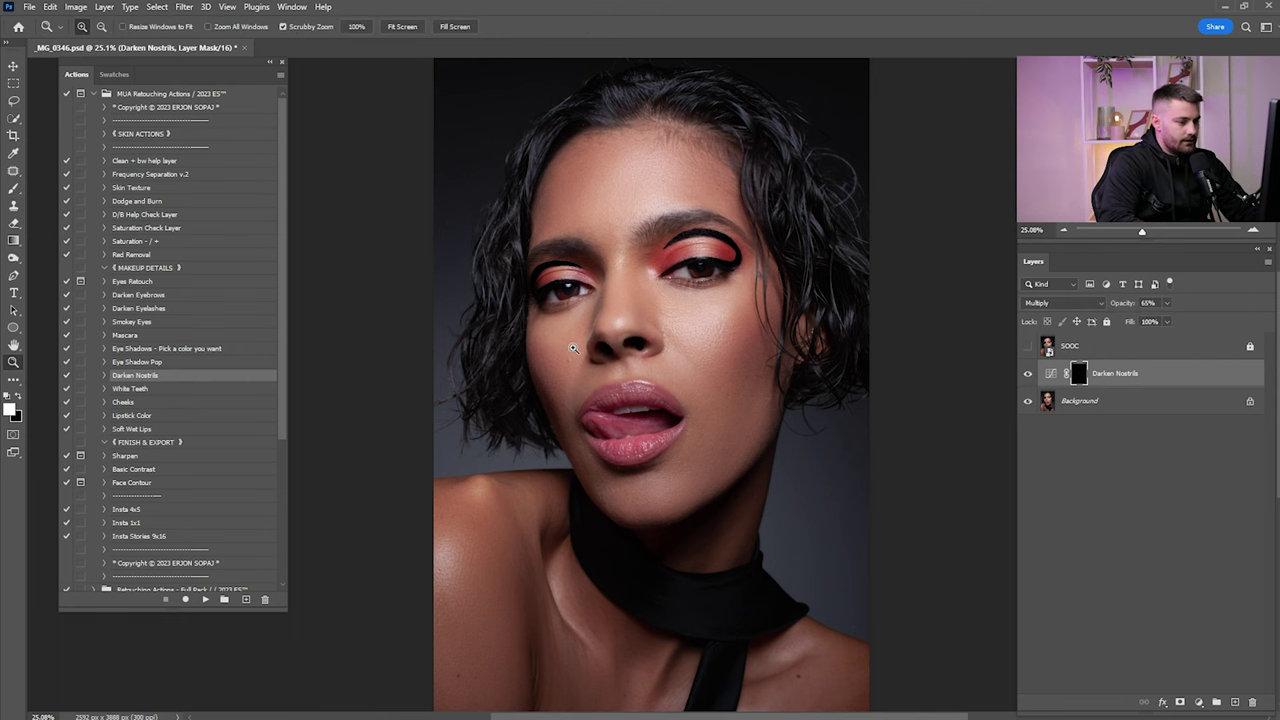
scroll(610, 351, up, 5)
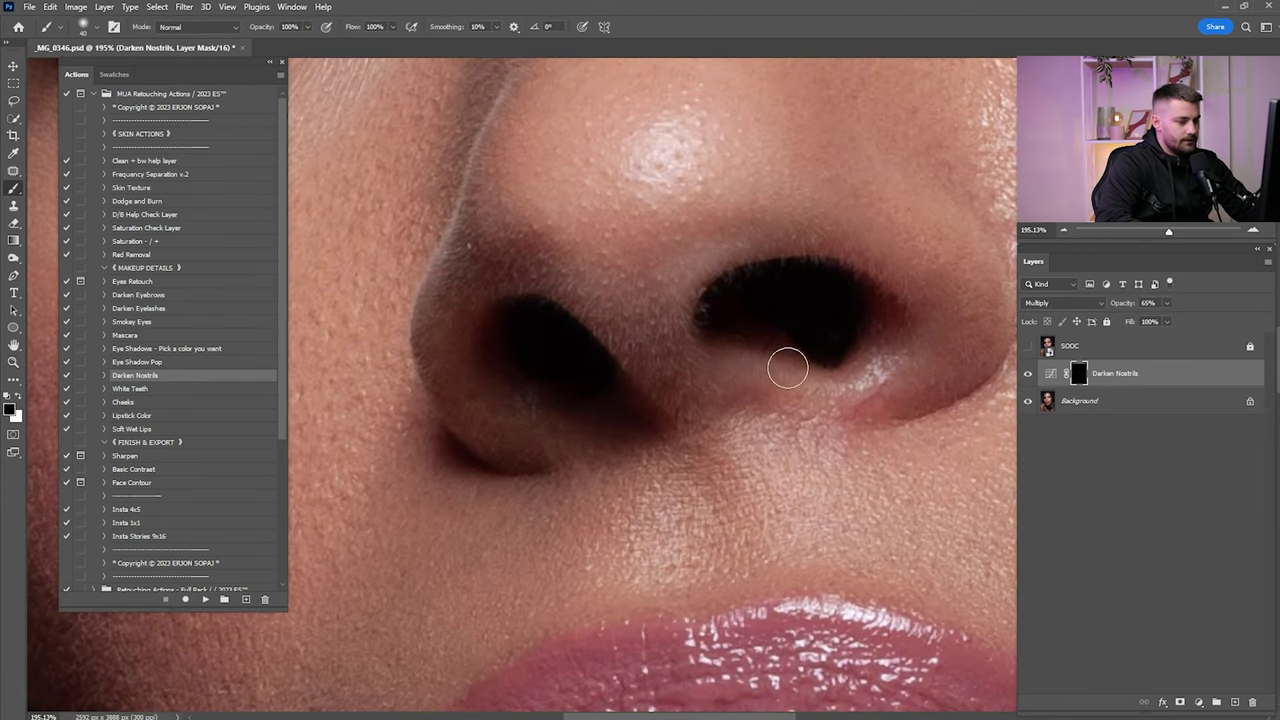
key(ctrl+0)
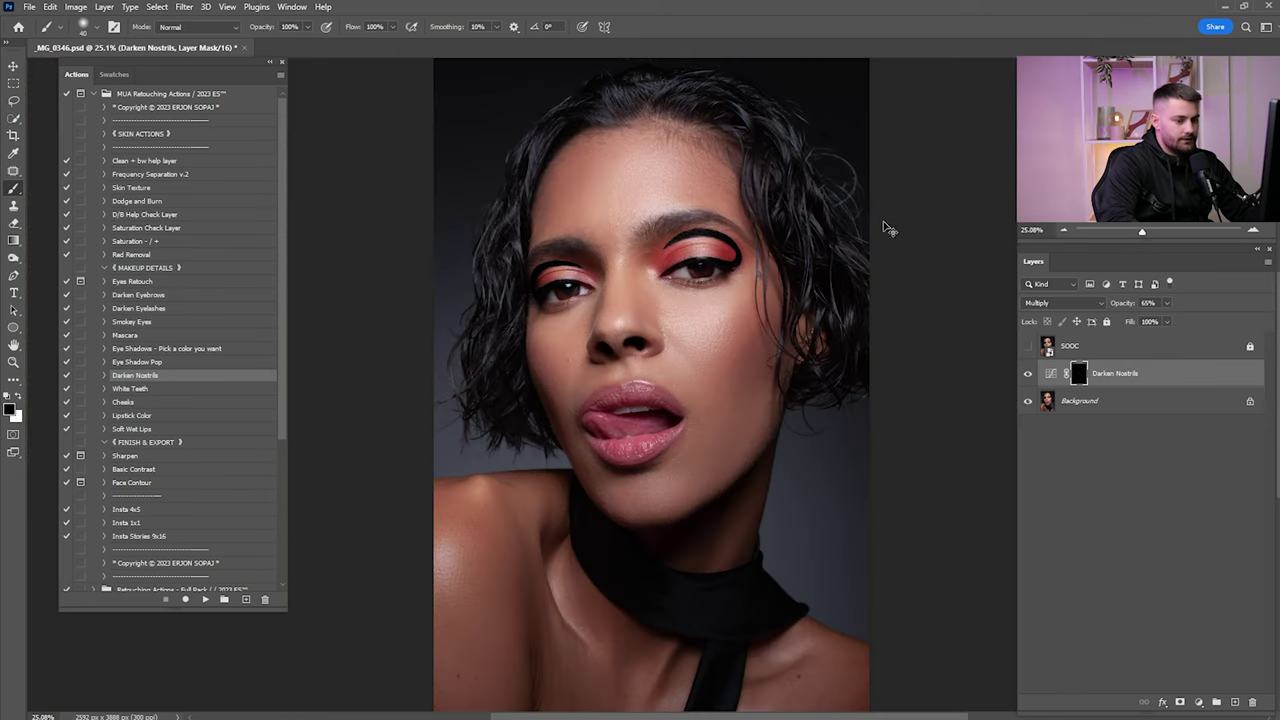
click(1028, 378)
click(1028, 378)
Check the portrait against the original SOOC layer and merge the Darken Nostrils layer into the Background
click(1093, 401)
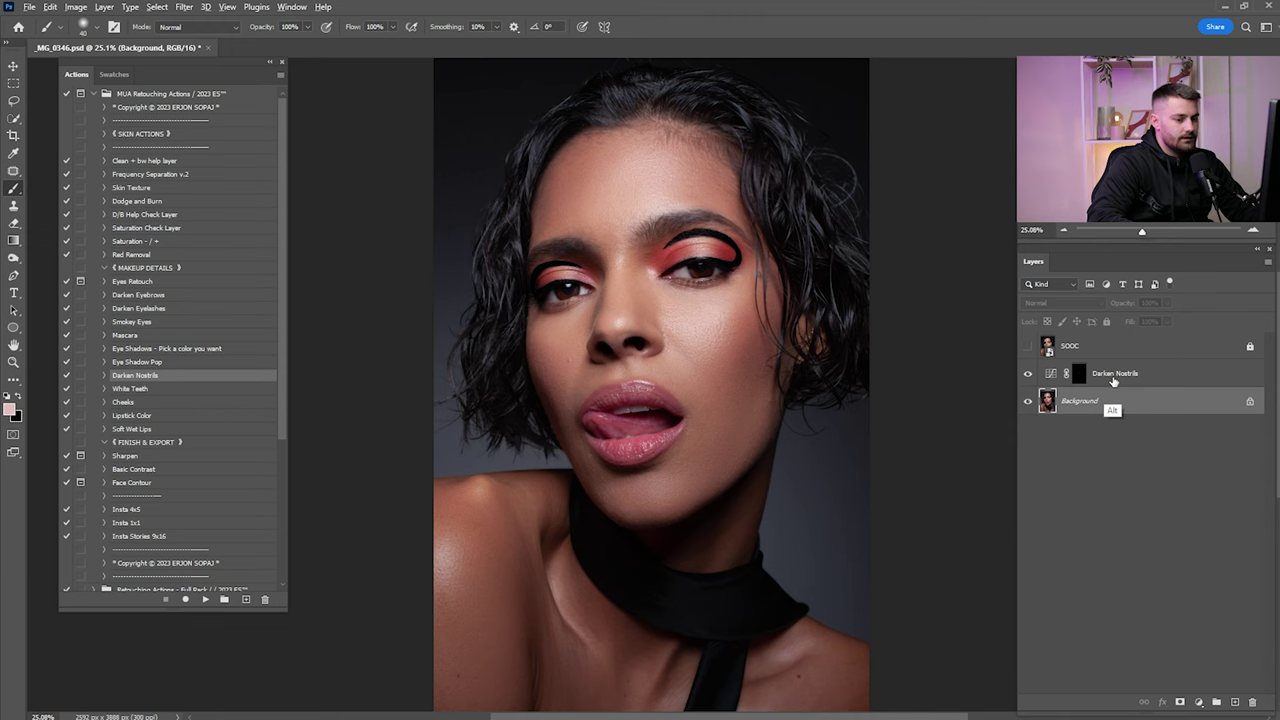
alt+click(1113, 379)
key(ctrl+0)
click(1027, 346)
click(1027, 346)
right_click(1105, 401)
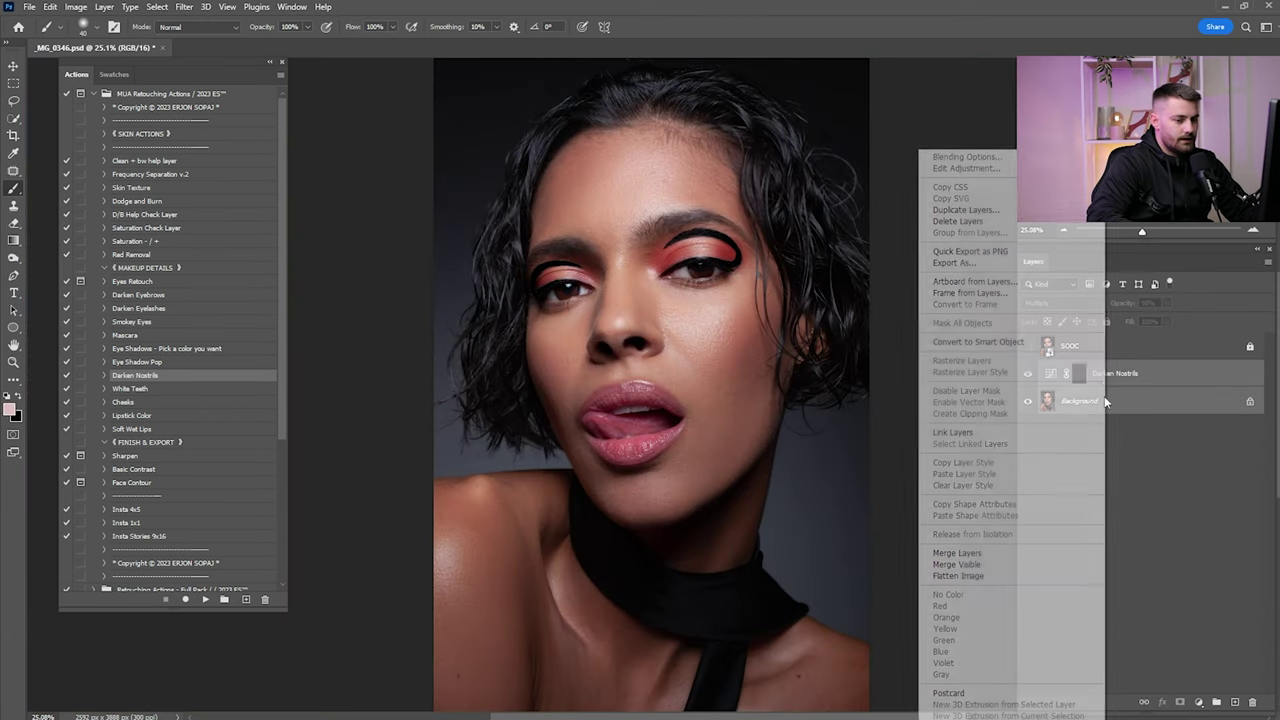
click(957, 553)
Run the White Teeth action and paint the visible upper teeth in white on its mask with a small Brush
click(150, 390)
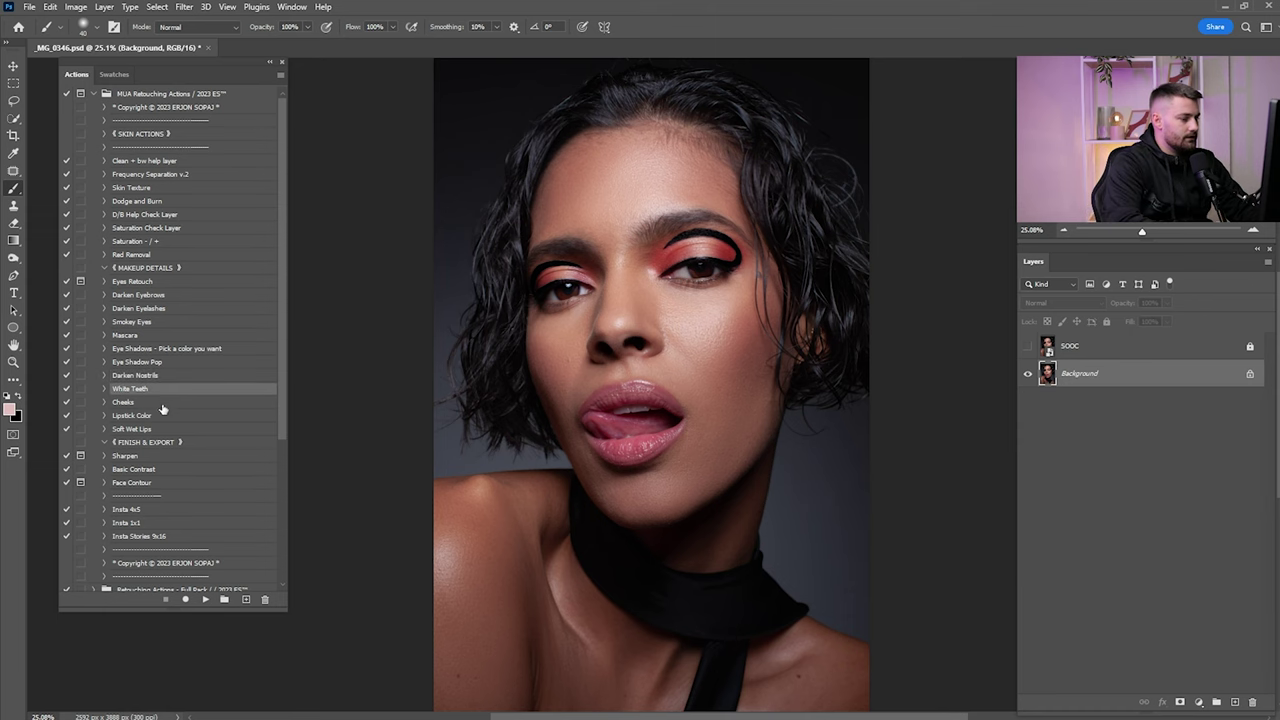
click(207, 600)
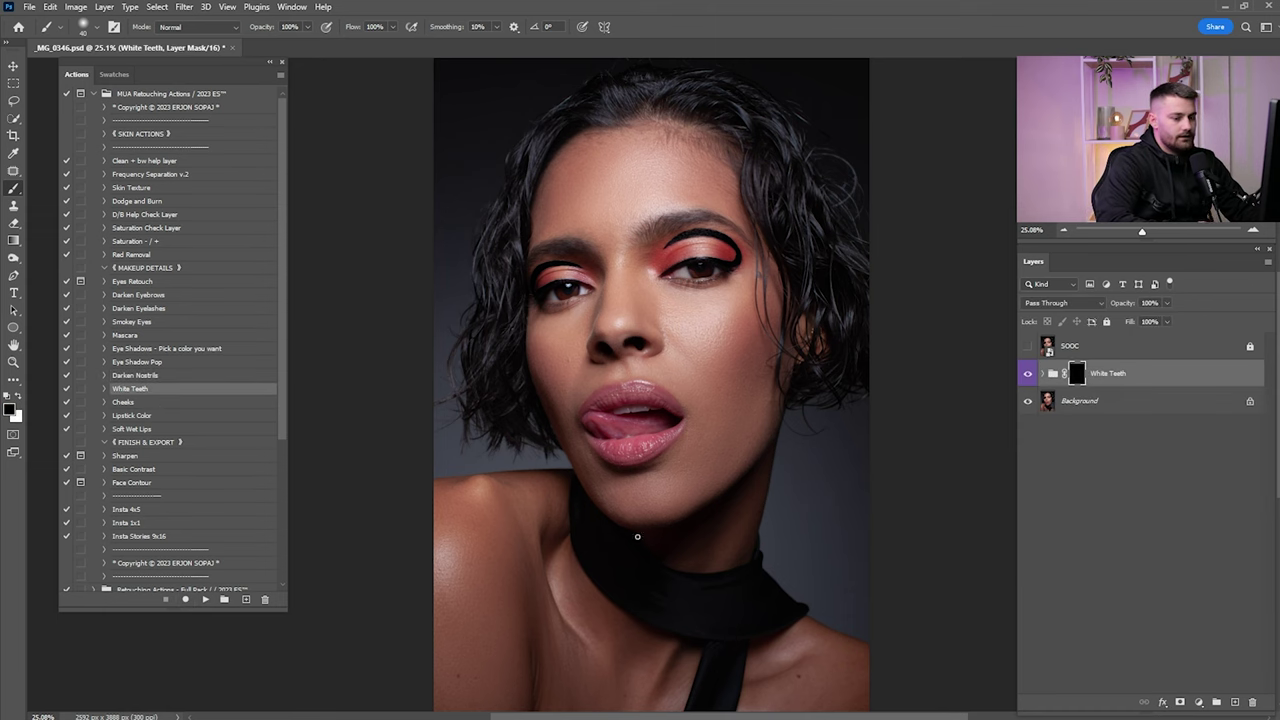
key(z)
drag(510, 423, 798, 396)
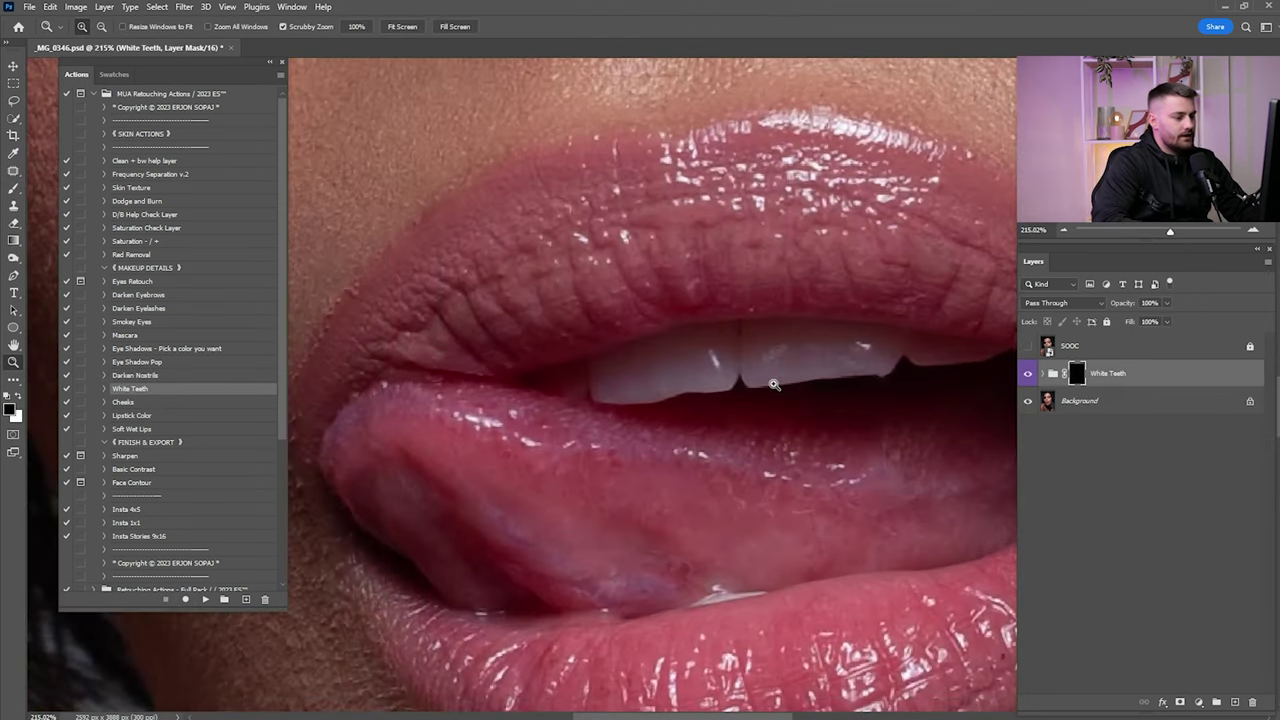
key(x)
key(b)
mouse_move(681, 367)
mouse_down()
mouse_move(852, 357)
mouse_move(787, 352)
mouse_up()
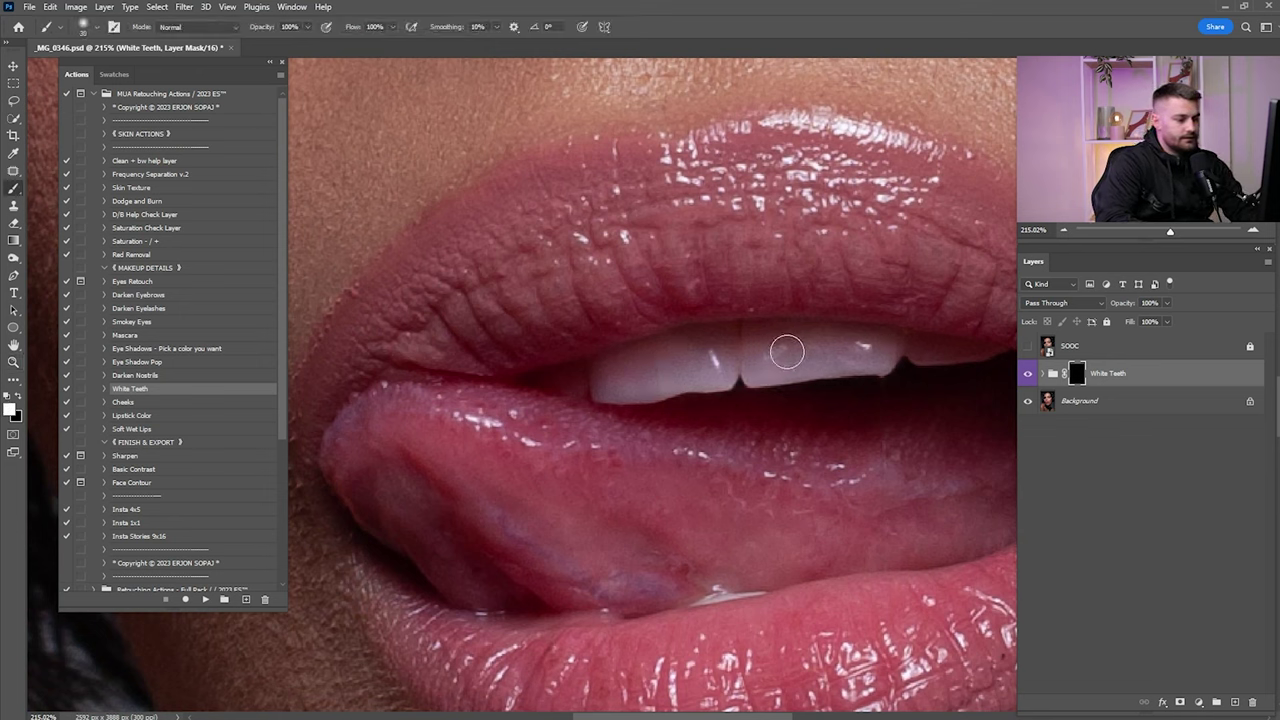
drag(627, 373, 627, 390)
drag(867, 351, 730, 359)
mouse_move(811, 371)
mouse_down()
mouse_move(777, 361)
mouse_move(844, 361)
mouse_move(622, 356)
mouse_up()
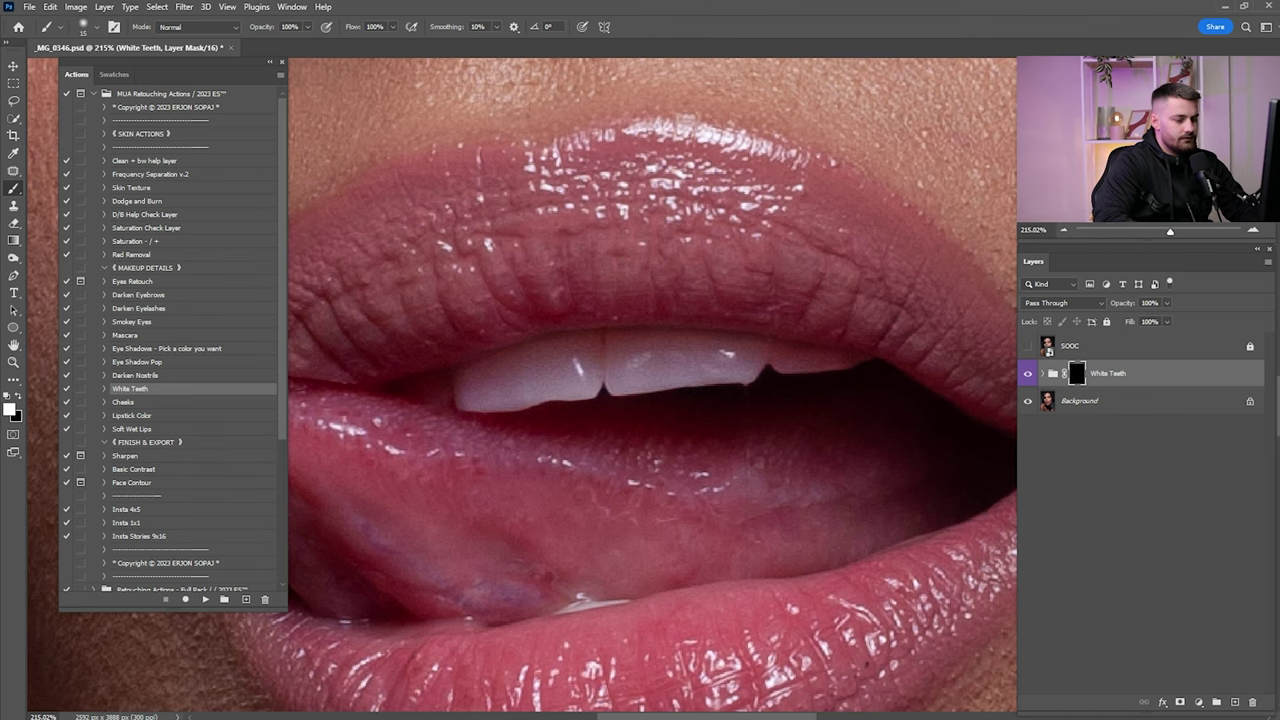
Merge the White Teeth group into the Background layer
key(ctrl+0)
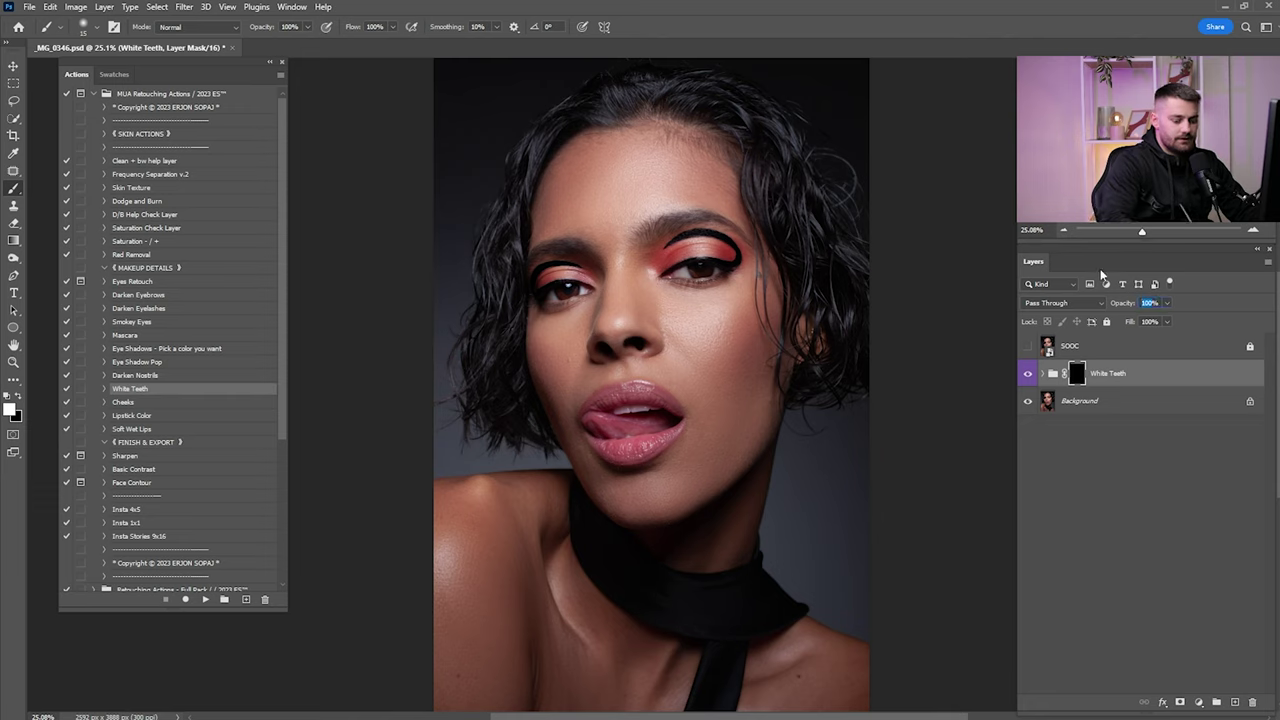
shift+click(1090, 406)
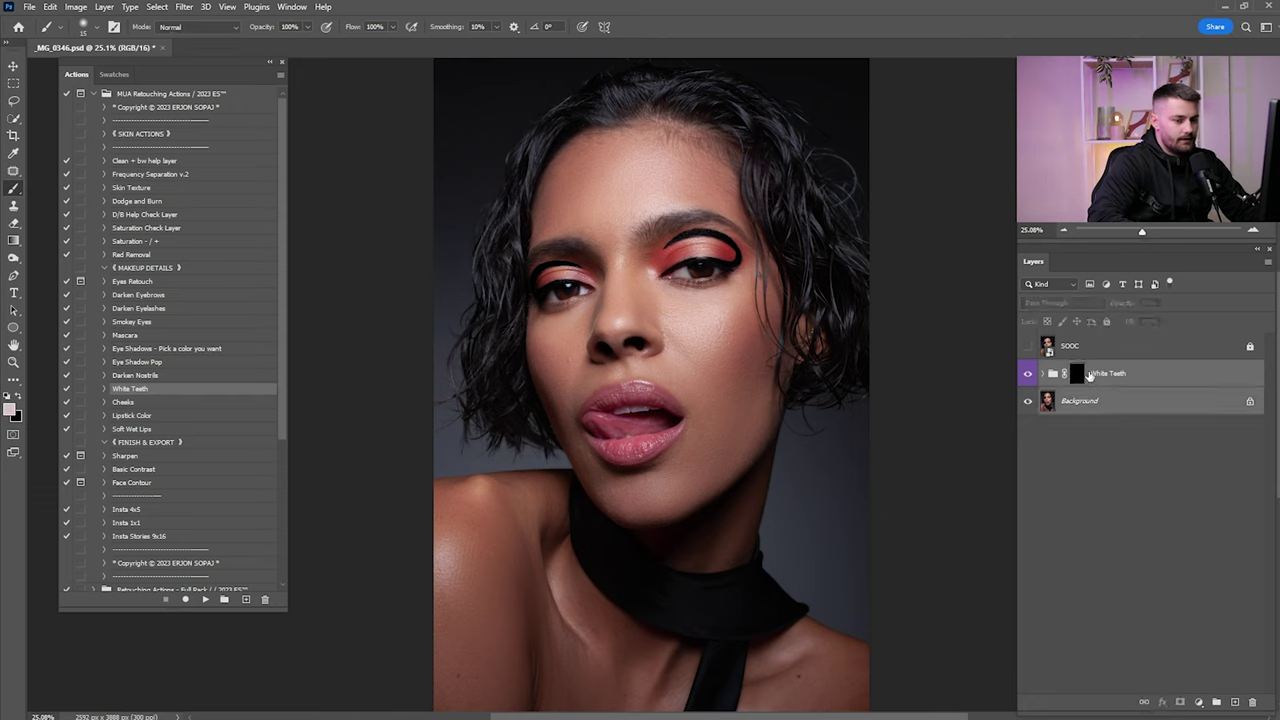
right_click(1095, 406)
click(1127, 619)
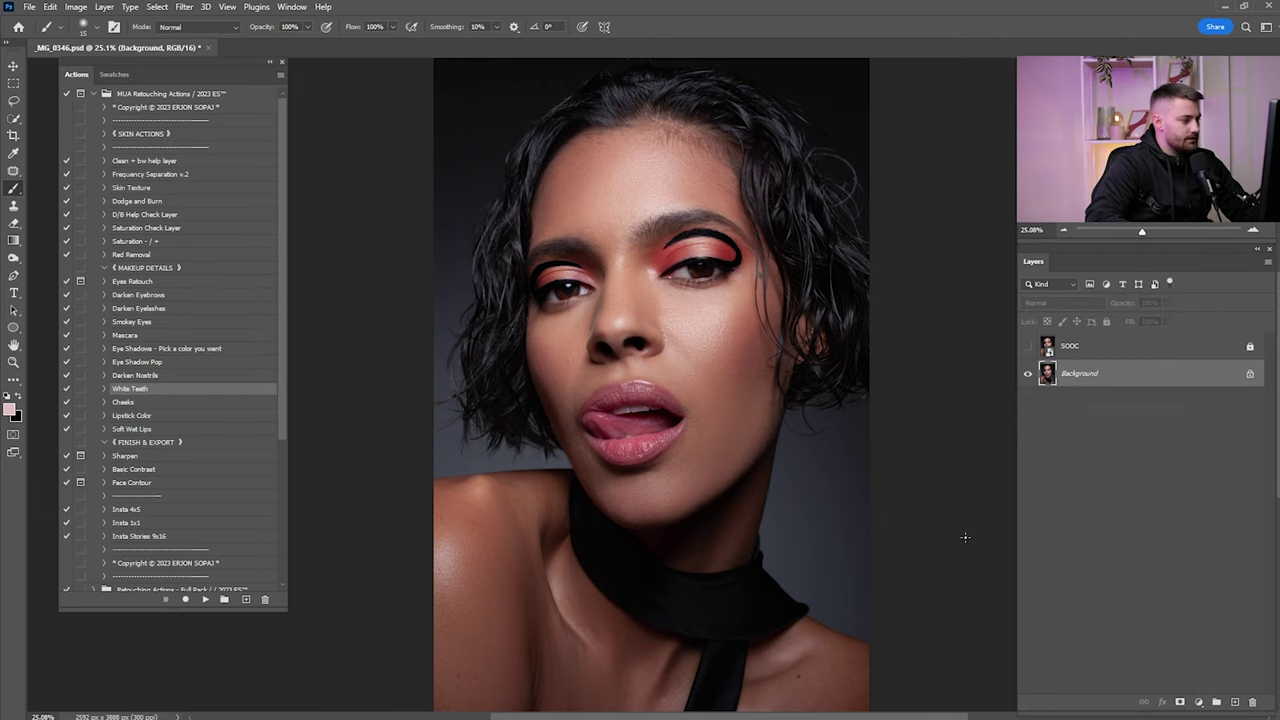
Run the Cheeks action on the Background layer
click(158, 403)
click(206, 600)
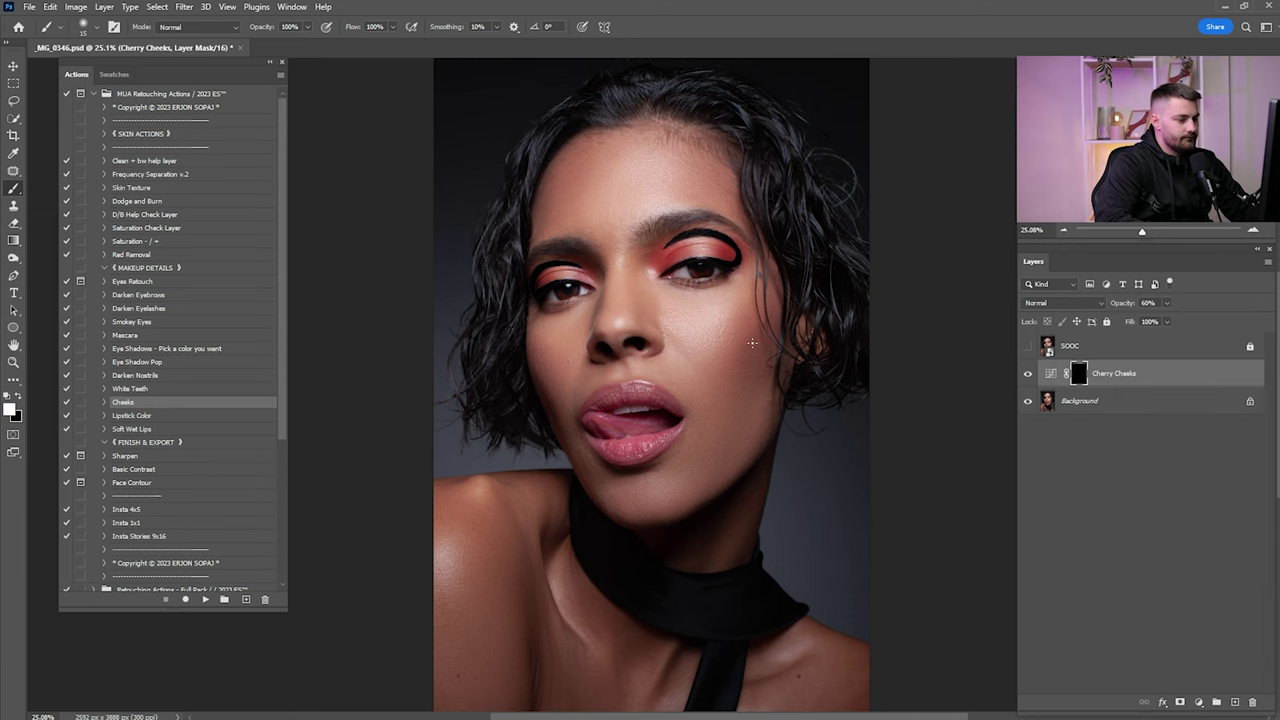
scroll(740, 350, up, 5)
drag(723, 374, 804, 372)
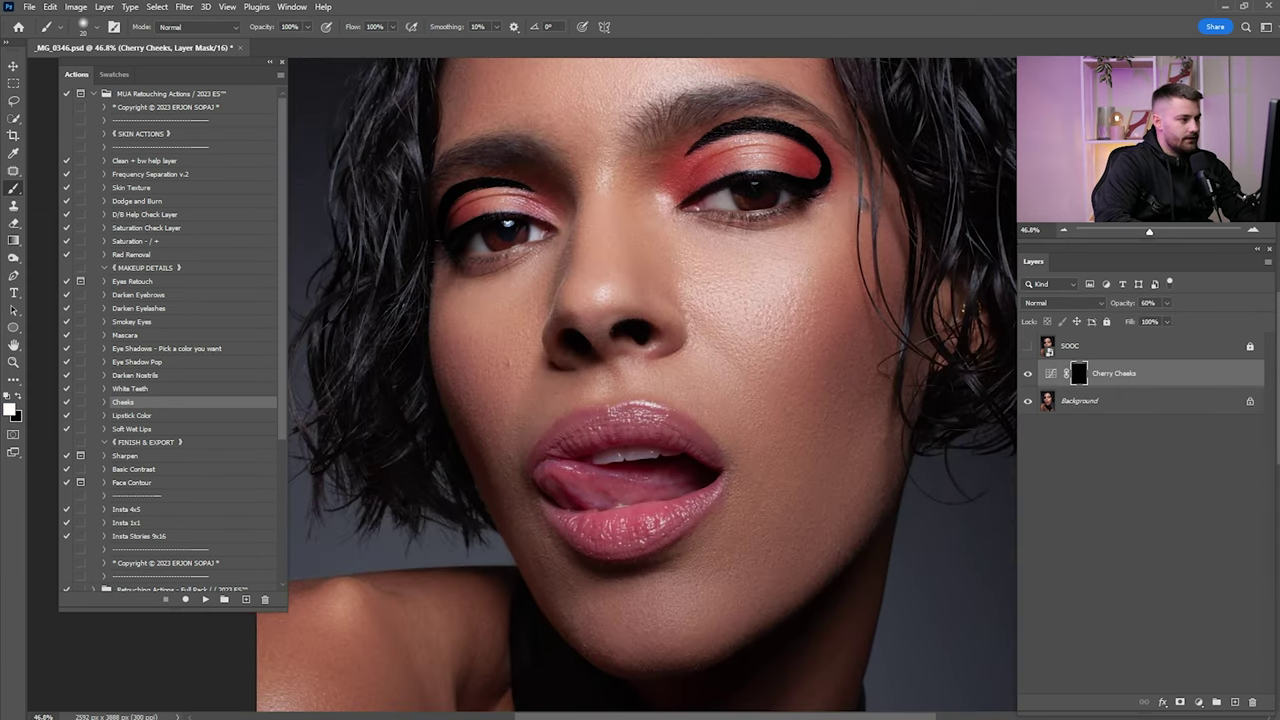
Paint blush over both cheeks in white on the Cherry Cheeks mask, using a Brush of about 400 px at 20% opacity
key(bracketright)
key(bracketright)
key(bracketright)
key(bracketright)
key(bracketright)
key(bracketright)
key(bracketright)
key(bracketright)
key(bracketright)
mouse_move(823, 363)
mouse_down()
mouse_move(860, 309)
mouse_move(835, 340)
mouse_up()
key(bracketleft)
key(bracketleft)
drag(477, 389, 465, 393)
key(bracketright)
drag(837, 359, 826, 358)
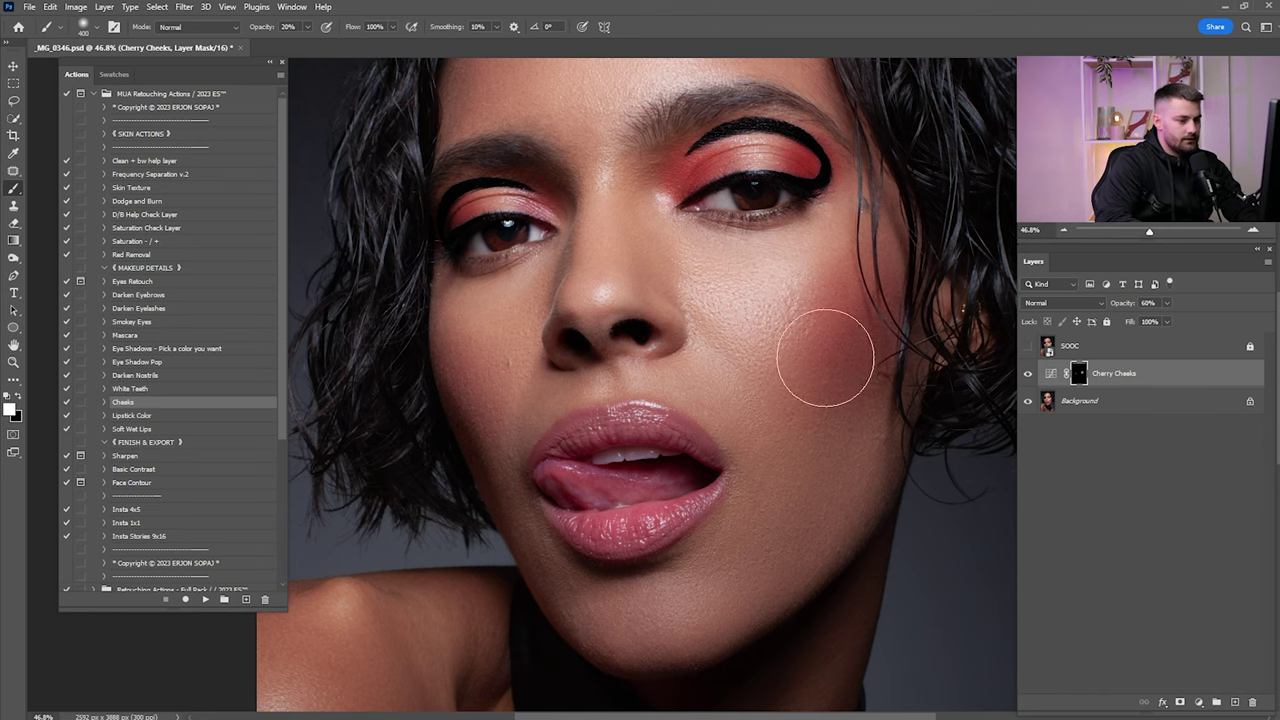
Compare the whole portrait with and without the Cherry Cheeks layer
scroll(983, 120, down, 3)
click(1025, 375)
click(1025, 375)
click(1025, 375)
click(1025, 375)
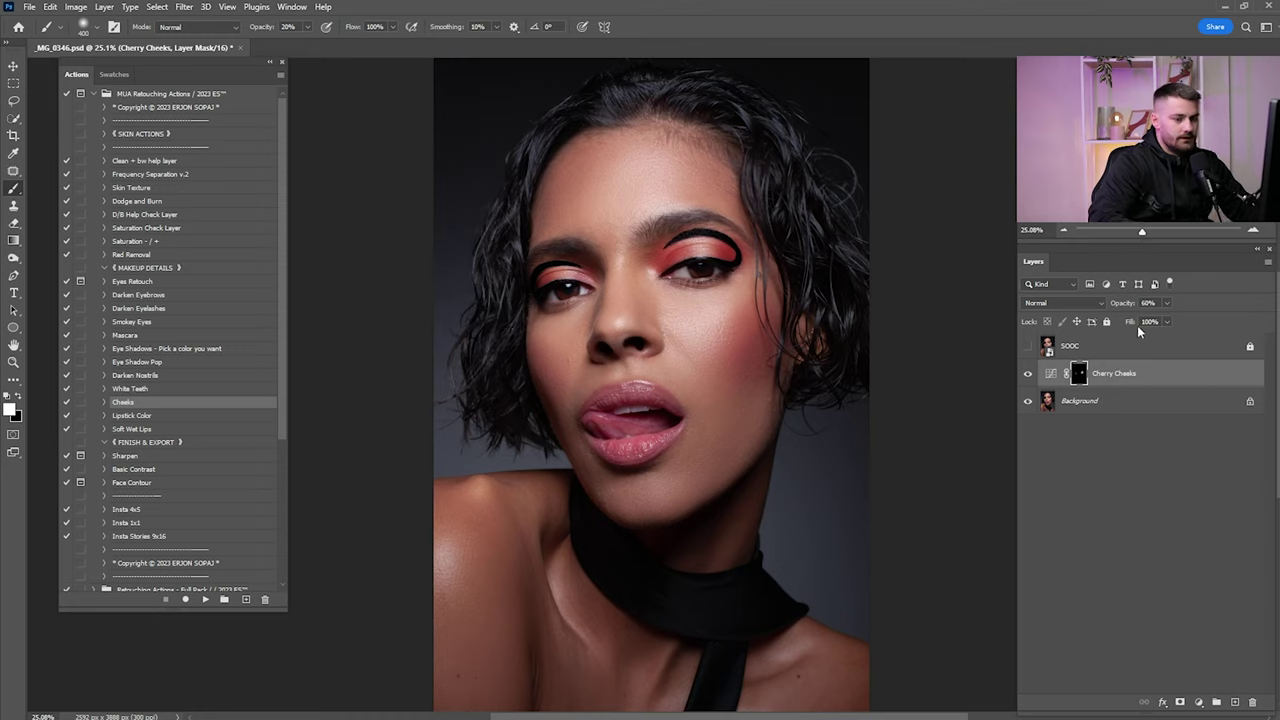
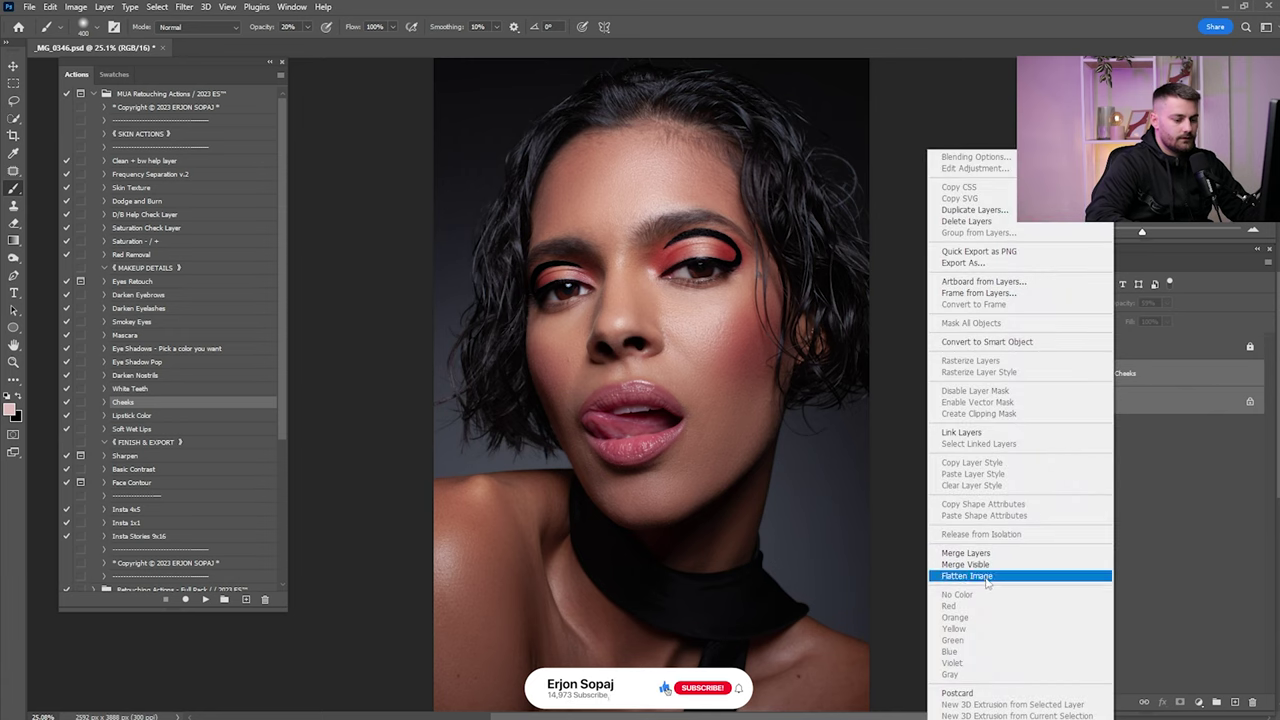
Merge the Cherry Cheeks layer into the Background and run the Lipstick Color action
click(965, 564)
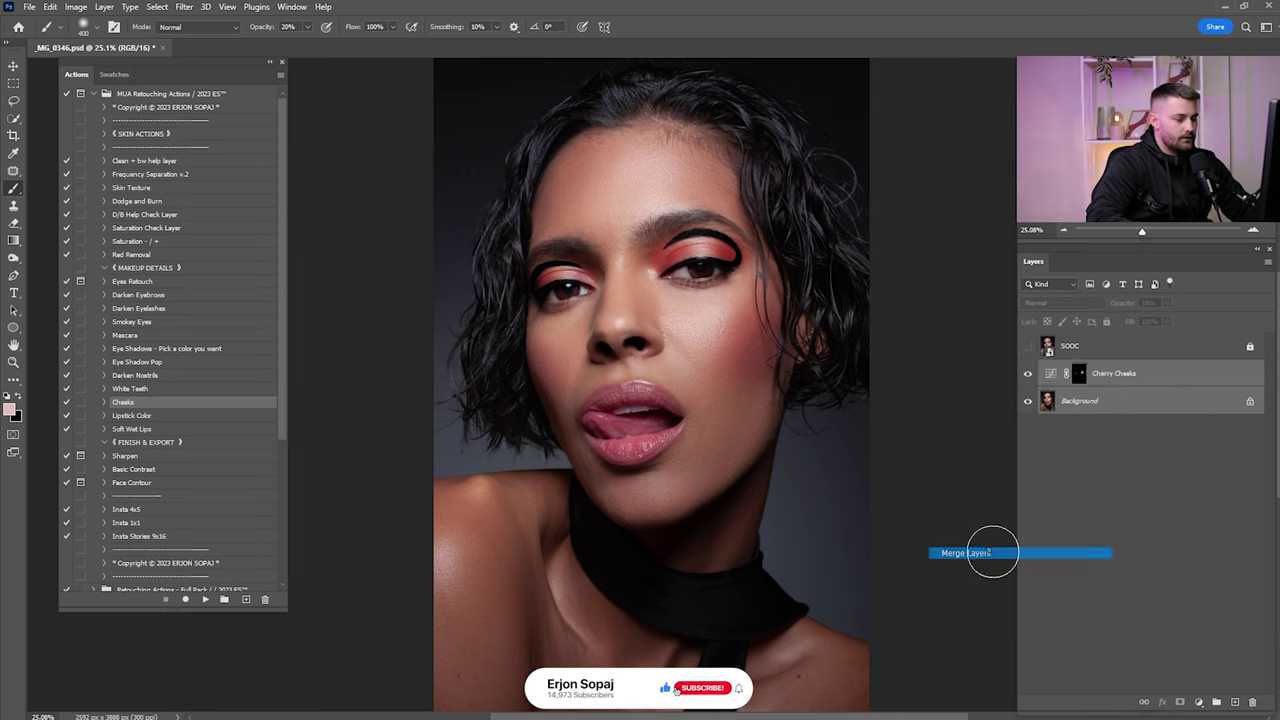
click(132, 415)
click(205, 599)
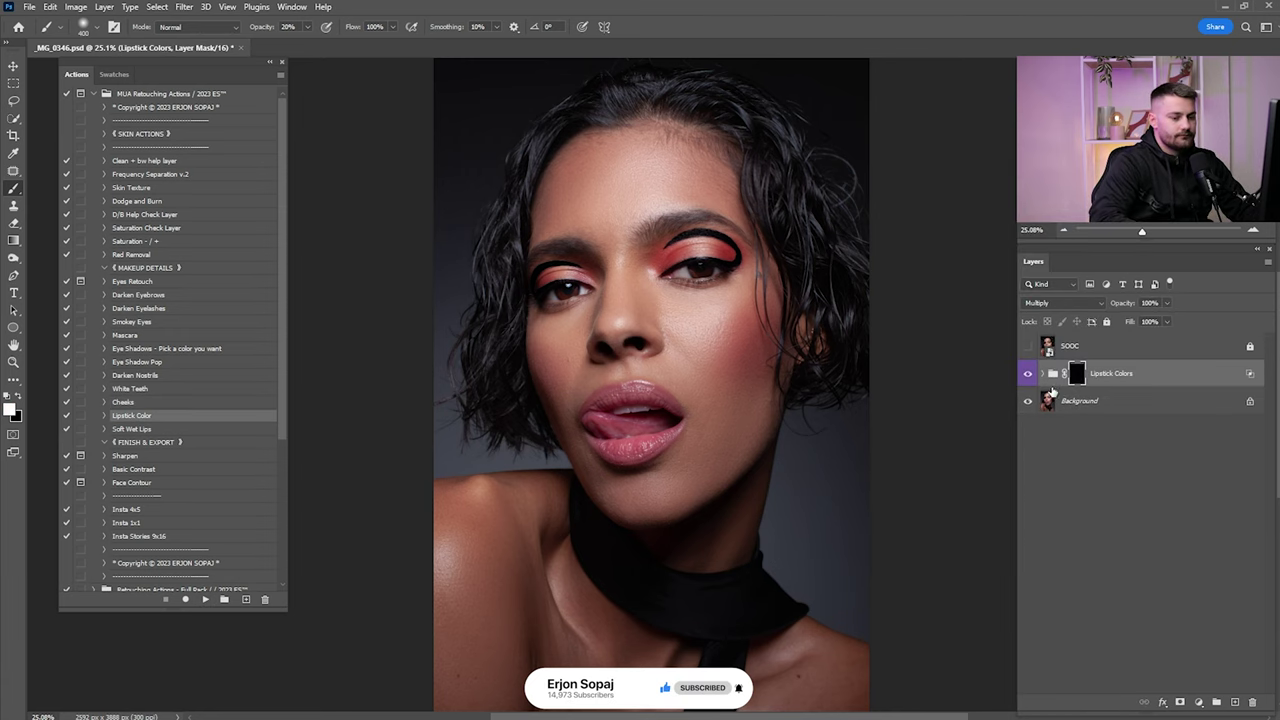
Look over the color fills inside the Lipstick Colors group and target the group's mask
key(z)
drag(629, 403, 692, 378)
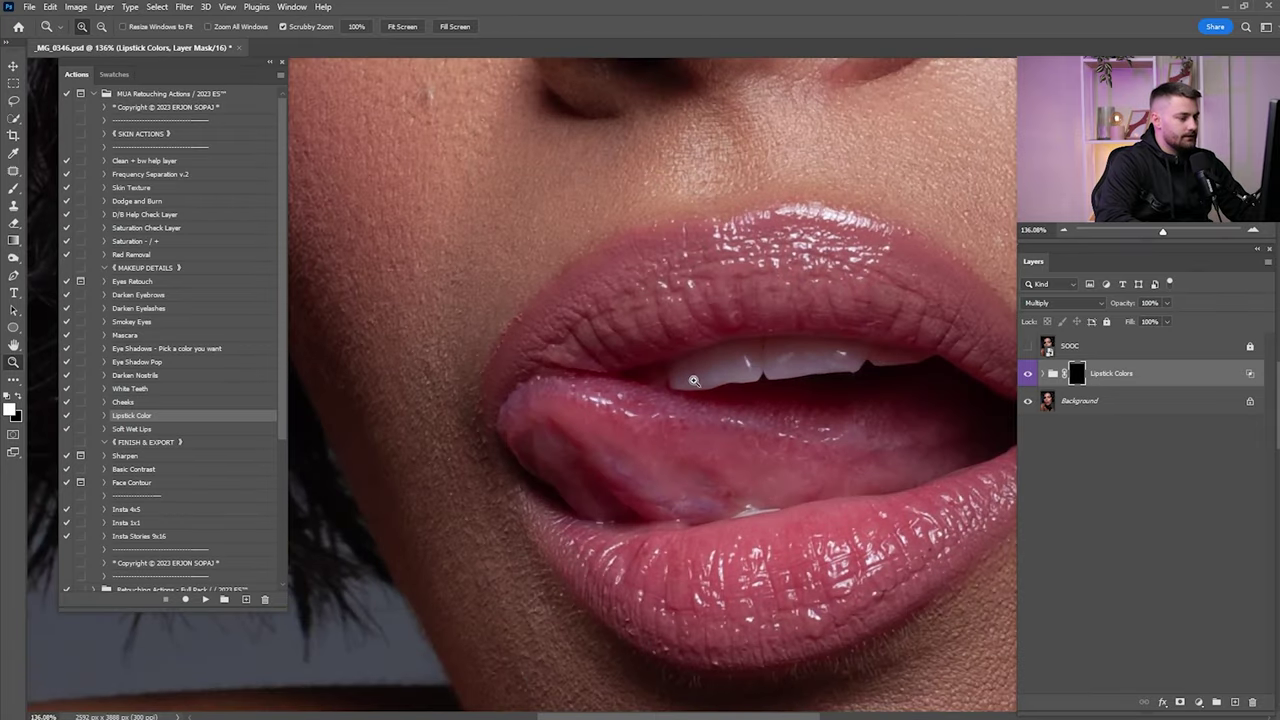
key(b)
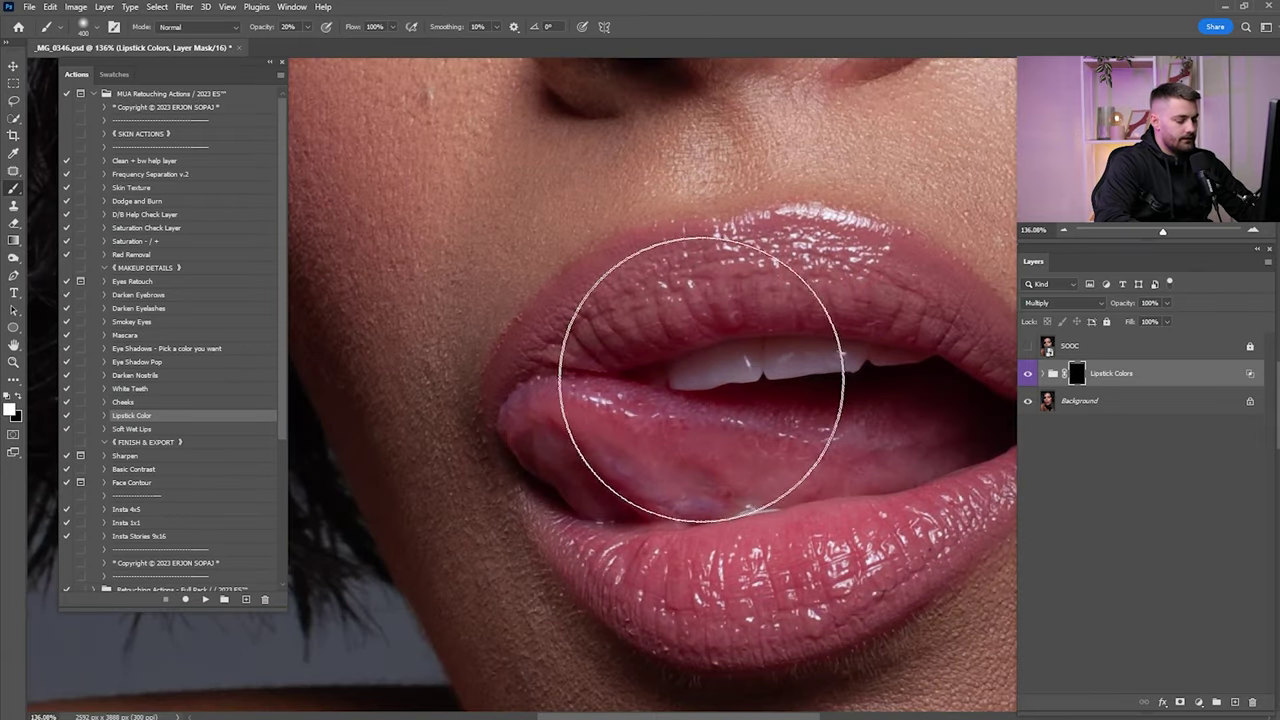
click(1045, 380)
click(1042, 374)
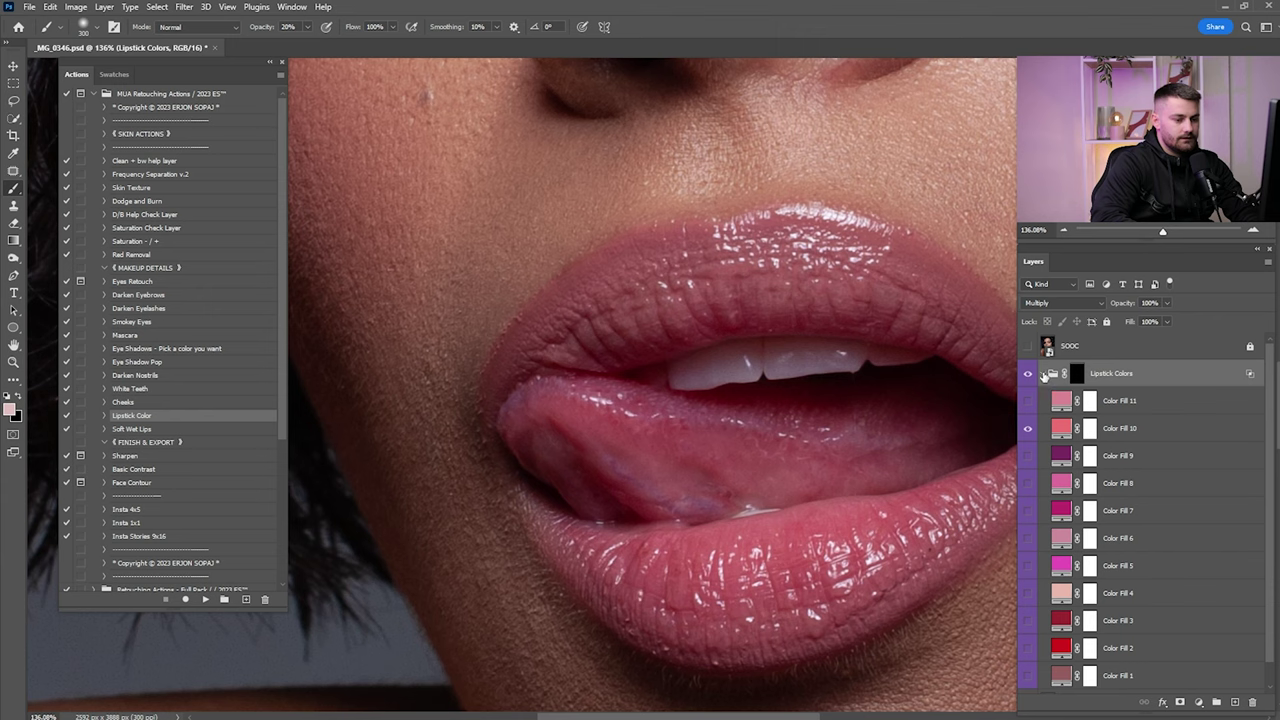
click(1043, 374)
click(1076, 375)
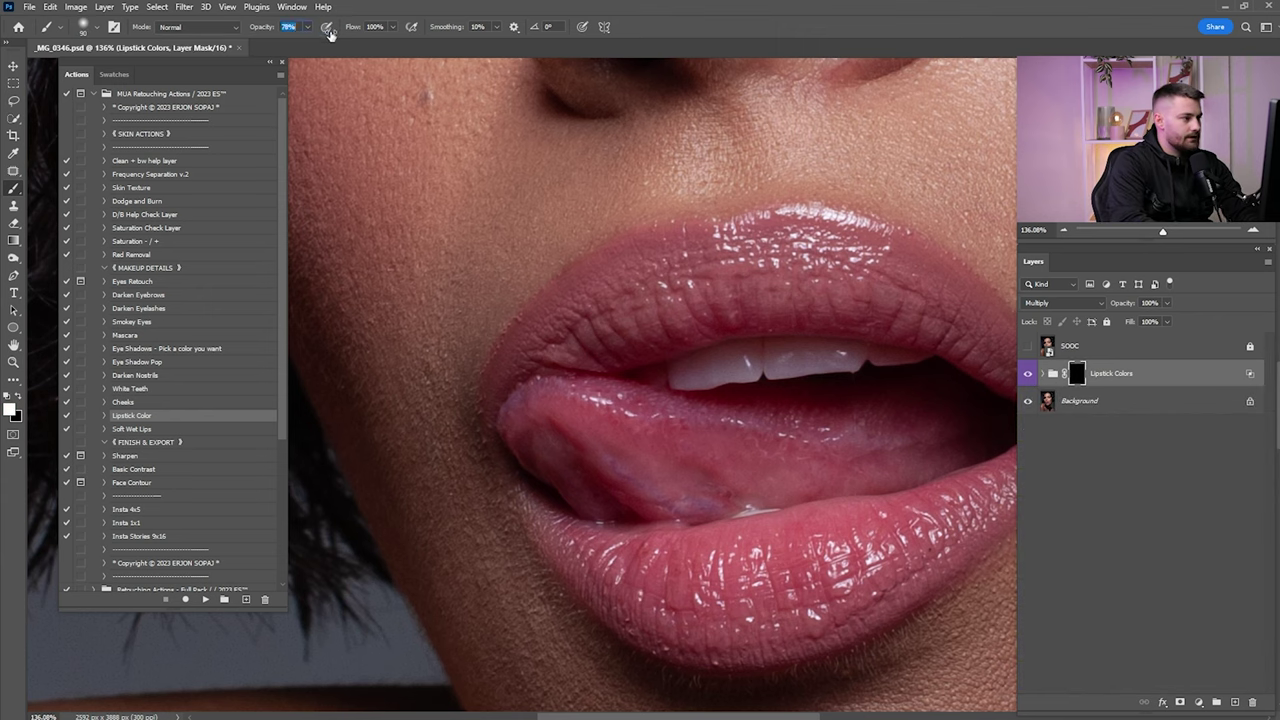
Paint both lips in white on the Lipstick Colors mask, using a Brush of about 40 px at 100% opacity
drag(331, 35, 356, 38)
key(])
mouse_move(569, 326)
mouse_down()
mouse_move(678, 286)
mouse_move(731, 290)
mouse_up()
drag(731, 290, 622, 287)
mouse_move(665, 285)
mouse_down()
mouse_move(806, 290)
mouse_move(893, 353)
mouse_move(904, 416)
mouse_move(934, 444)
mouse_move(835, 547)
mouse_move(812, 545)
mouse_move(827, 520)
mouse_move(651, 556)
mouse_move(522, 567)
mouse_move(471, 554)
mouse_move(541, 601)
mouse_move(594, 595)
mouse_move(657, 625)
mouse_move(740, 589)
mouse_move(704, 615)
mouse_move(849, 529)
mouse_move(698, 615)
mouse_move(573, 632)
mouse_move(428, 520)
mouse_move(537, 552)
mouse_move(803, 517)
mouse_move(764, 517)
mouse_move(859, 490)
mouse_move(943, 424)
mouse_move(946, 383)
mouse_move(921, 344)
mouse_move(863, 295)
mouse_move(733, 227)
mouse_move(649, 218)
mouse_move(520, 255)
mouse_move(434, 321)
mouse_move(386, 420)
mouse_up()
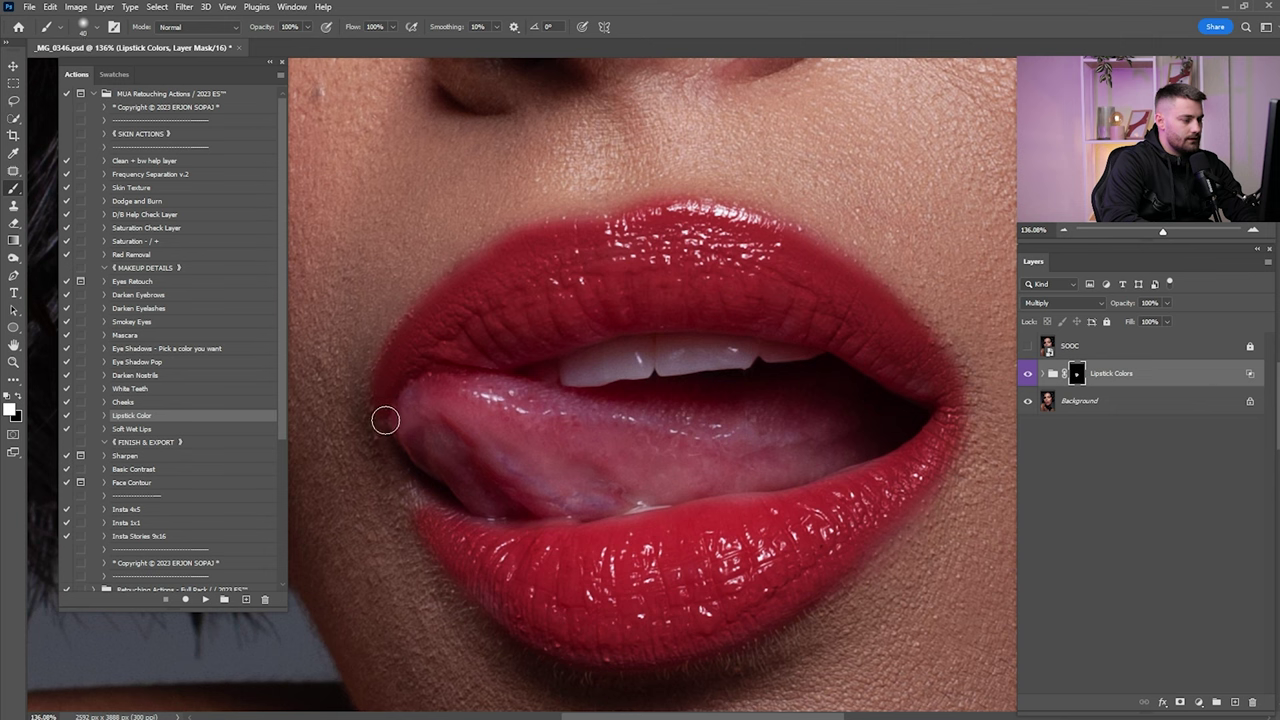
drag(406, 474, 451, 524)
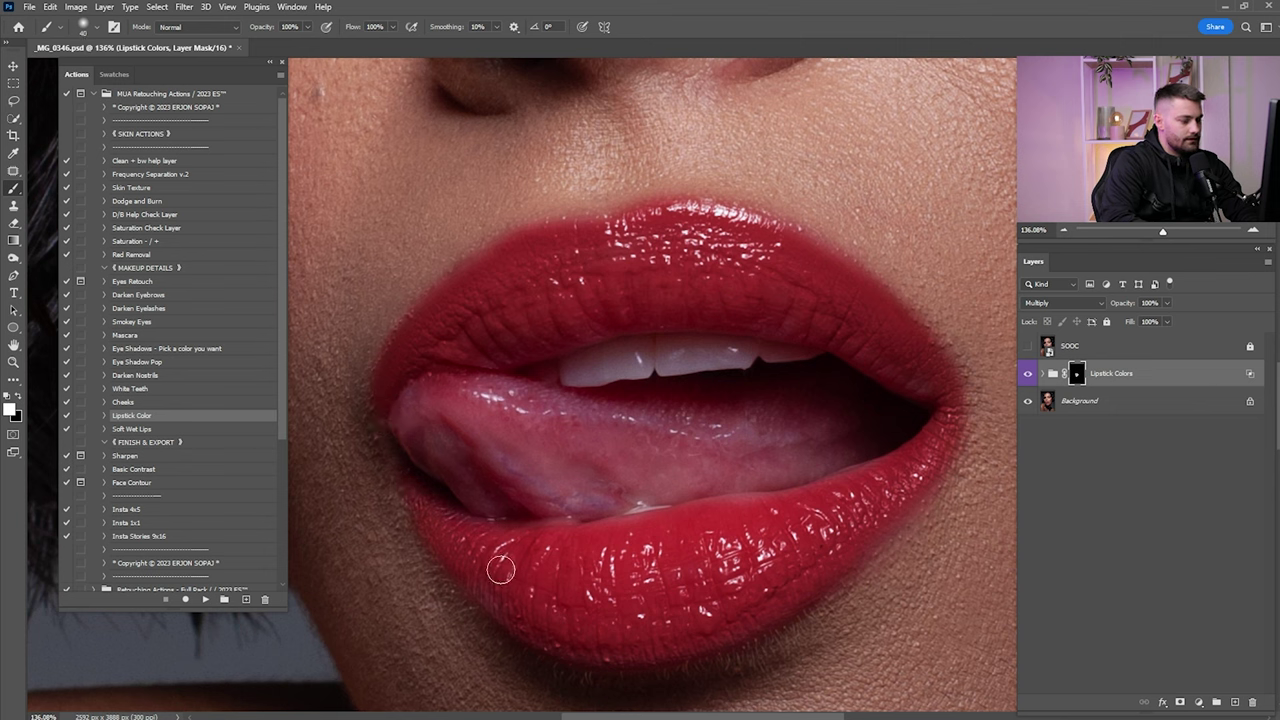
drag(501, 569, 548, 632)
mouse_move(604, 544)
mouse_down()
mouse_move(917, 466)
mouse_move(834, 537)
mouse_move(893, 499)
mouse_move(838, 552)
mouse_move(897, 505)
mouse_move(931, 452)
mouse_move(938, 388)
mouse_move(920, 351)
mouse_move(769, 241)
mouse_move(676, 228)
mouse_move(584, 236)
mouse_move(512, 257)
mouse_move(456, 309)
mouse_move(489, 268)
mouse_move(465, 386)
mouse_move(481, 397)
mouse_move(462, 382)
mouse_move(433, 390)
mouse_move(436, 451)
mouse_up()
Compare the whole portrait with and without the Lipstick Colors group
key(ctrl+0)
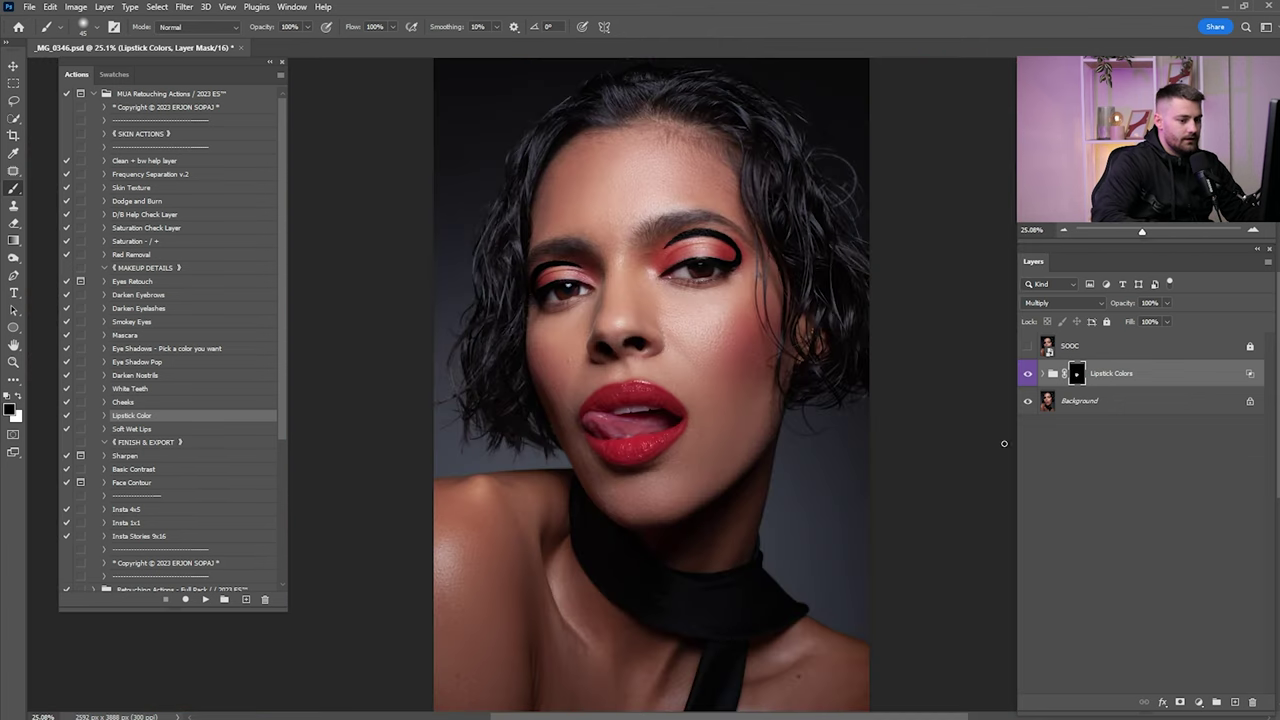
click(1027, 376)
click(1027, 376)
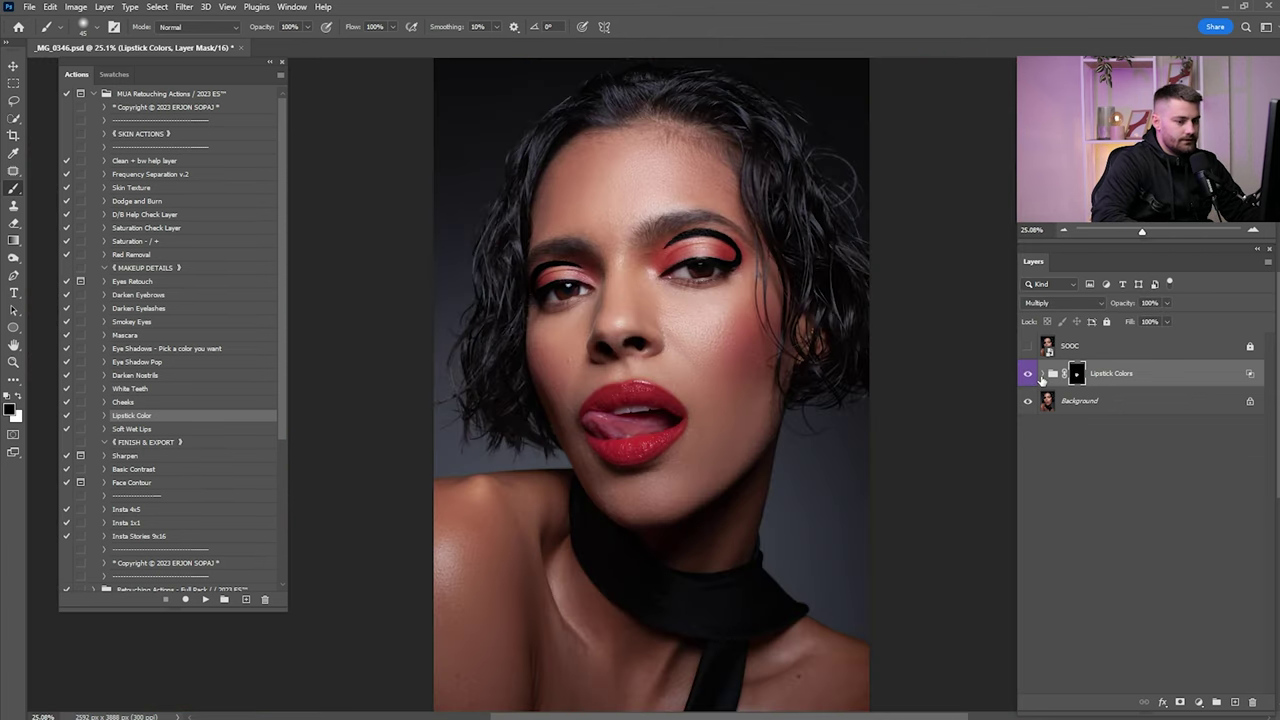
Hide Color Fill 10, try Color Fill 1 as the lipstick shade and set the Lipstick Colors group's opacity to 55%
click(1042, 373)
click(1028, 428)
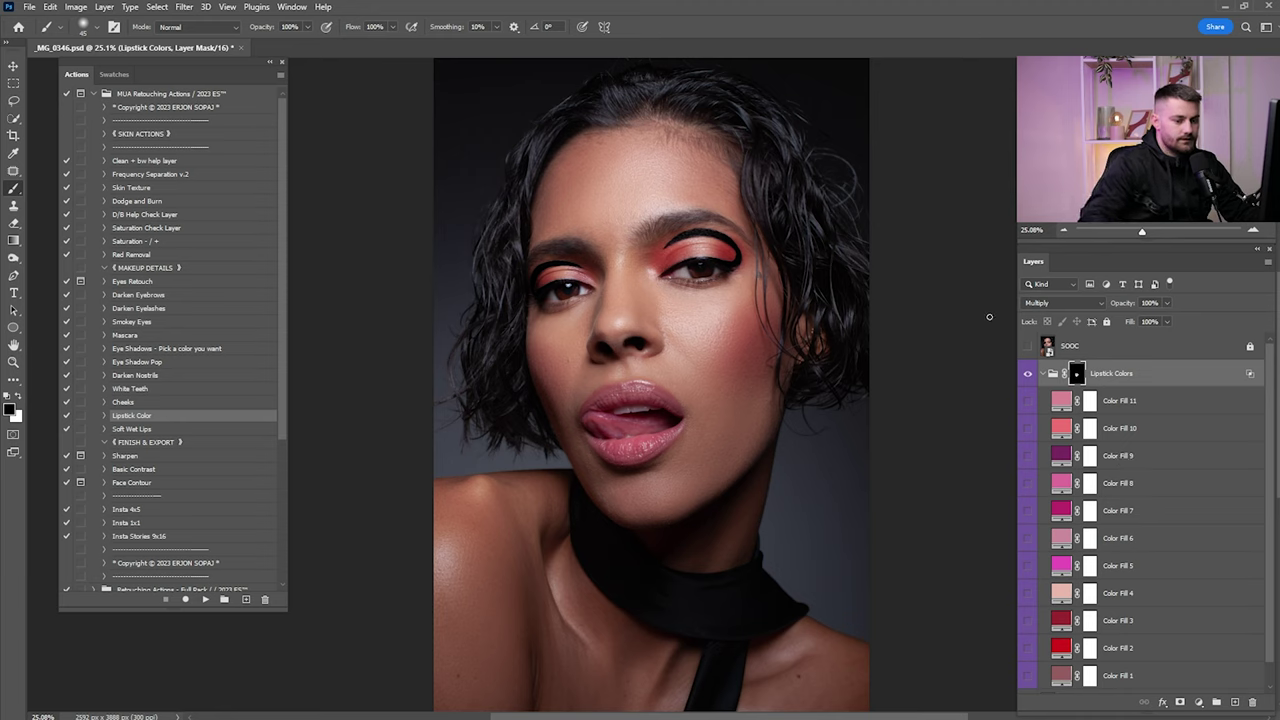
scroll(1173, 492, down, 1)
click(1027, 652)
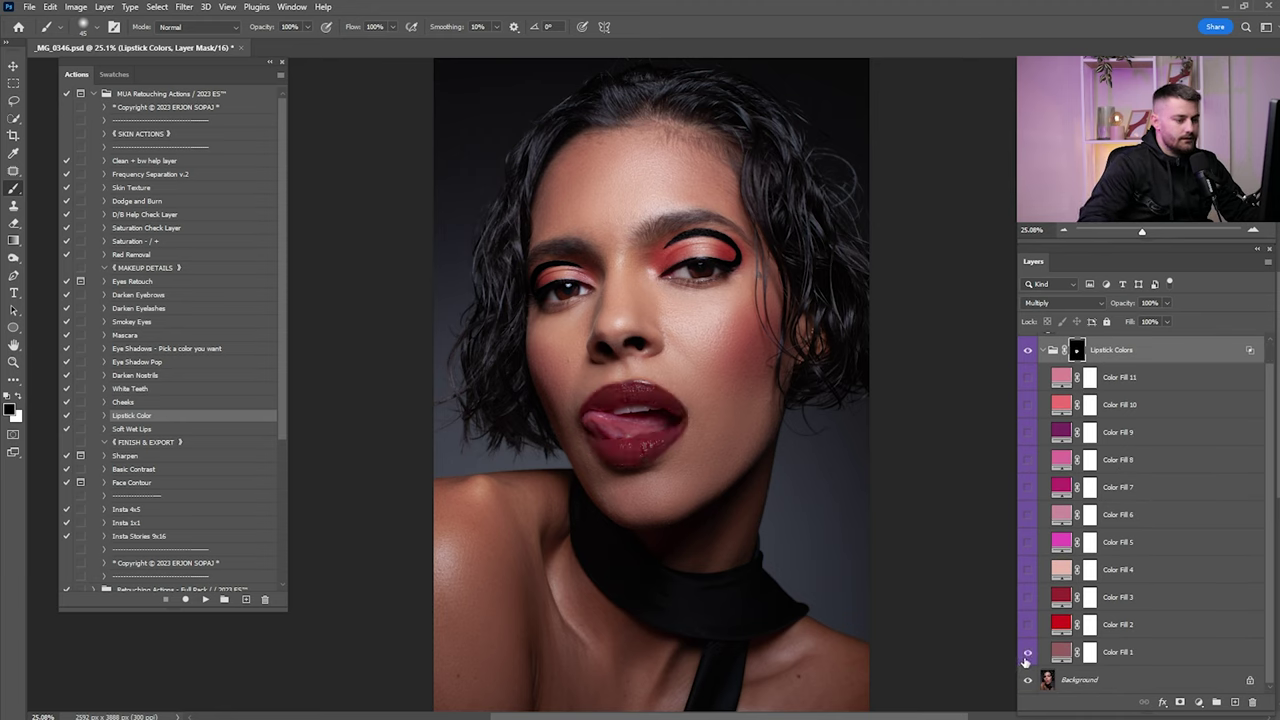
click(1027, 652)
click(1028, 653)
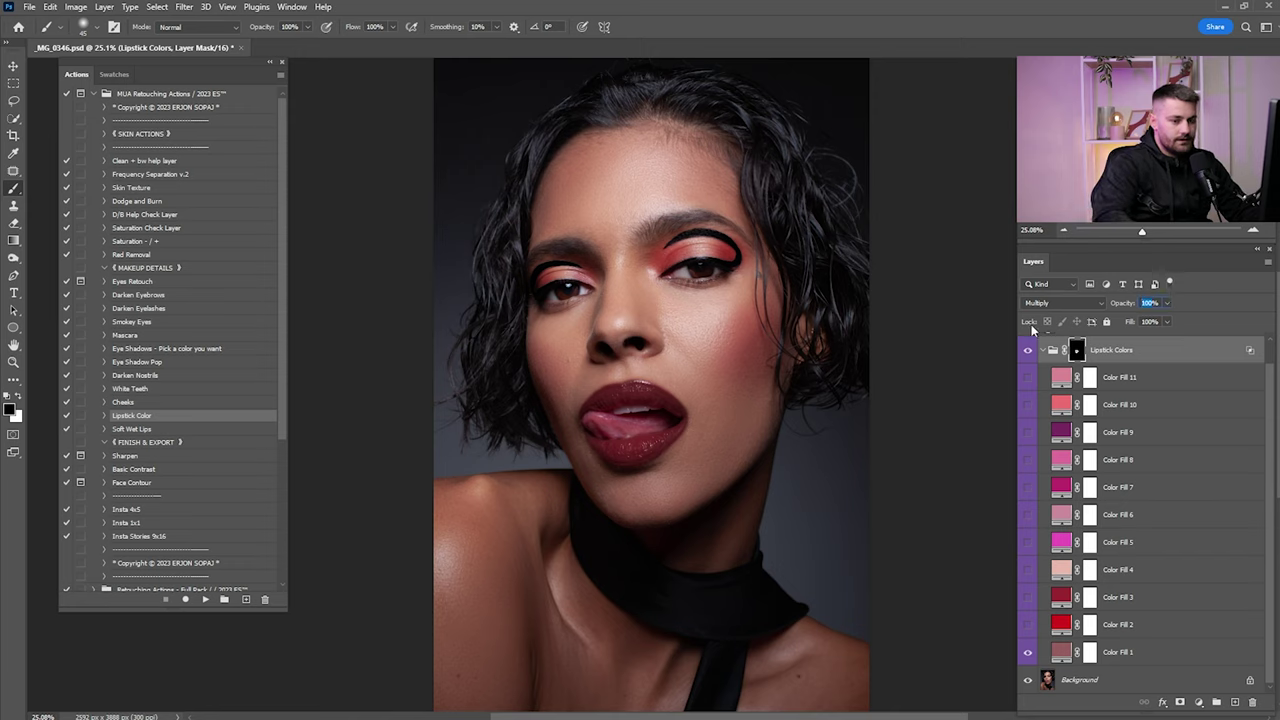
text(55)
key(Return)
click(1027, 652)
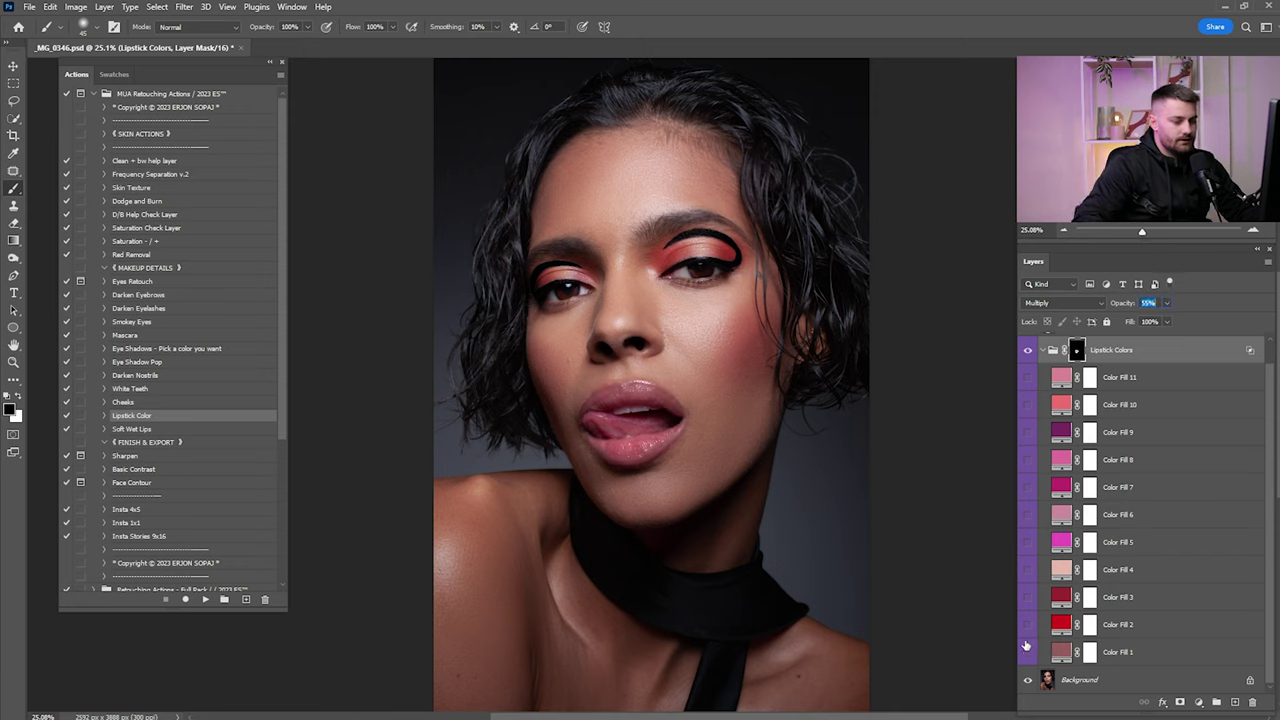
Preview the other lipstick shades on the lips one at a time, from Color Fill 2 up to Color Fill 11
click(1027, 624)
click(1028, 624)
click(1028, 597)
click(1028, 597)
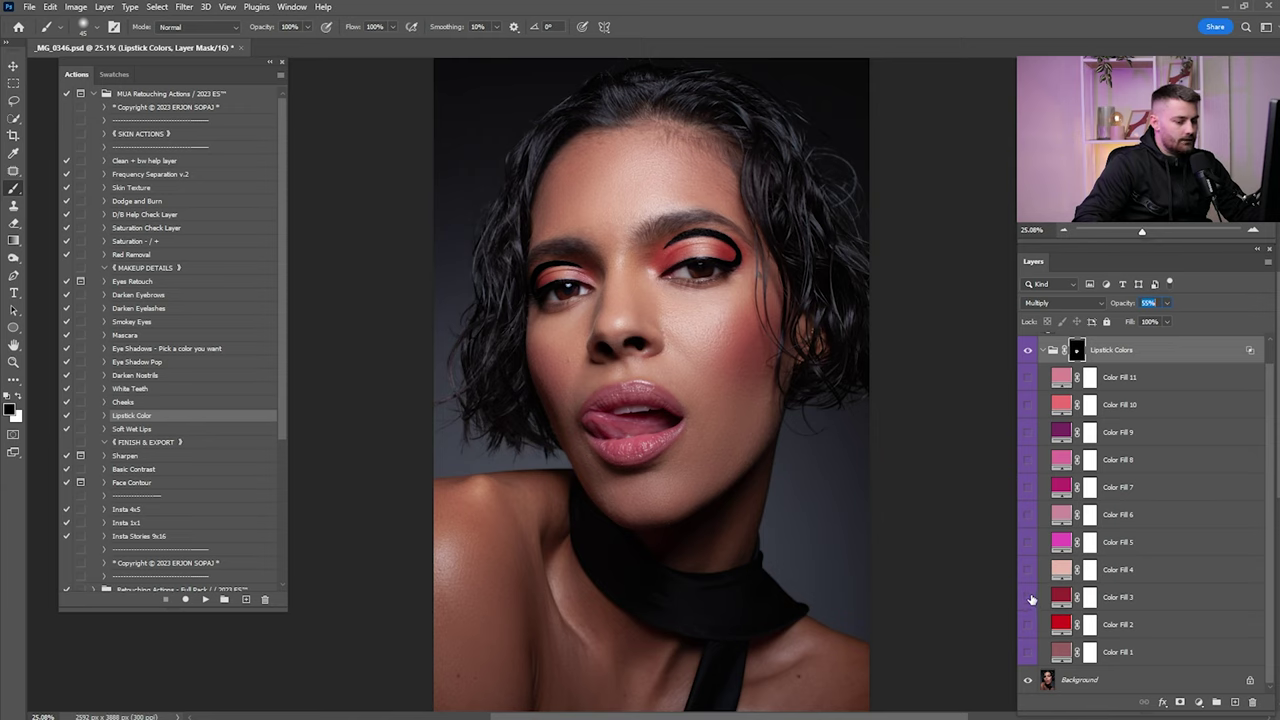
click(1028, 569)
click(1028, 569)
click(1028, 542)
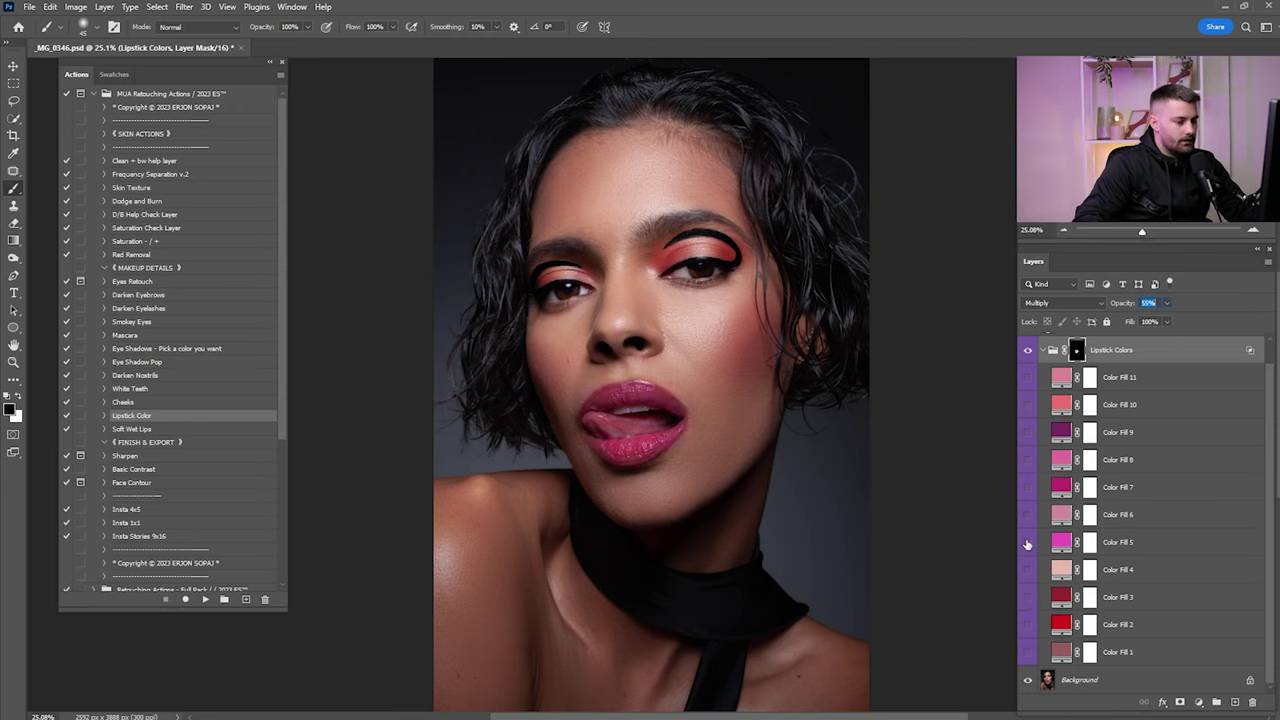
click(1028, 542)
click(1027, 514)
click(1027, 514)
click(1027, 487)
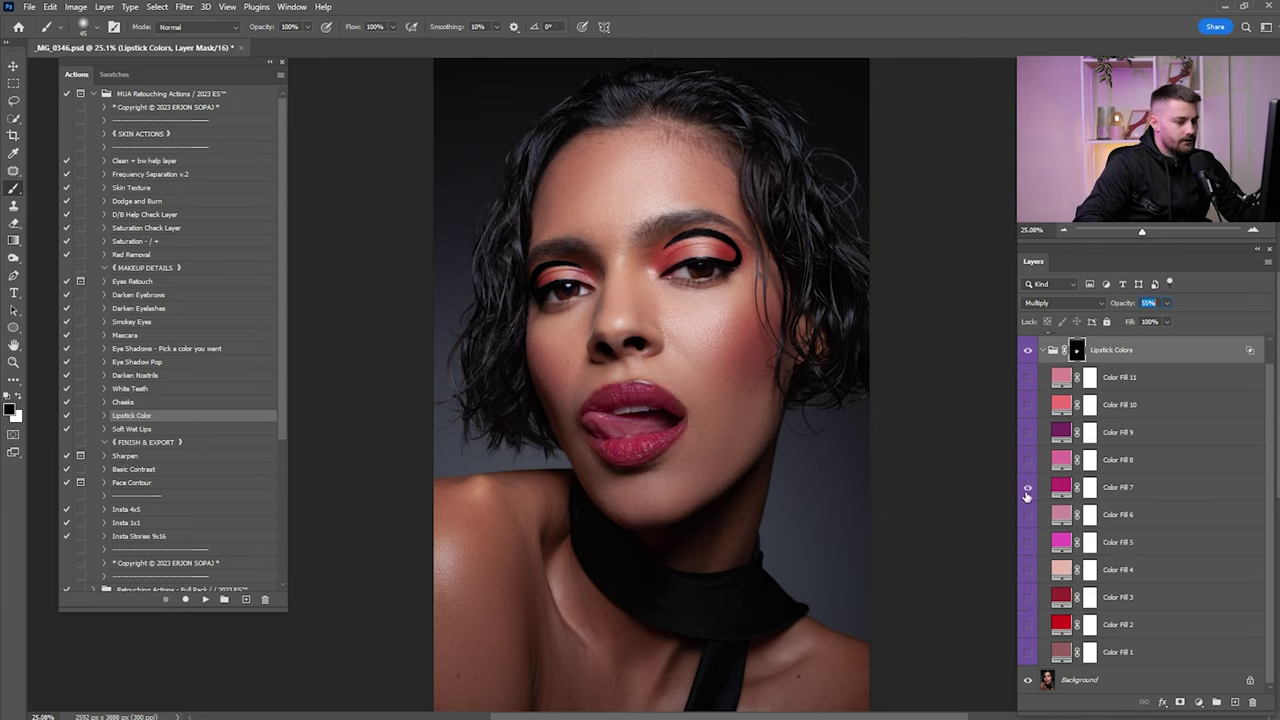
click(1027, 487)
click(1027, 459)
click(1027, 459)
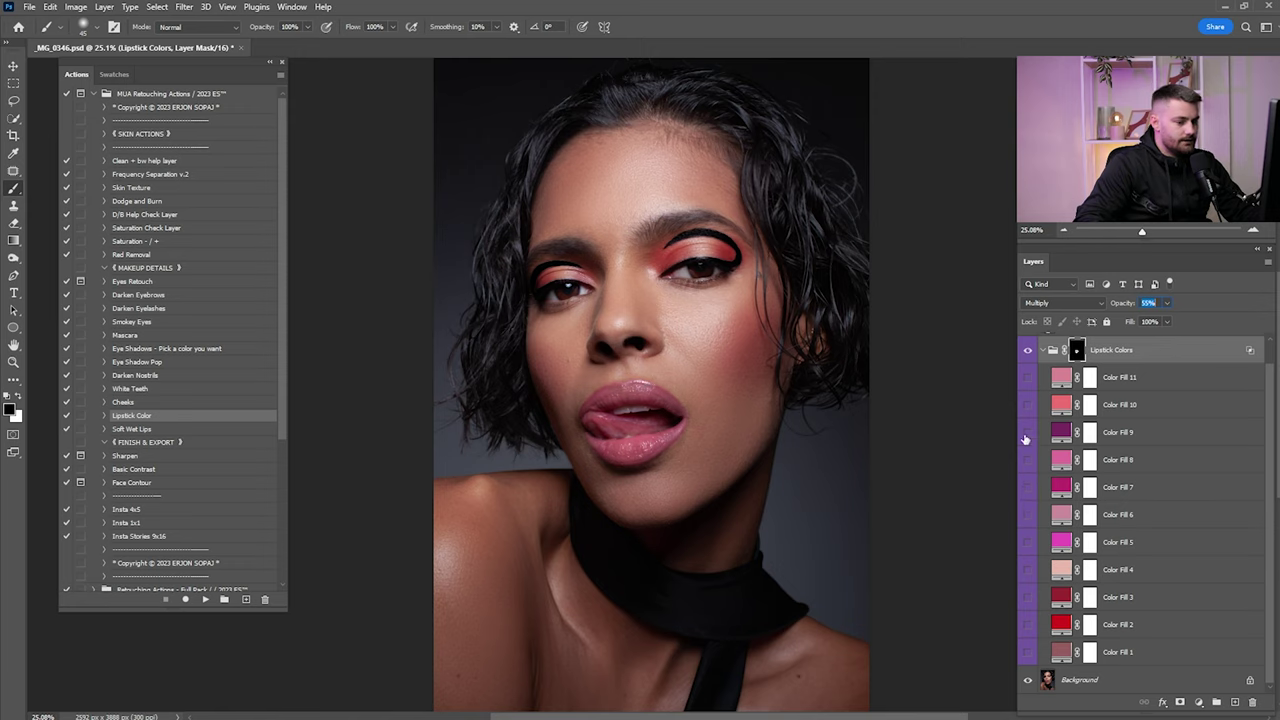
click(1027, 432)
click(1027, 432)
click(1027, 404)
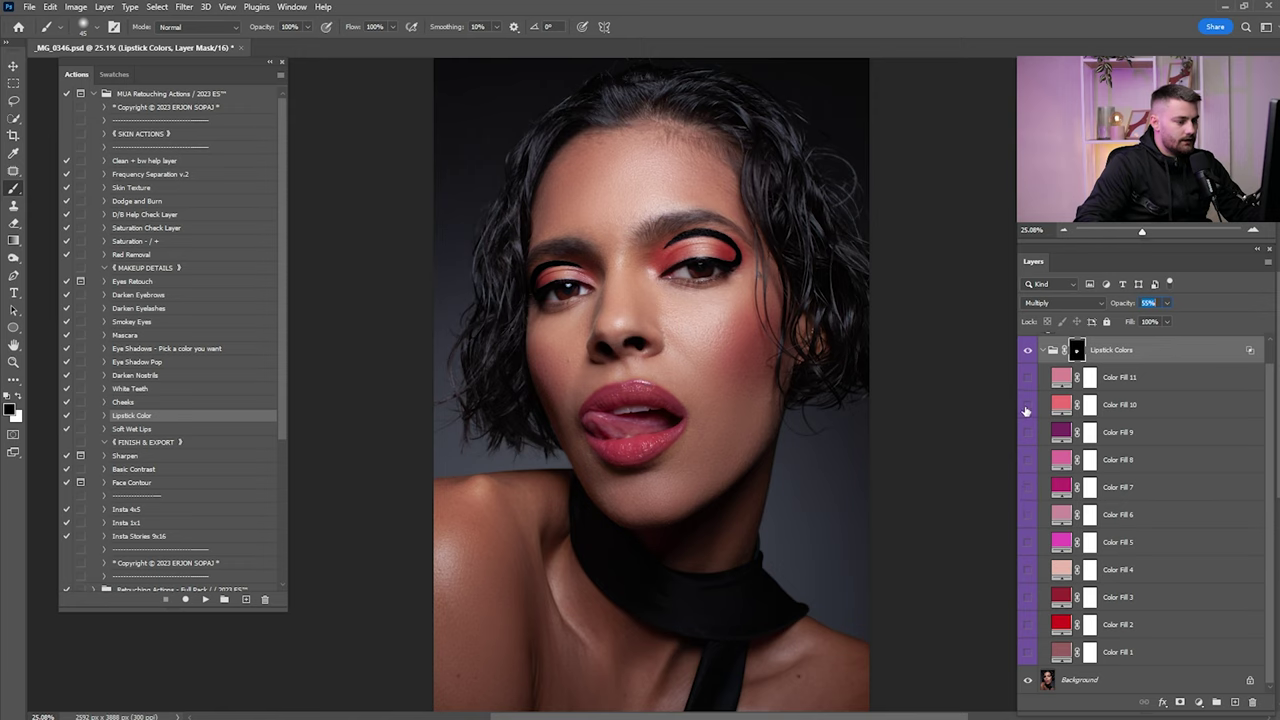
click(1027, 404)
click(1027, 377)
click(1027, 377)
click(1027, 404)
double_click(1061, 404)
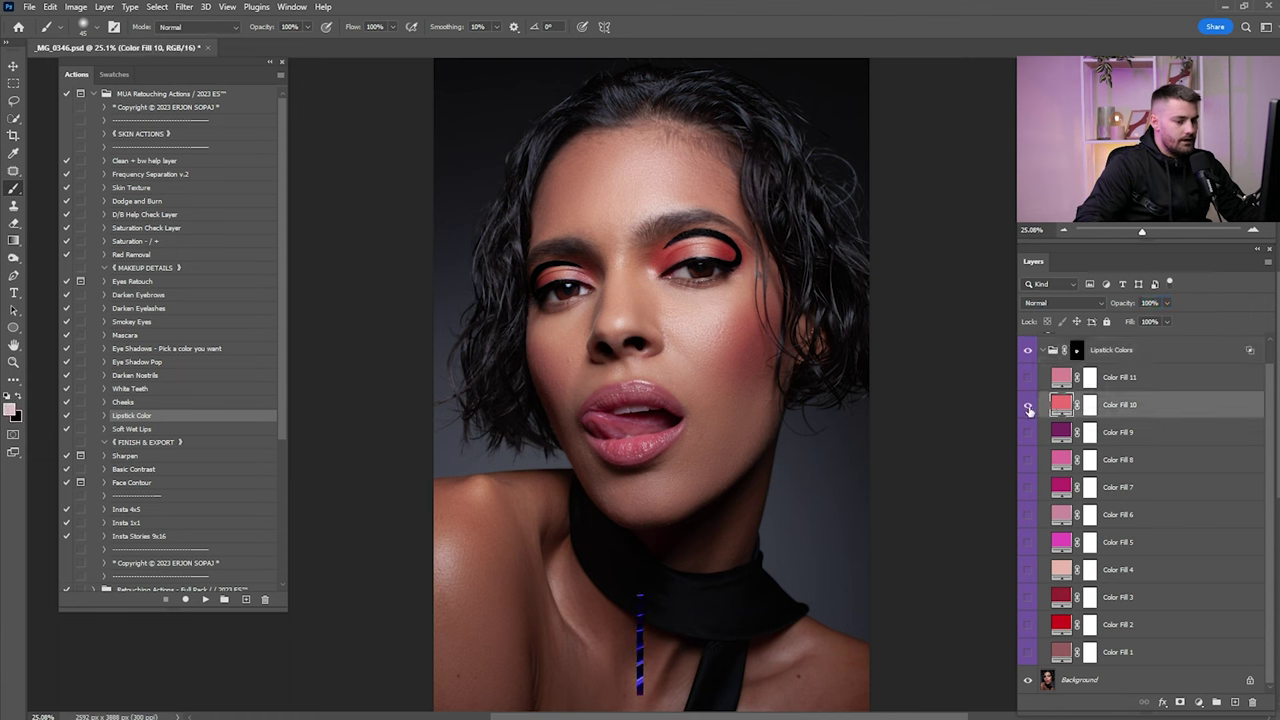
drag(277, 320, 277, 456)
click(401, 285)
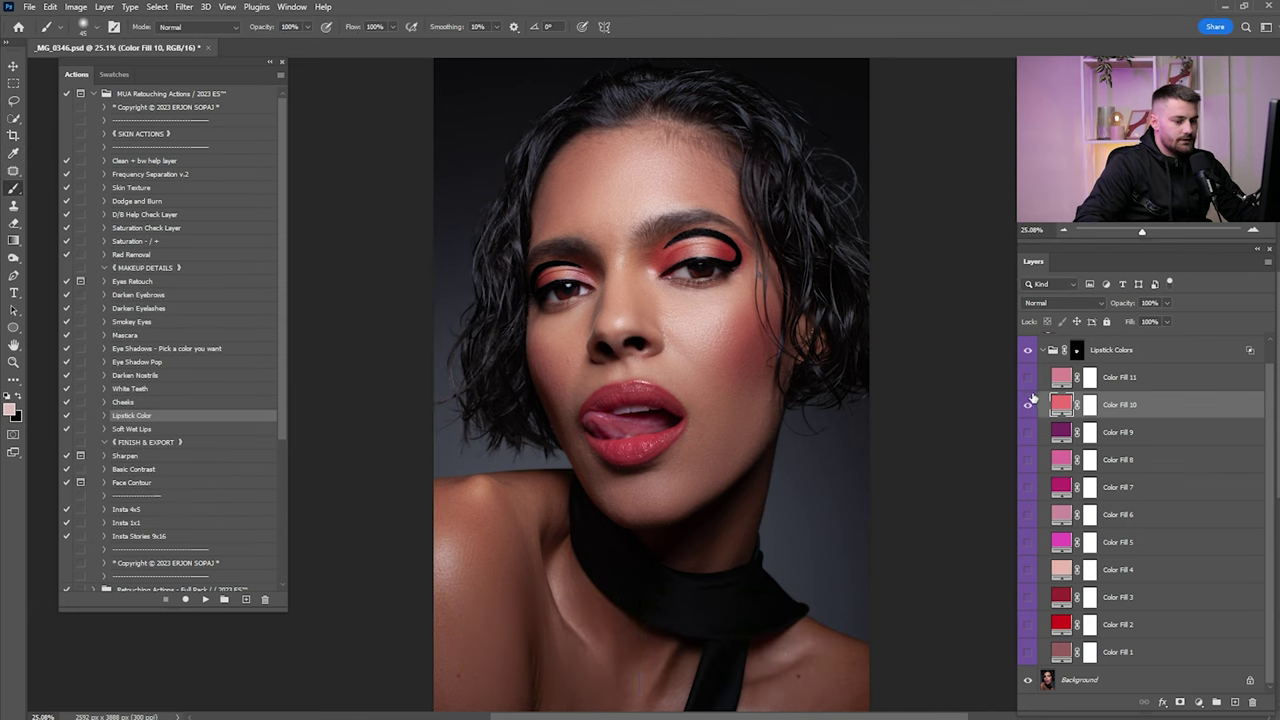
click(1029, 404)
Show Color Fill 11 as the lipstick shade and target the Lipstick Colors group's mask
click(1028, 378)
click(1139, 379)
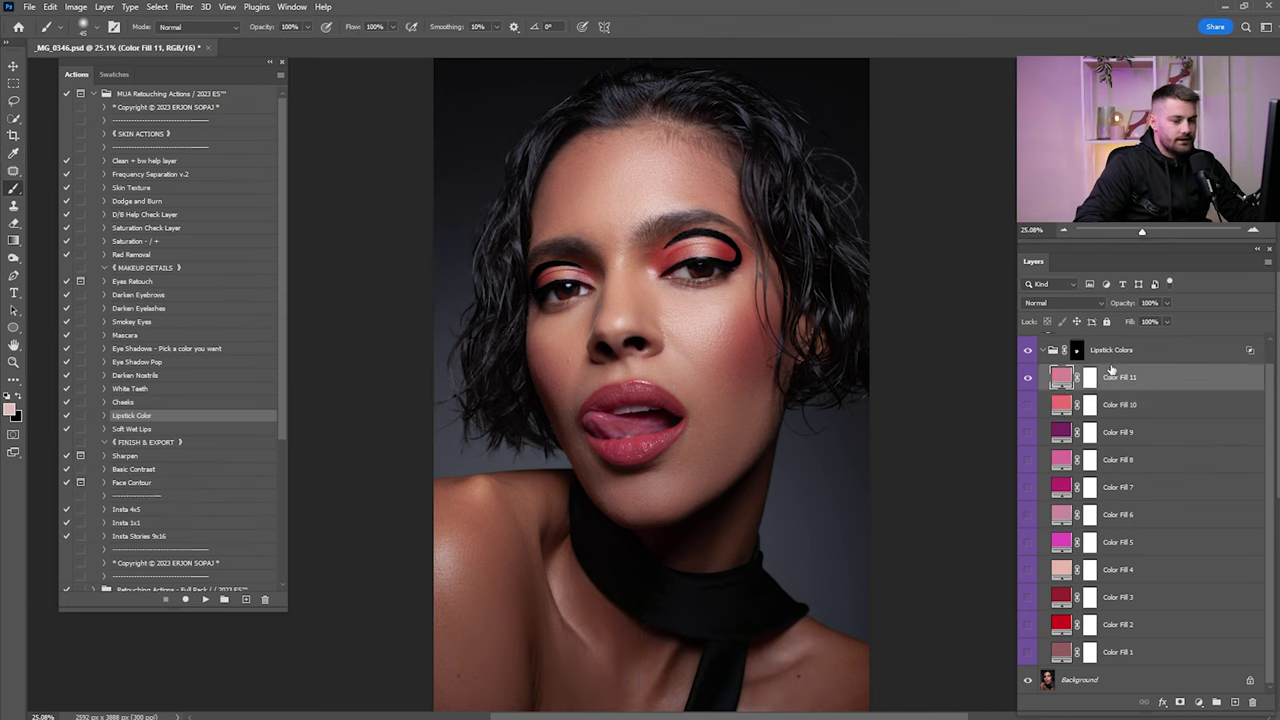
click(1076, 352)
click(1043, 351)
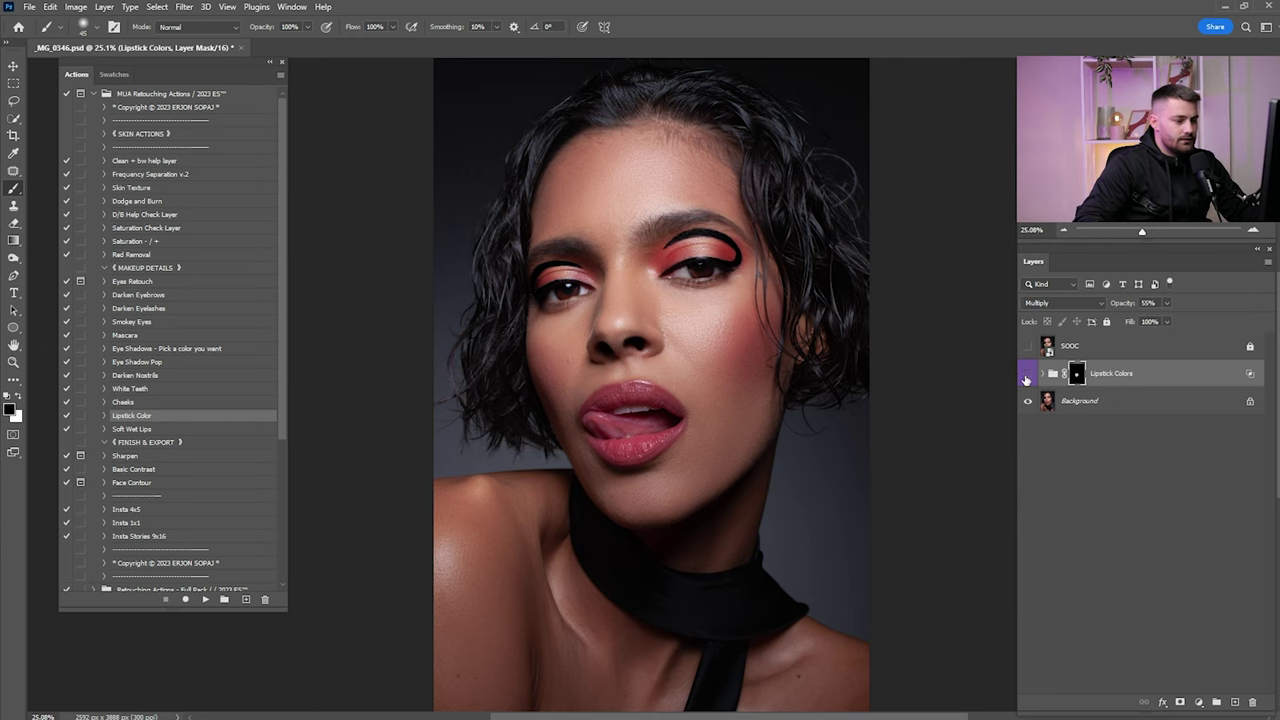
Compare the lips with and without the Color Fill 11 lipstick shade
click(1025, 380)
click(1026, 380)
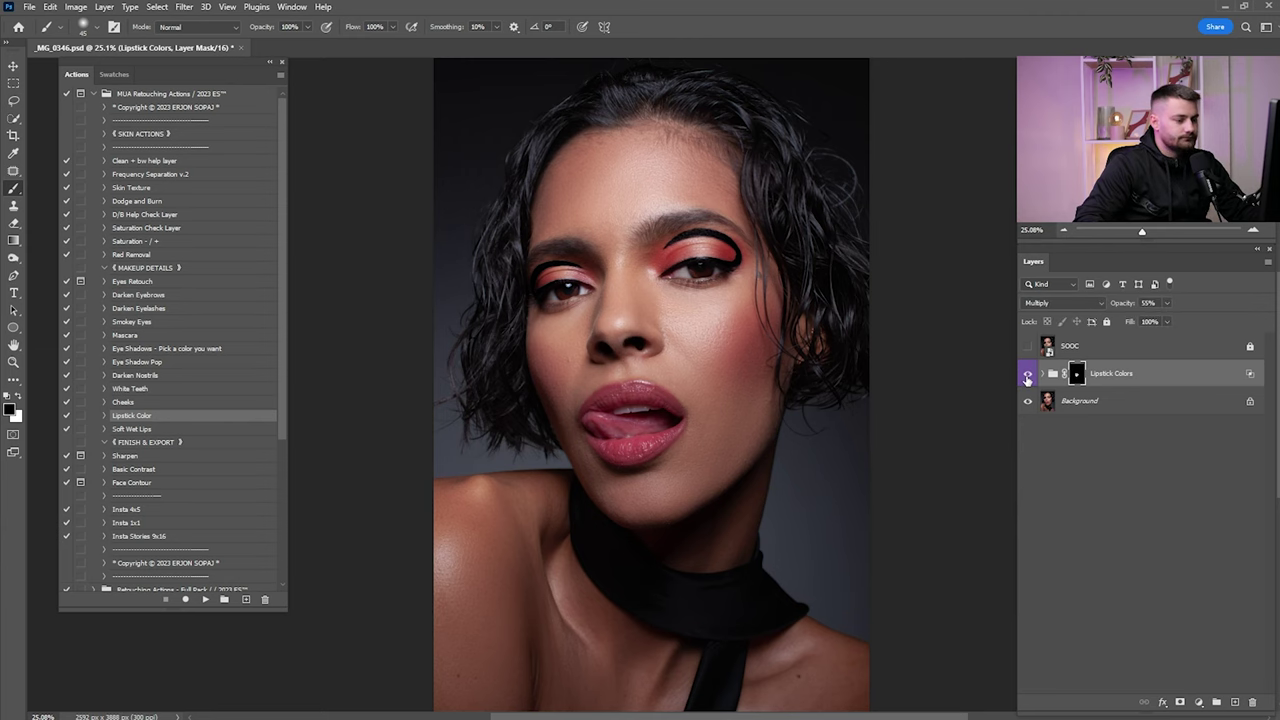
click(1027, 378)
click(1027, 378)
Refine the Lipstick Colors mask along the lip edges and mouth corners in black and white, using a Brush of about 40 px
key(z)
mouse_move(669, 426)
mouse_down()
mouse_move(765, 459)
mouse_move(755, 410)
mouse_up()
key(b)
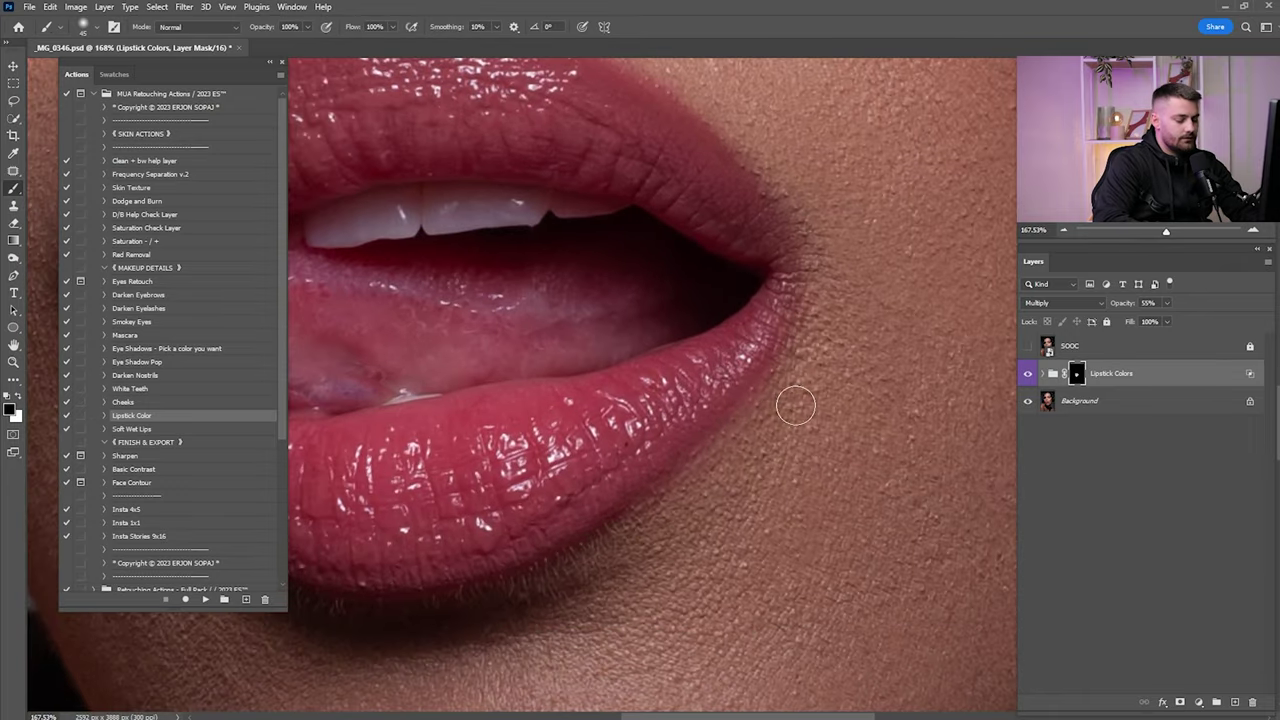
drag(809, 272, 841, 417)
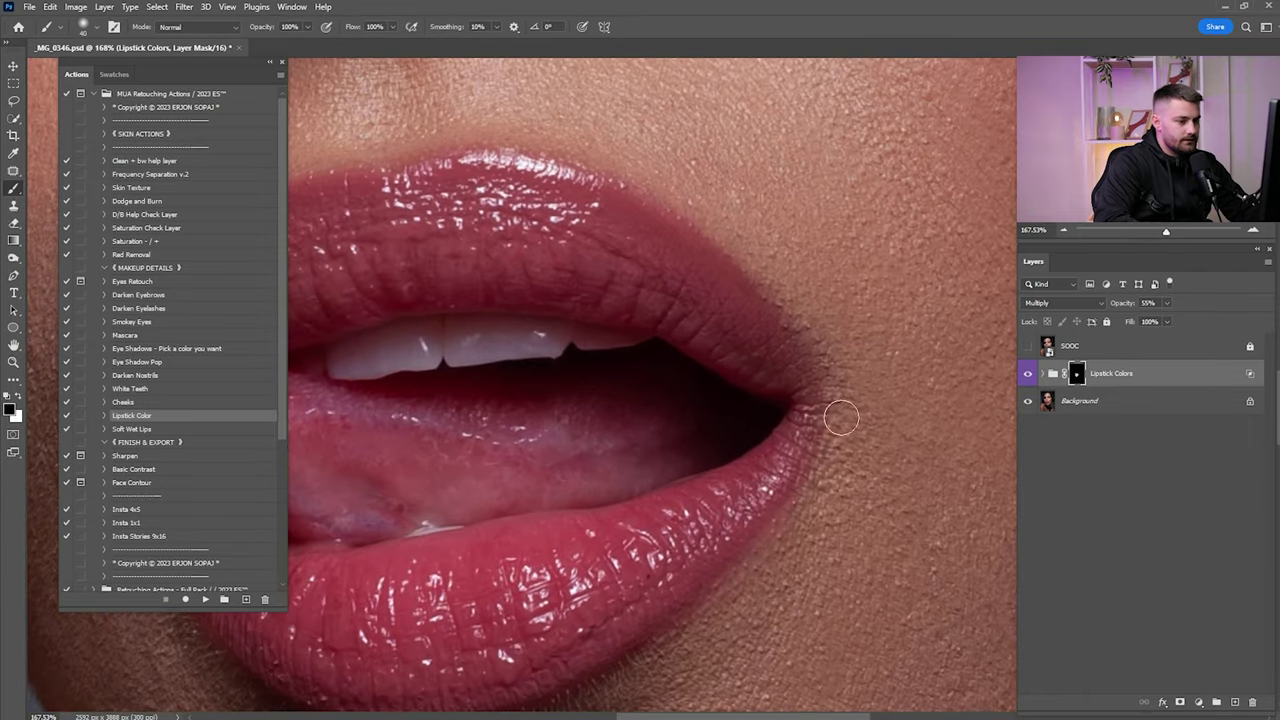
drag(803, 294, 985, 418)
drag(848, 294, 922, 338)
mouse_move(748, 298)
mouse_down()
mouse_move(890, 300)
mouse_move(925, 262)
mouse_up()
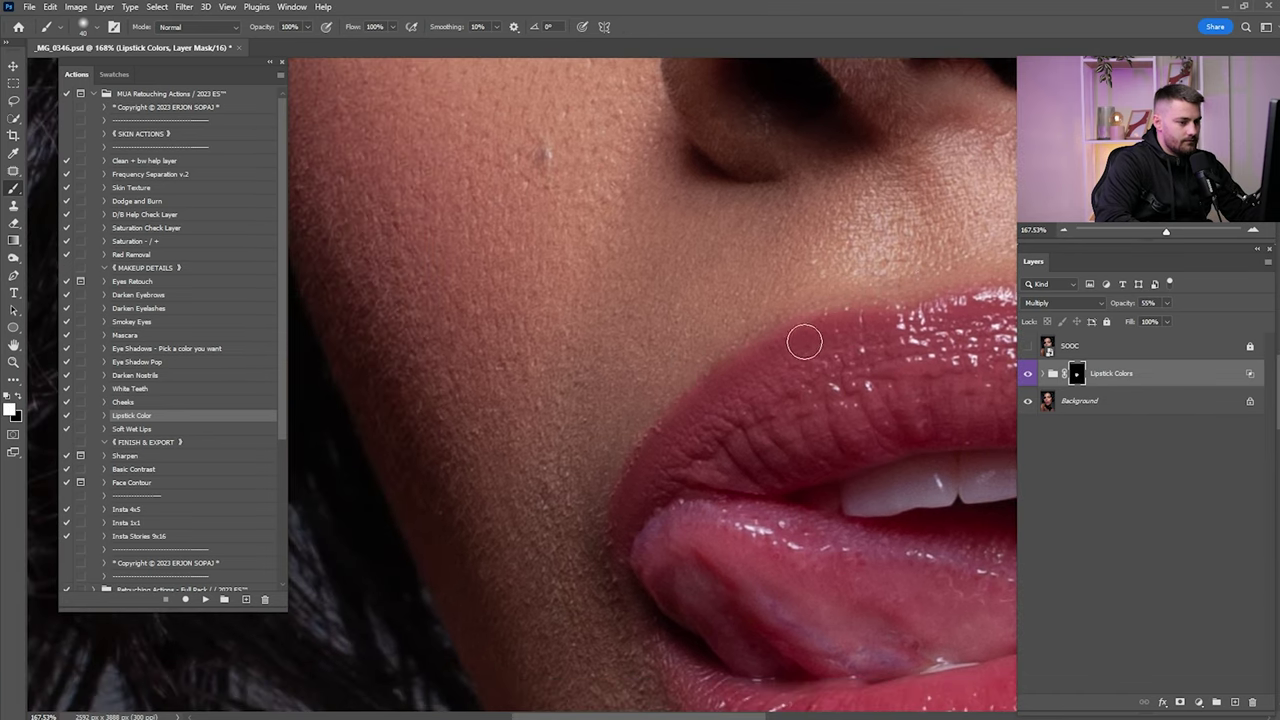
scroll(635, 425, down, 3)
scroll(709, 580, down, 5)
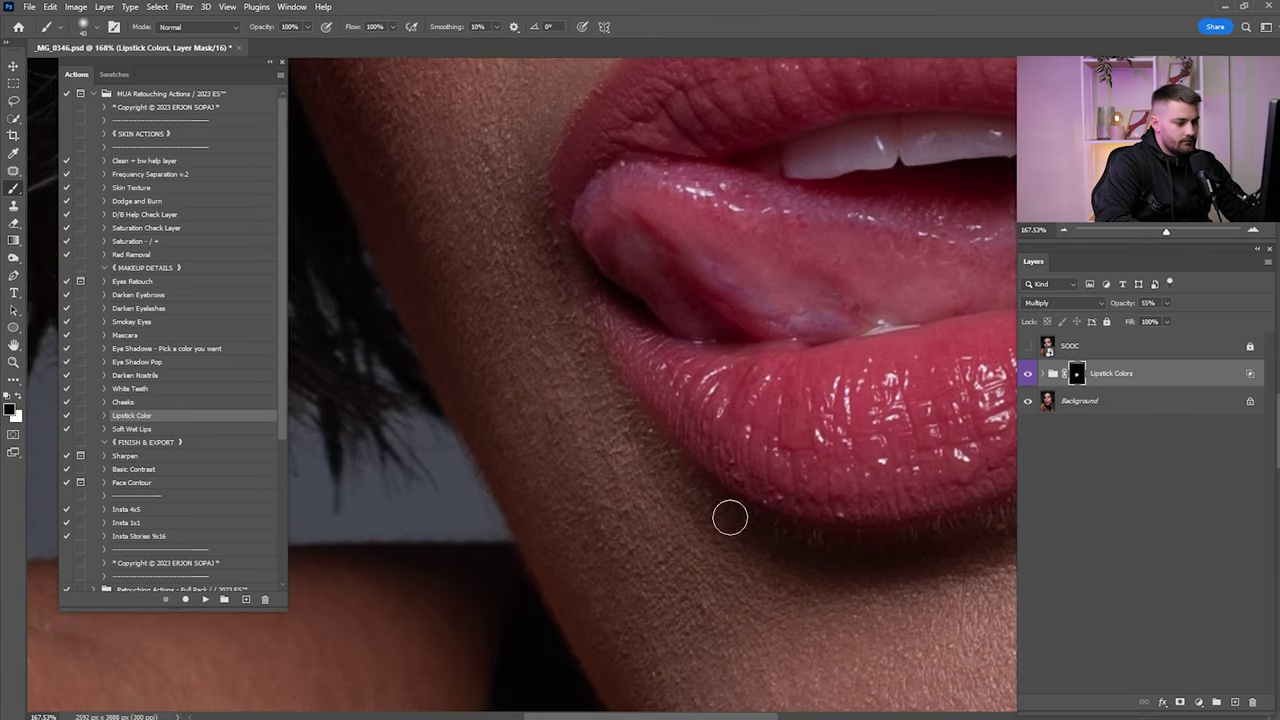
Set the Lipstick Colors group's opacity to 40% and compare the portrait with and without it
key(ctrl+0)
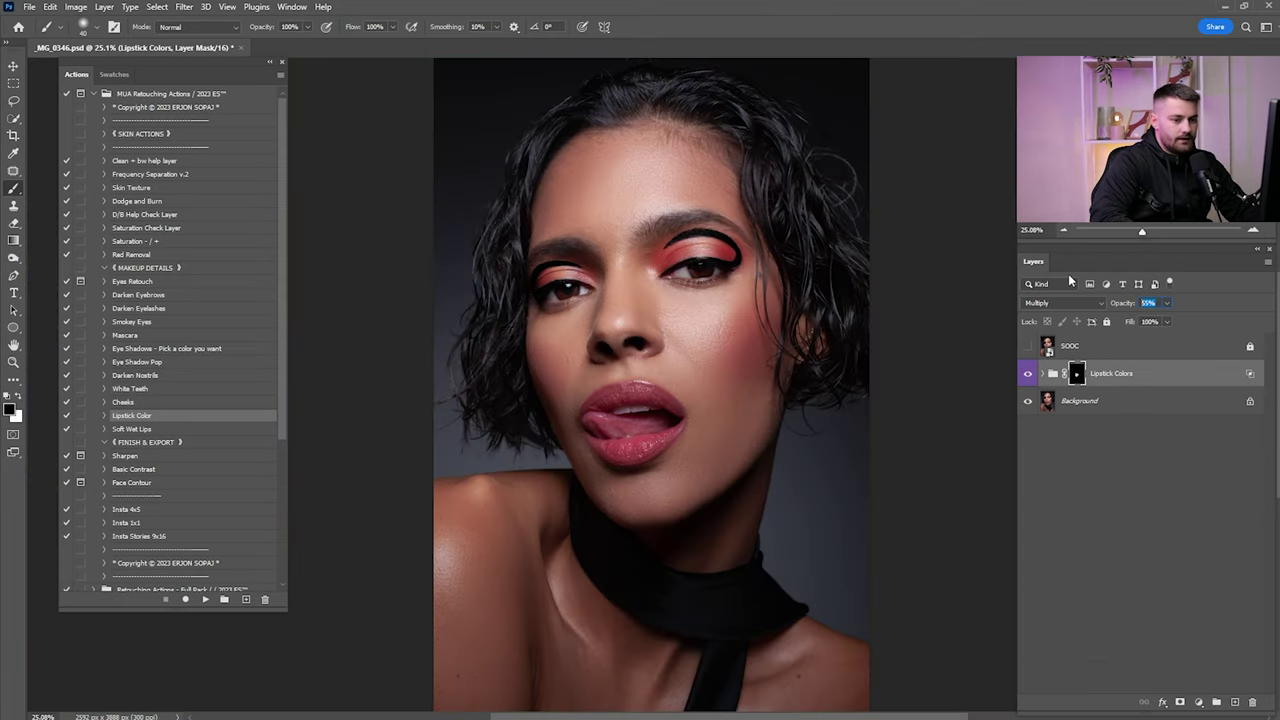
text(40)
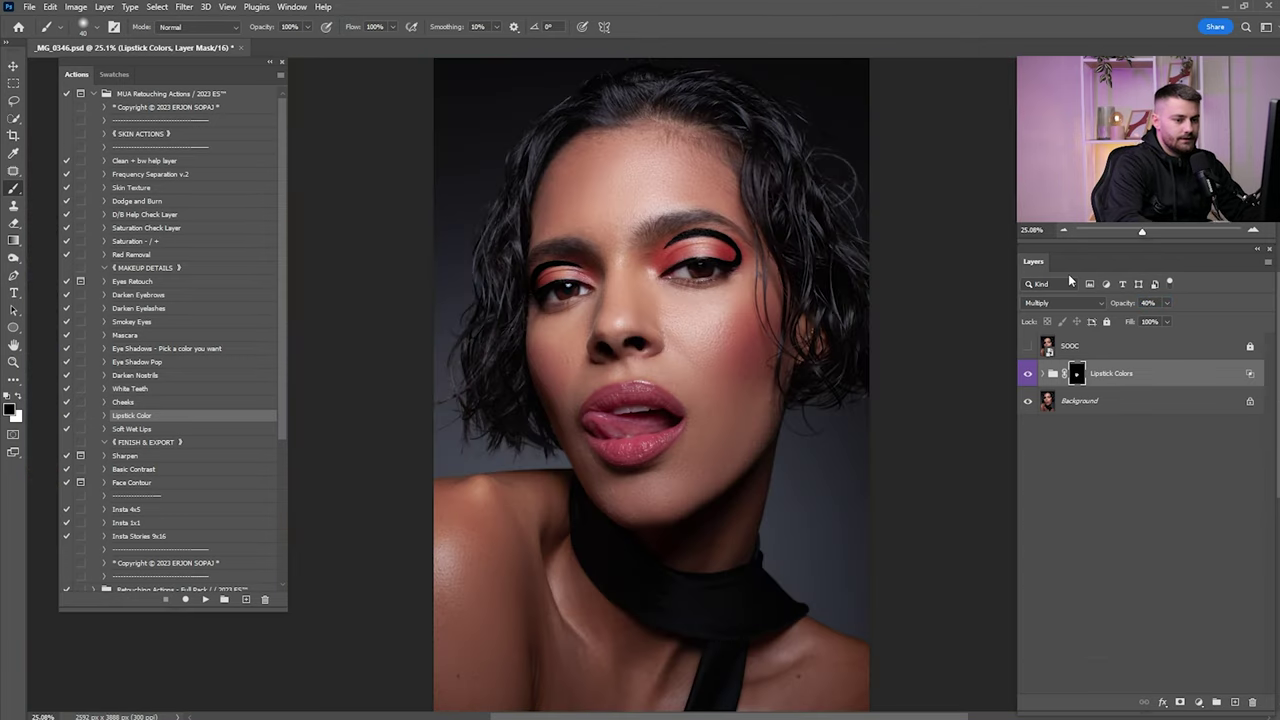
click(1027, 373)
click(1027, 373)
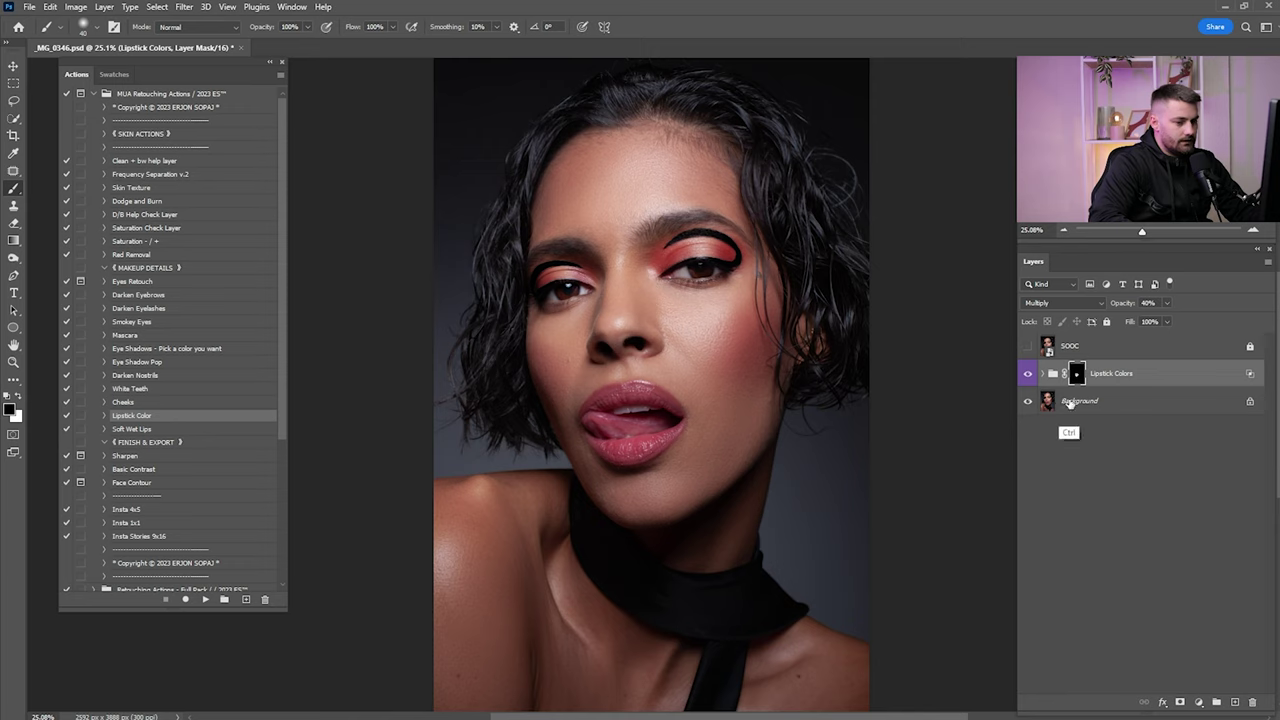
Merge the Lipstick Colors group into the Background and run the Soft Wet Lips action, continuing without its Filter Gallery command
ctrl+click(1069, 401)
right_click(1133, 400)
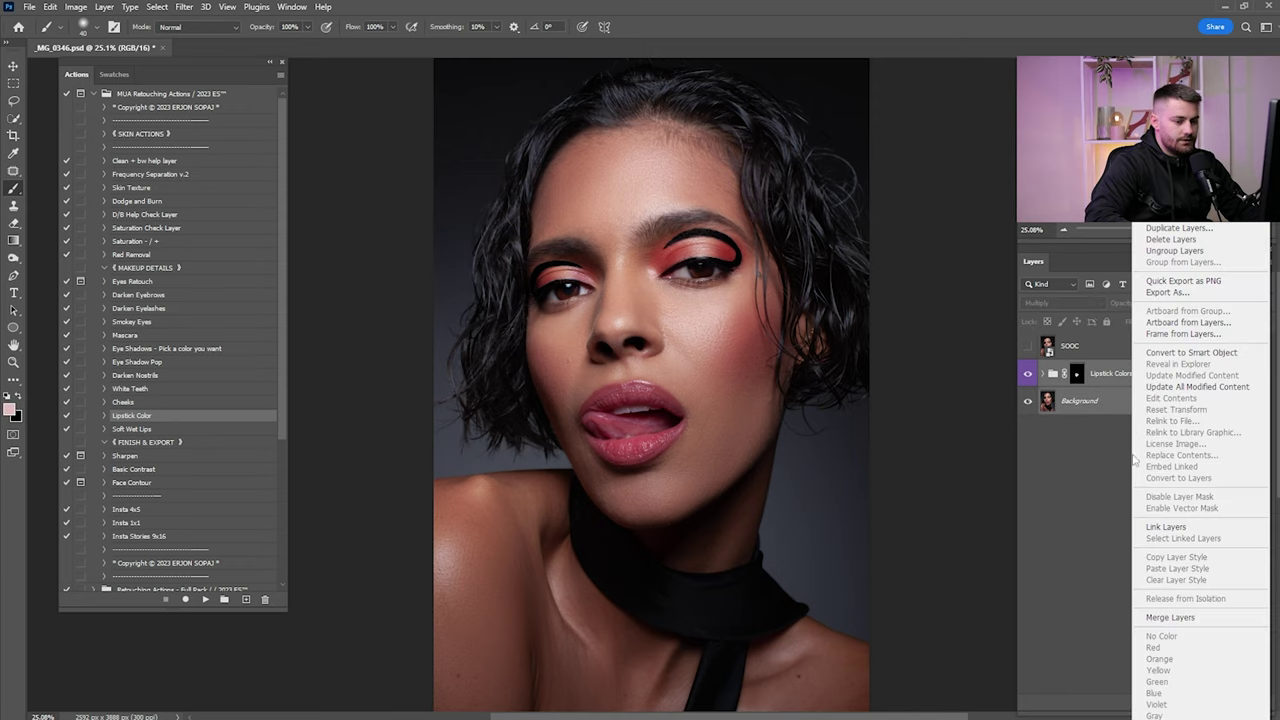
click(1170, 617)
click(140, 429)
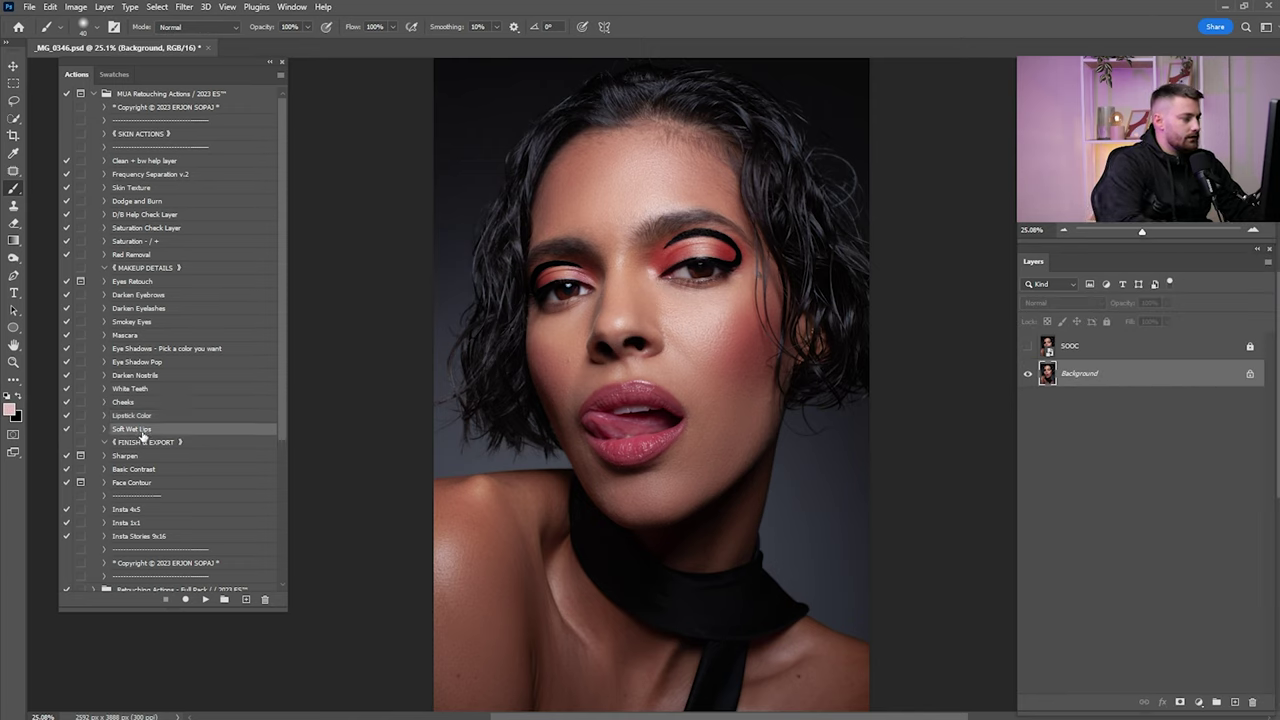
click(205, 600)
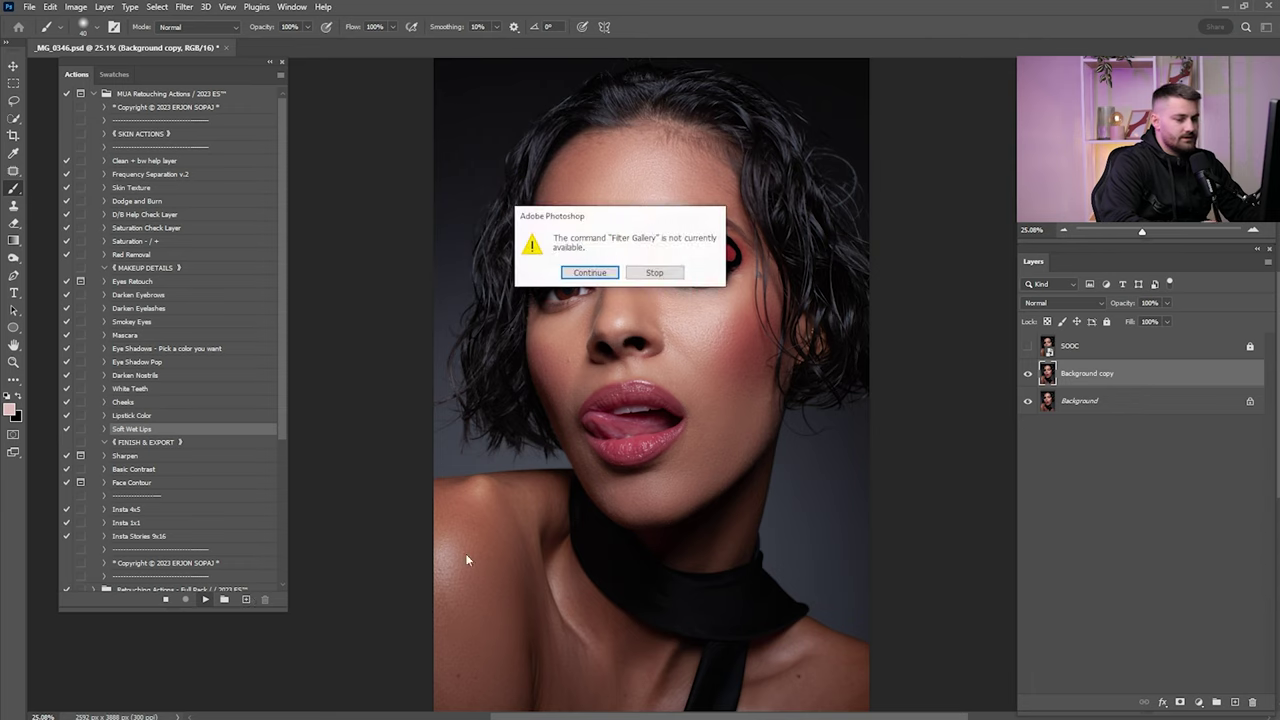
click(606, 273)
Paint both lips in white on the Soft Wet Lips mask with a Brush of about 50 px at 100% opacity, then collapse the group
key(z)
drag(650, 428, 777, 355)
key(b)
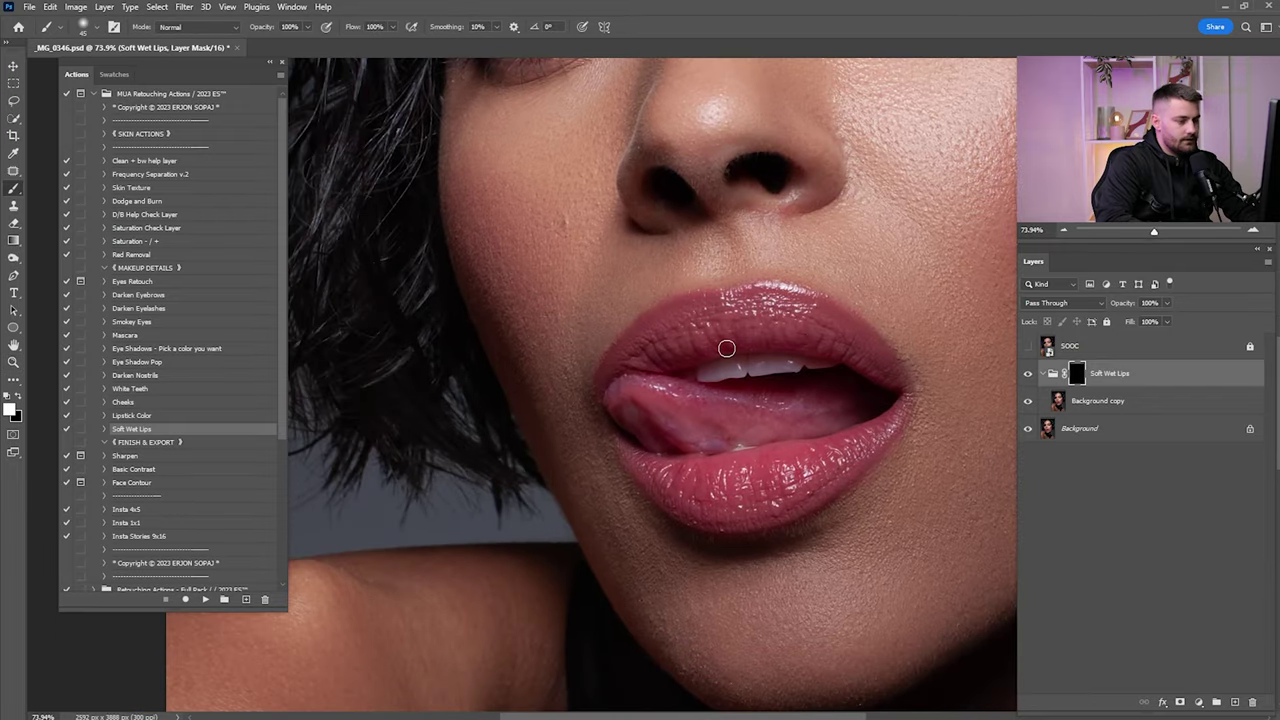
mouse_move(726, 325)
mouse_down()
mouse_move(801, 322)
mouse_move(788, 325)
mouse_move(860, 363)
mouse_move(818, 332)
mouse_move(716, 321)
mouse_move(650, 344)
mouse_move(606, 384)
mouse_move(674, 463)
mouse_move(640, 460)
mouse_move(683, 481)
mouse_move(745, 474)
mouse_move(700, 500)
mouse_move(773, 492)
mouse_move(762, 489)
mouse_move(880, 438)
mouse_move(795, 505)
mouse_up()
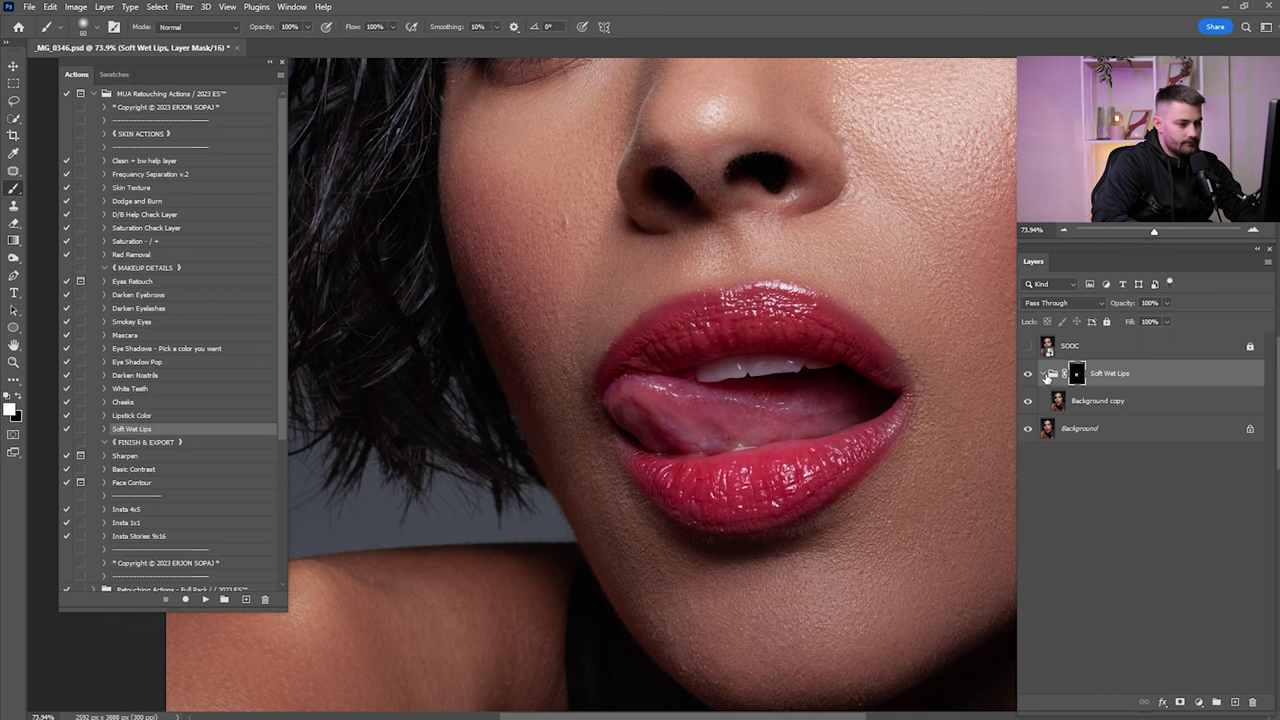
click(1049, 374)
click(1041, 374)
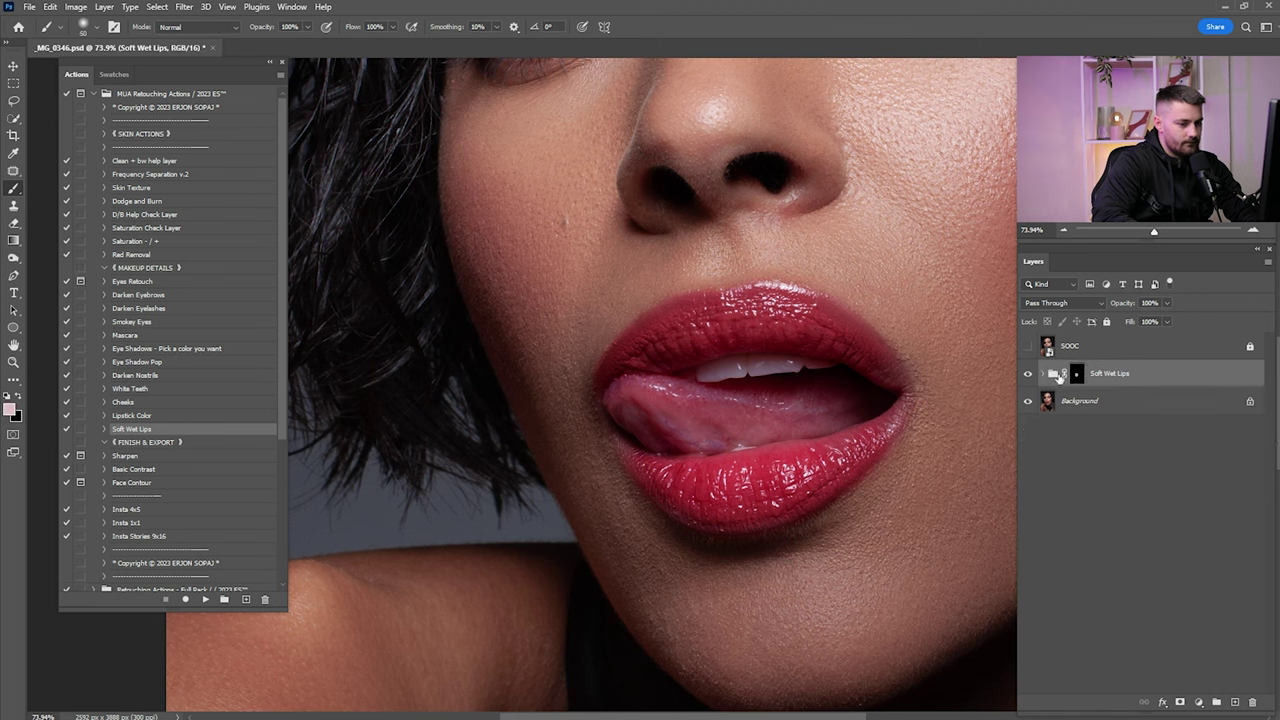
Compare the lips with and without the Soft Wet Lips group and set its opacity to 25%
click(1076, 374)
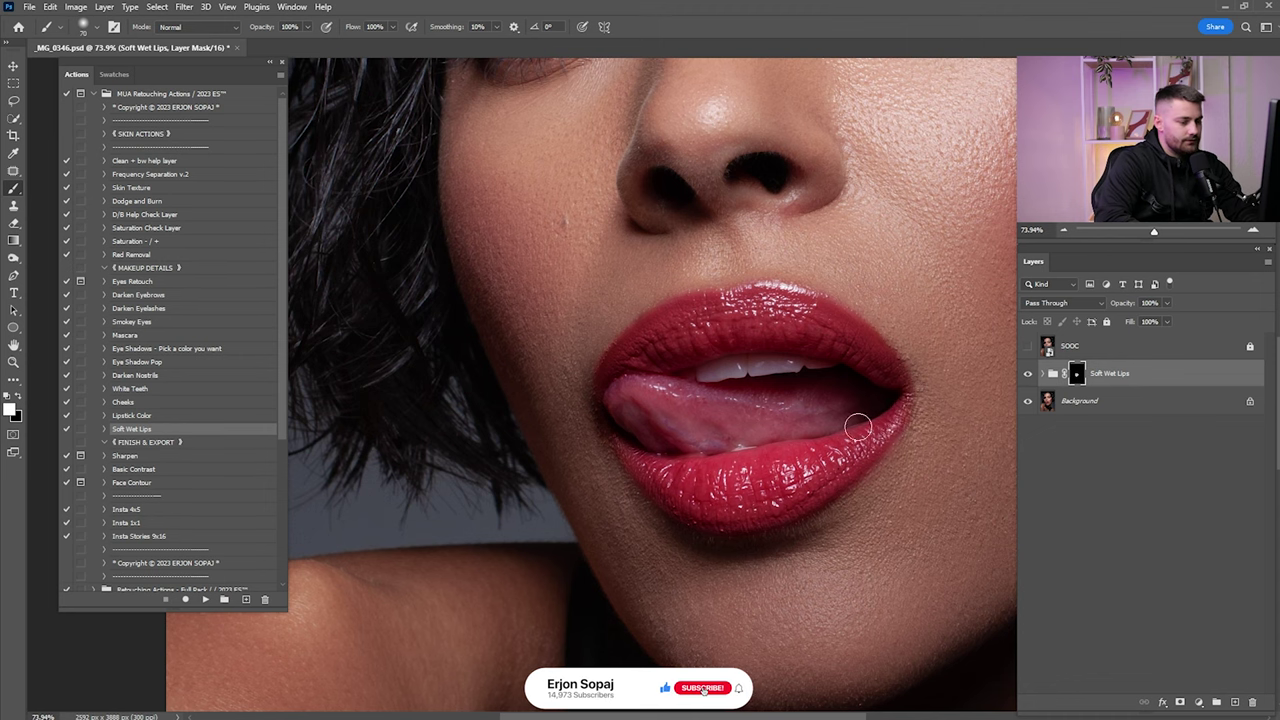
key(ctrl+0)
drag(604, 428, 853, 361)
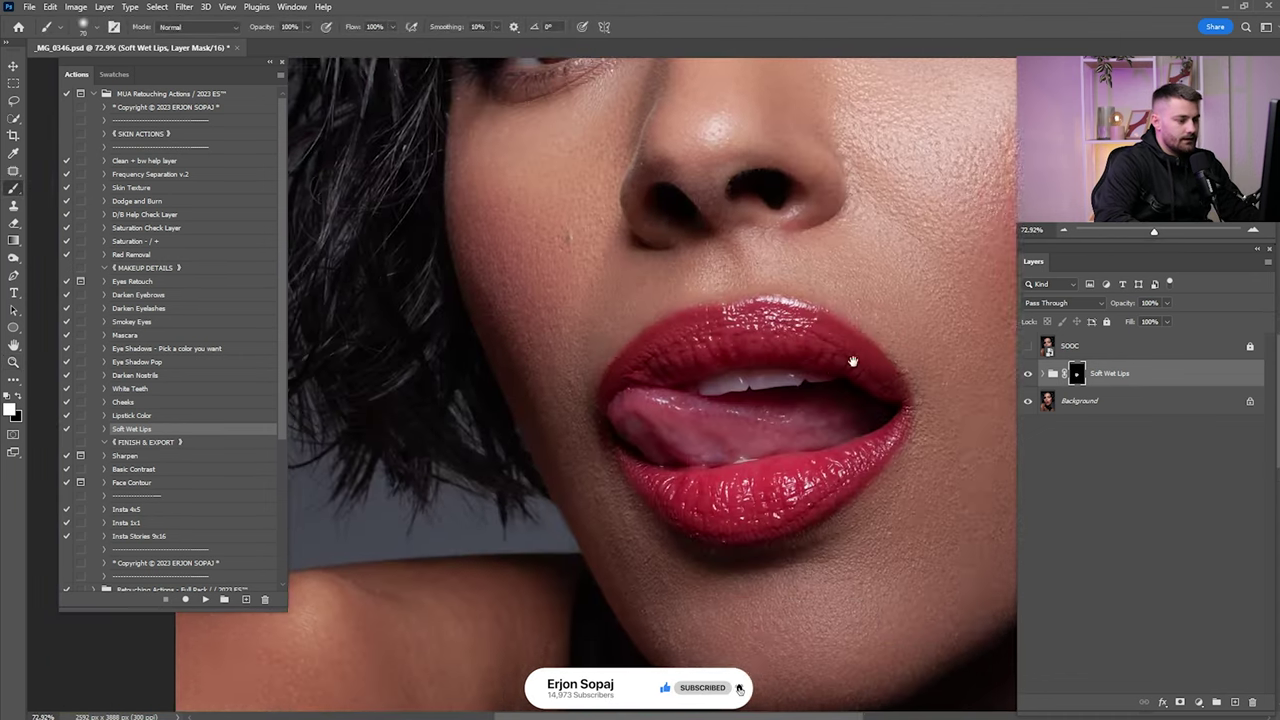
scroll(852, 361, up, 3)
click(1027, 373)
click(1027, 373)
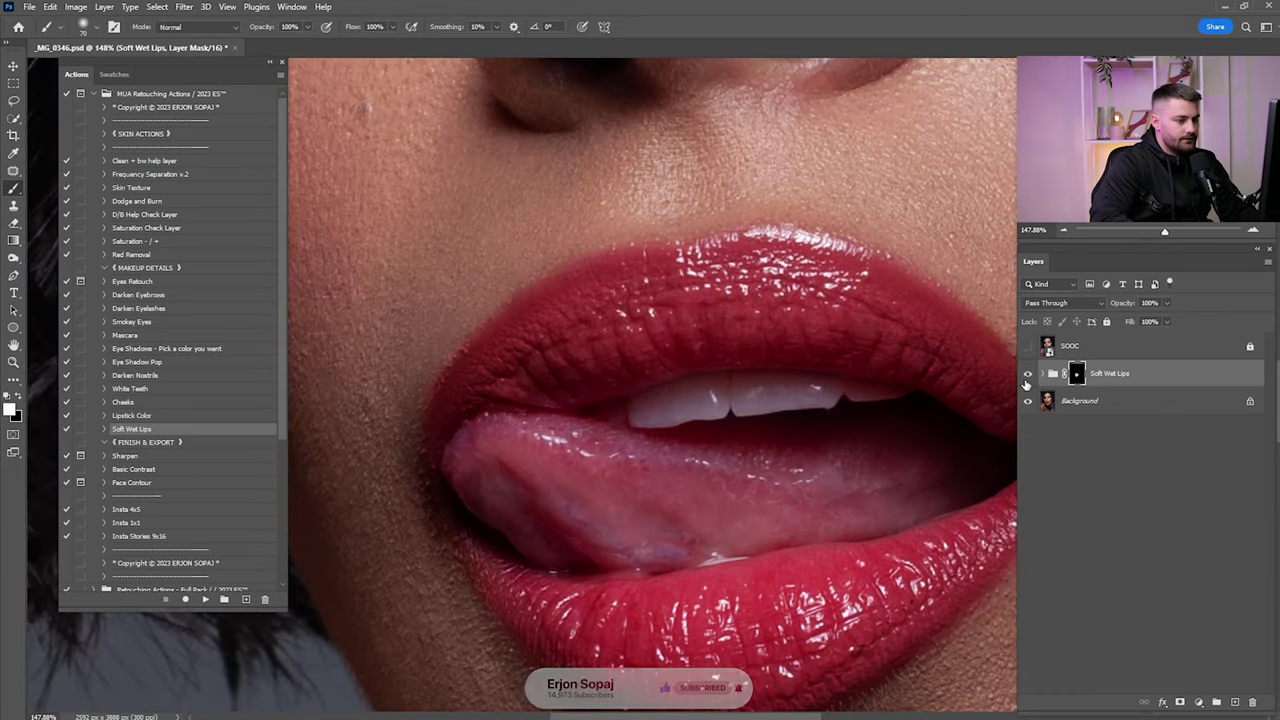
text(2)
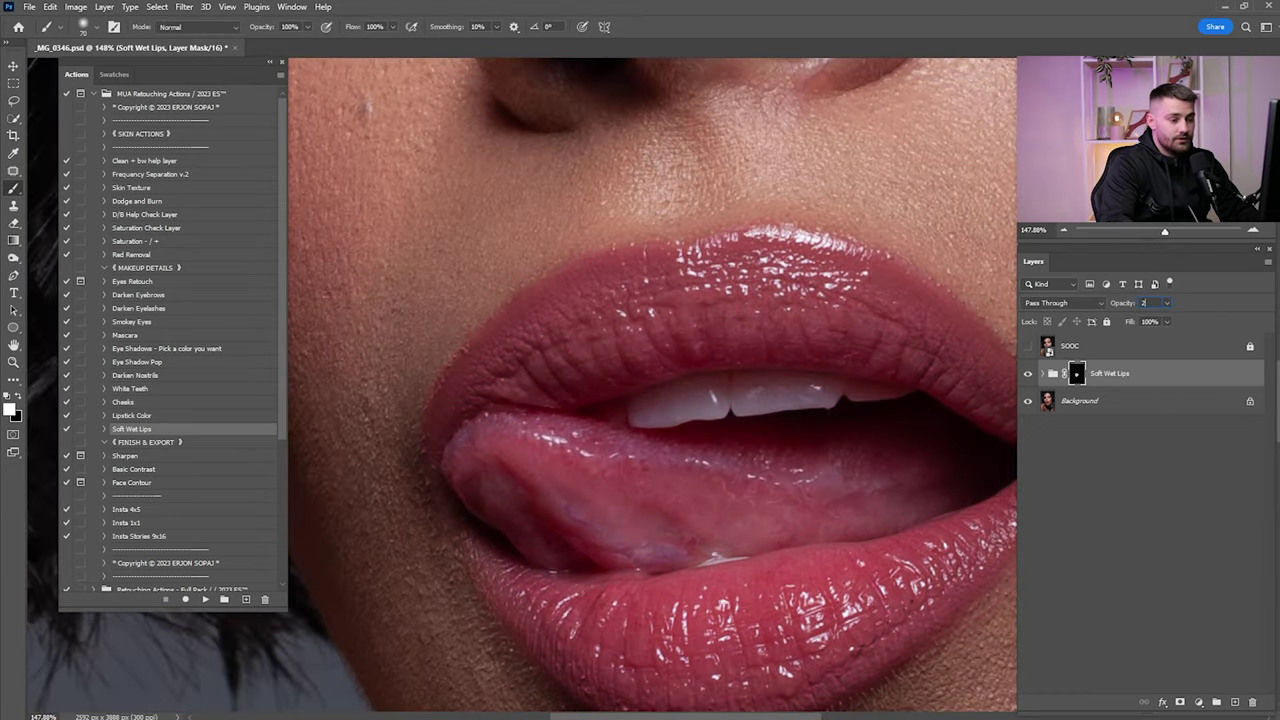
text(5)
key(Return)
key(ctrl+0)
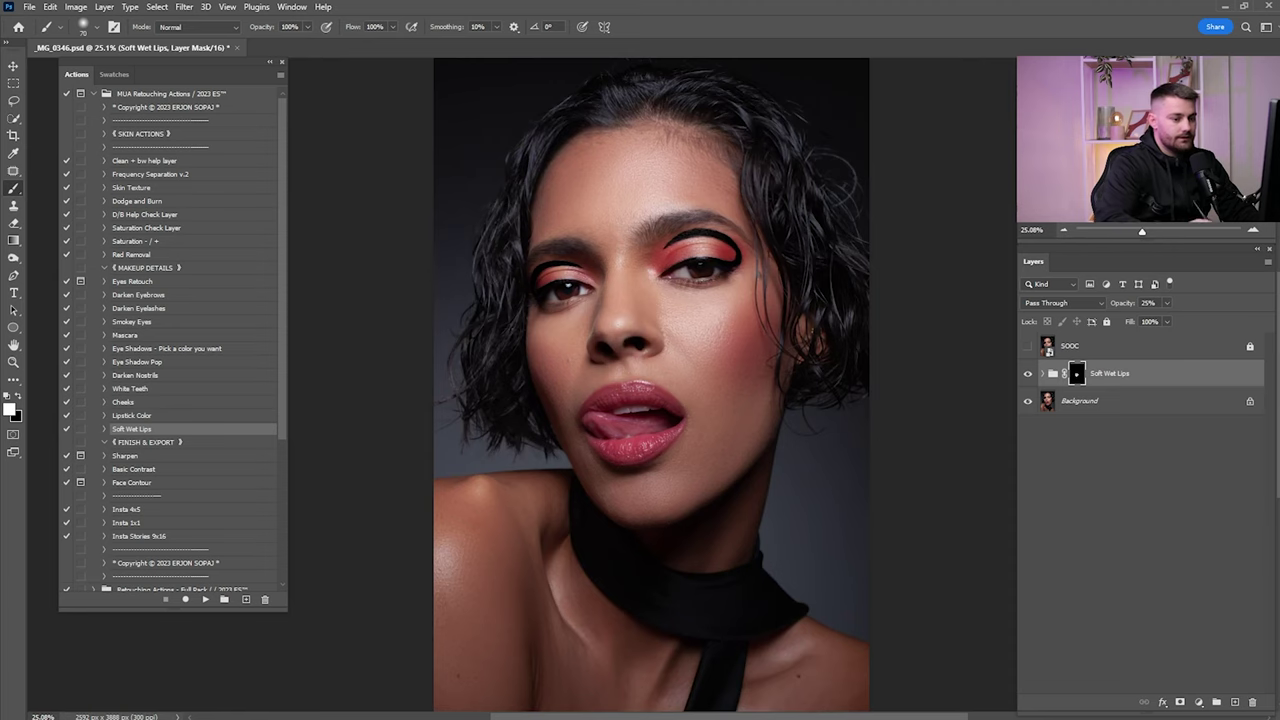
Check the portrait against the SOOC layer and merge the Soft Wet Lips group into the Background
click(1027, 346)
click(1027, 349)
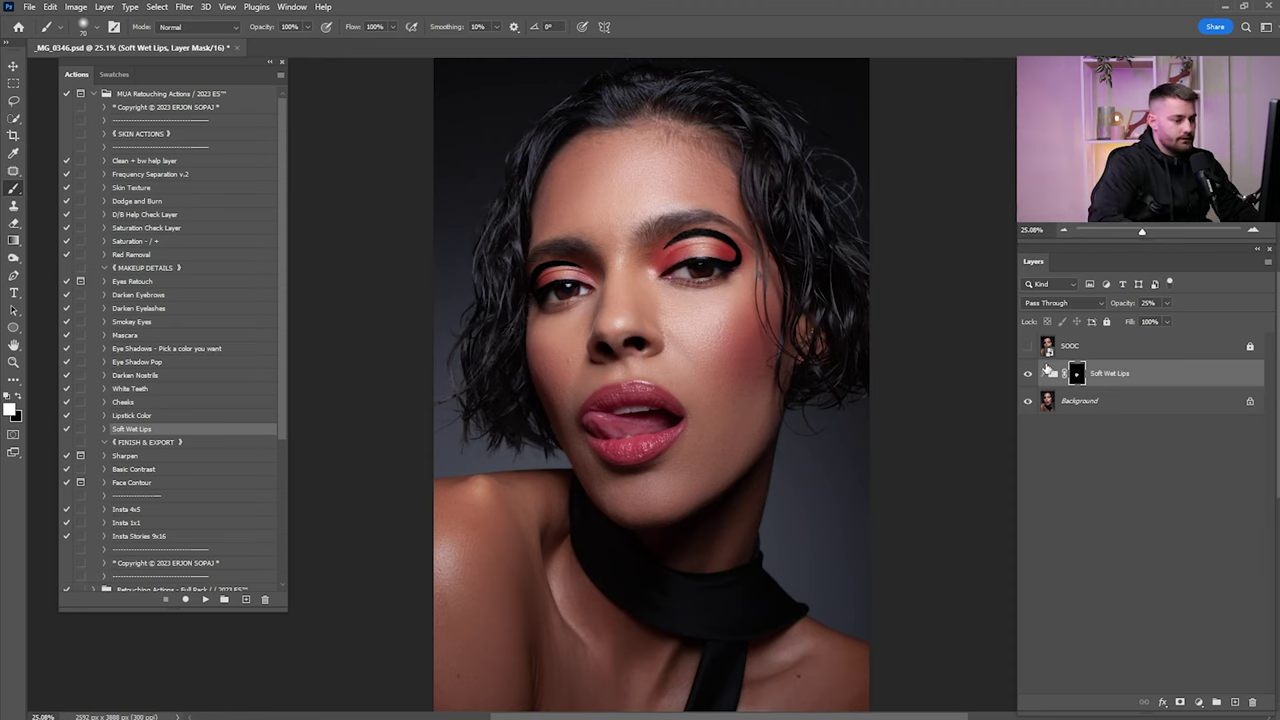
ctrl+click(1085, 399)
right_click(1122, 400)
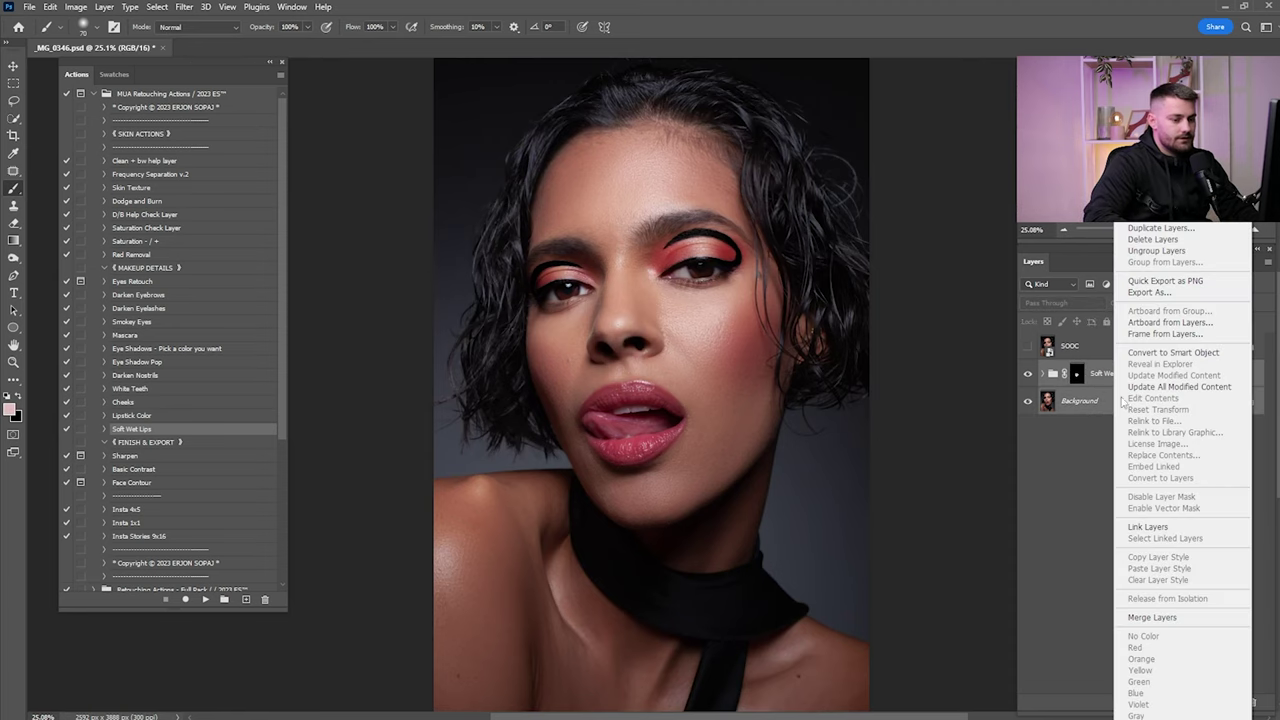
click(1152, 617)
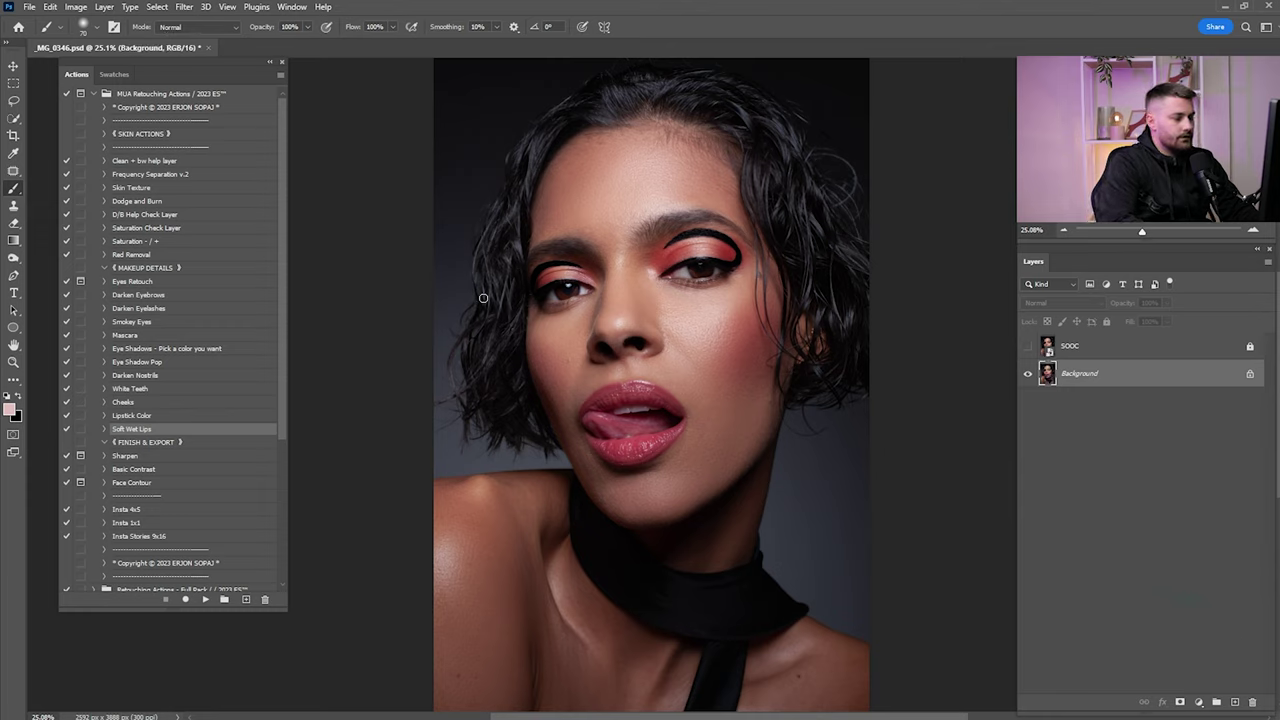
Compare the merged retouch with the original by repeatedly showing and hiding the SOOC layer
click(1027, 348)
click(1027, 348)
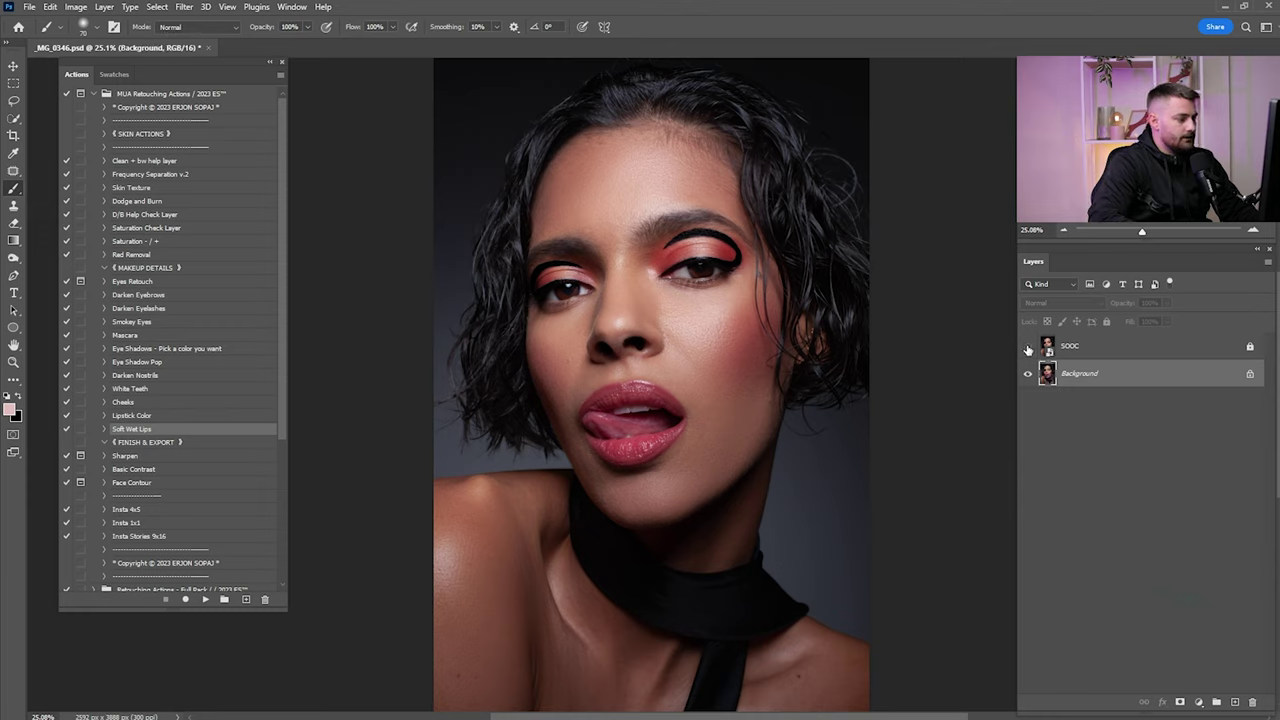
click(1028, 348)
click(1029, 347)
click(1028, 347)
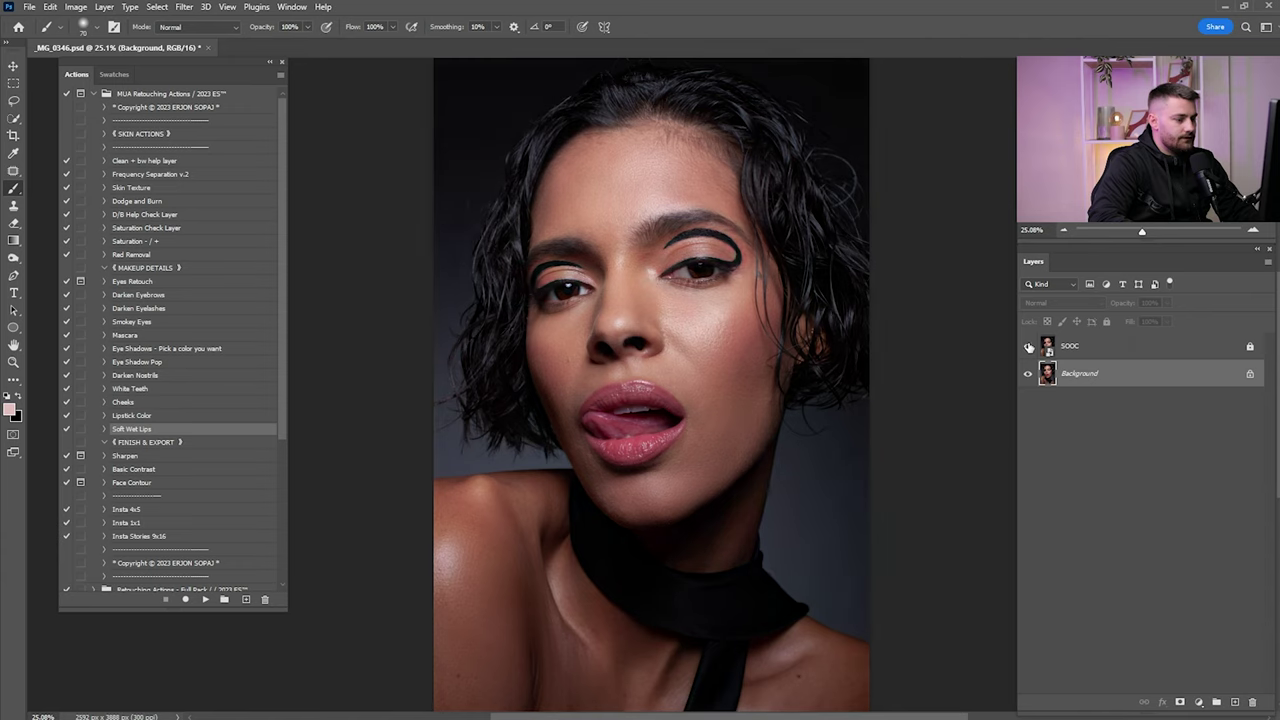
click(1028, 347)
click(1028, 347)
click(1028, 347)
click(1028, 347)
click(1028, 347)
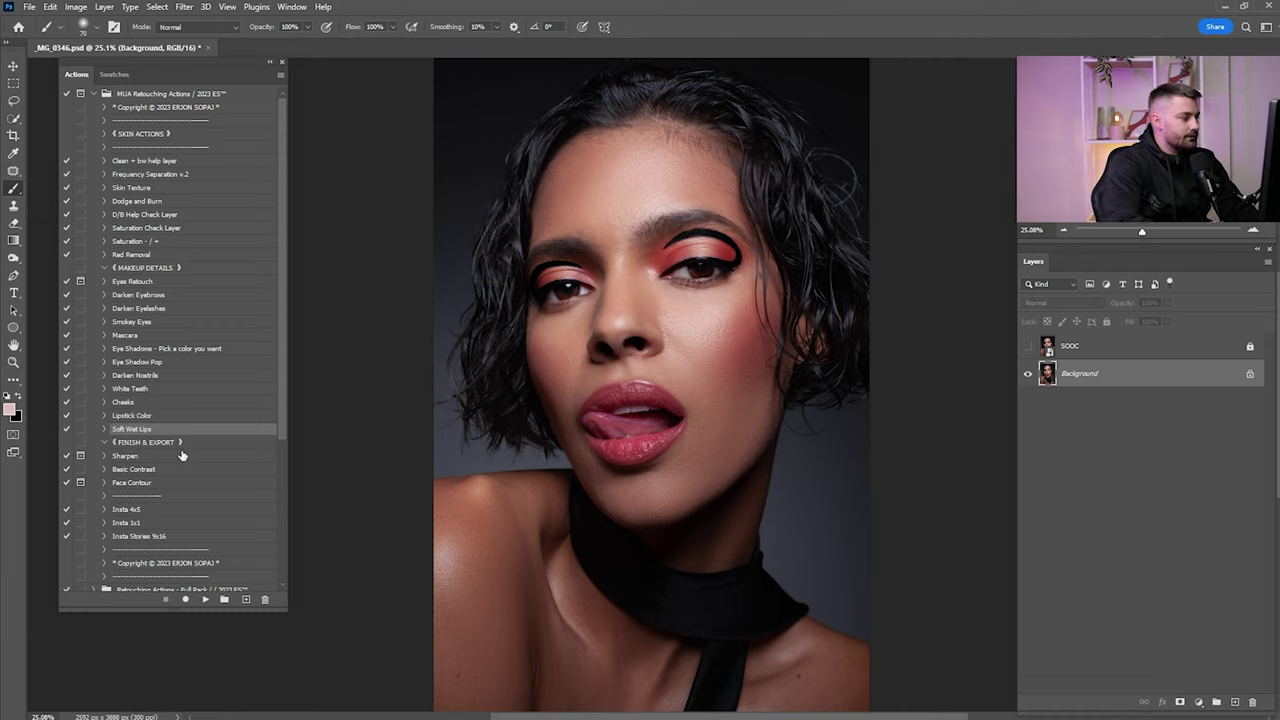
Run the Sharpen, Basic Contrast and Face Contour actions together, accepting the Gaussian Blur and continuing through their messages
click(142, 456)
shift+click(142, 483)
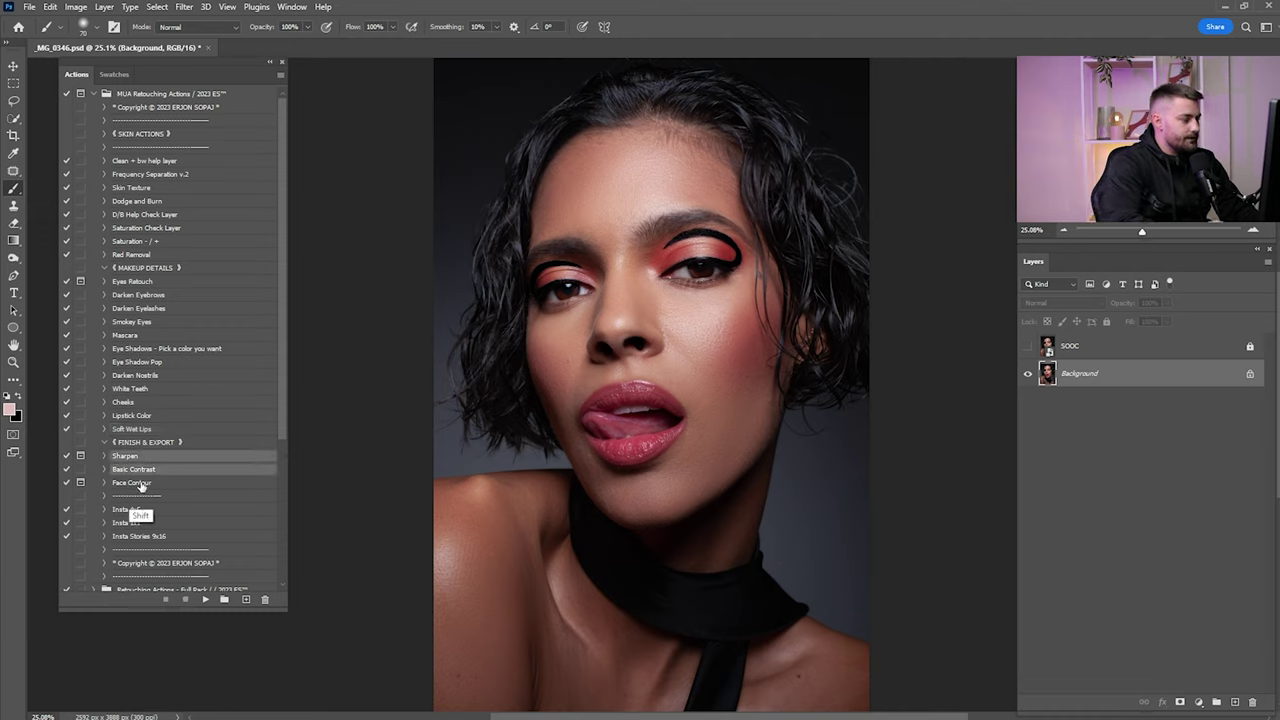
click(205, 599)
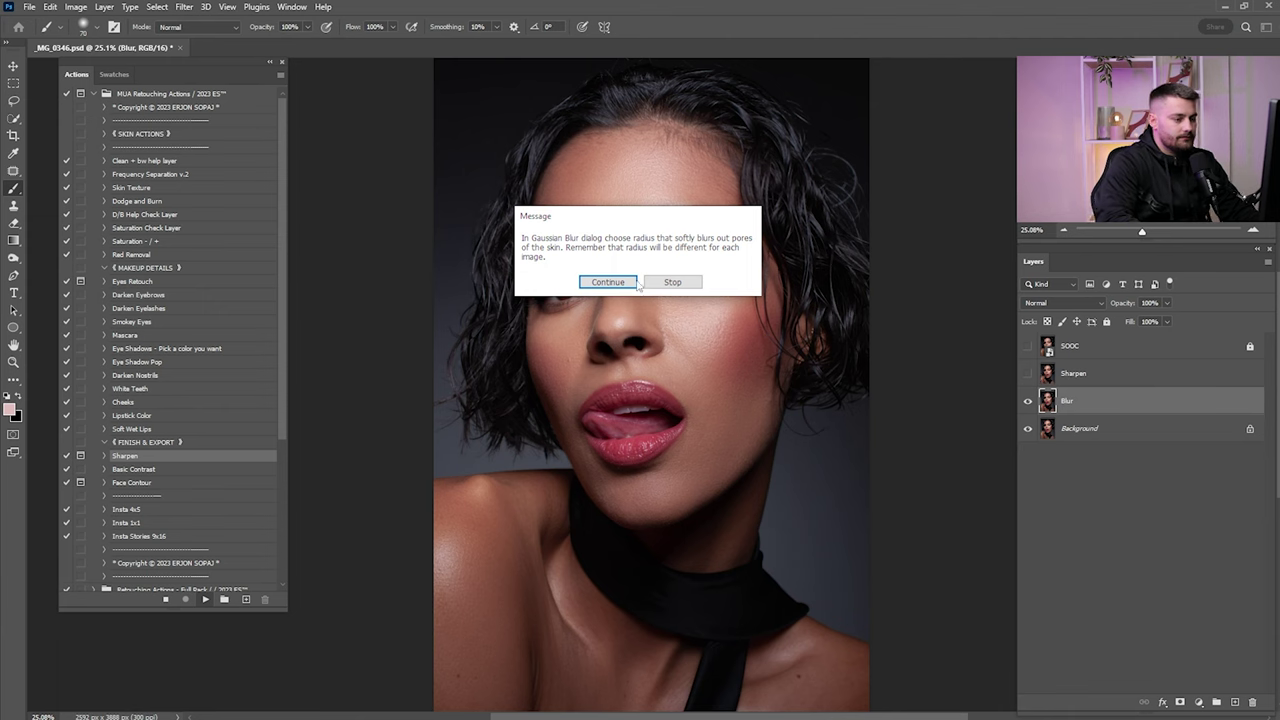
click(612, 283)
click(955, 192)
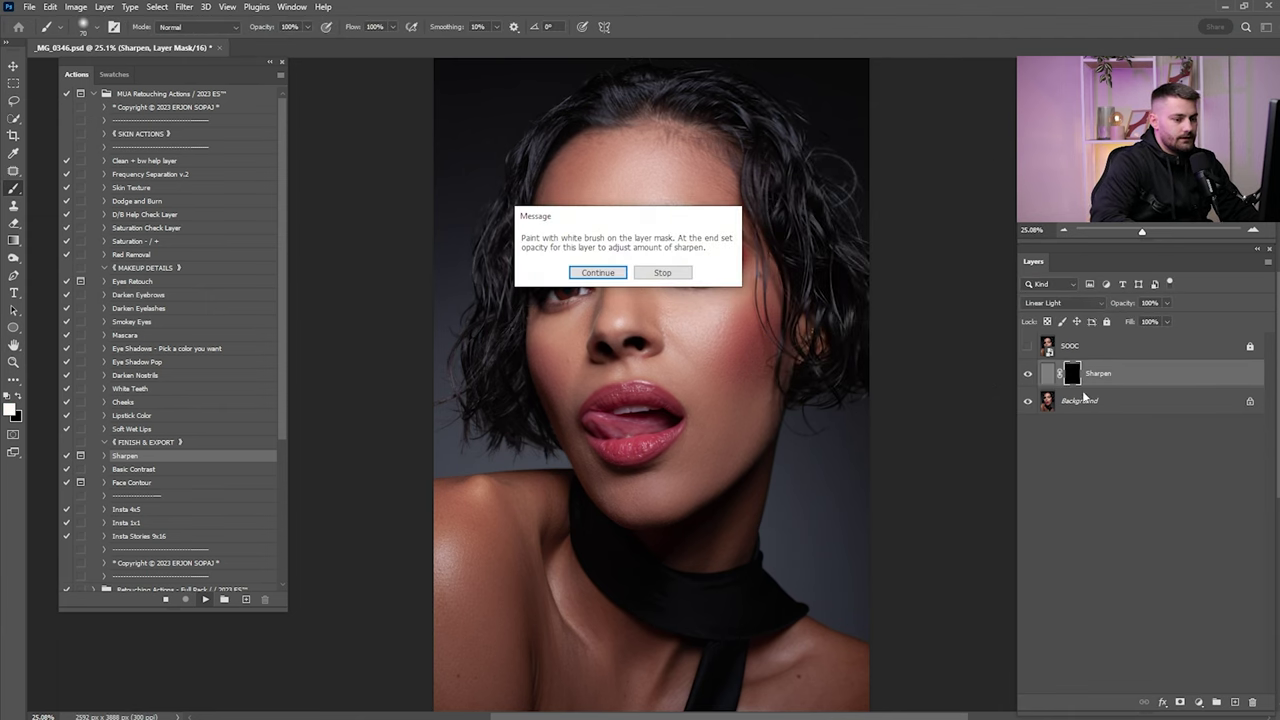
key(Return)
key(Return)
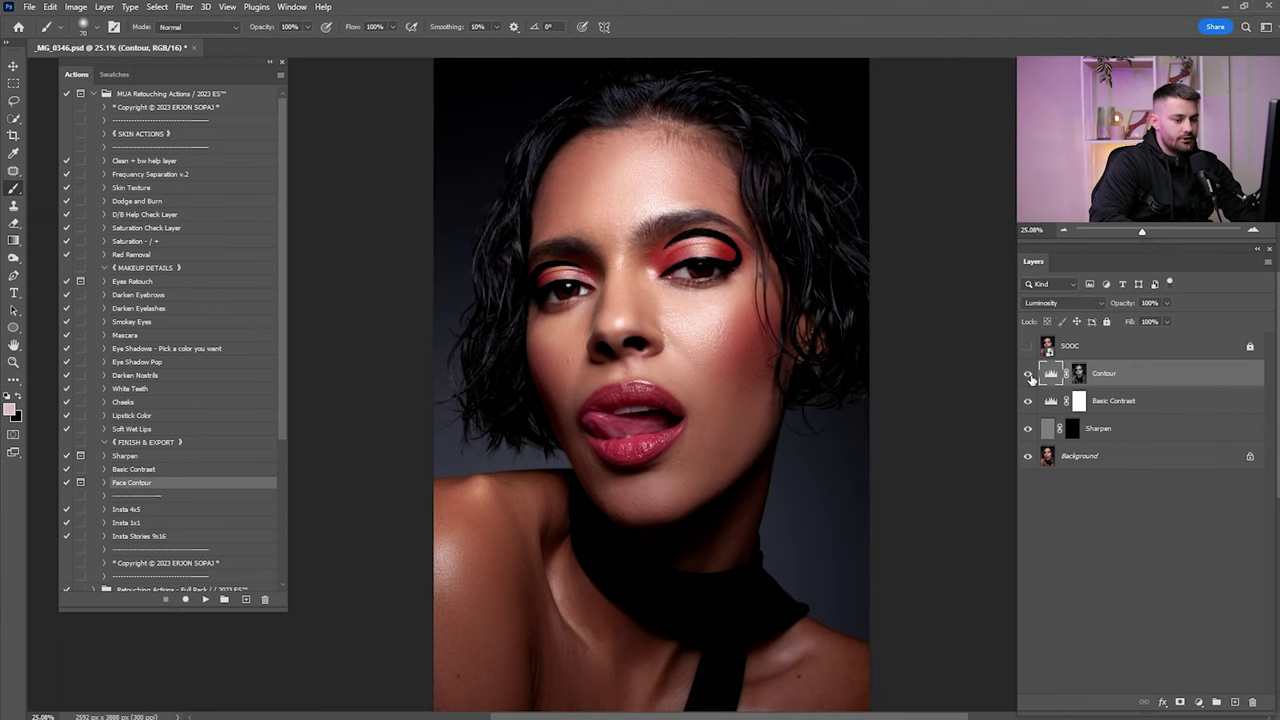
With Contour and Basic Contrast hidden, invert the Sharpen mask to white and set the Sharpen layer's opacity to 50%
click(1069, 430)
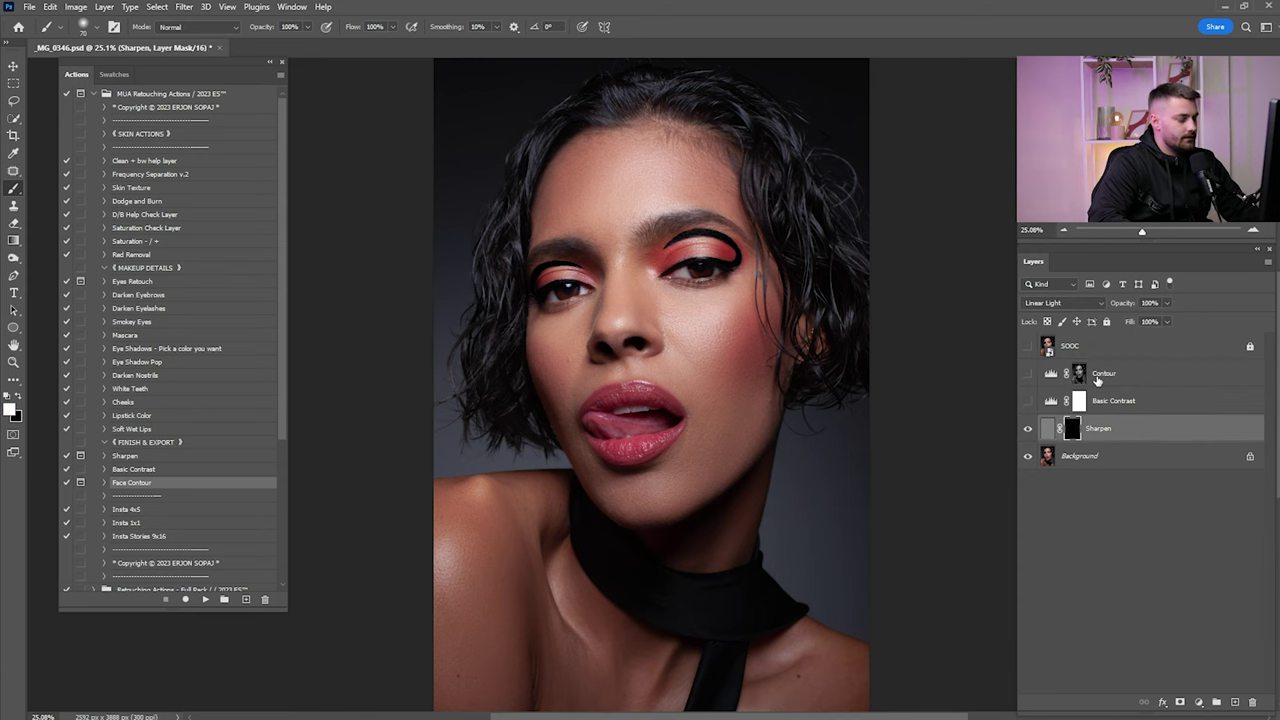
key(ctrl+i)
key(z)
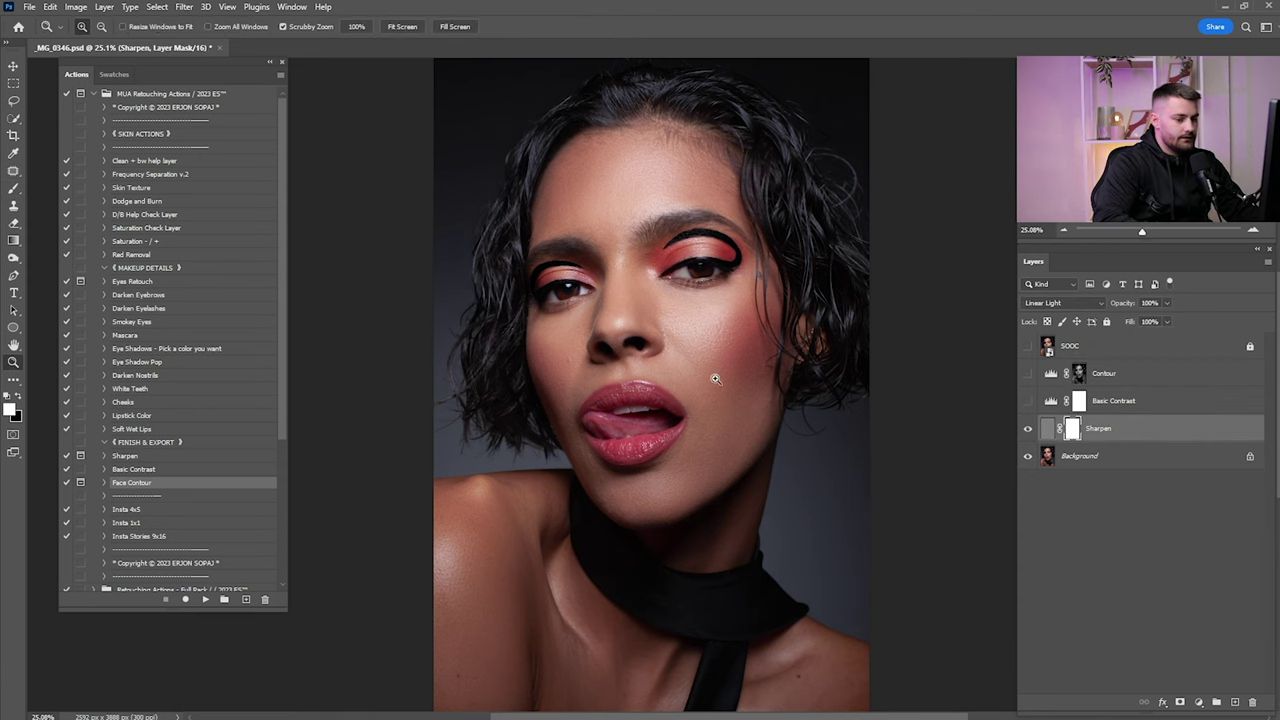
drag(714, 374, 797, 402)
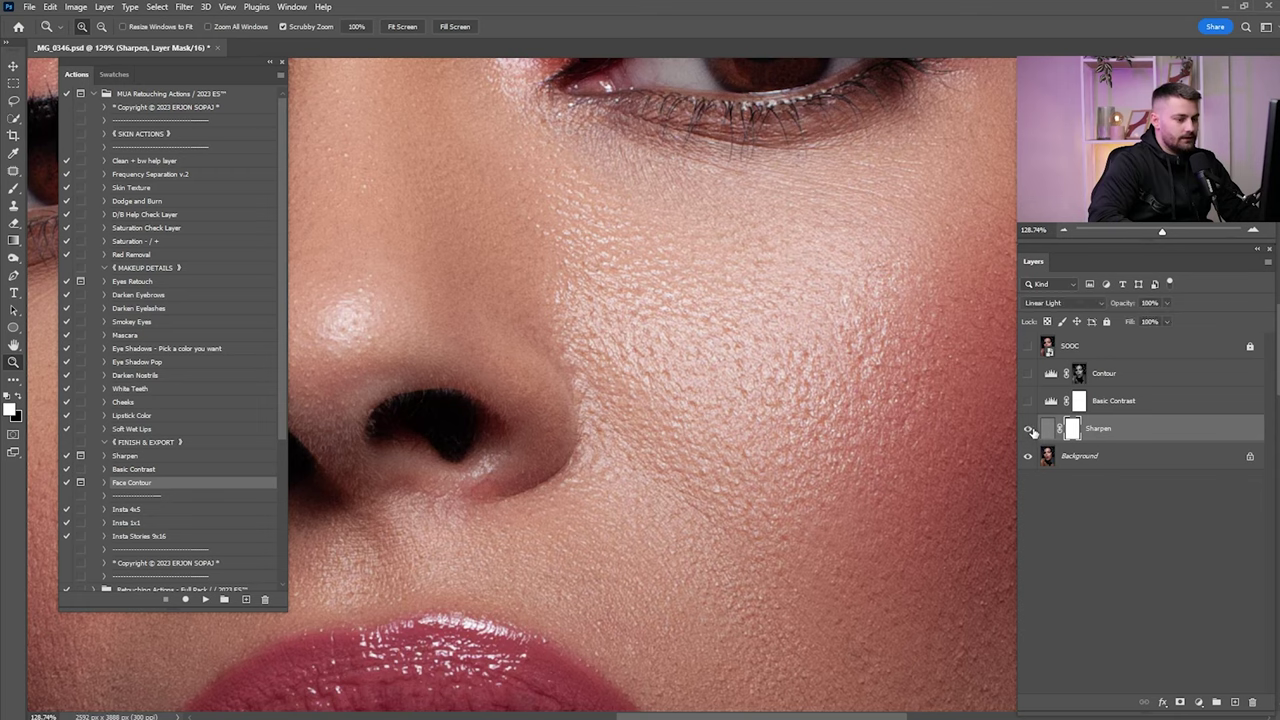
drag(1156, 302, 1065, 266)
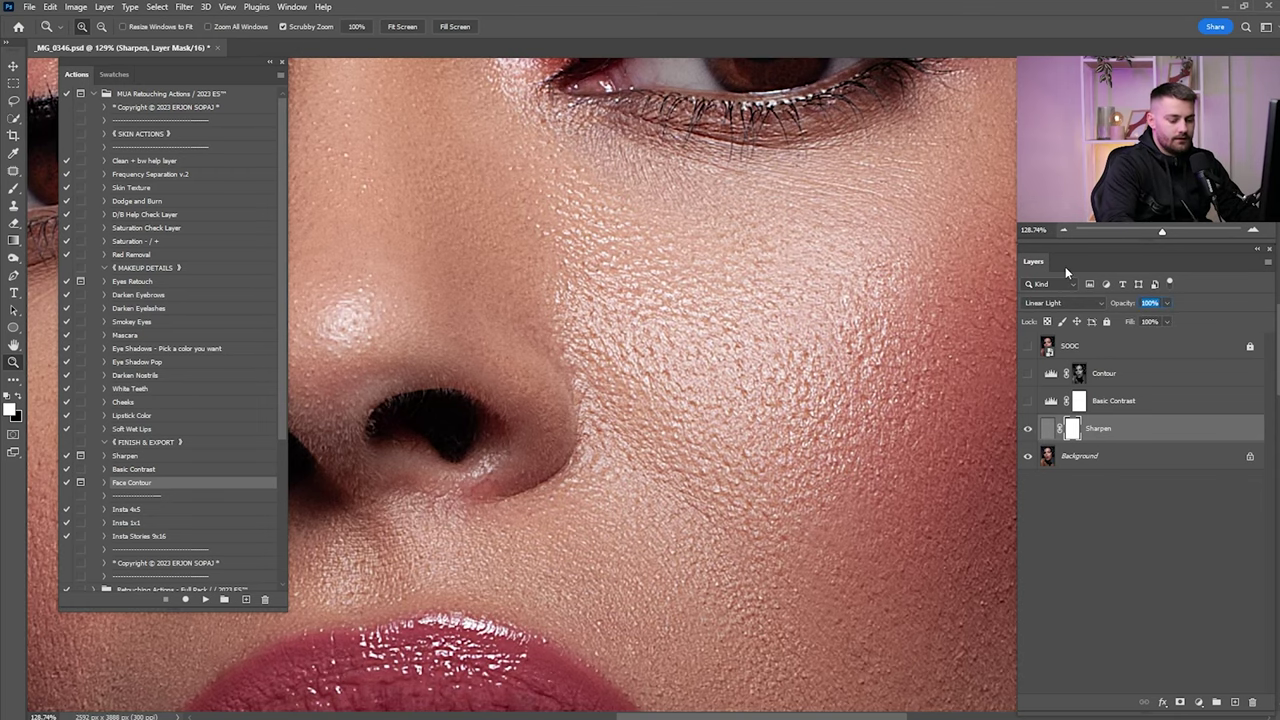
text(50)
key(Return)
key(ctrl+0)
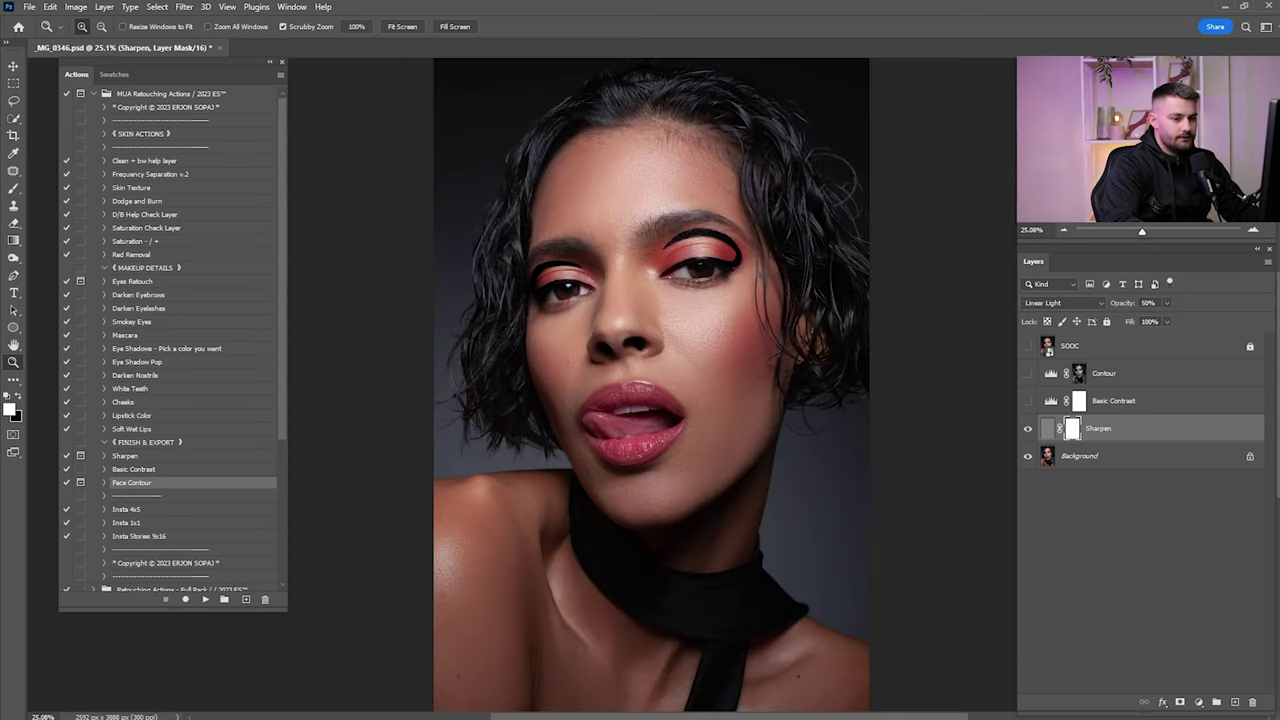
Show the Basic Contrast layer, compare the portrait with and without it, and set its opacity to 35%
click(1028, 402)
click(1052, 398)
click(1027, 402)
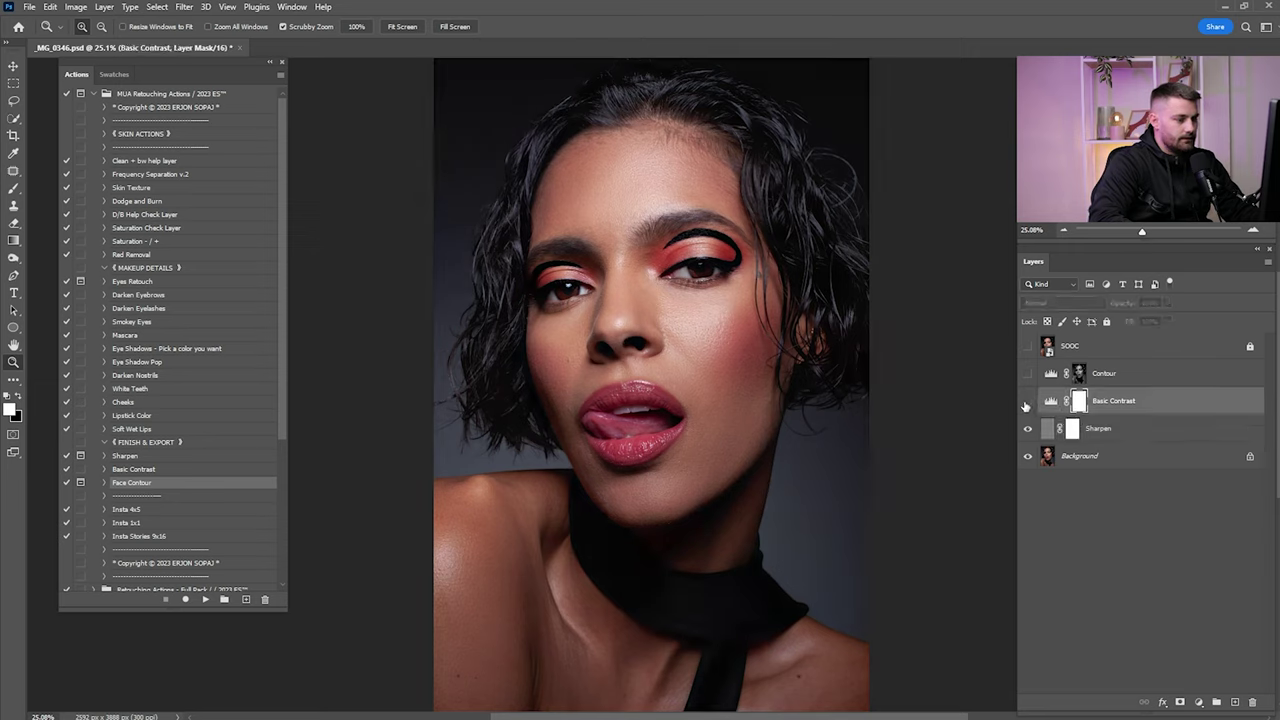
click(1026, 404)
click(1026, 404)
click(1028, 402)
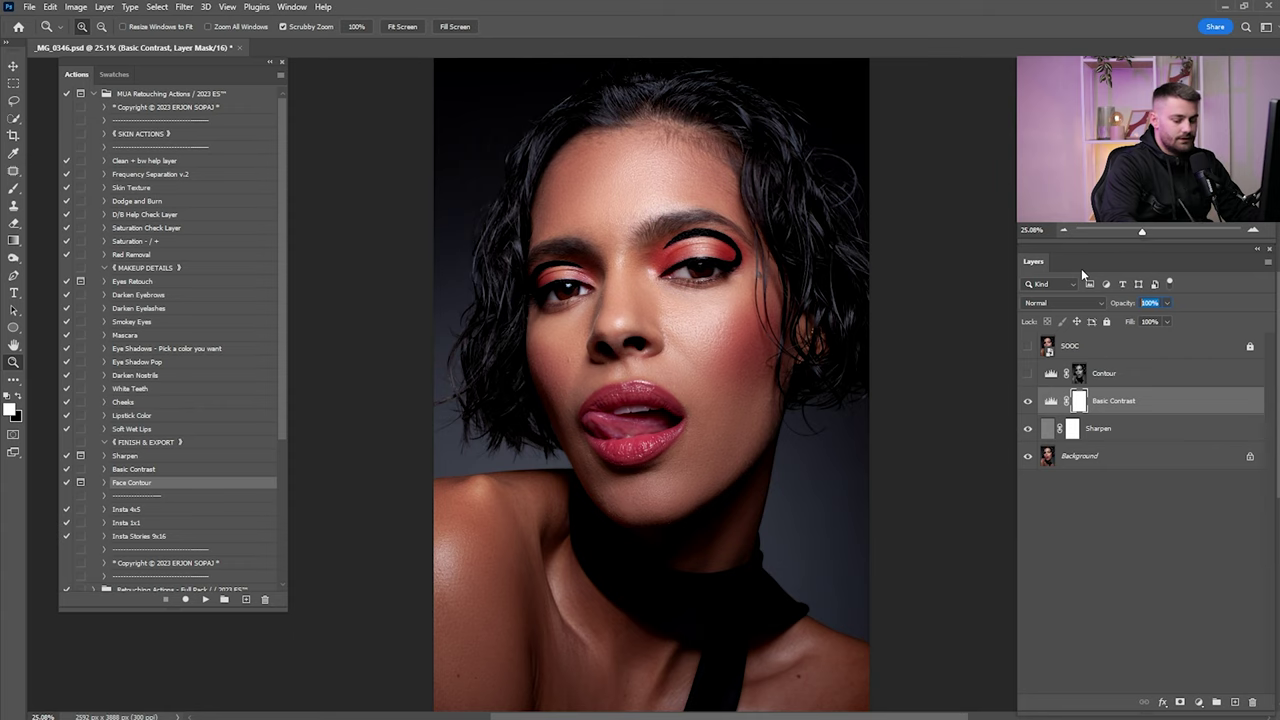
text(35)
key(Return)
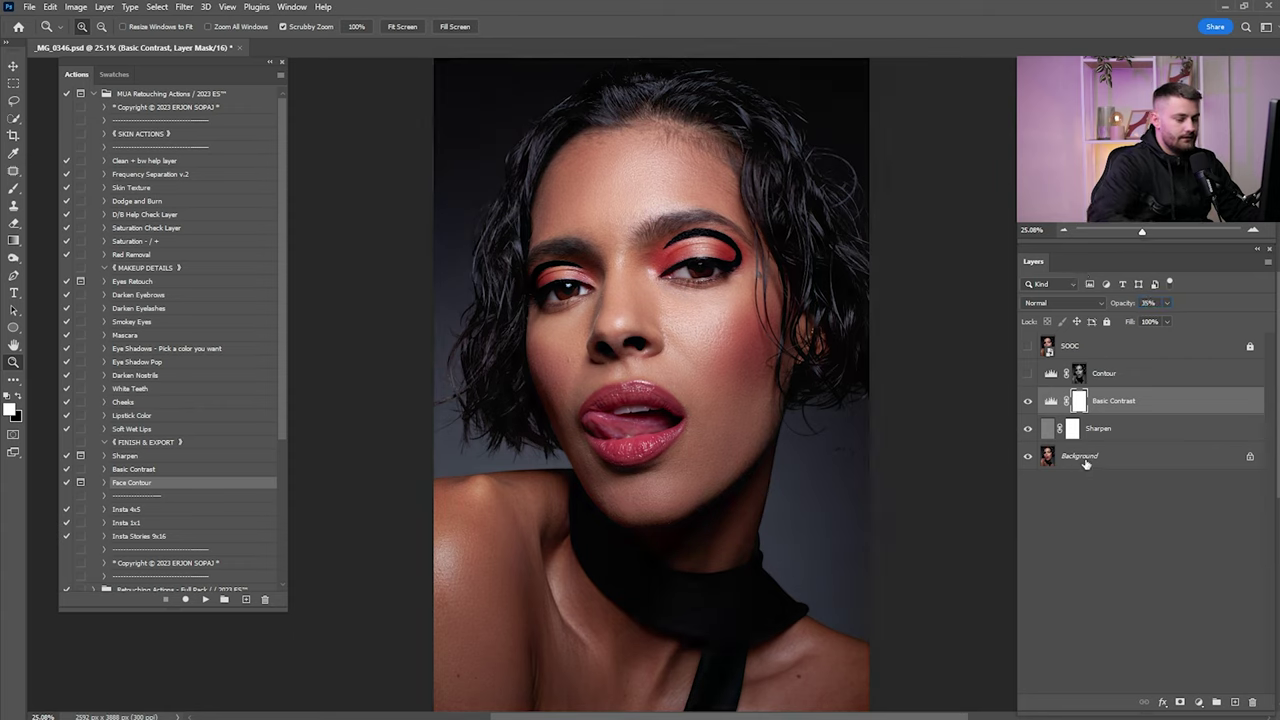
Show the Contour layer, compare the portrait with and without it, and set its opacity to 85%
click(1027, 374)
click(1110, 364)
click(1027, 375)
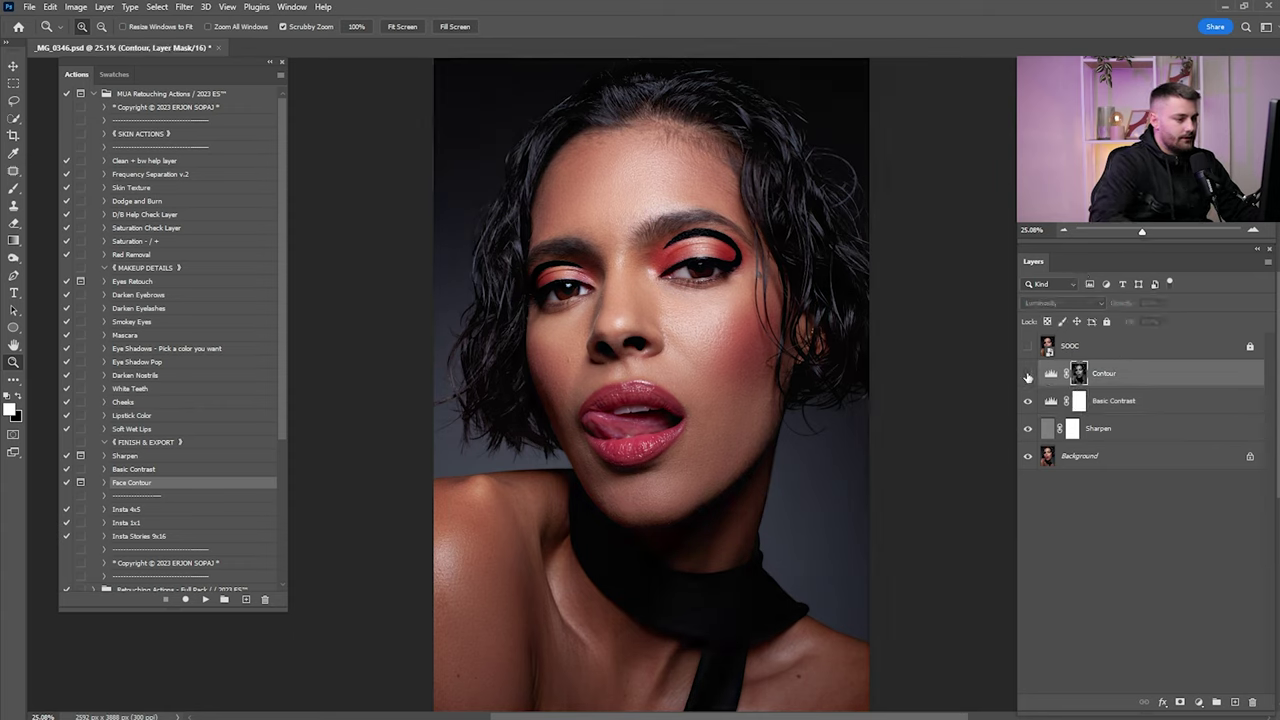
click(1028, 375)
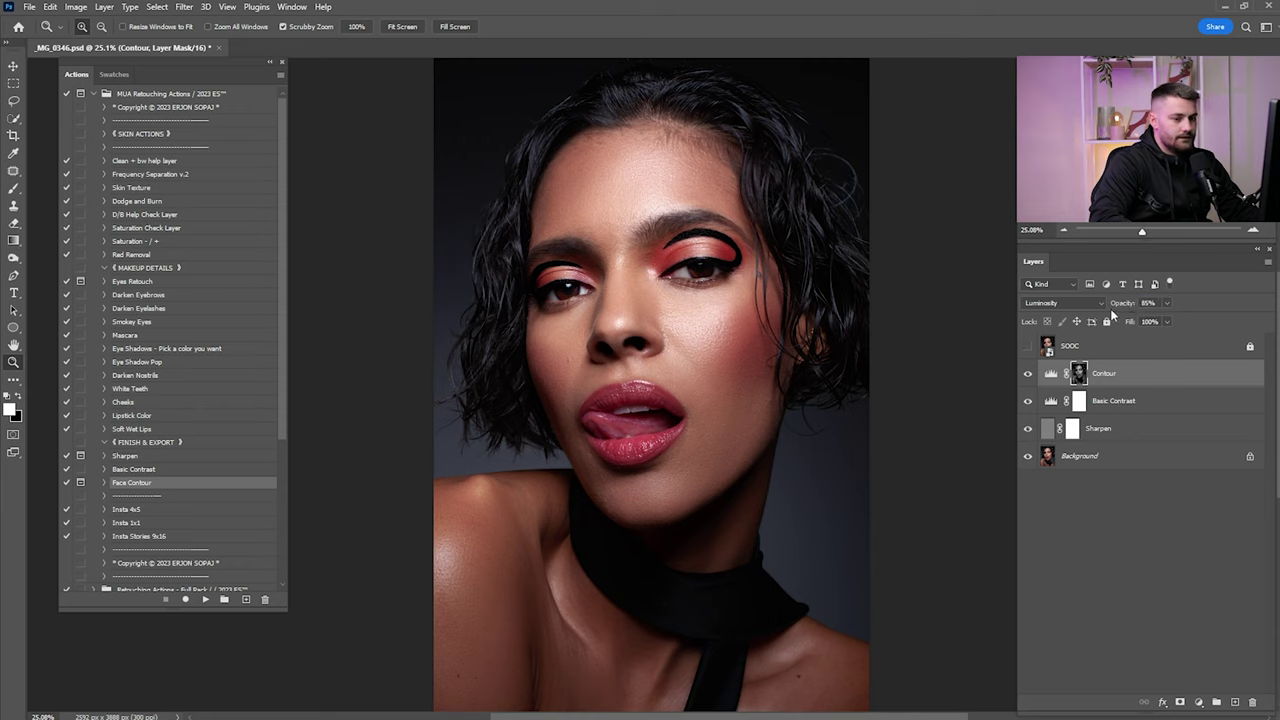
Compare the sharpened, contrasted and contoured portrait with the original SOOC layer
click(1027, 347)
click(1027, 347)
click(1027, 347)
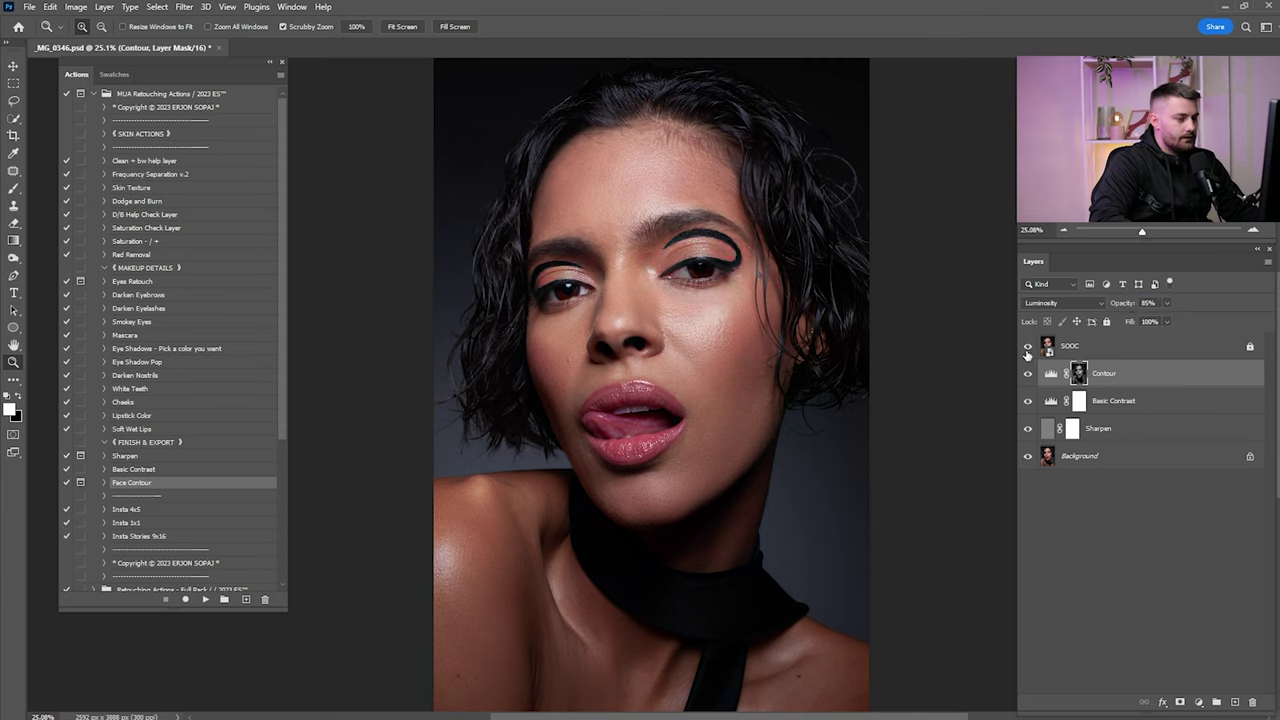
click(1027, 347)
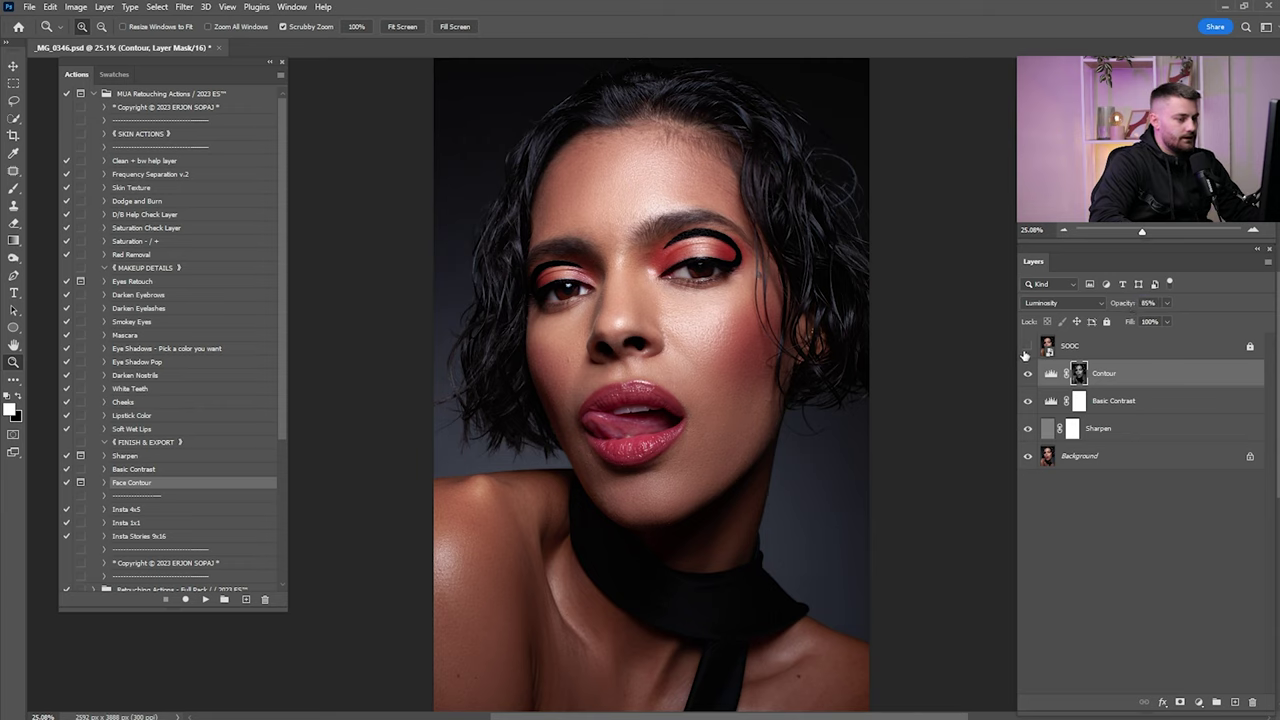
click(1026, 349)
click(1027, 349)
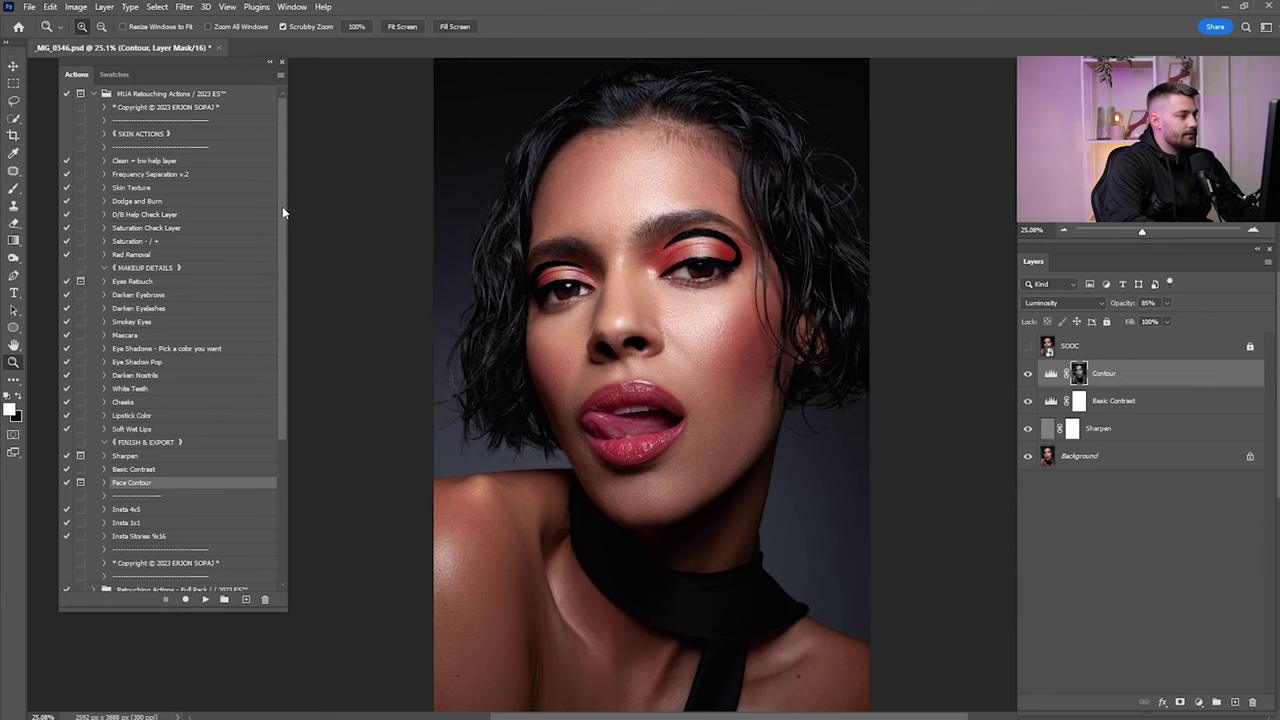
Expand the Color Grade - Light Skin action set to list its color grades
drag(282, 206, 274, 320)
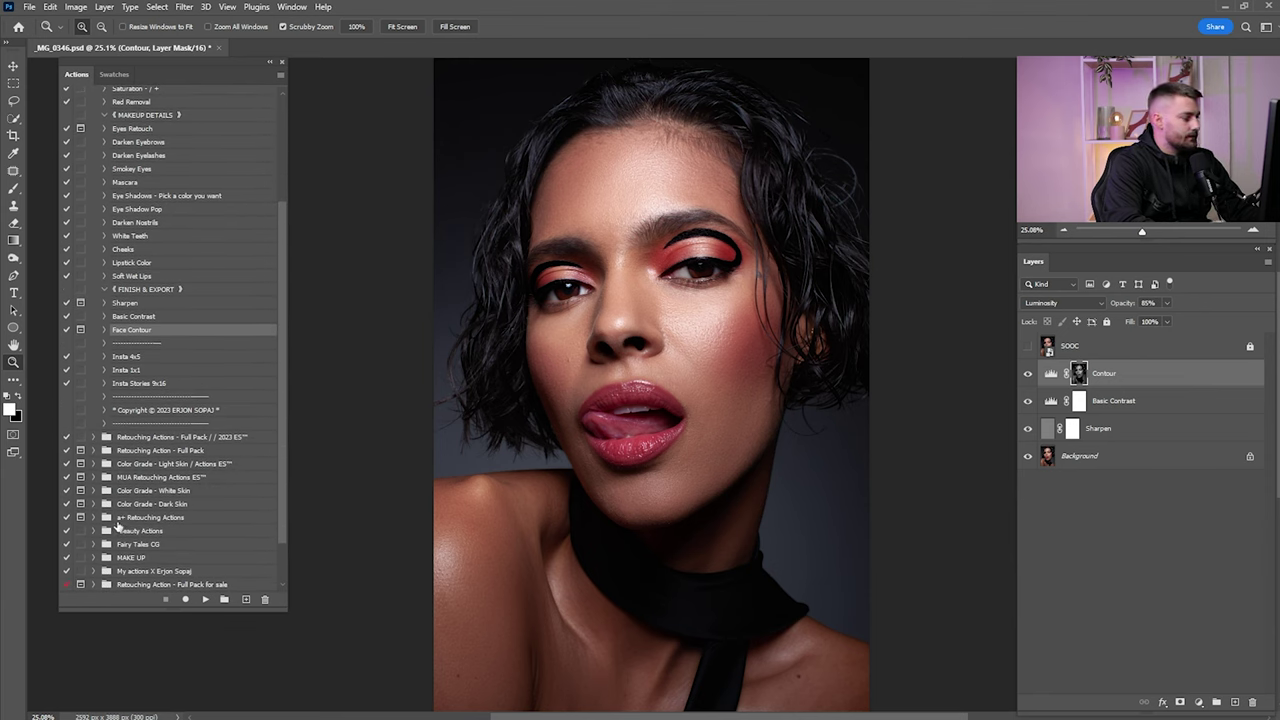
click(93, 464)
scroll(282, 325, down, 5)
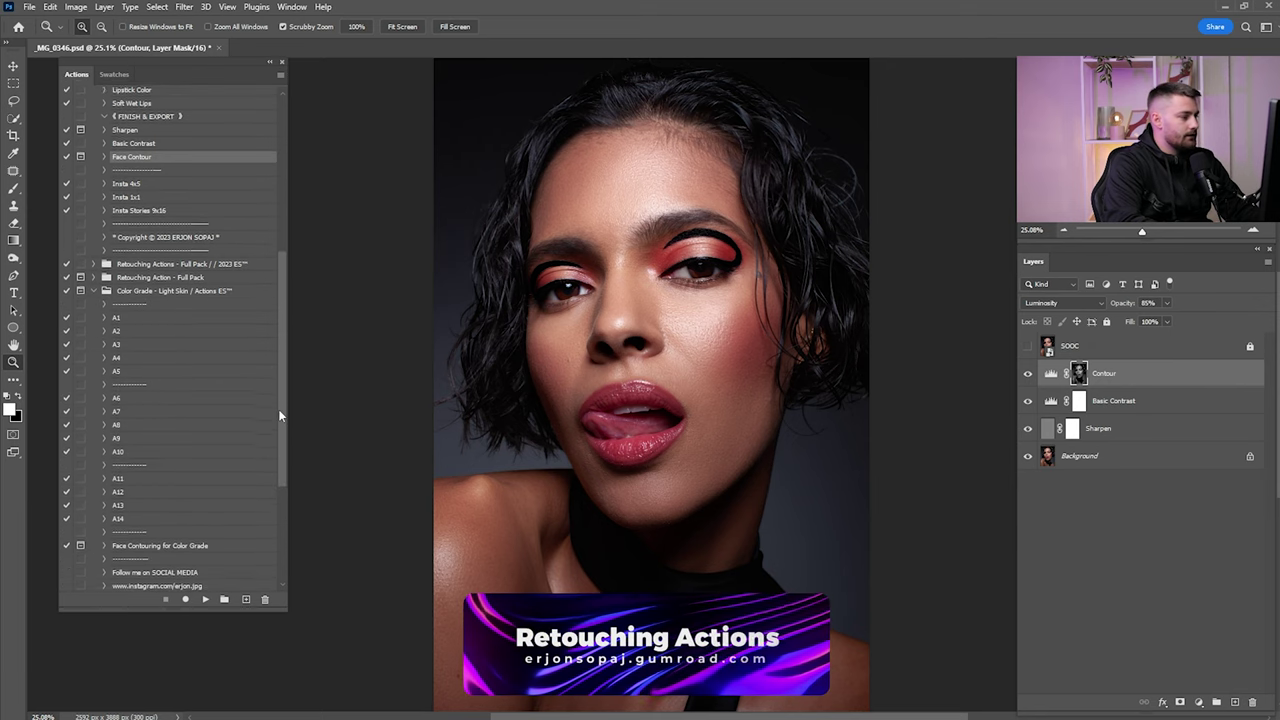
Try the A1 and A2 color grade actions on the portrait, deleting each resulting group
click(157, 290)
click(205, 599)
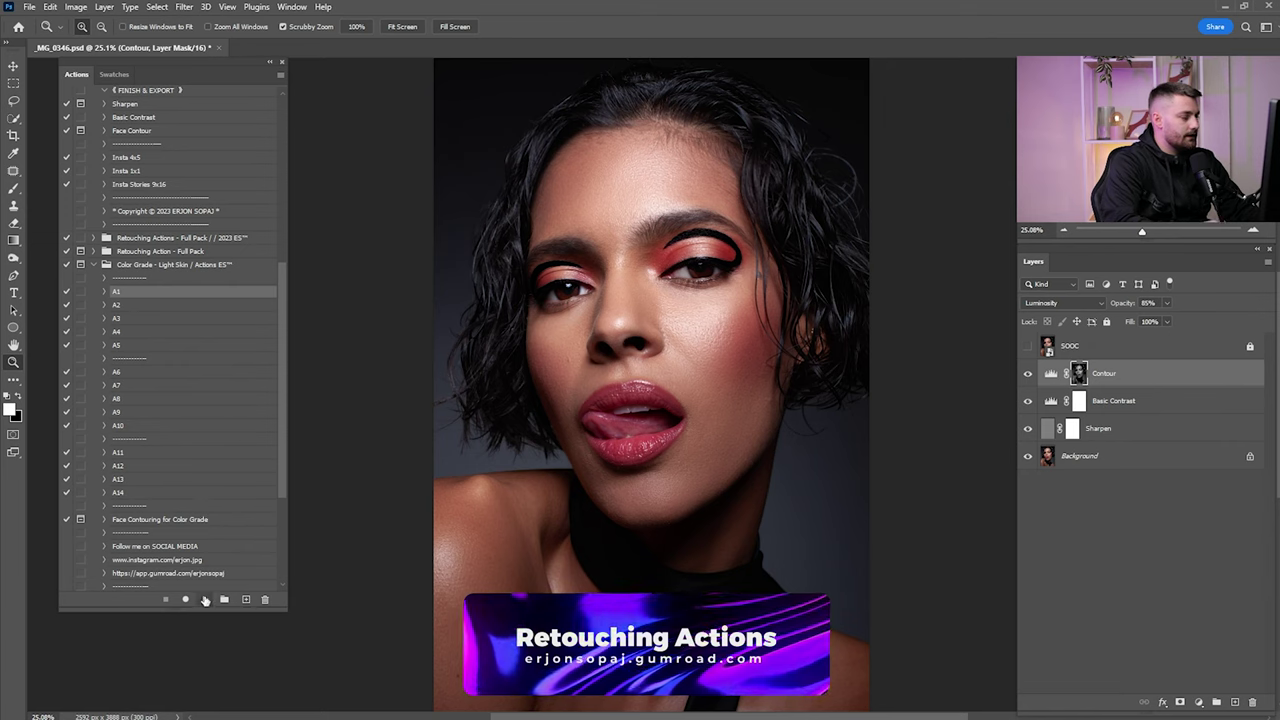
key(Delete)
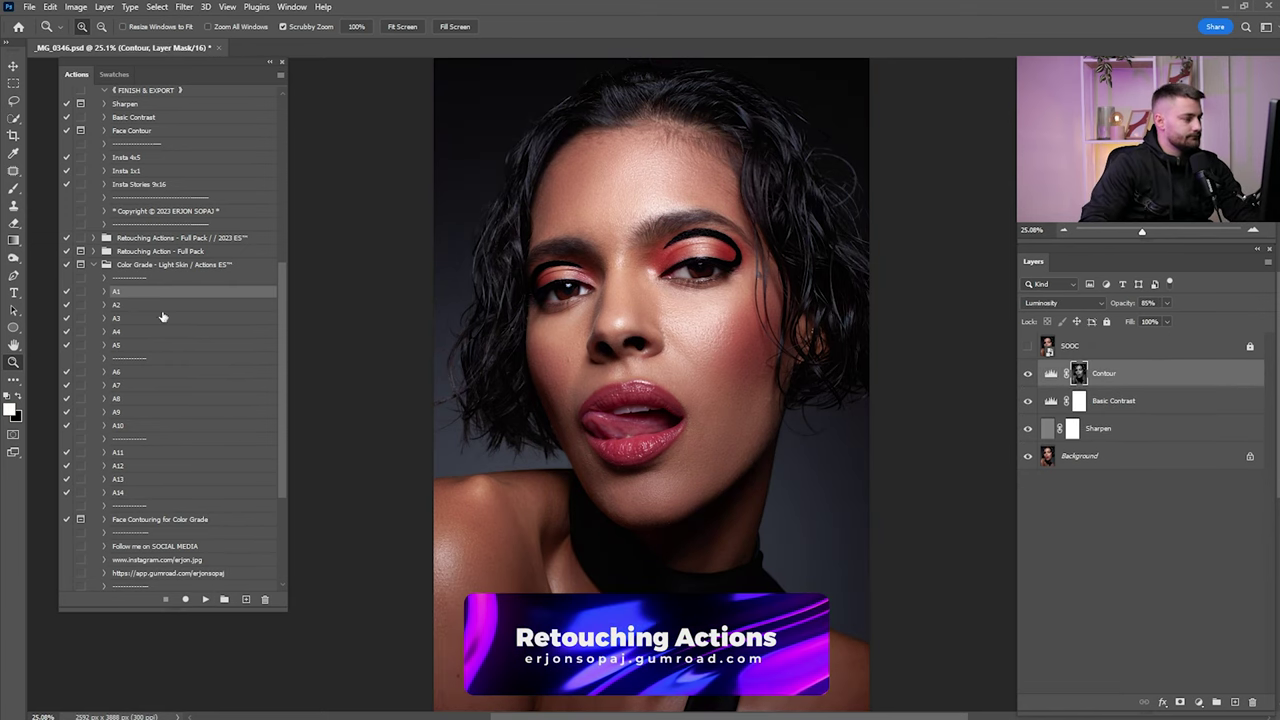
click(162, 306)
click(205, 599)
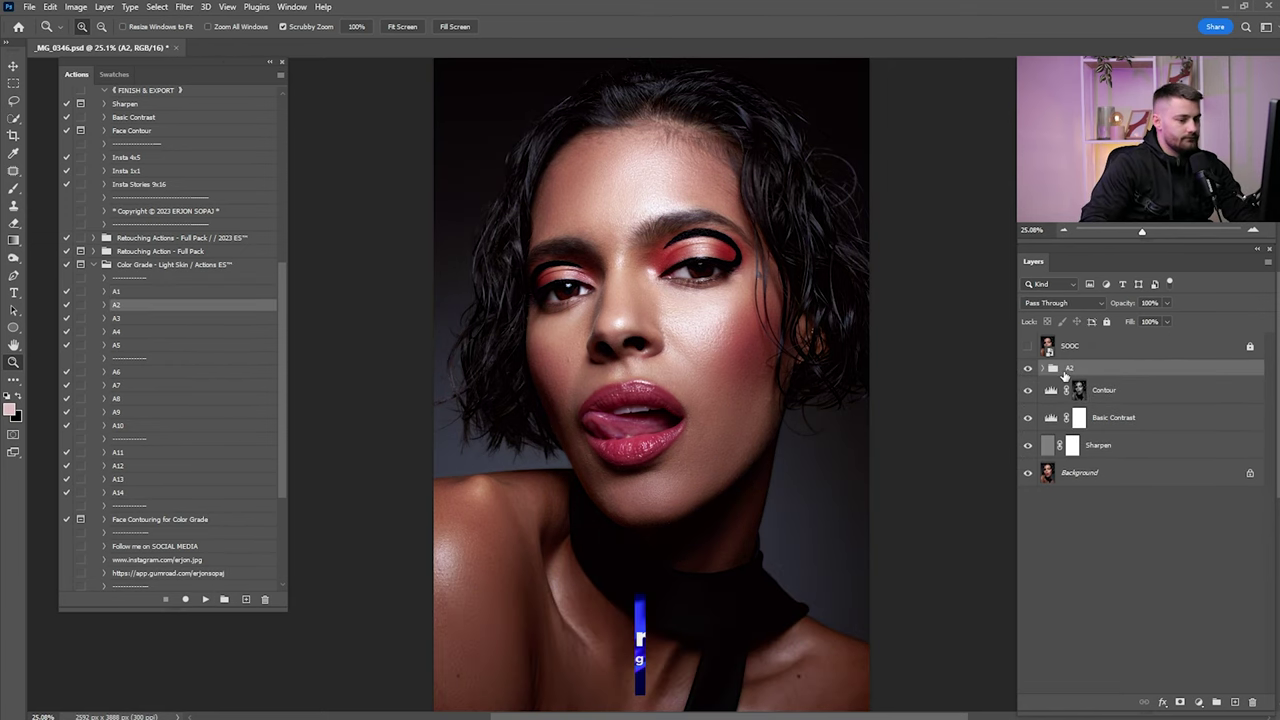
key(Delete)
Try the A3, A4 and A5 color grade actions one after another, deleting each resulting group
click(130, 318)
click(205, 599)
key(Delete)
click(125, 332)
click(205, 599)
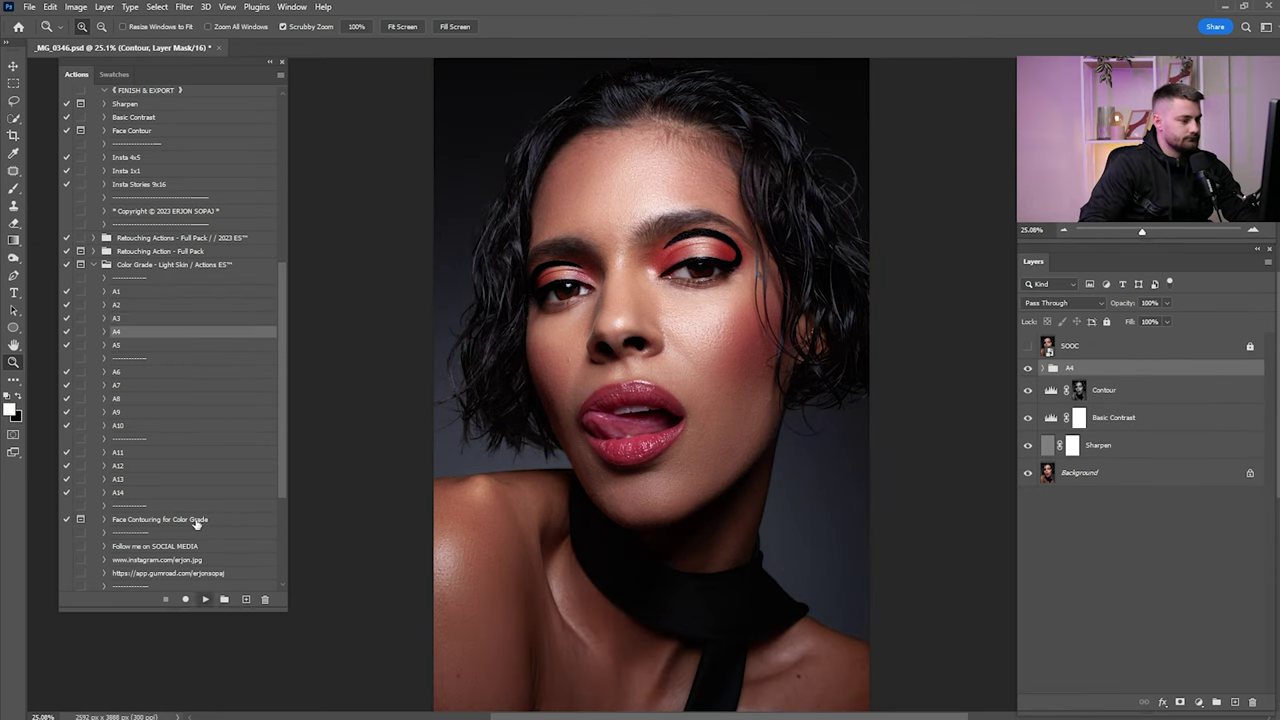
key(Delete)
click(125, 345)
click(205, 599)
key(Delete)
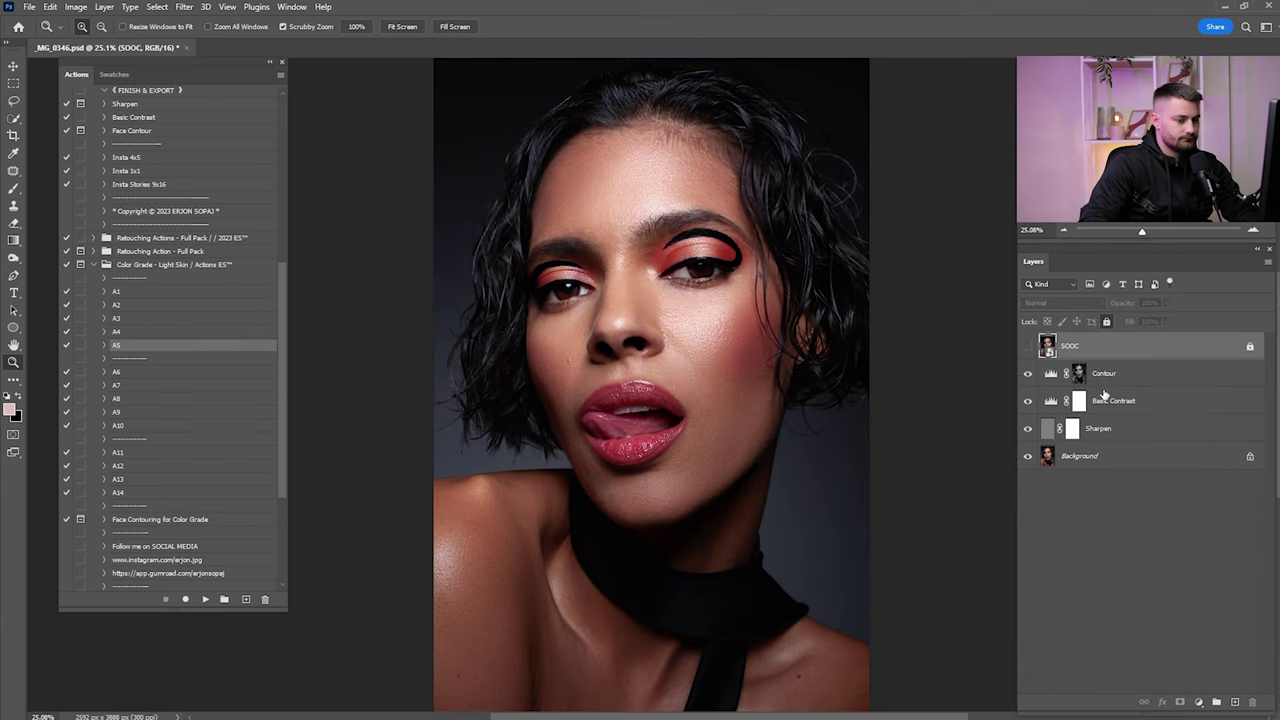
Try the A6, A7 and A8 color grade actions one after another, deleting each resulting group
click(190, 371)
key(Delete)
click(150, 386)
click(205, 599)
key(Delete)
click(121, 399)
click(205, 599)
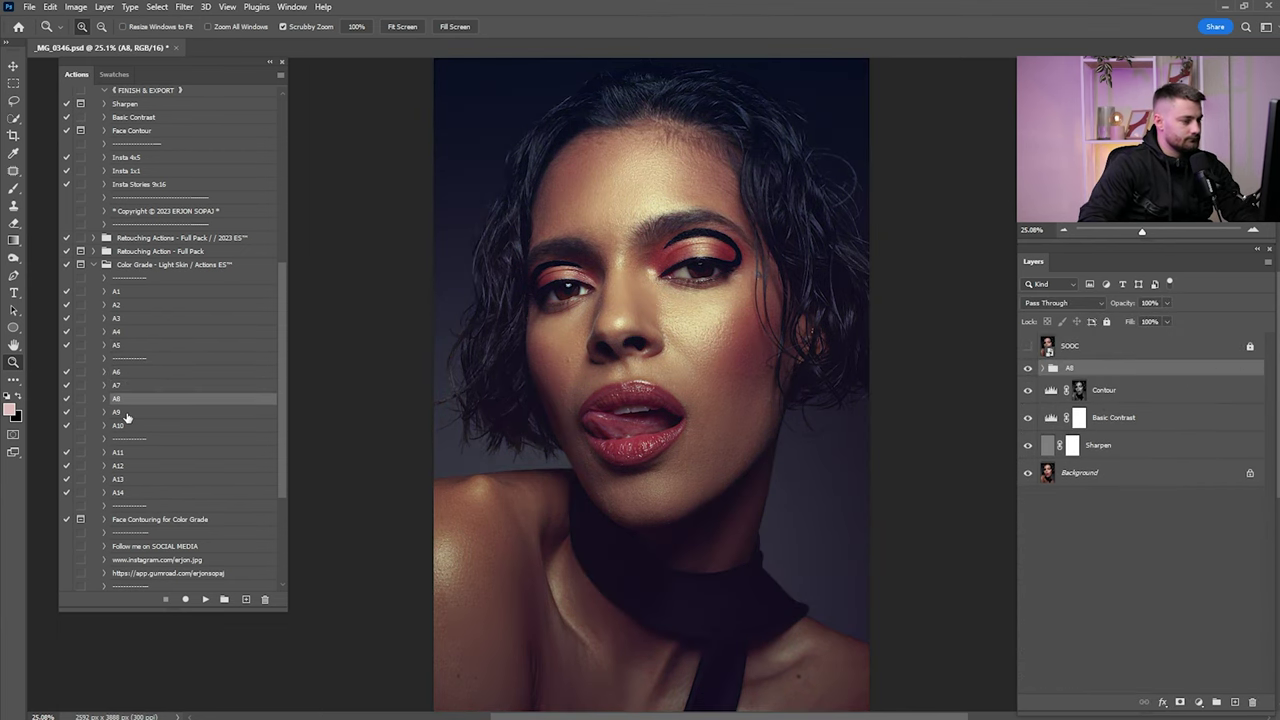
key(Delete)
Try the A9, A10 and A11 color grade actions one after another, deleting each resulting group
click(129, 413)
click(205, 599)
key(Delete)
click(130, 426)
click(205, 599)
key(Delete)
click(125, 453)
click(205, 599)
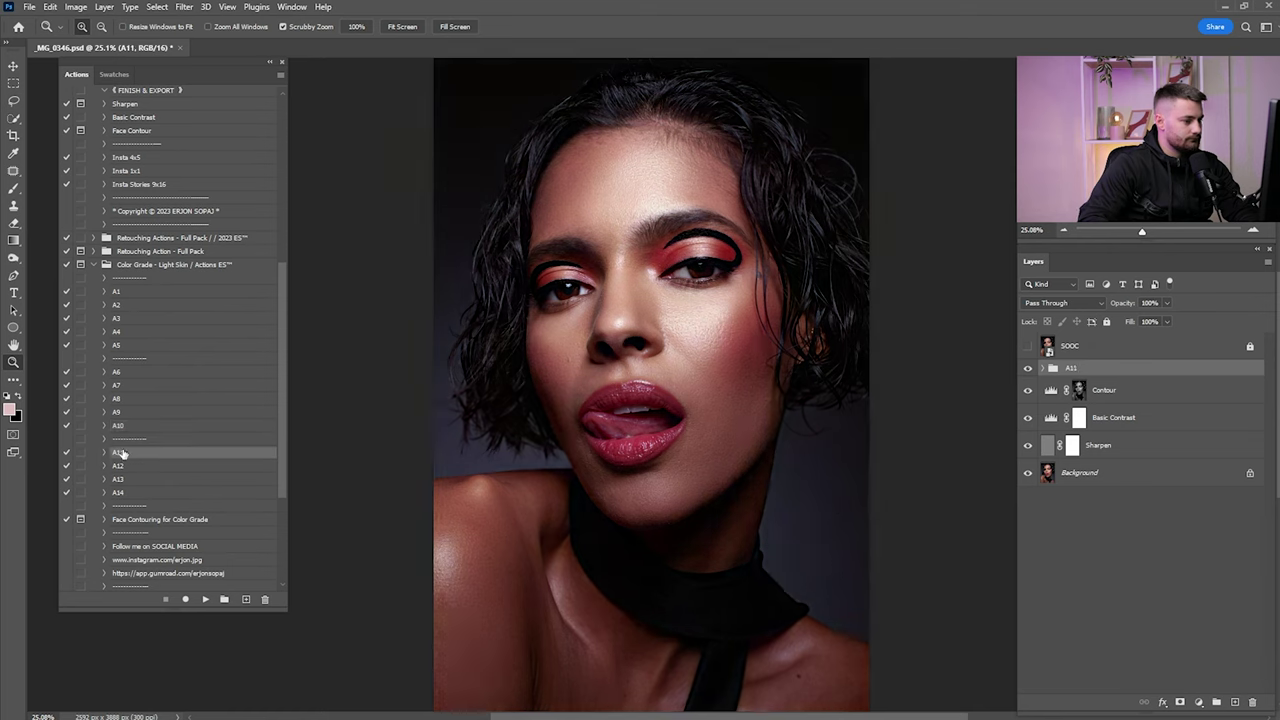
key(Delete)
Try the A13 color grade action, compare the portrait with and without its group, and delete that group
key(Delete)
click(133, 480)
click(205, 599)
click(1028, 369)
click(1028, 369)
key(Delete)
Apply the A1 color grade action to the portrait and expand its layer group
click(140, 292)
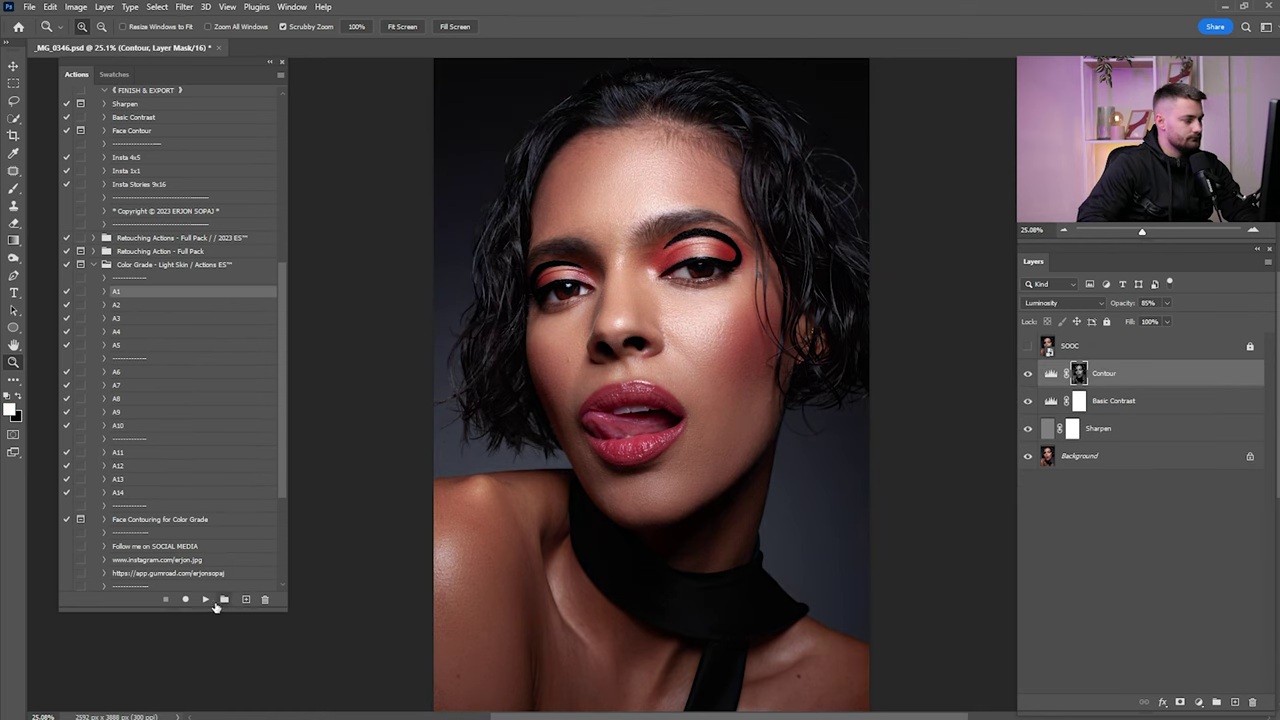
click(206, 599)
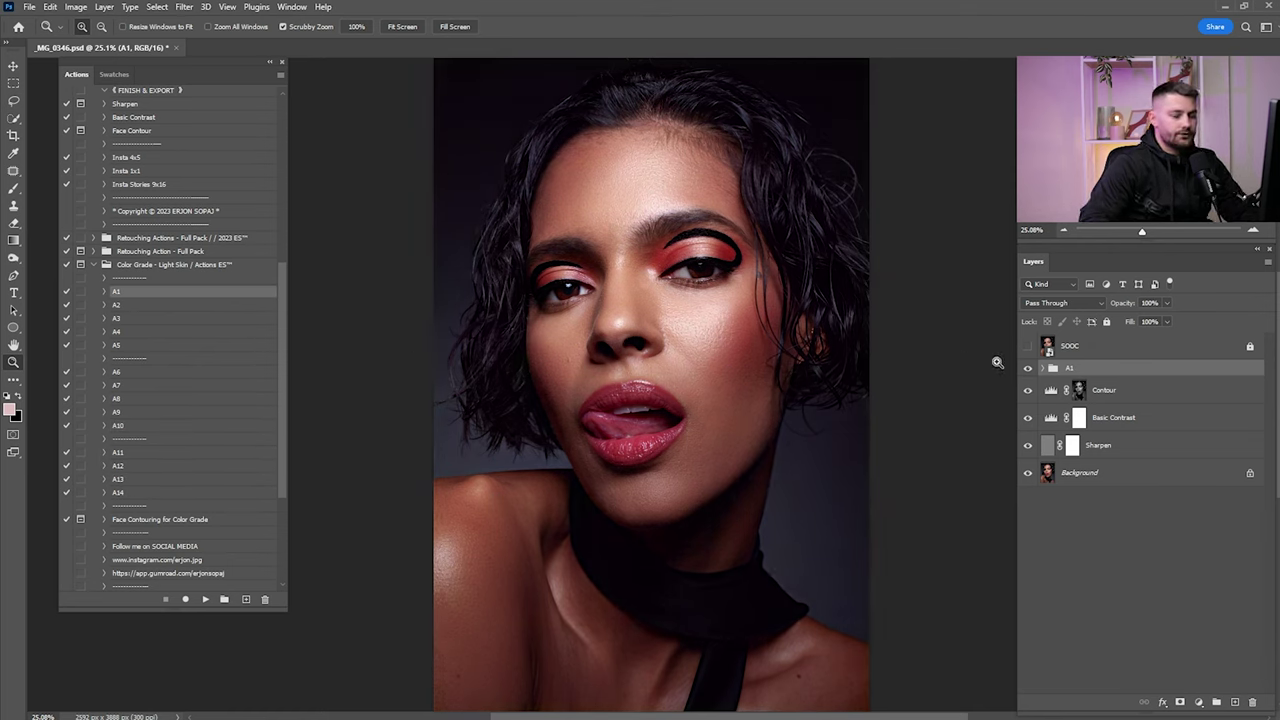
click(1045, 369)
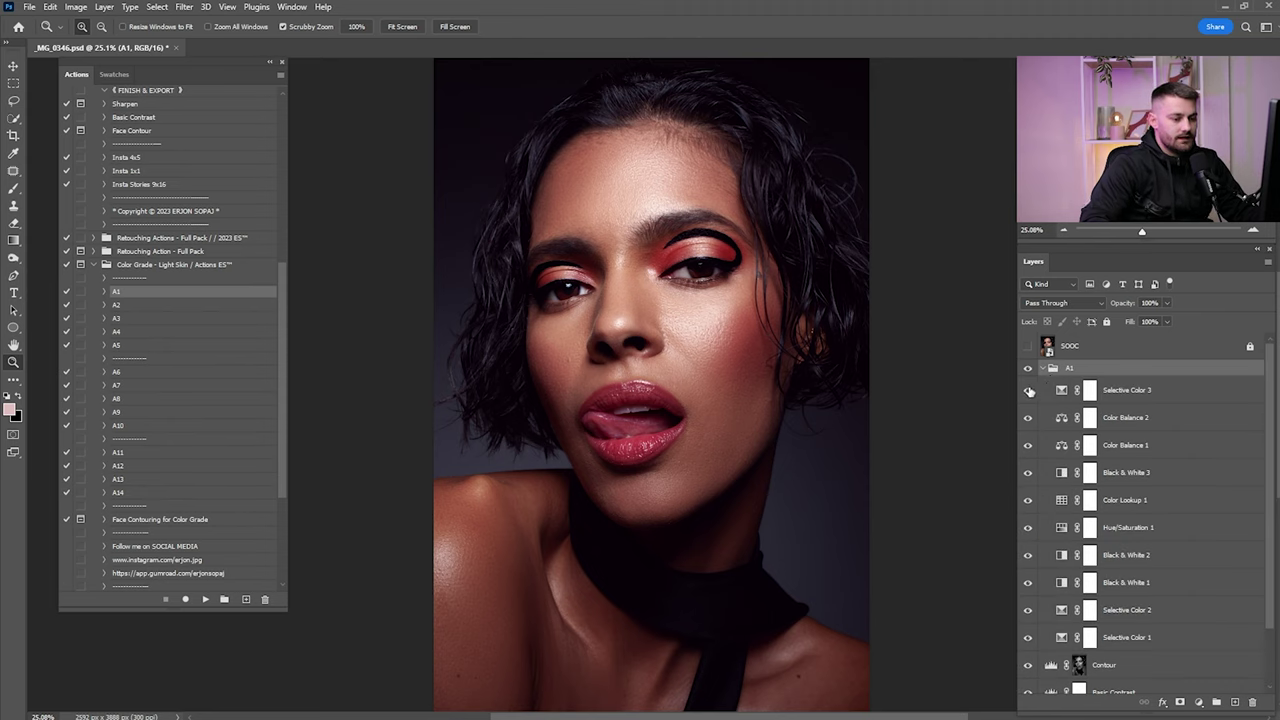
Toggle the adjustment layers in the A1 group to check their effect, leaving only Color Lookup 1 hidden
drag(1029, 391, 1036, 597)
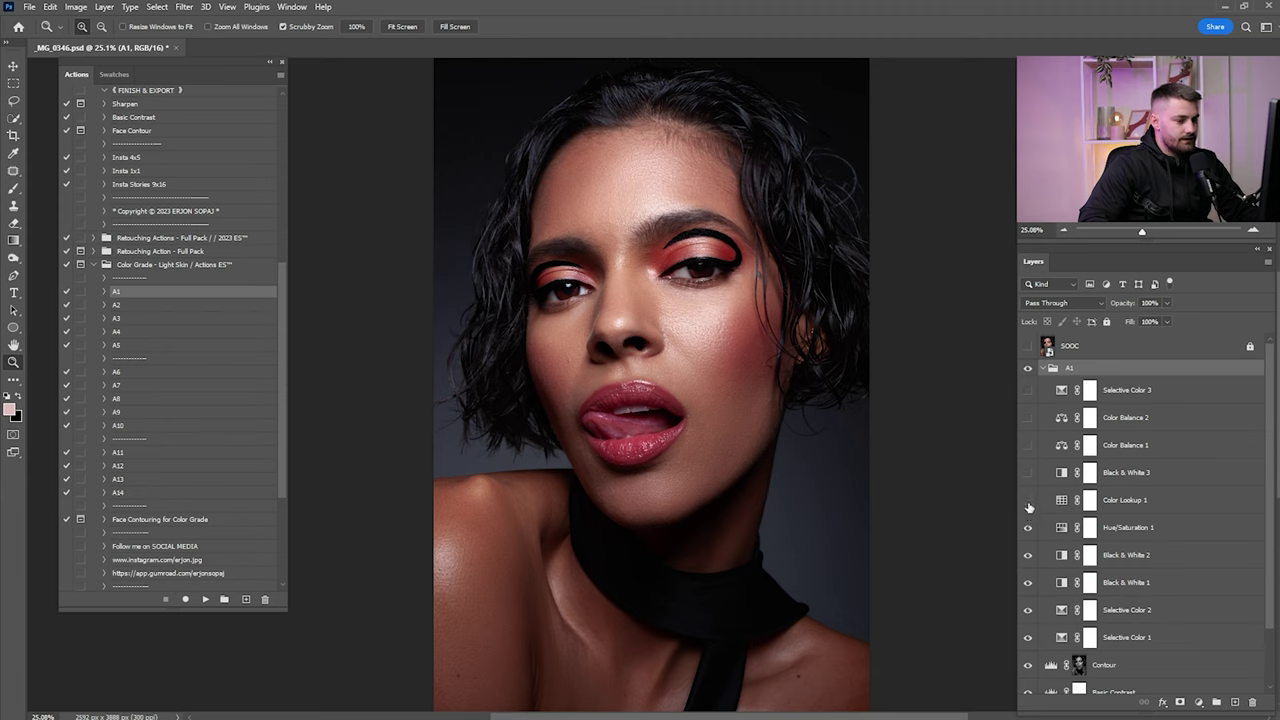
click(1129, 507)
click(1028, 500)
click(1126, 473)
click(1028, 472)
click(1125, 446)
click(1028, 445)
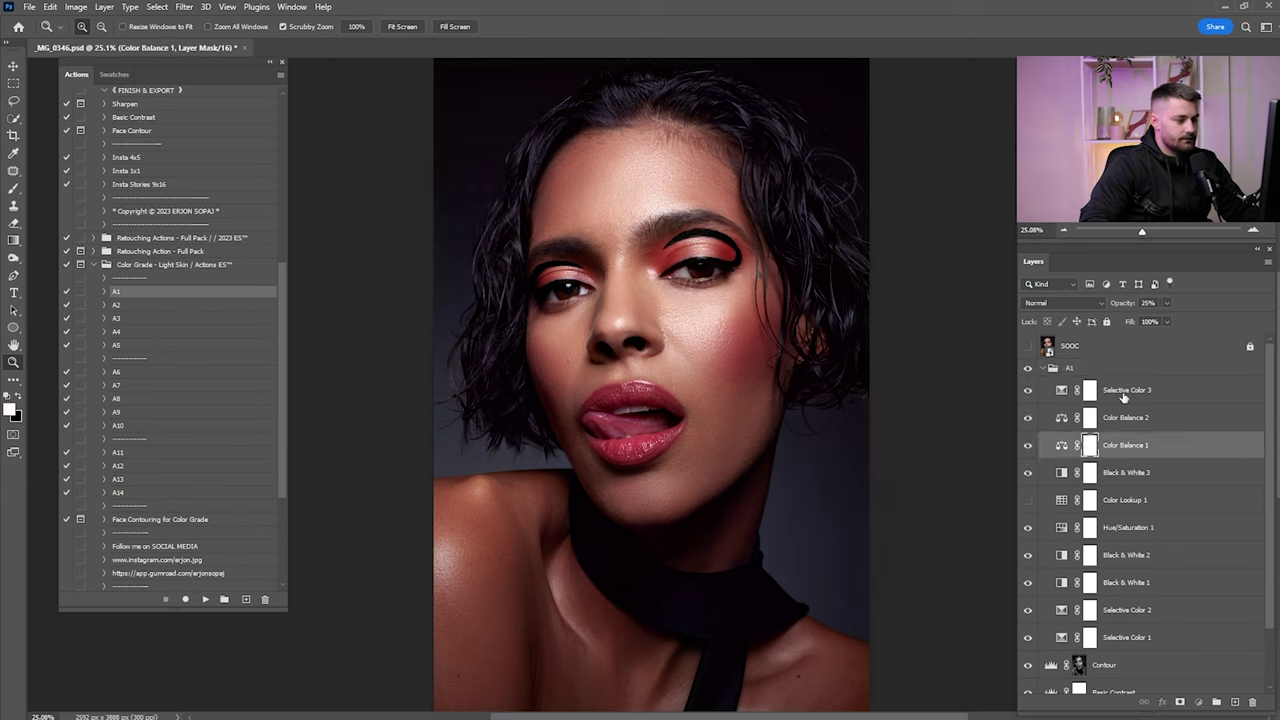
click(1127, 396)
click(1140, 420)
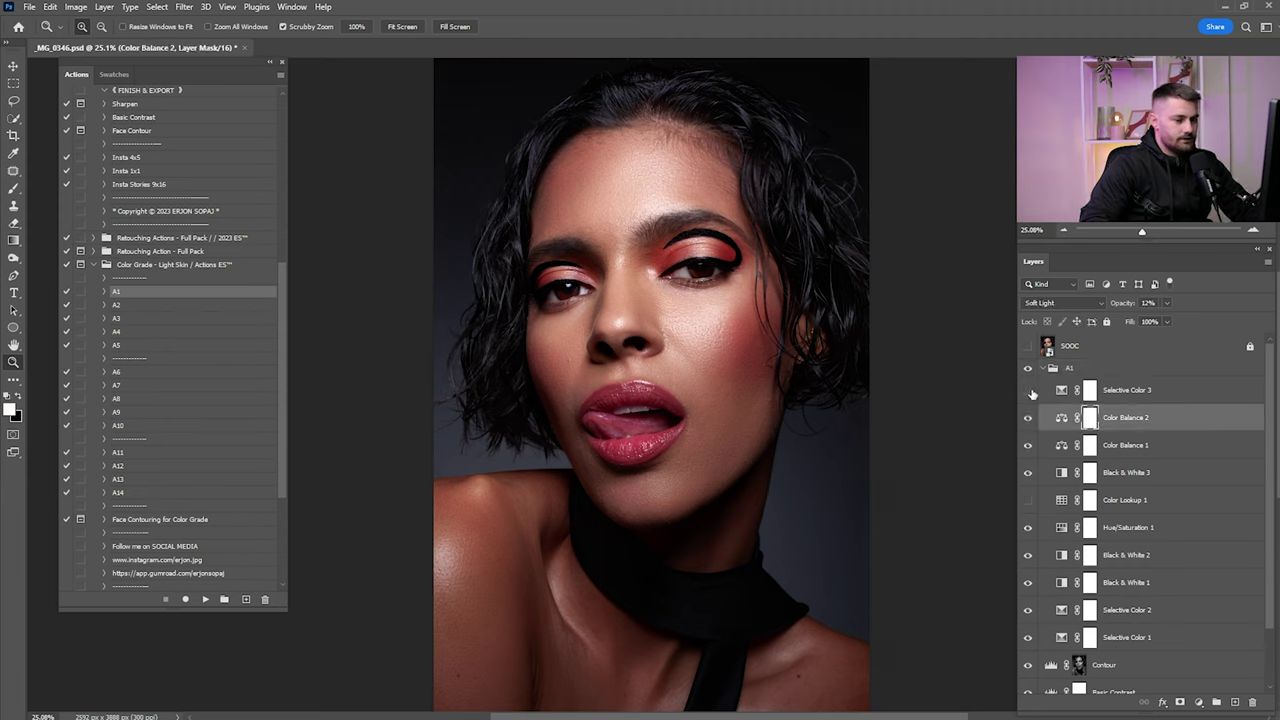
click(1028, 390)
Add a Color Balance layer above Selective Color 3 with Highlights at red +16 and yellow -11, at 25% opacity
click(1090, 390)
click(1198, 702)
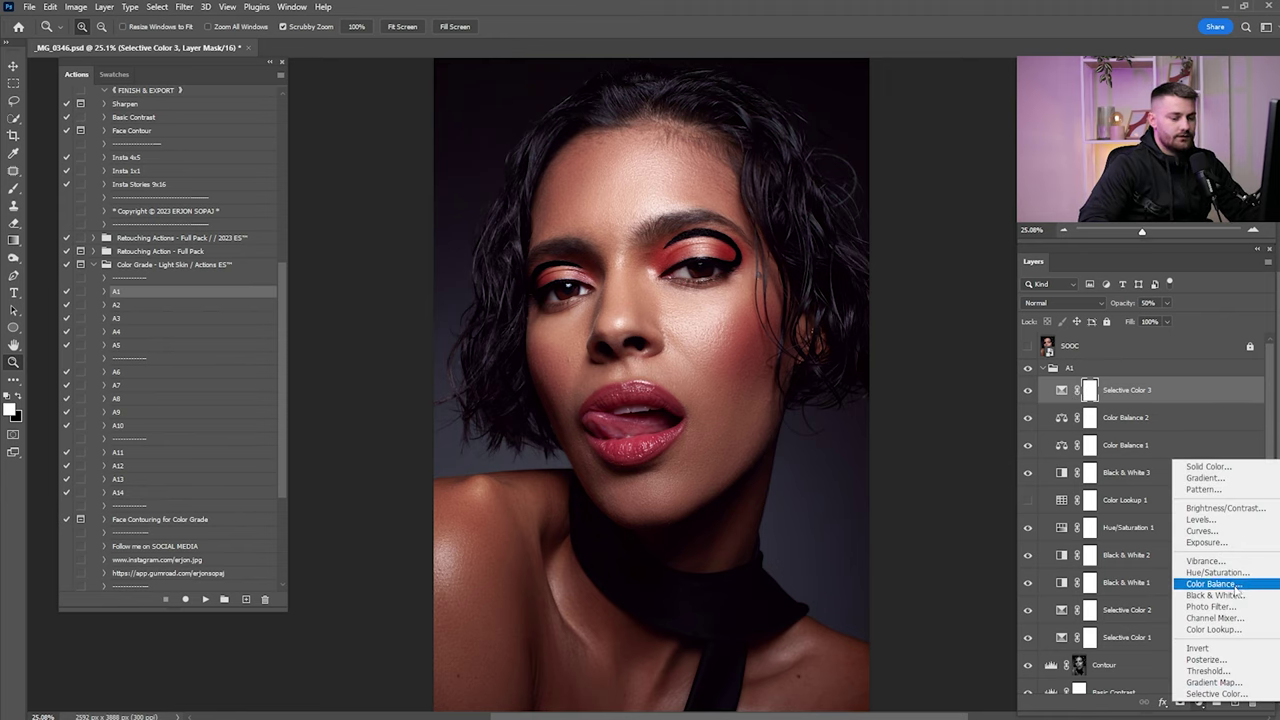
click(1212, 584)
click(360, 141)
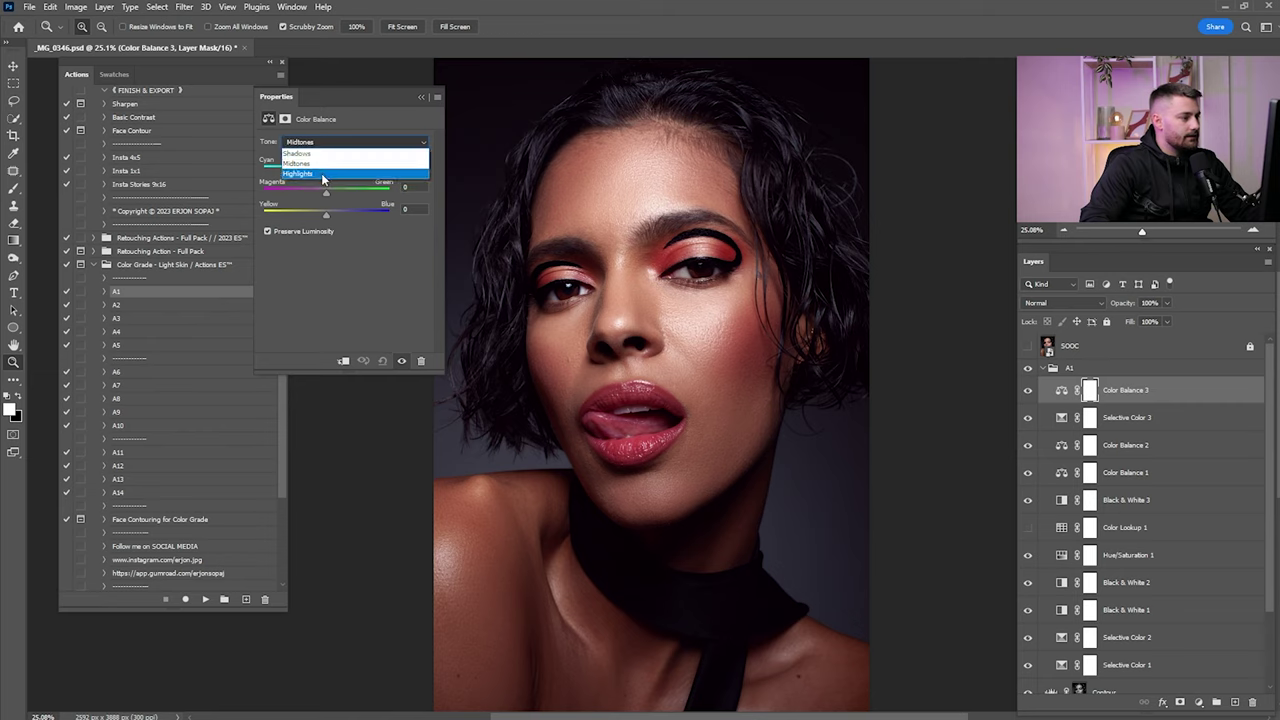
click(321, 173)
drag(328, 169, 336, 173)
drag(327, 216, 321, 219)
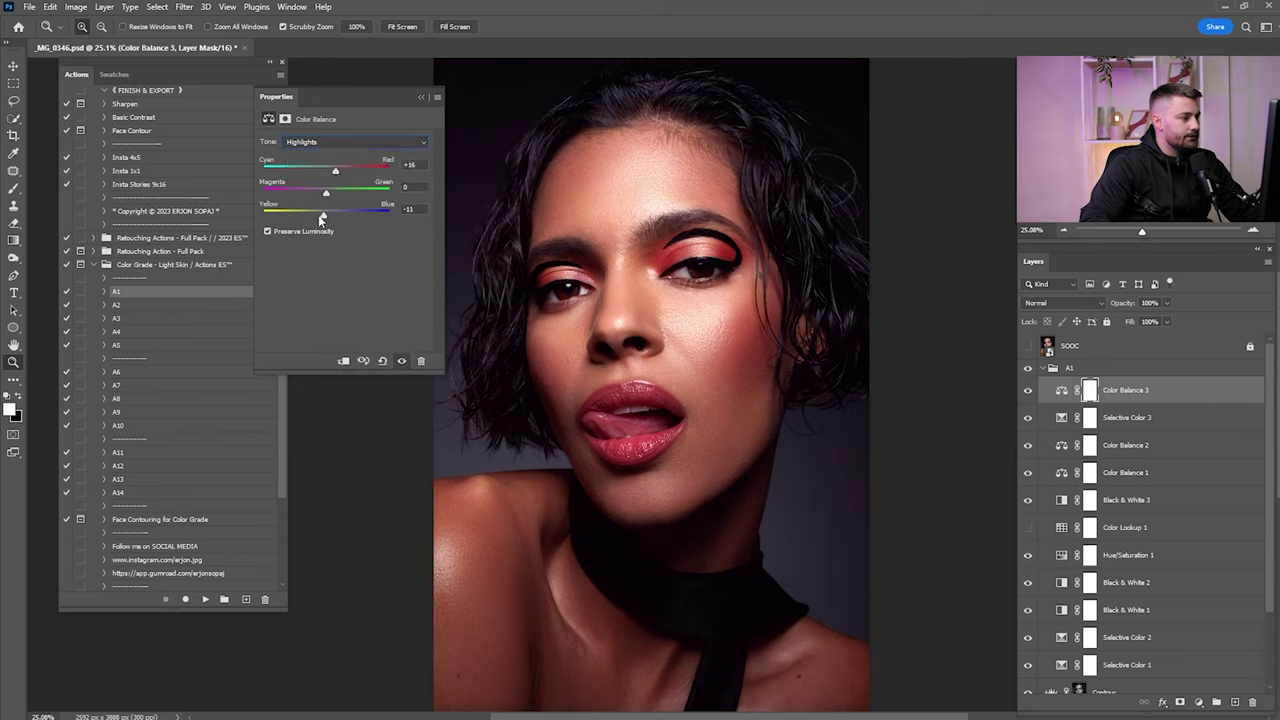
click(421, 98)
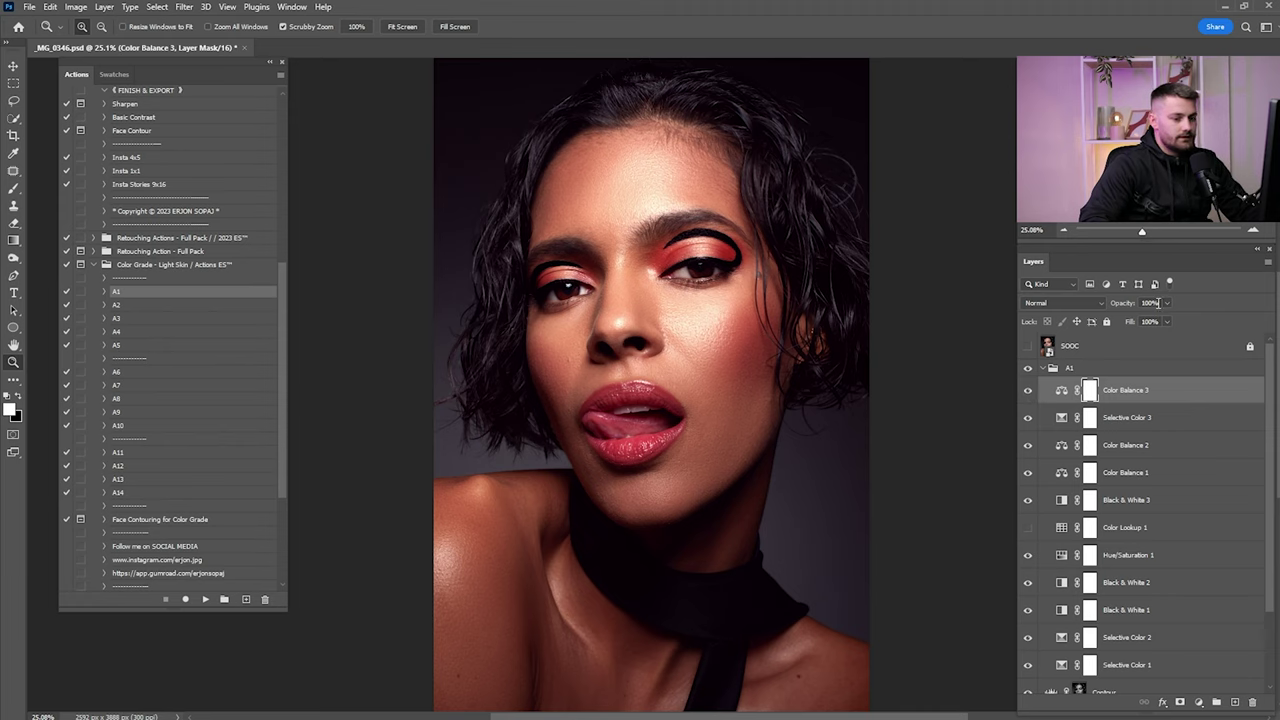
text(25)
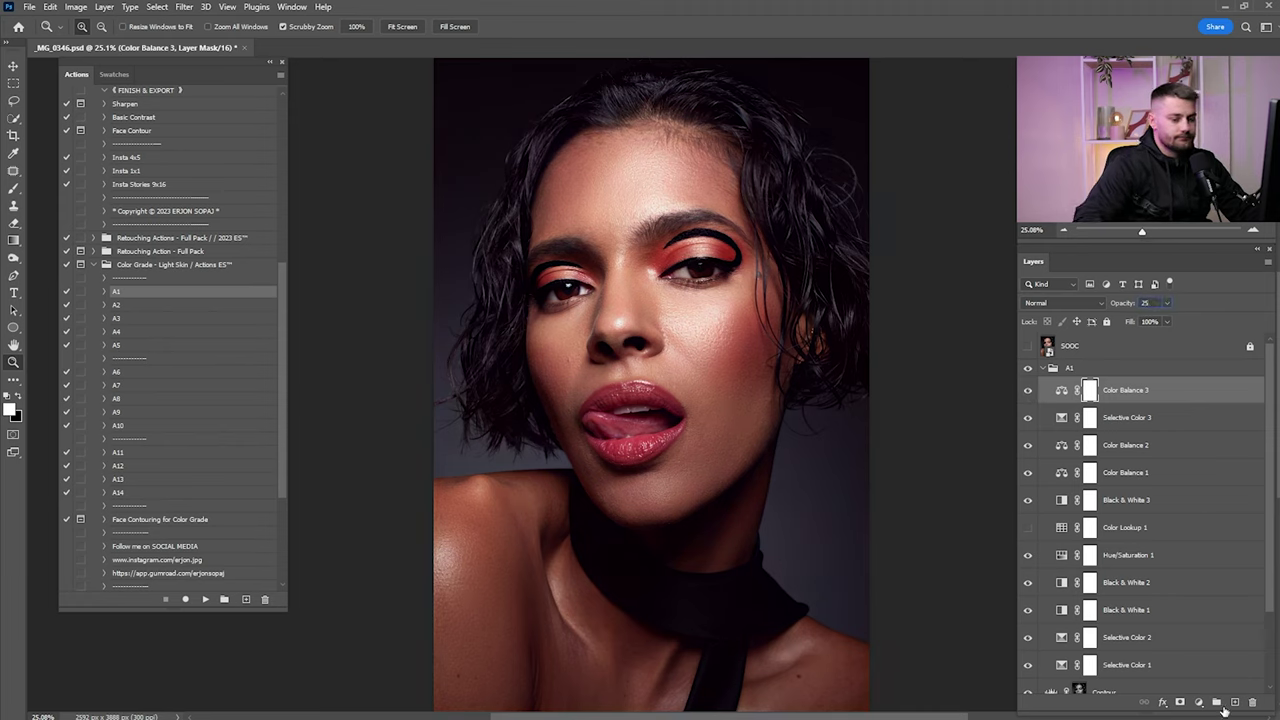
Add another Color Balance layer on top of the A1 group's layers, shift its Shadows about +9 toward red, and set 10% opacity
click(1202, 704)
click(1232, 585)
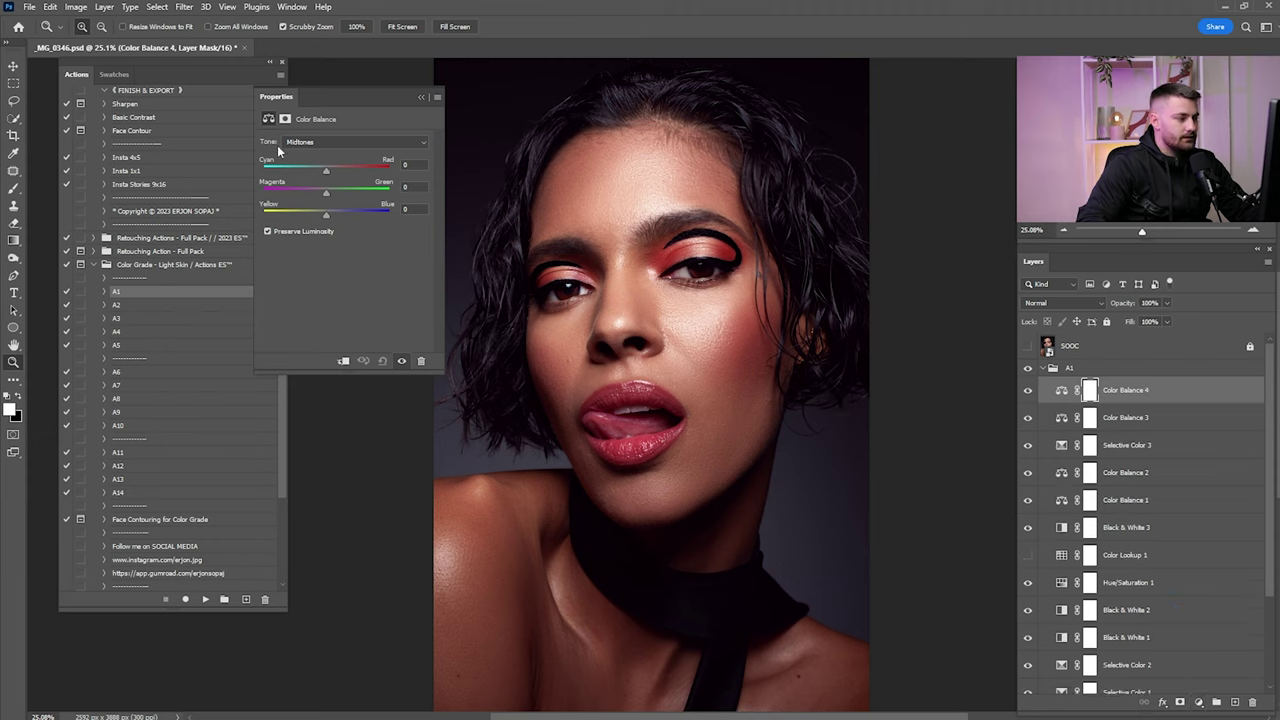
click(300, 143)
click(303, 154)
drag(327, 173, 333, 181)
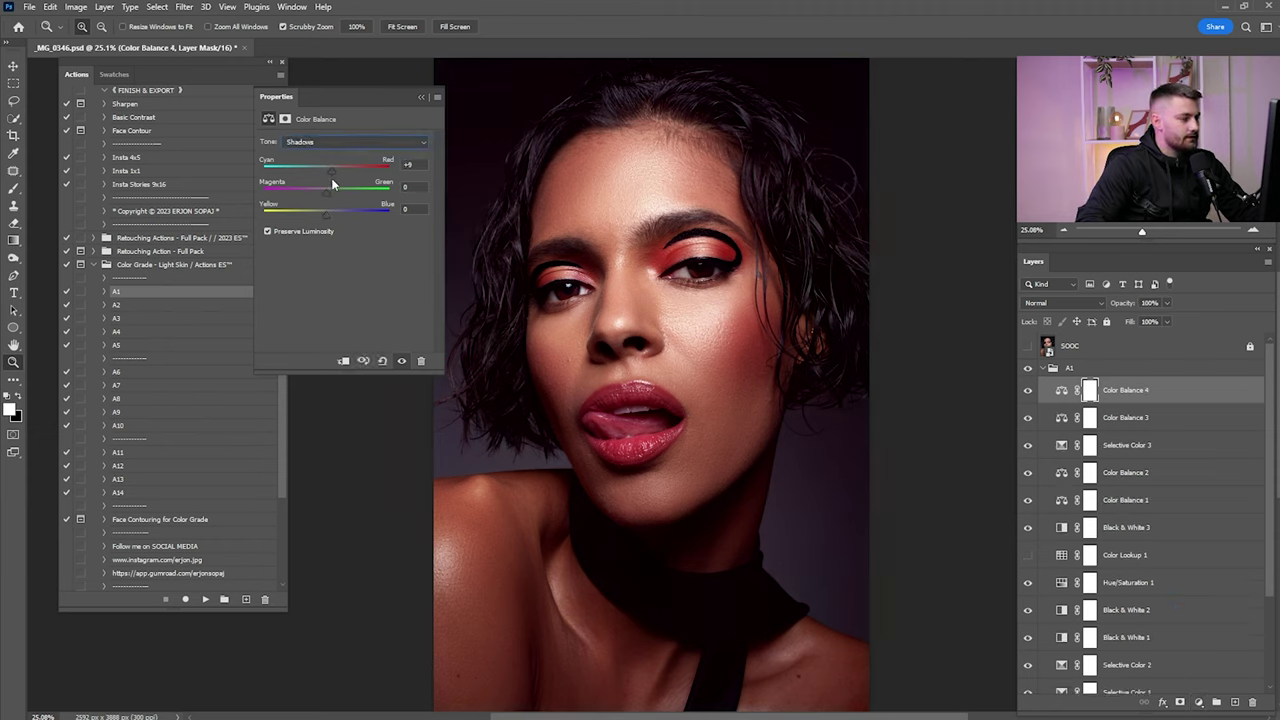
click(420, 98)
text(10)
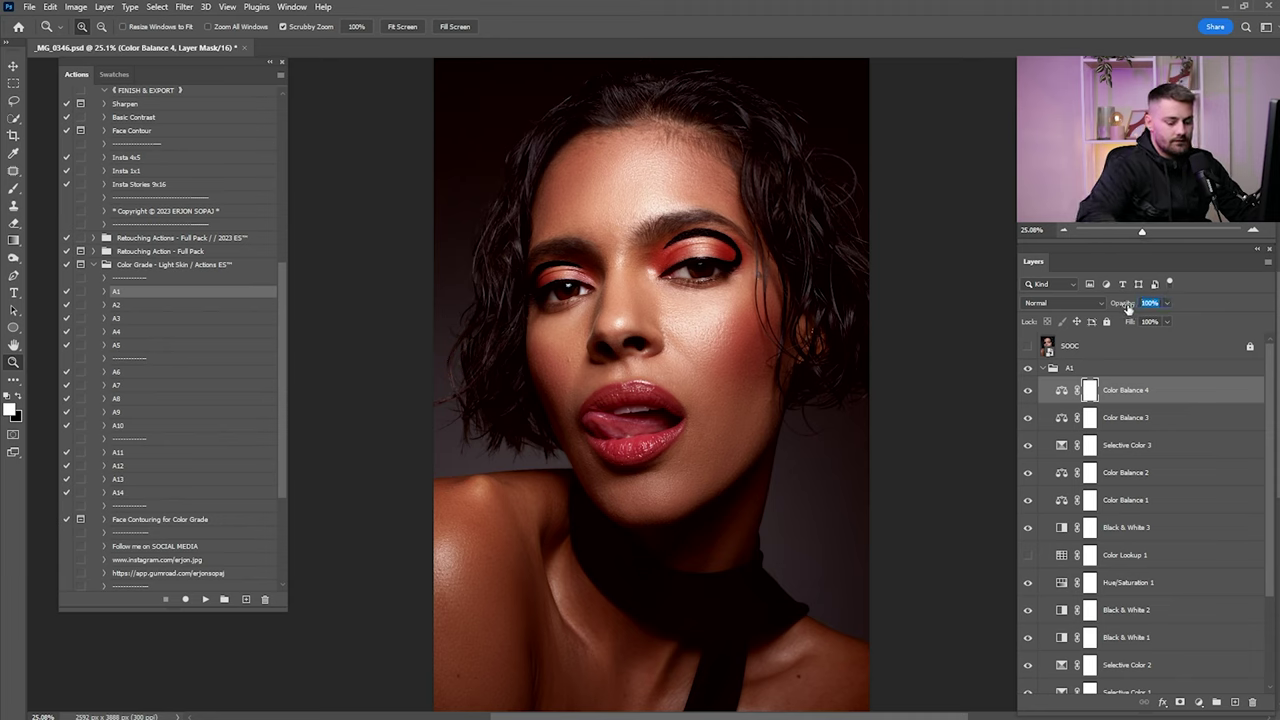
Add a third Color Balance layer, adjust its midtones, set its opacity to 12%, and collapse the A1 group
click(1200, 703)
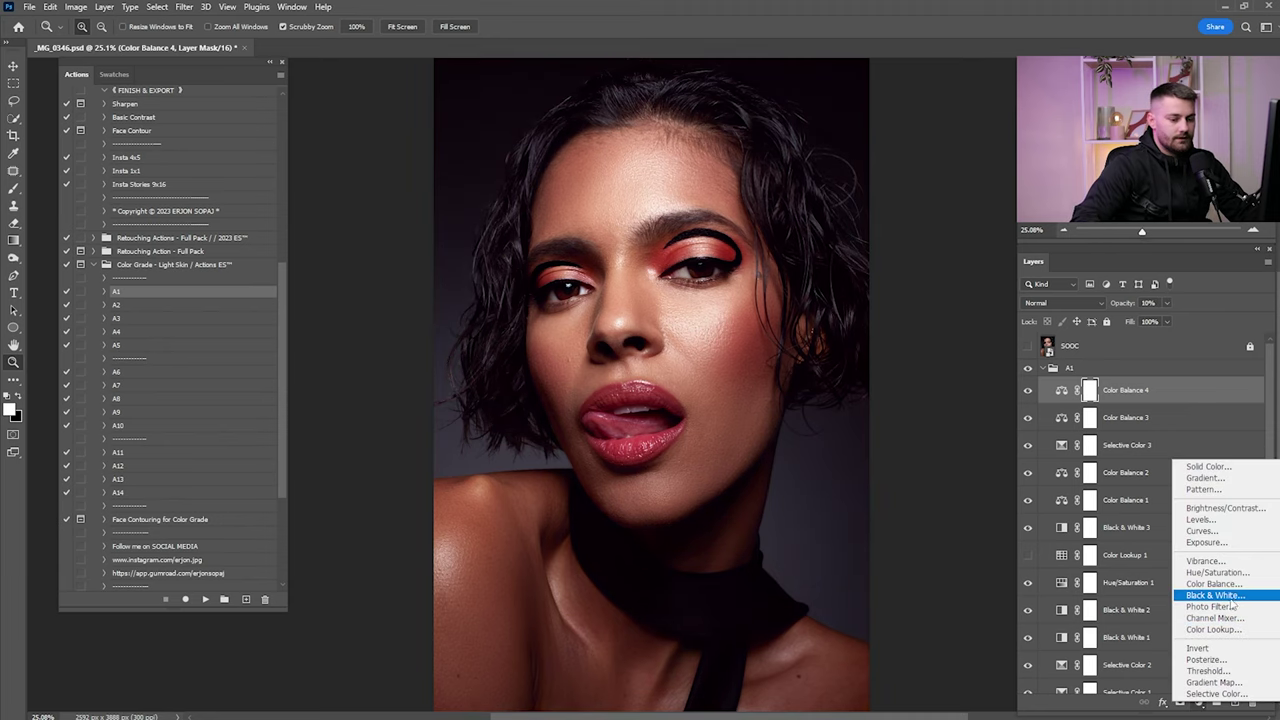
click(1203, 569)
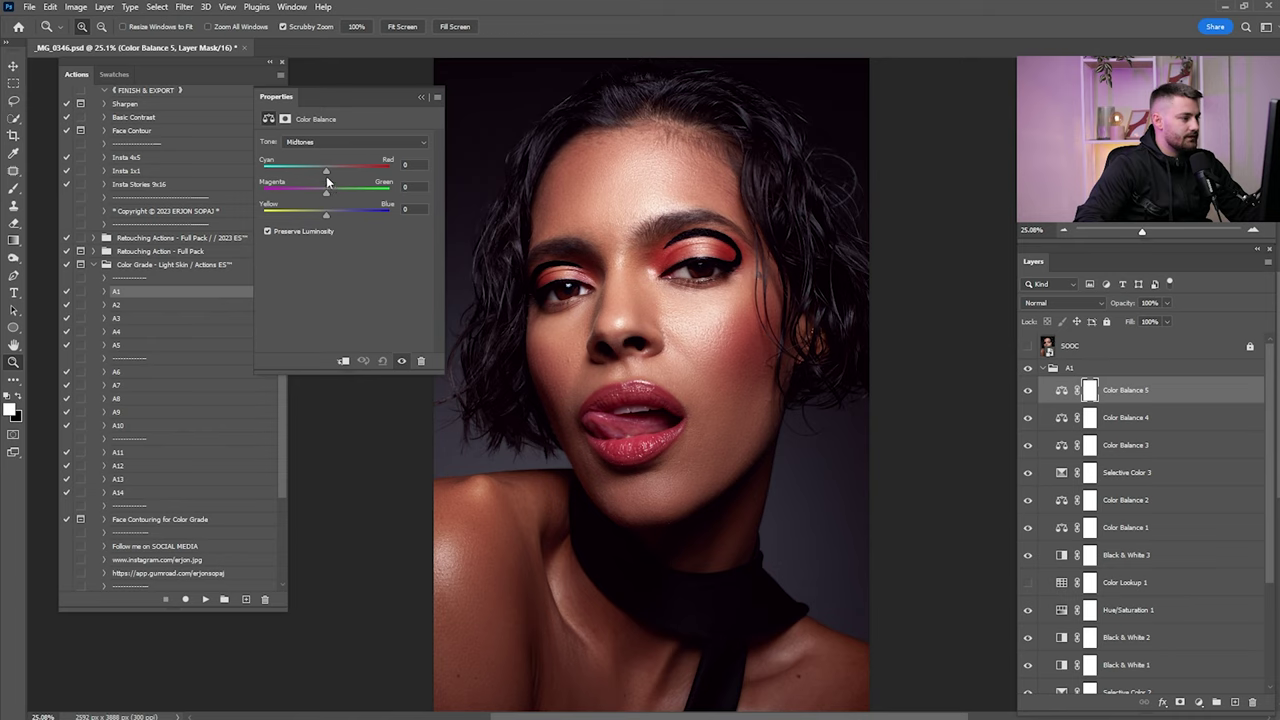
drag(326, 174, 338, 220)
click(421, 97)
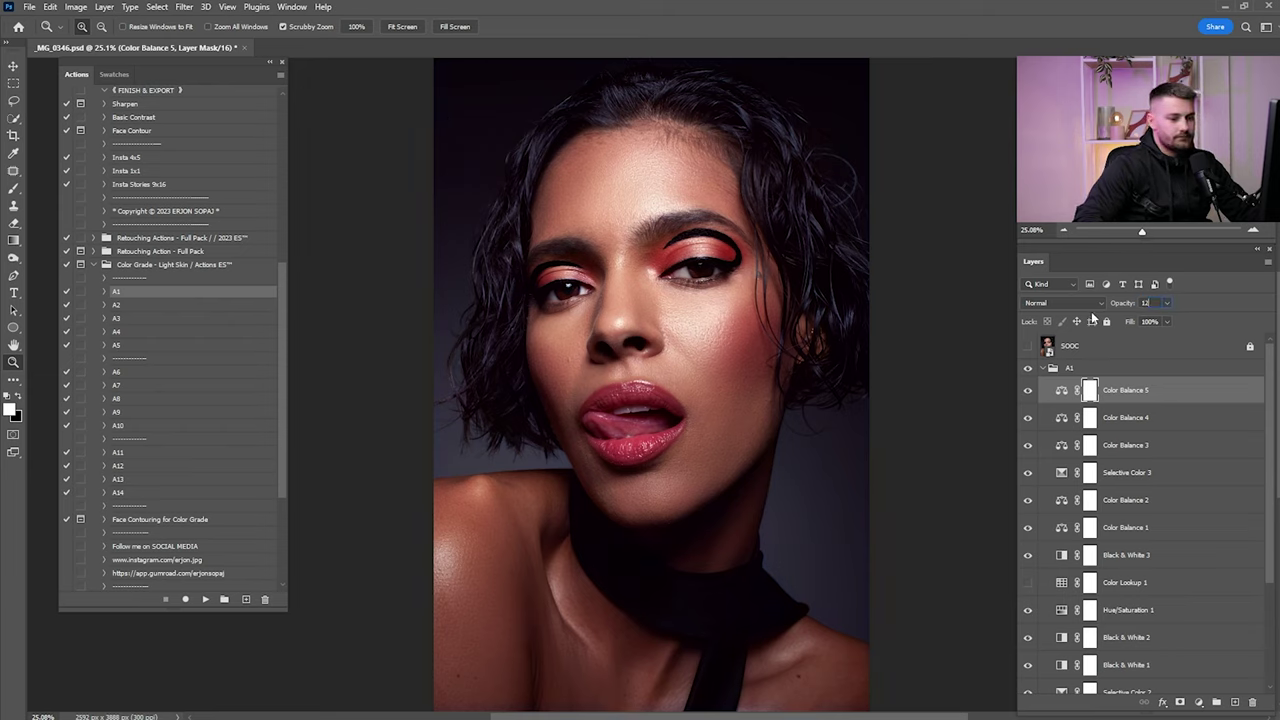
click(1042, 368)
Compare the portrait with and without the A1 color grade group and against the original SOOC layer
click(1028, 368)
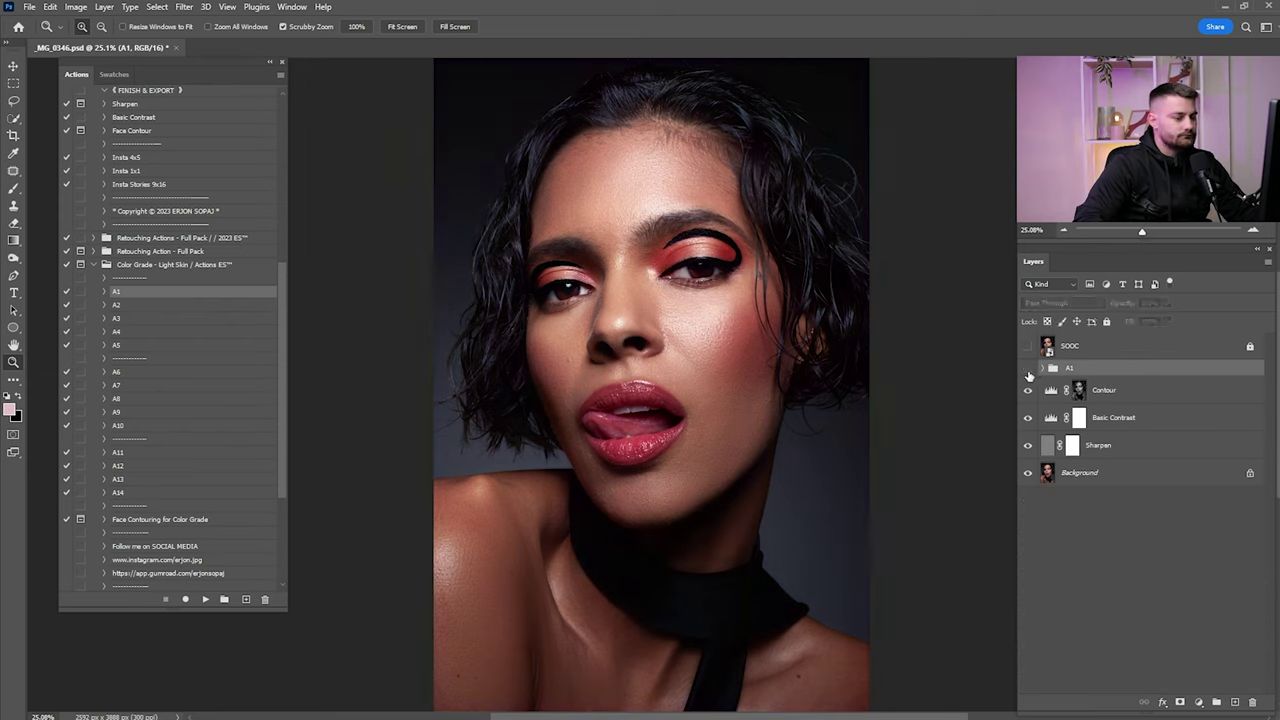
click(1028, 369)
click(1028, 347)
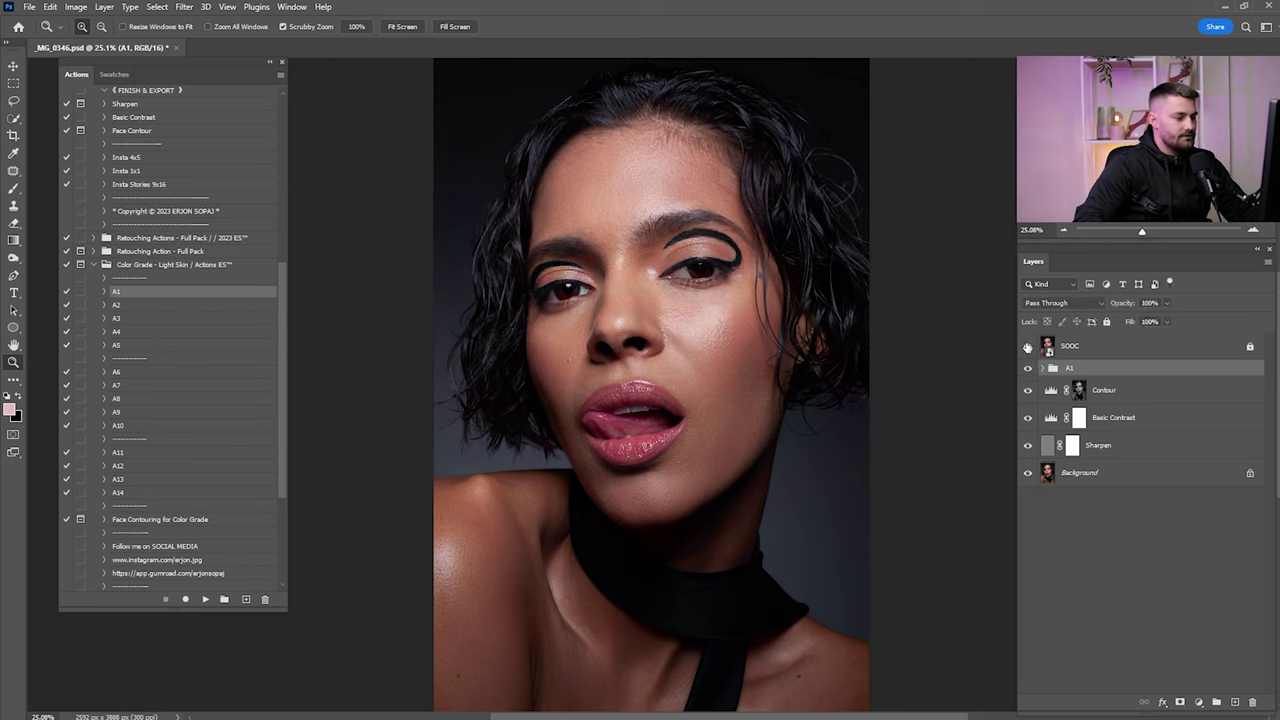
click(1027, 347)
click(1027, 347)
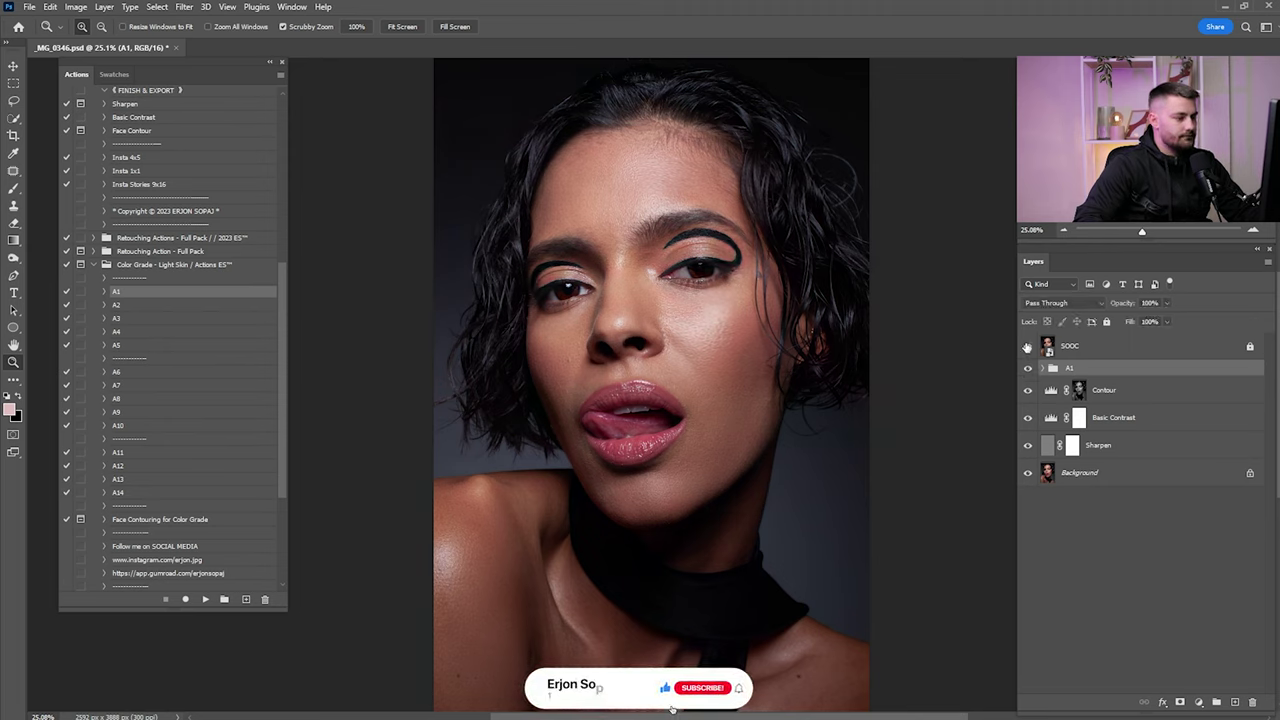
click(1027, 347)
click(1028, 369)
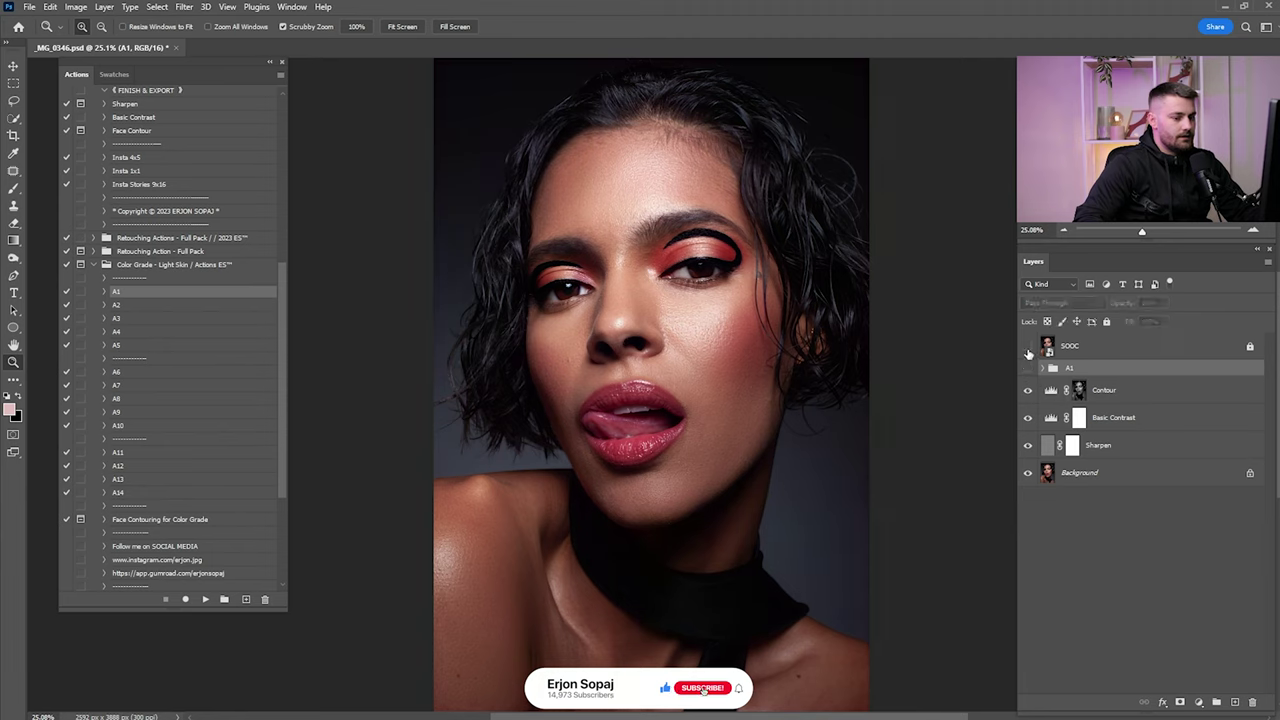
click(1027, 347)
click(1027, 347)
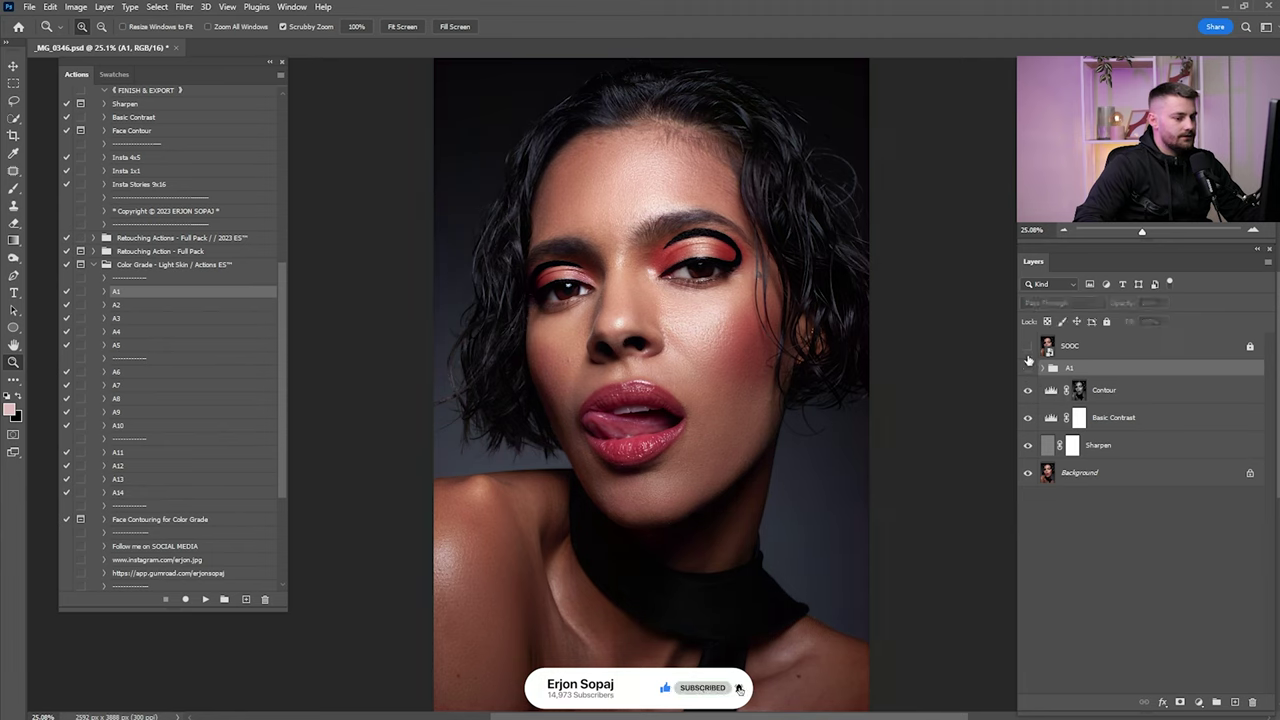
click(1028, 368)
click(1027, 347)
click(1027, 347)
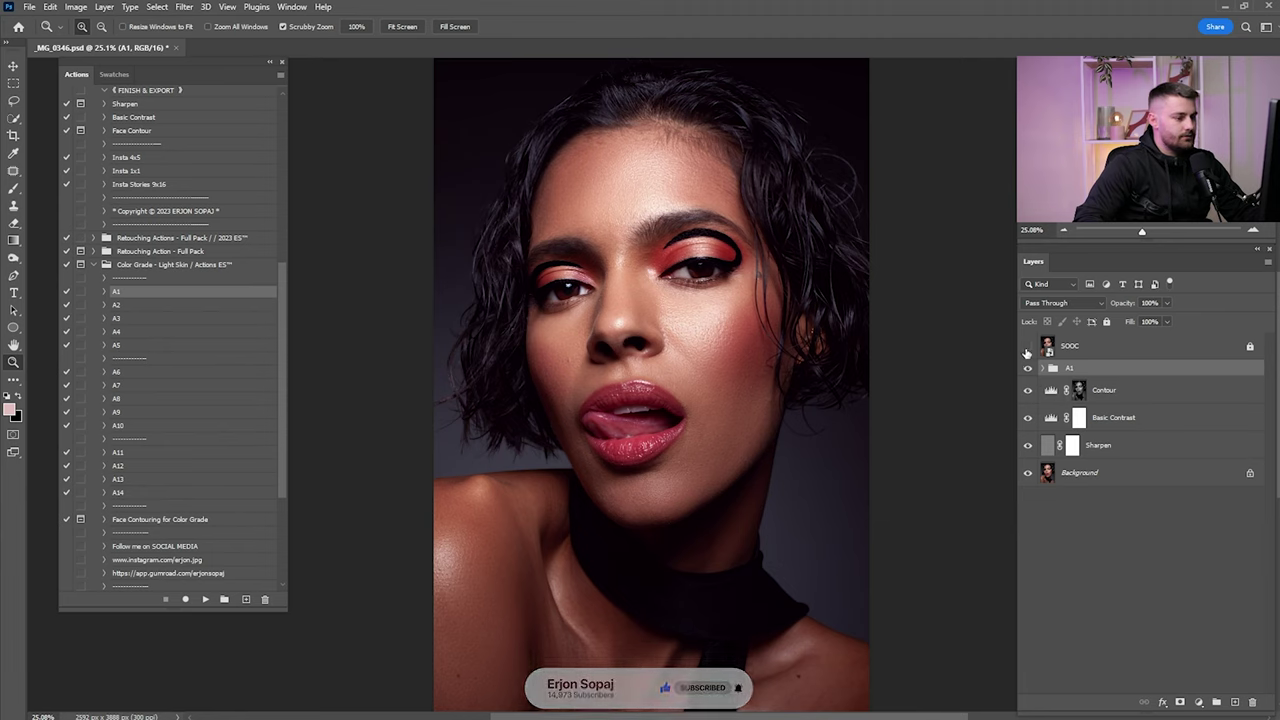
Compare the finished retouch with the SOOC layer, close up on the face and across the whole image
drag(661, 298, 725, 311)
click(1027, 347)
click(1026, 347)
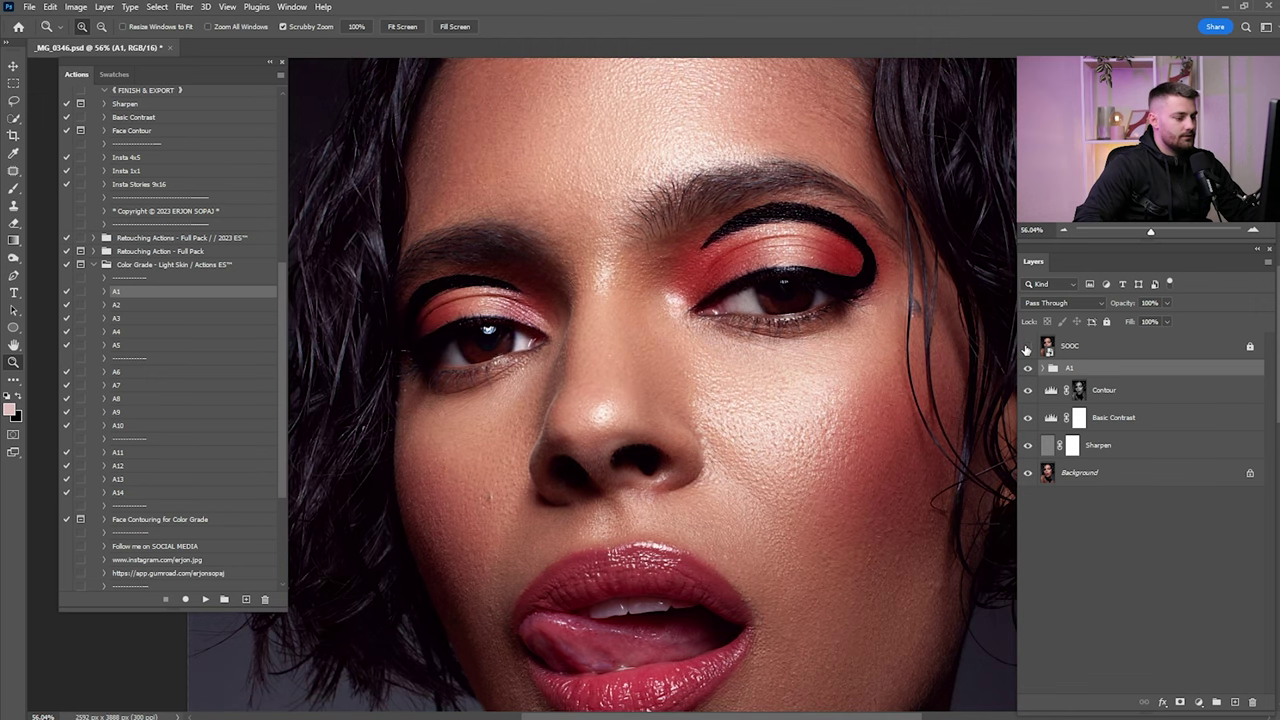
key(ctrl+0)
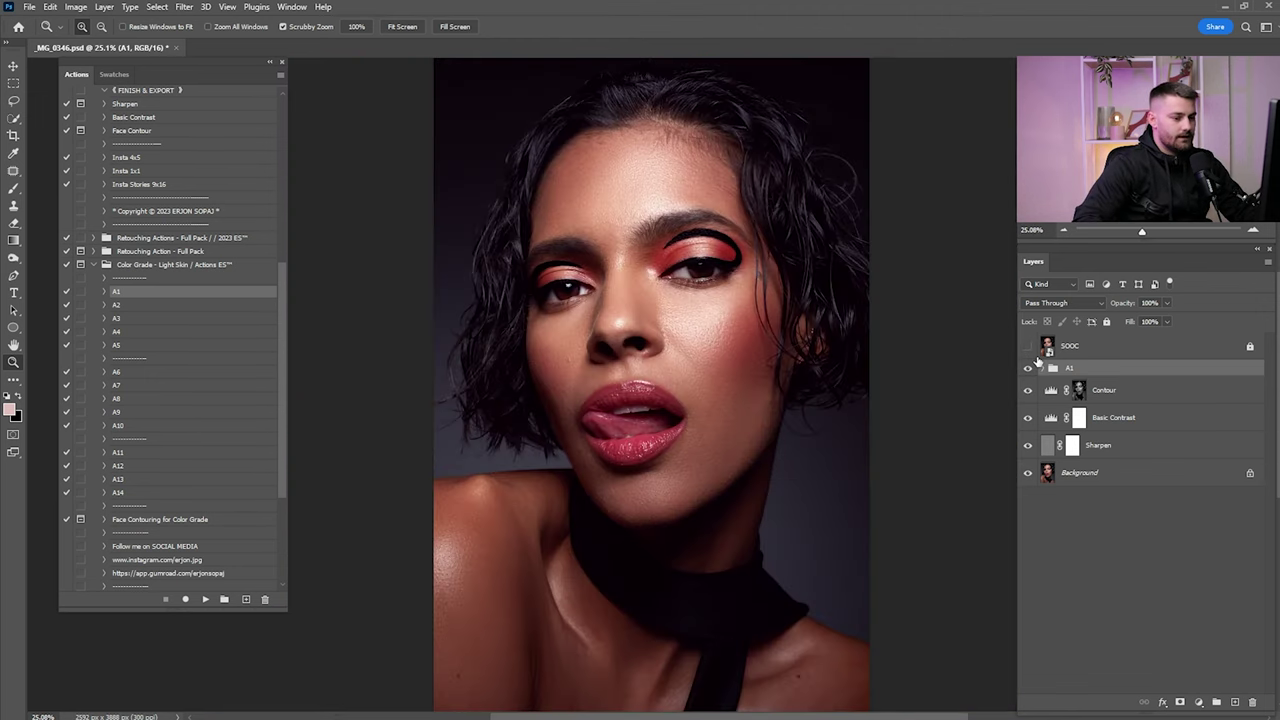
click(1029, 347)
click(1028, 347)
click(1028, 347)
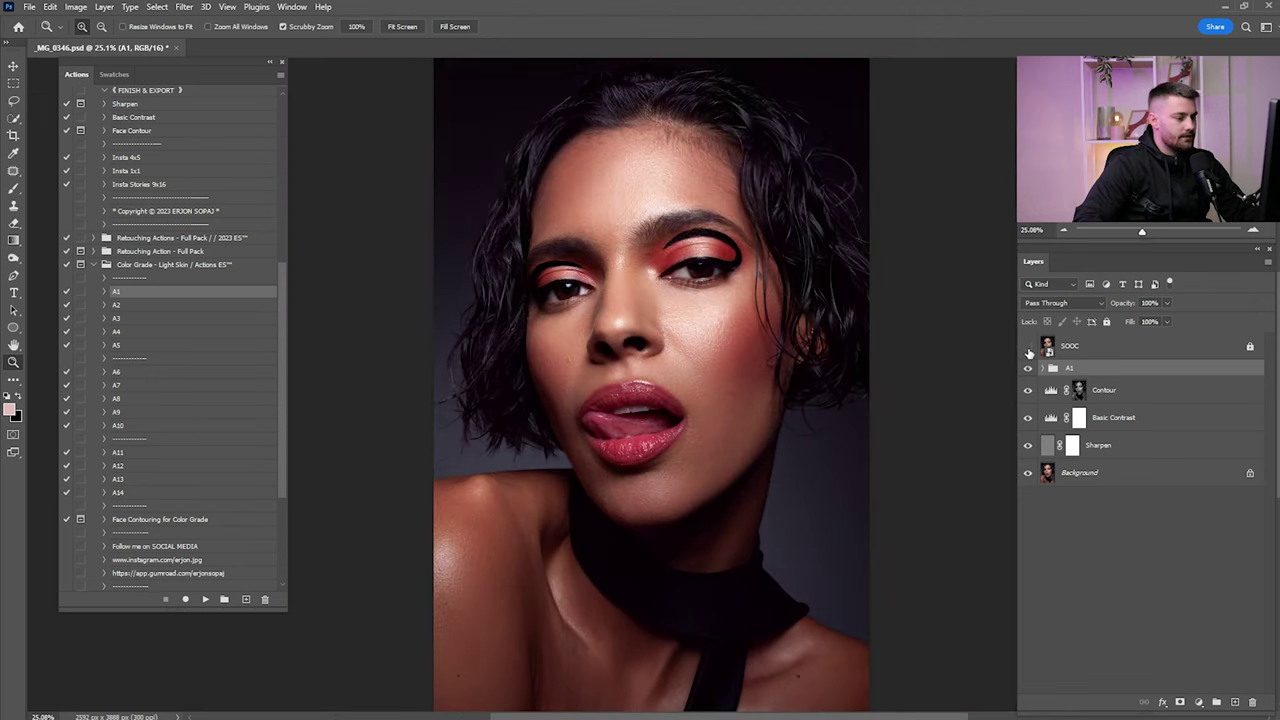